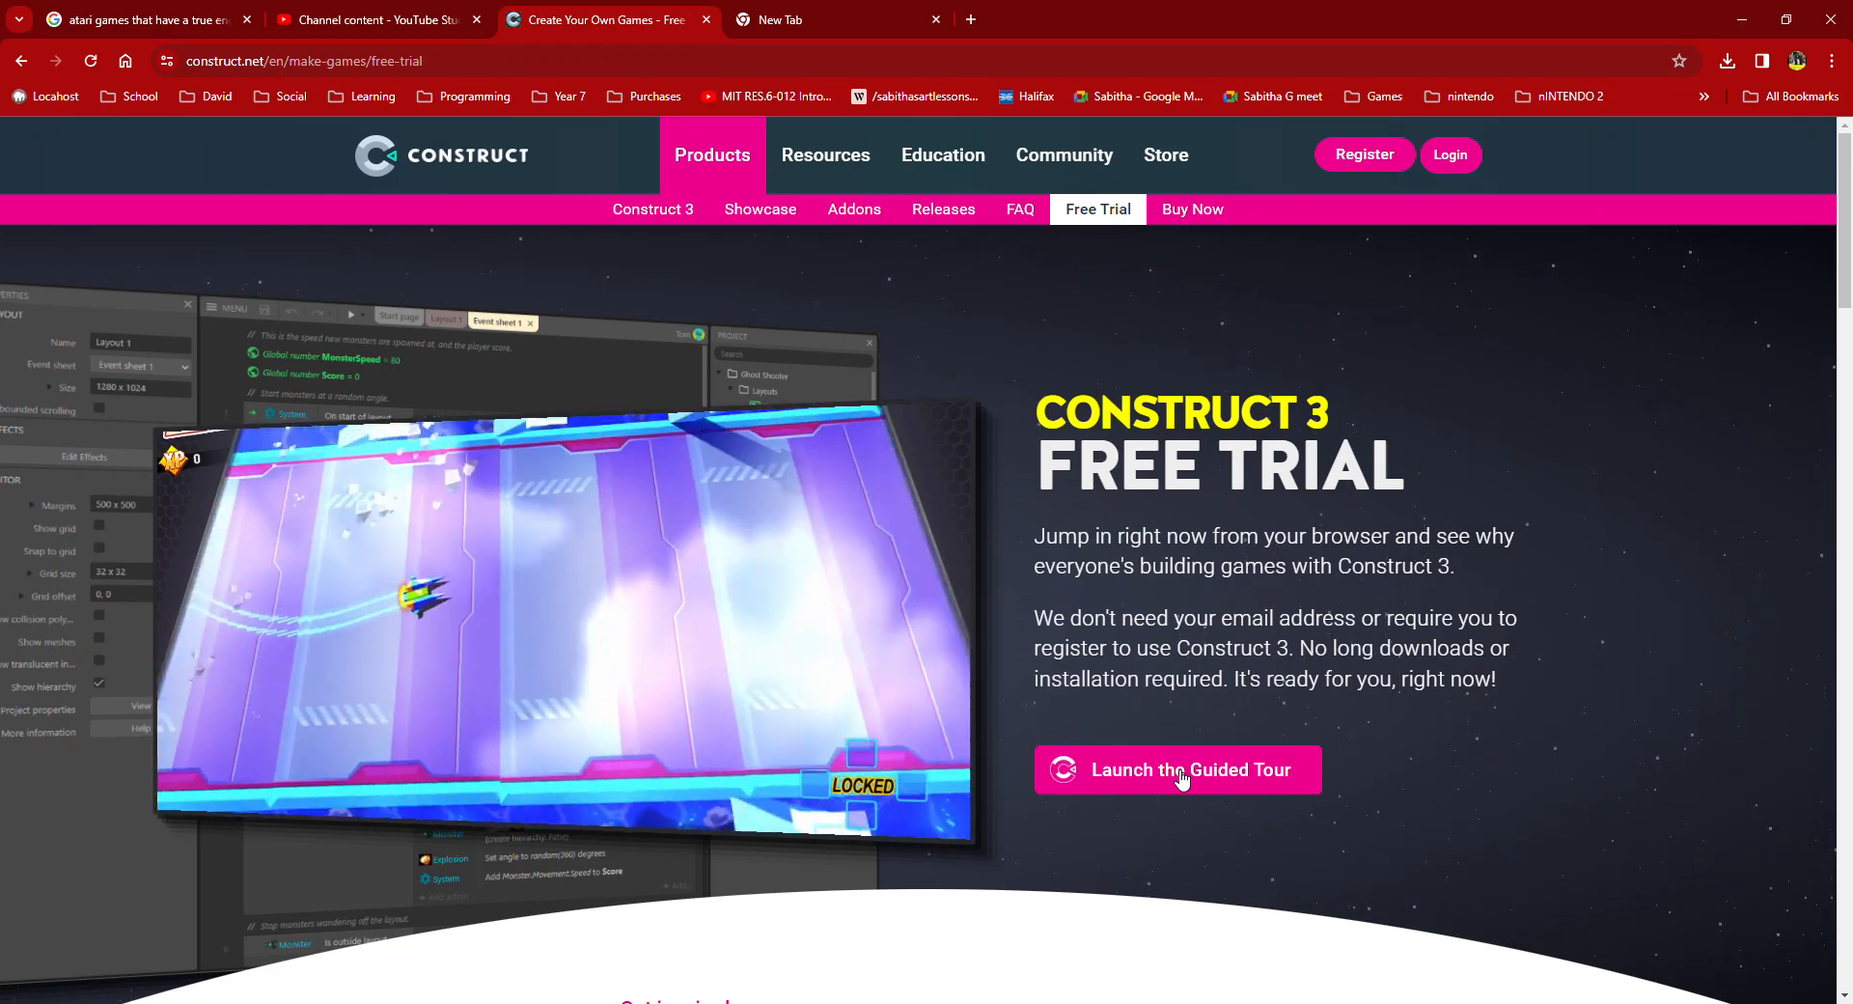
Step: Launch the Construct 3 free trial editor and decline the guided tour
click(1182, 776)
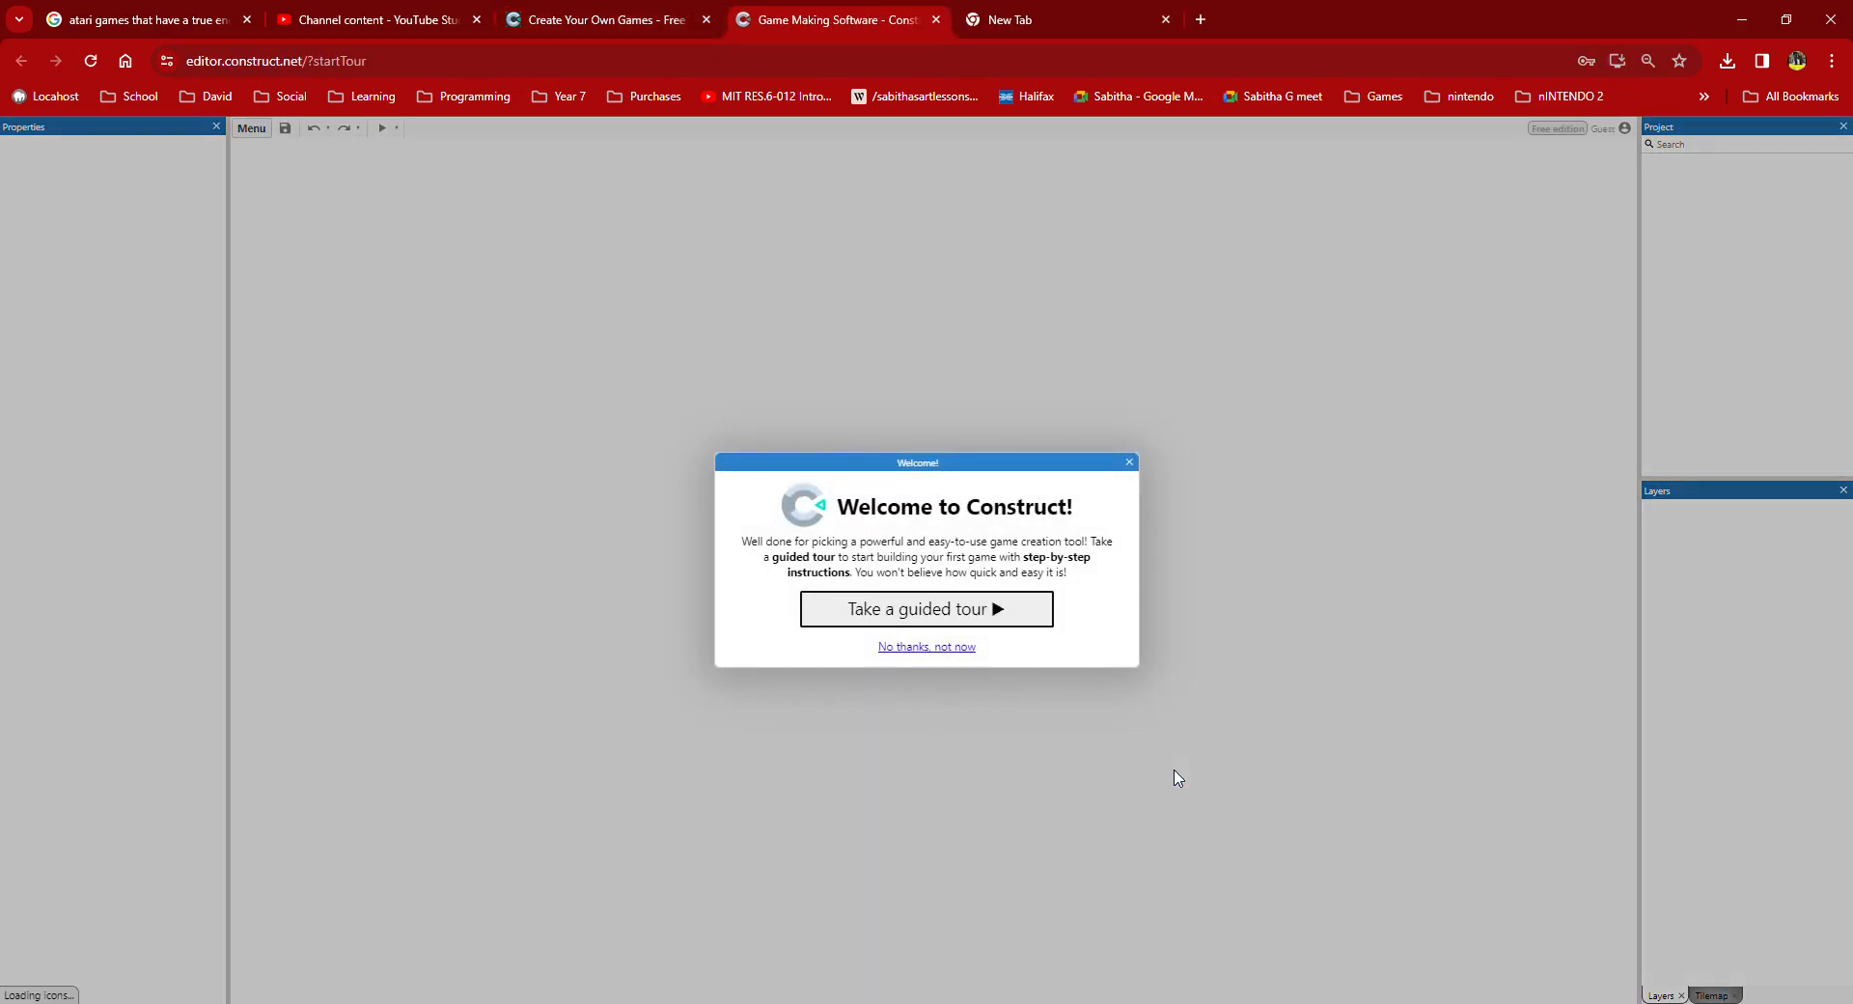
click(925, 646)
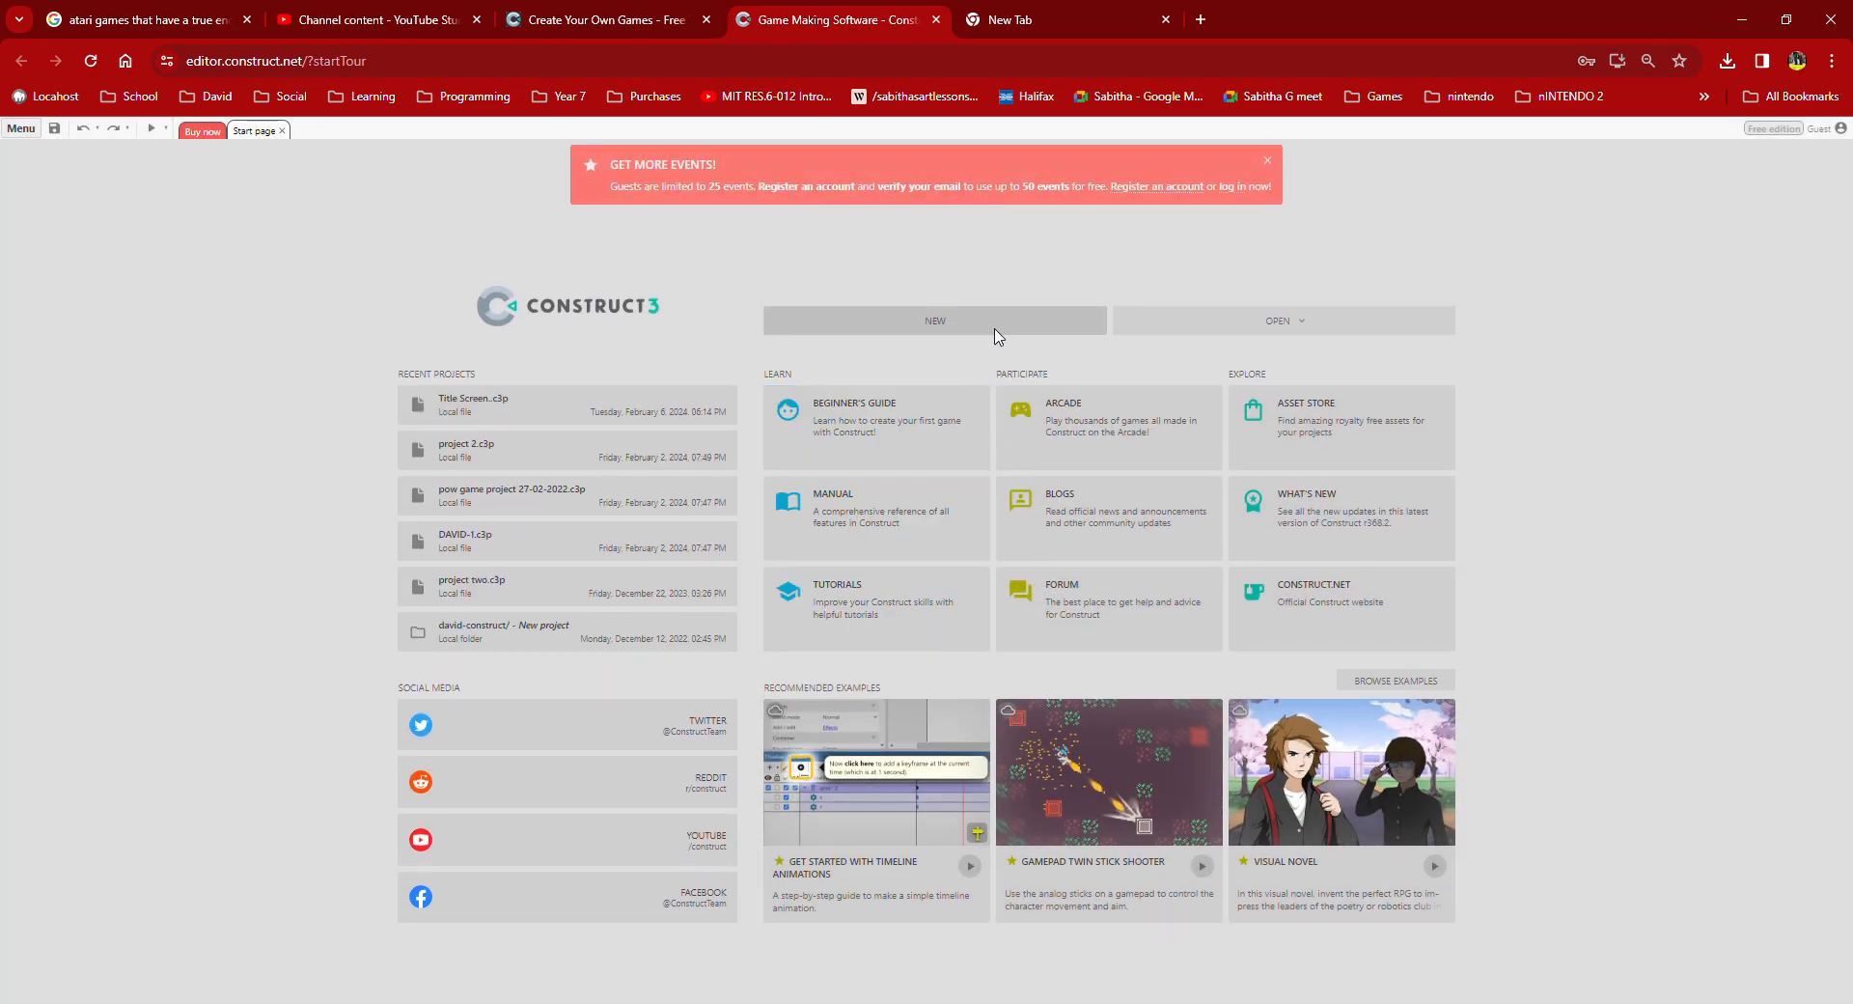
click(1342, 328)
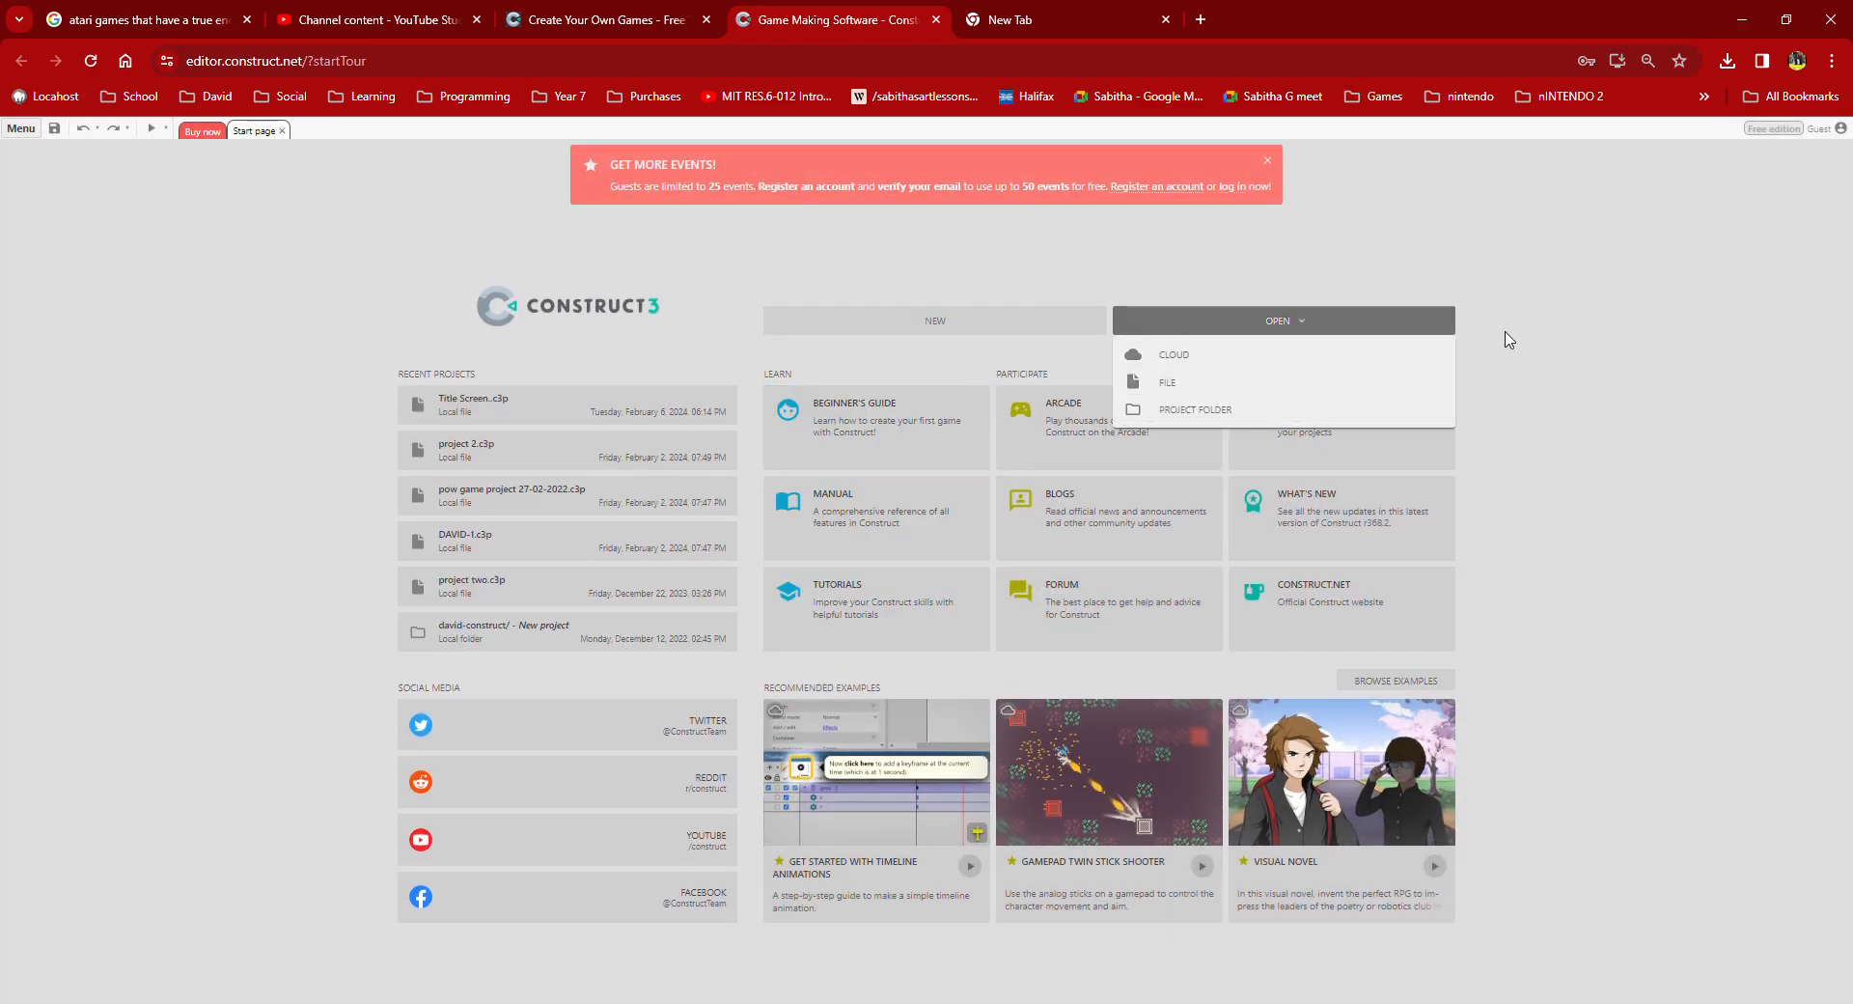
click(1621, 419)
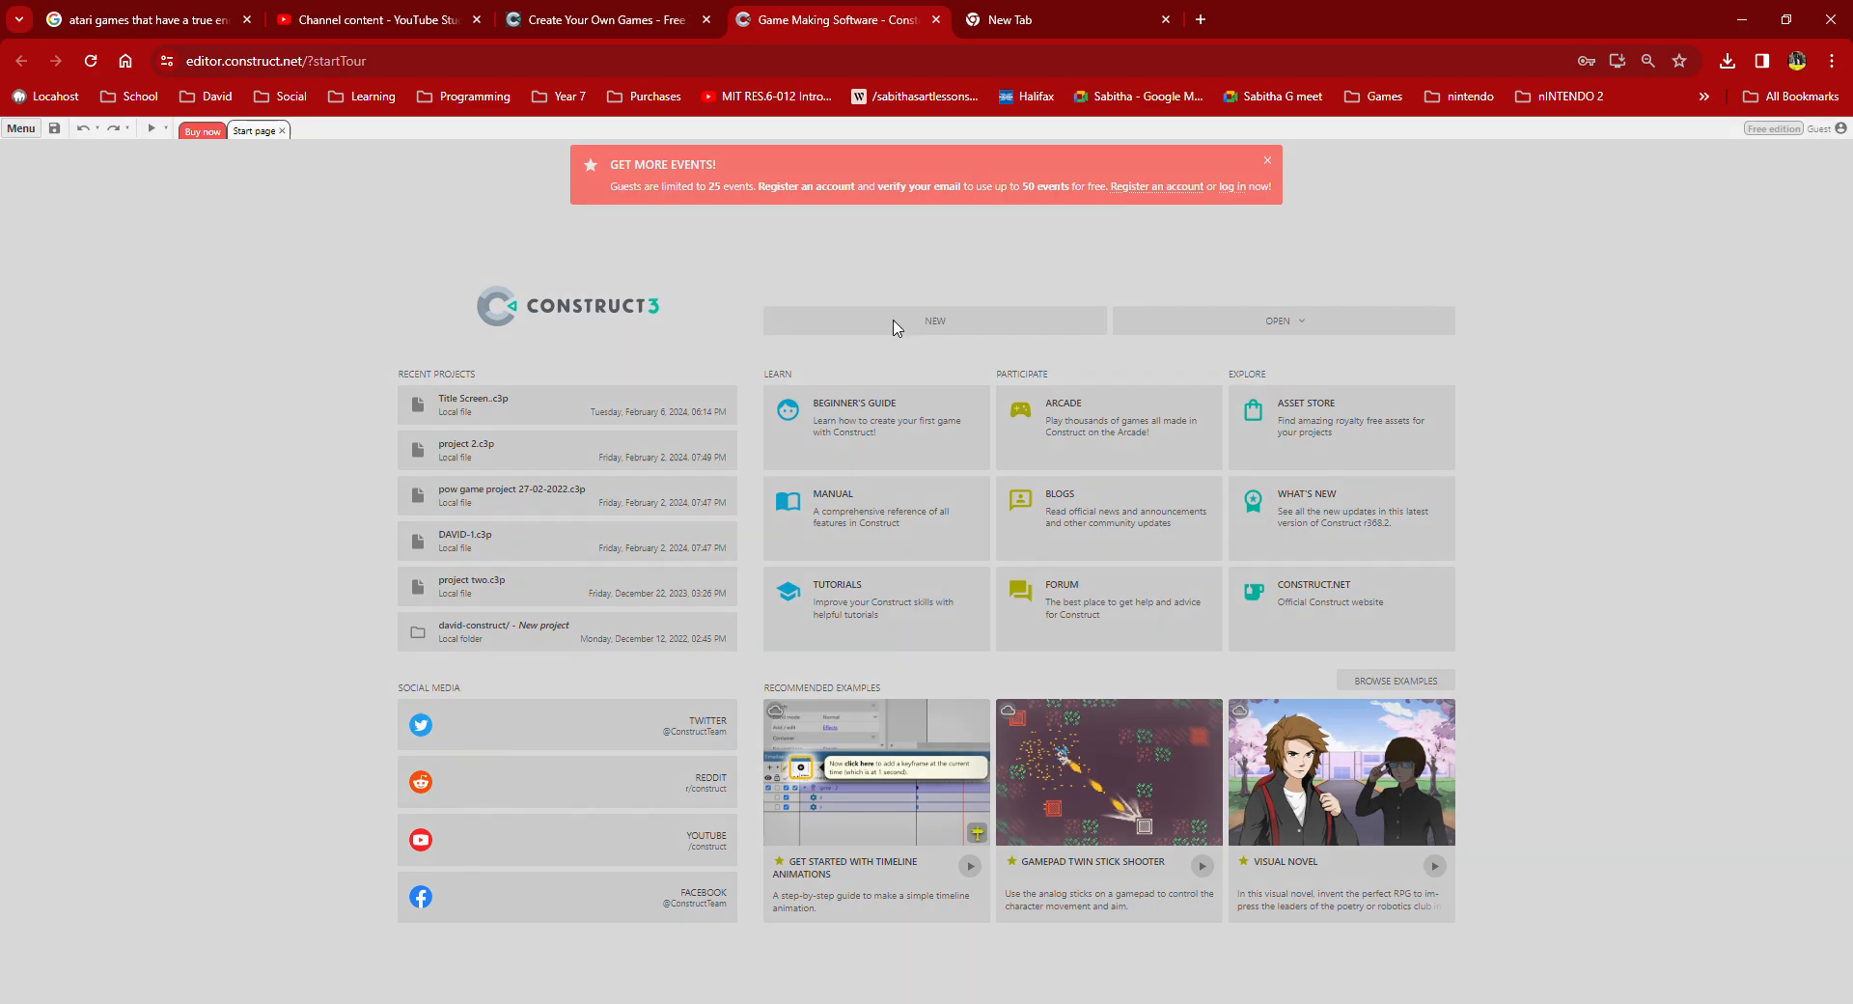
Step: Start a new project named Project 1 and set its viewport width to 1920
click(900, 329)
text(Project 1)
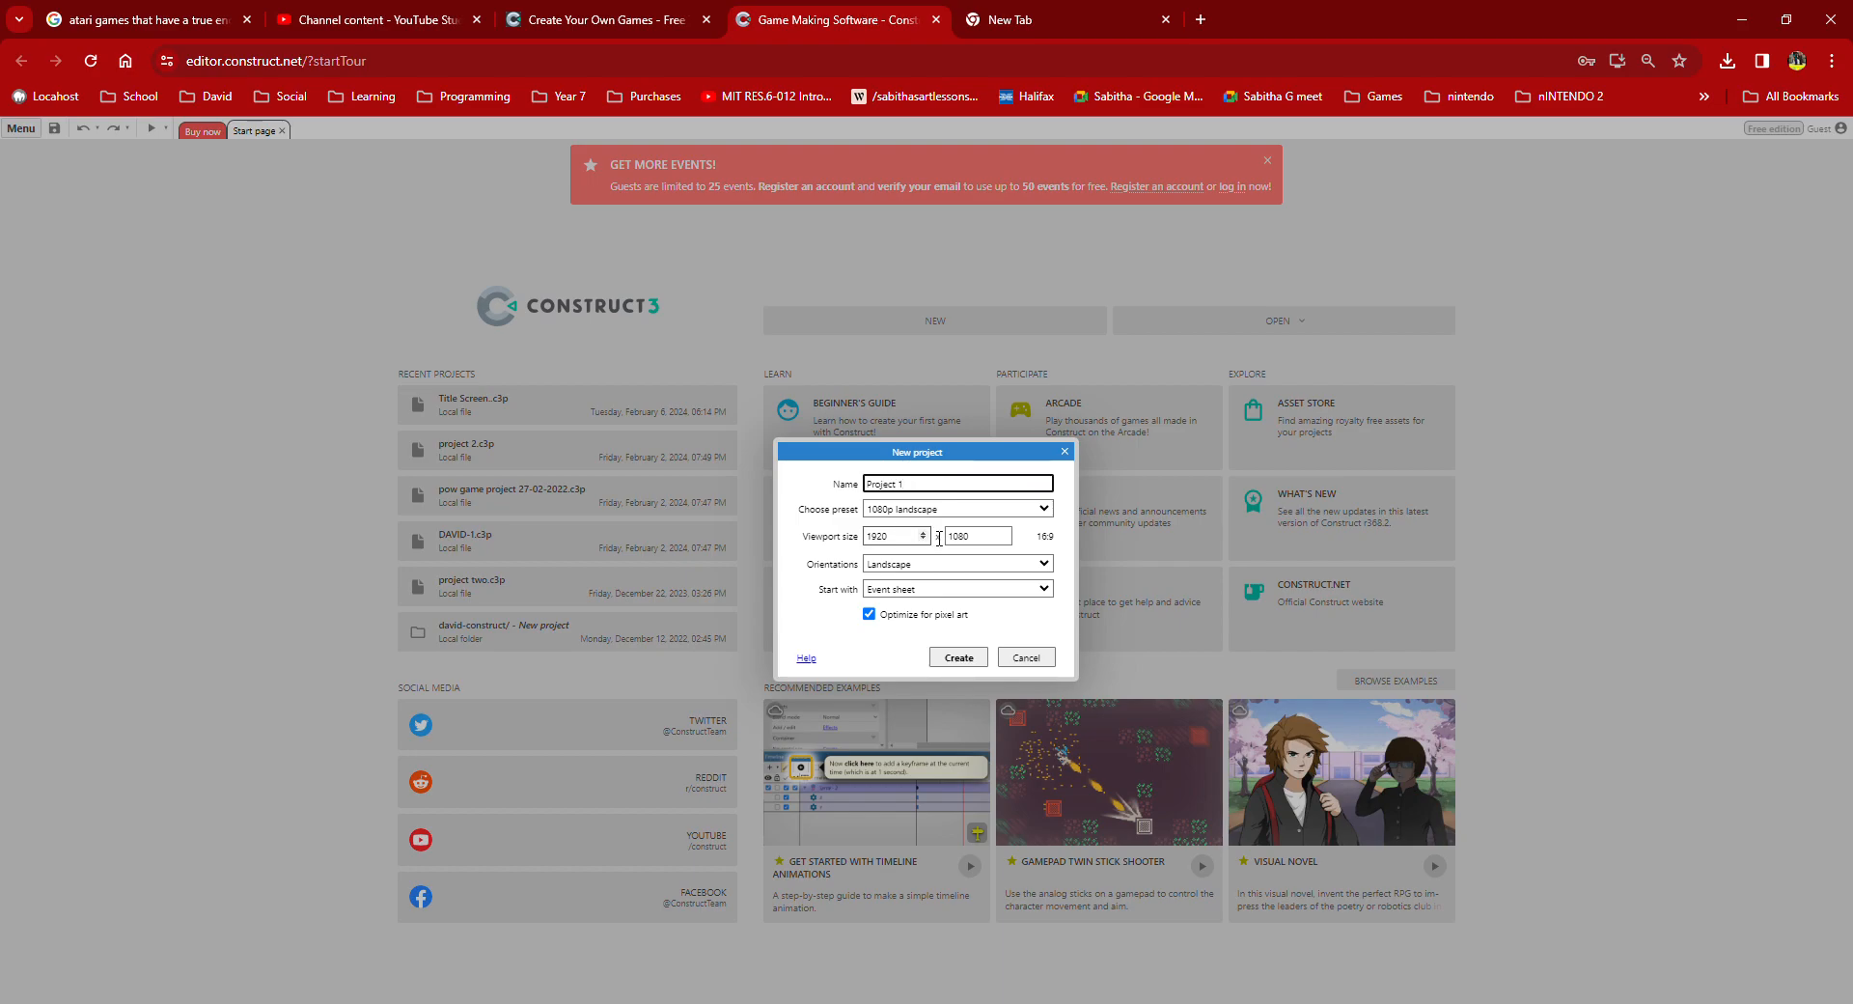
drag(923, 540, 1004, 553)
click(1001, 539)
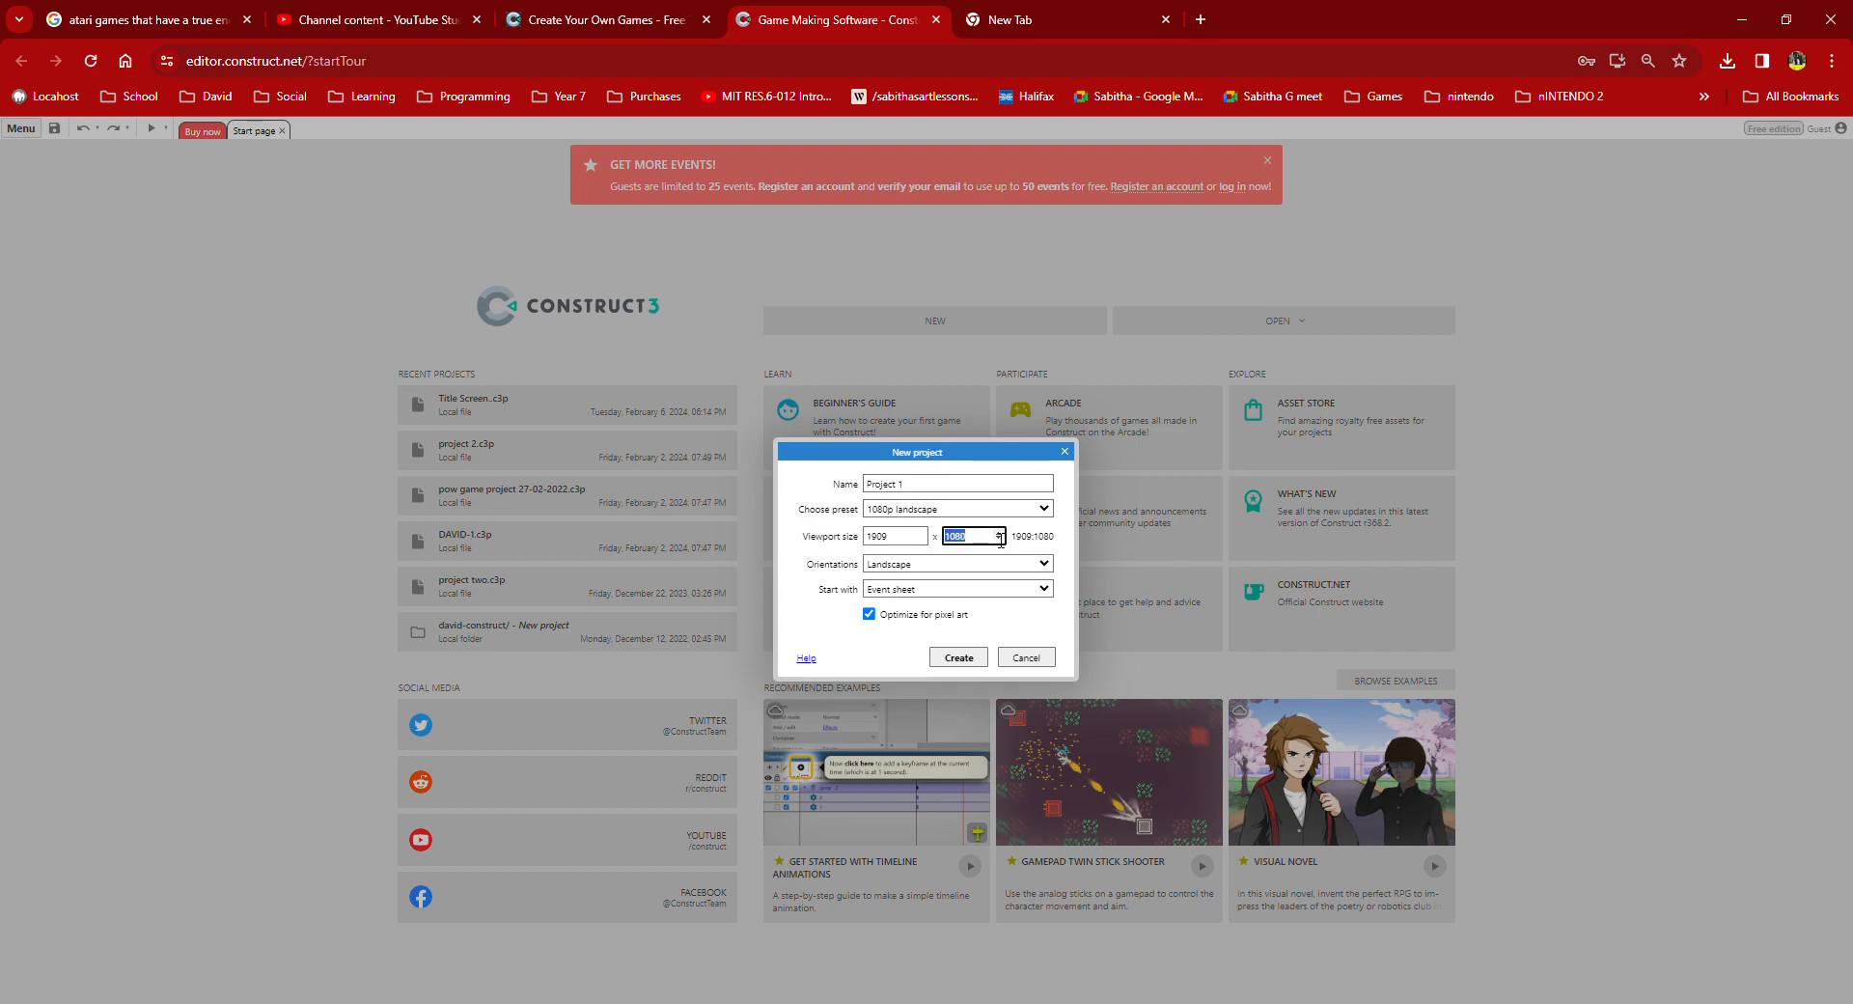
click(707, 338)
click(887, 548)
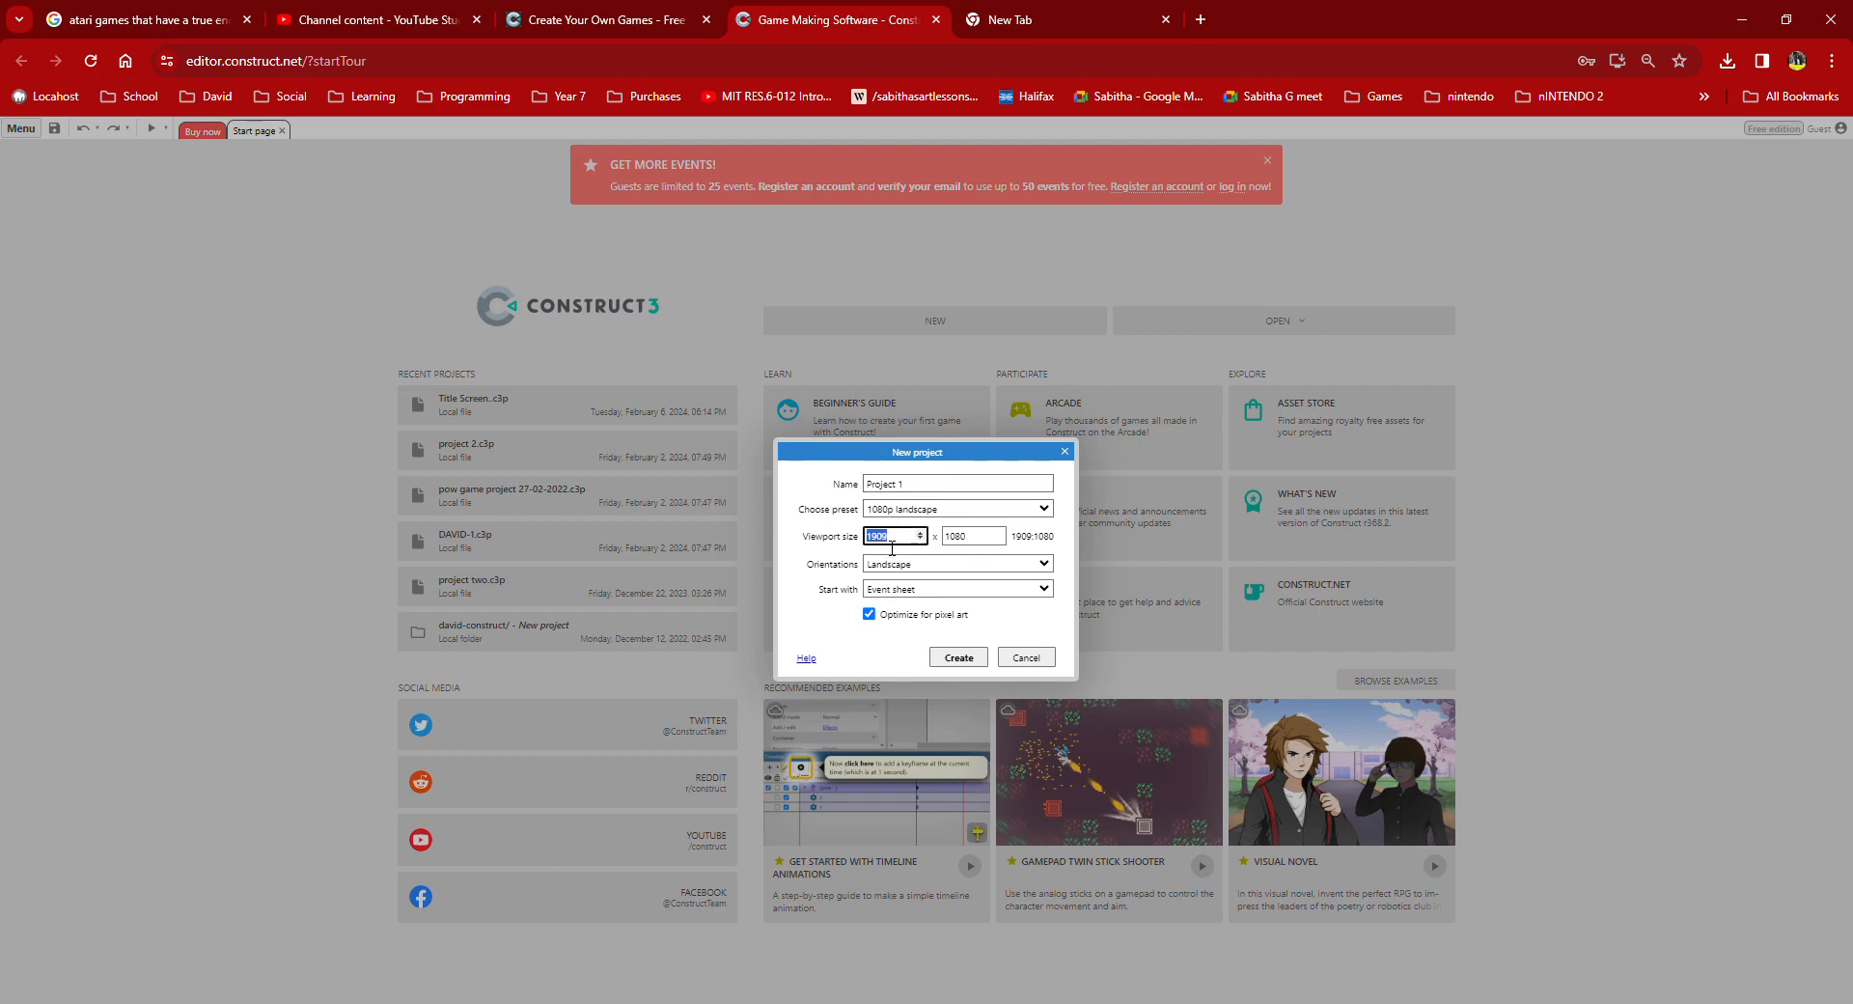
text(1920)
click(808, 617)
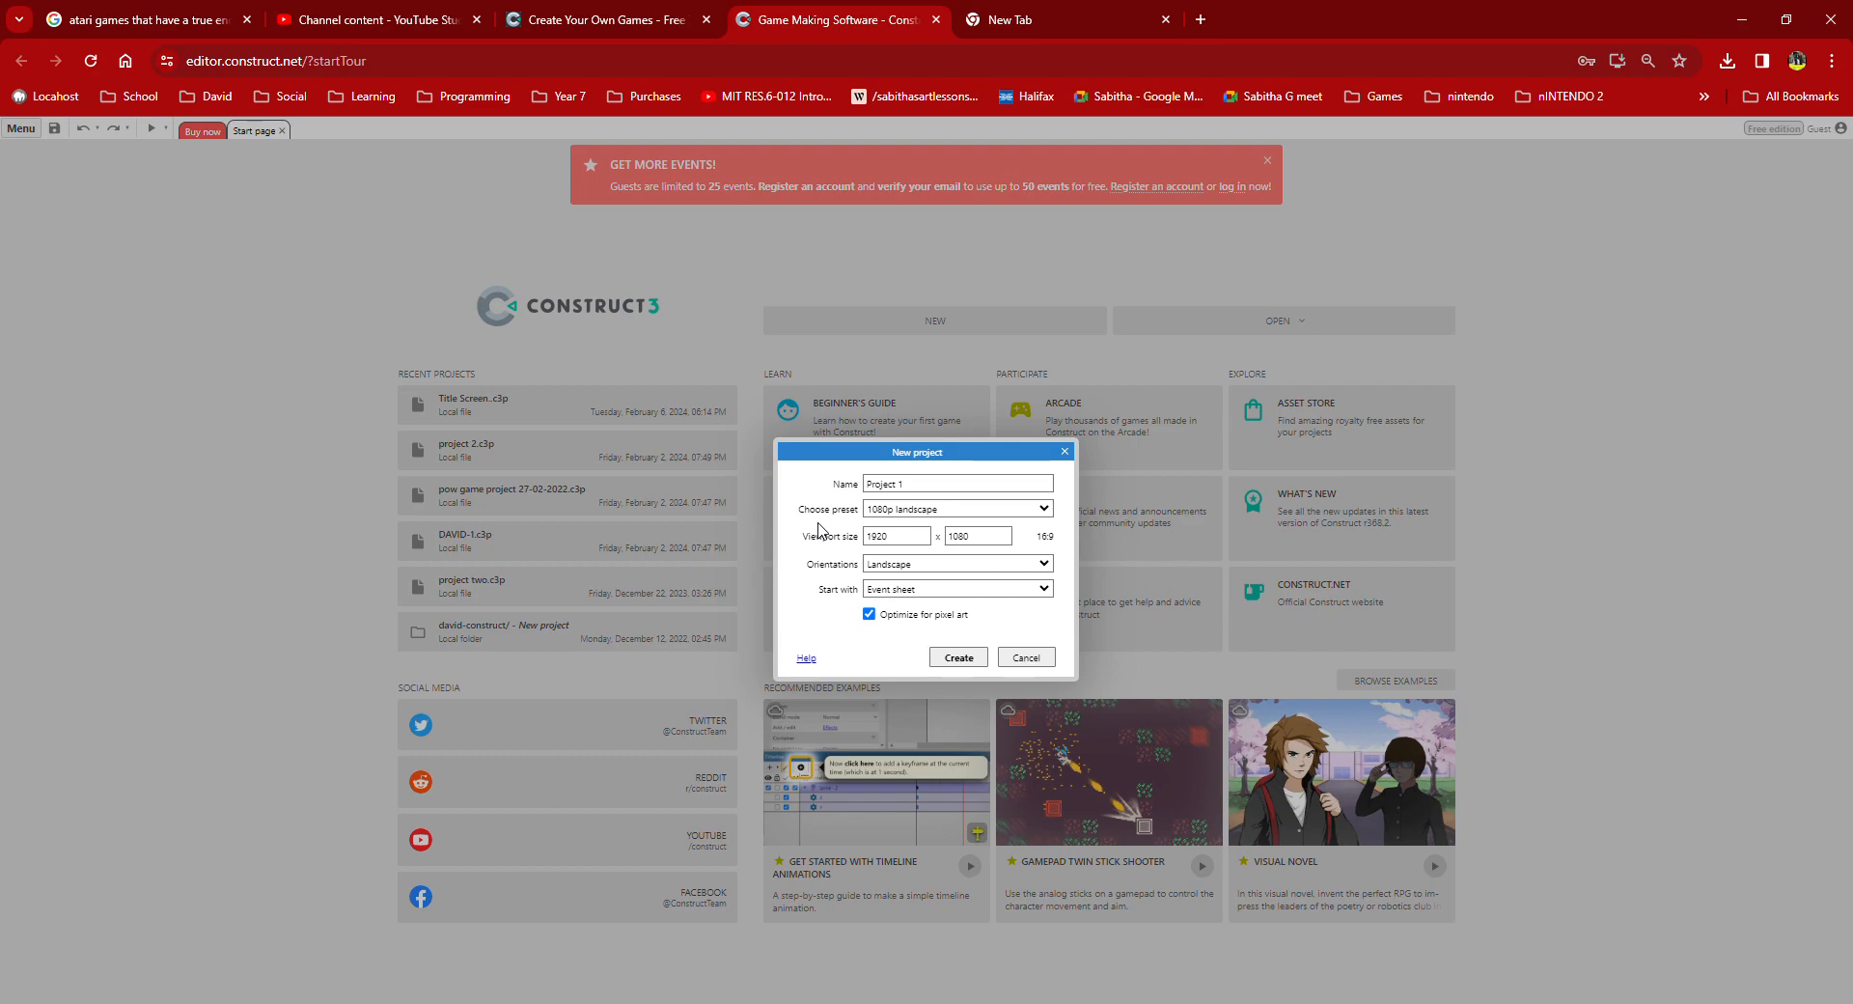
Step: Keep pixel art optimization enabled and create the project
click(871, 612)
click(871, 612)
click(870, 612)
click(871, 612)
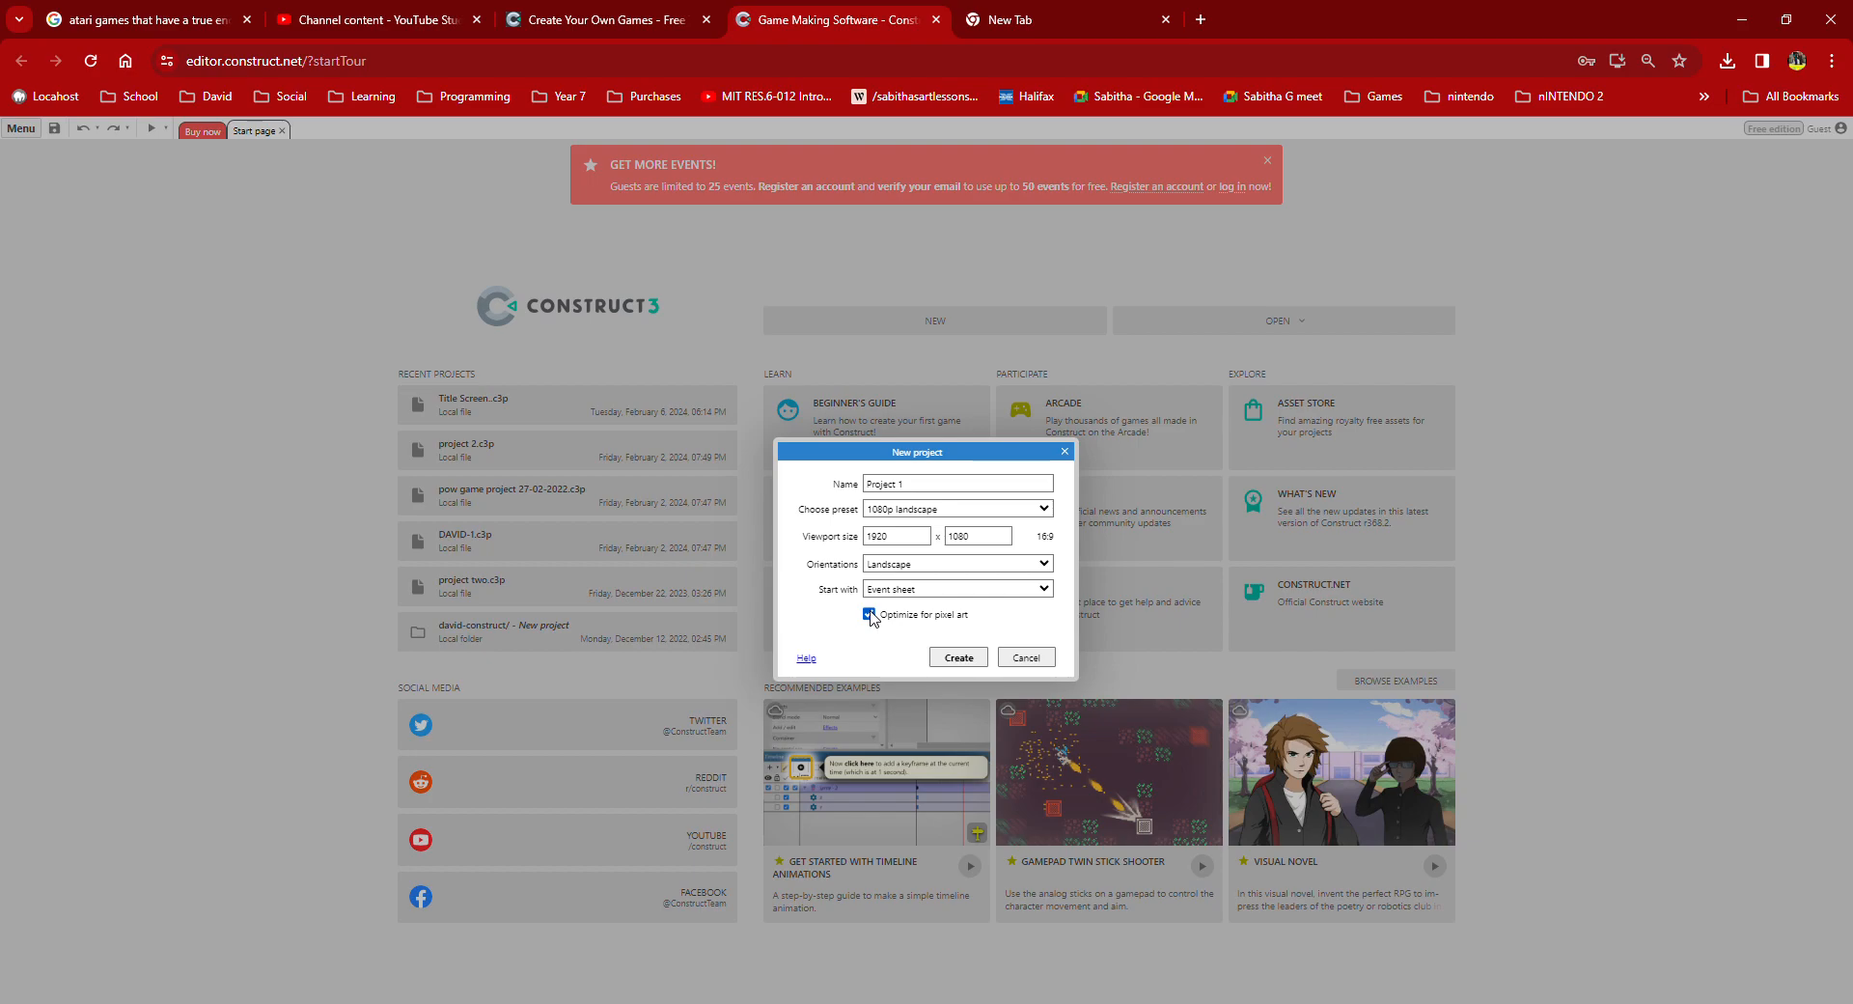
click(959, 657)
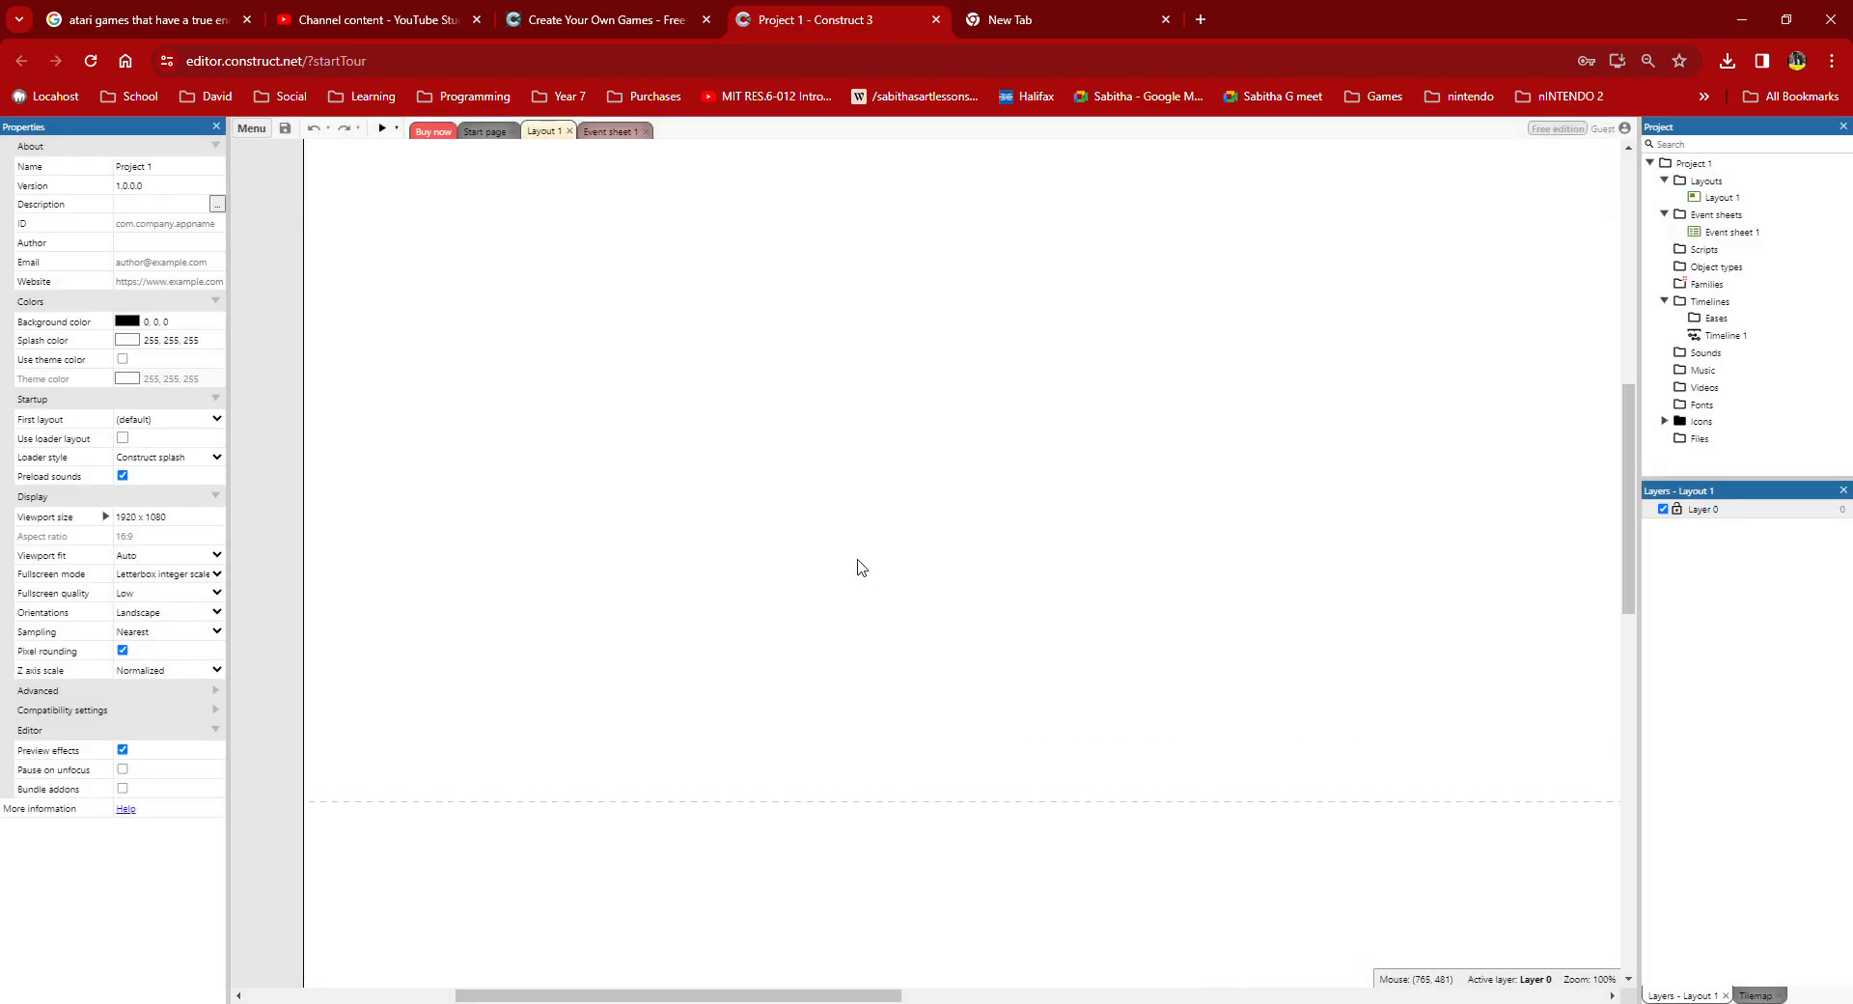
Step: Examine the empty layout, comparing the dashed viewport boundary with the full layout area
ctrl+scroll(862, 568, down, 1)
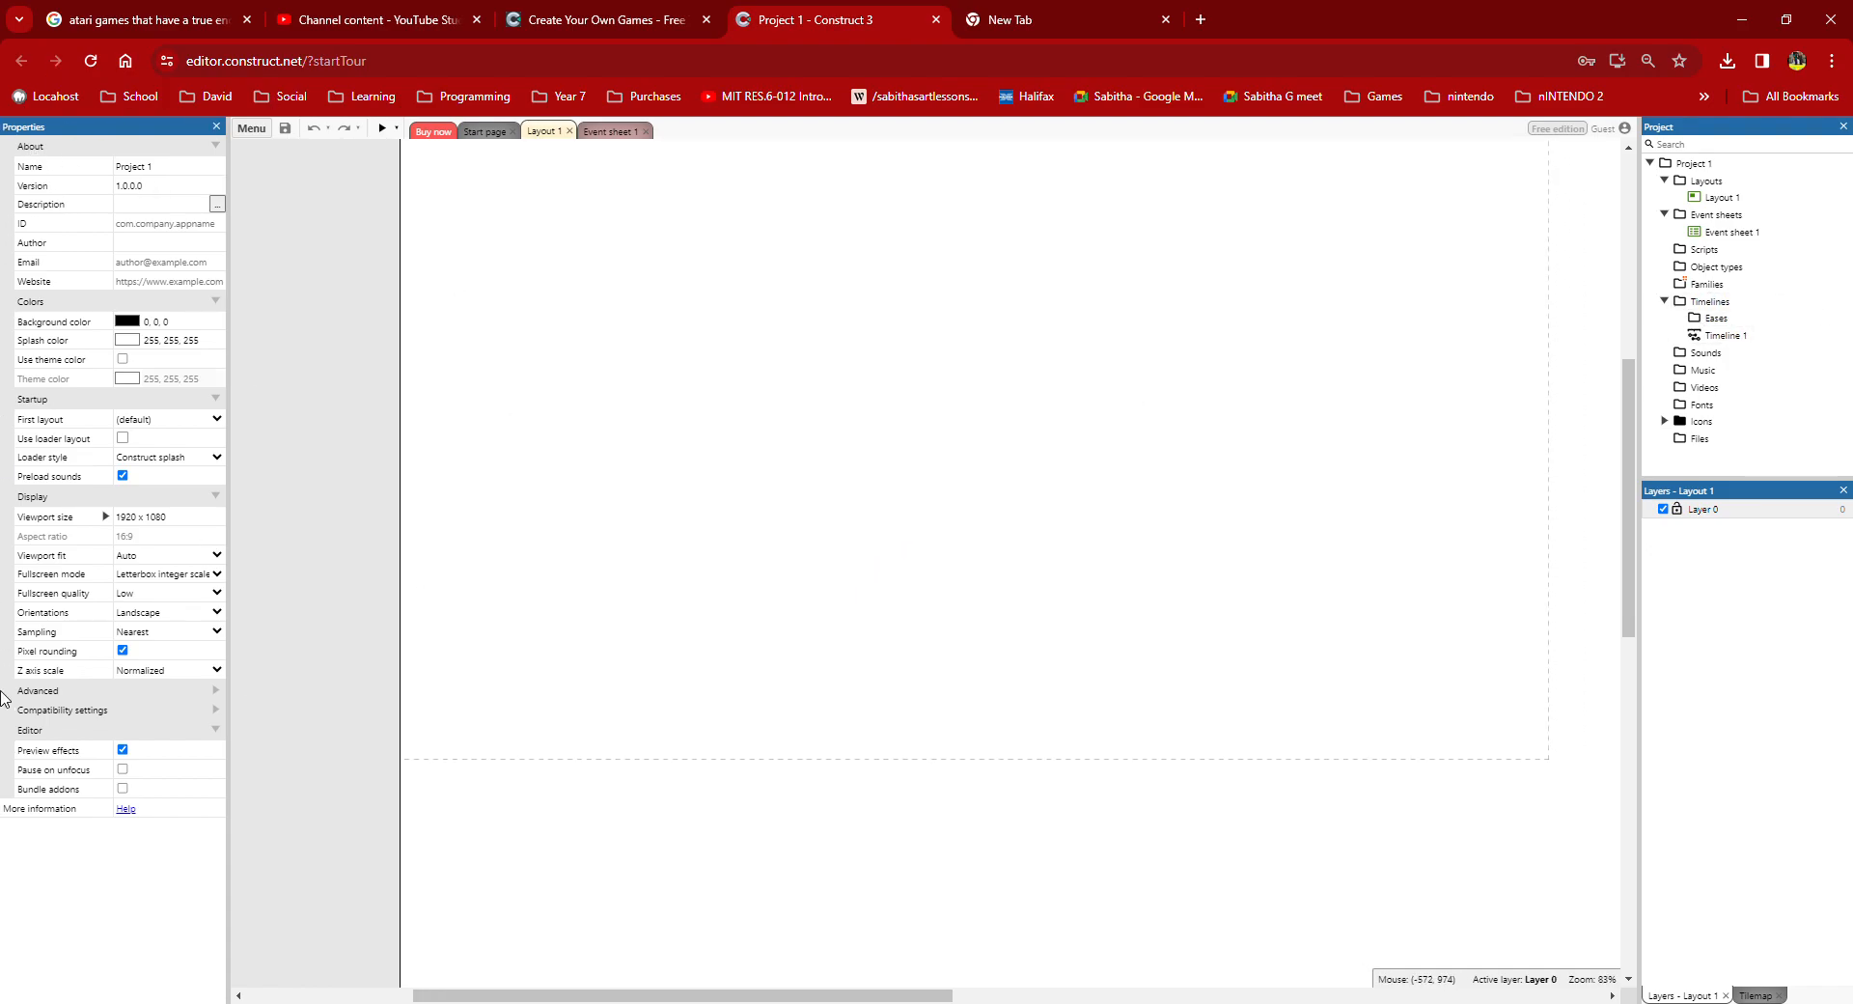
scroll(946, 347, up, 3)
scroll(947, 348, down, 3)
middle_drag(1142, 336, 1076, 439)
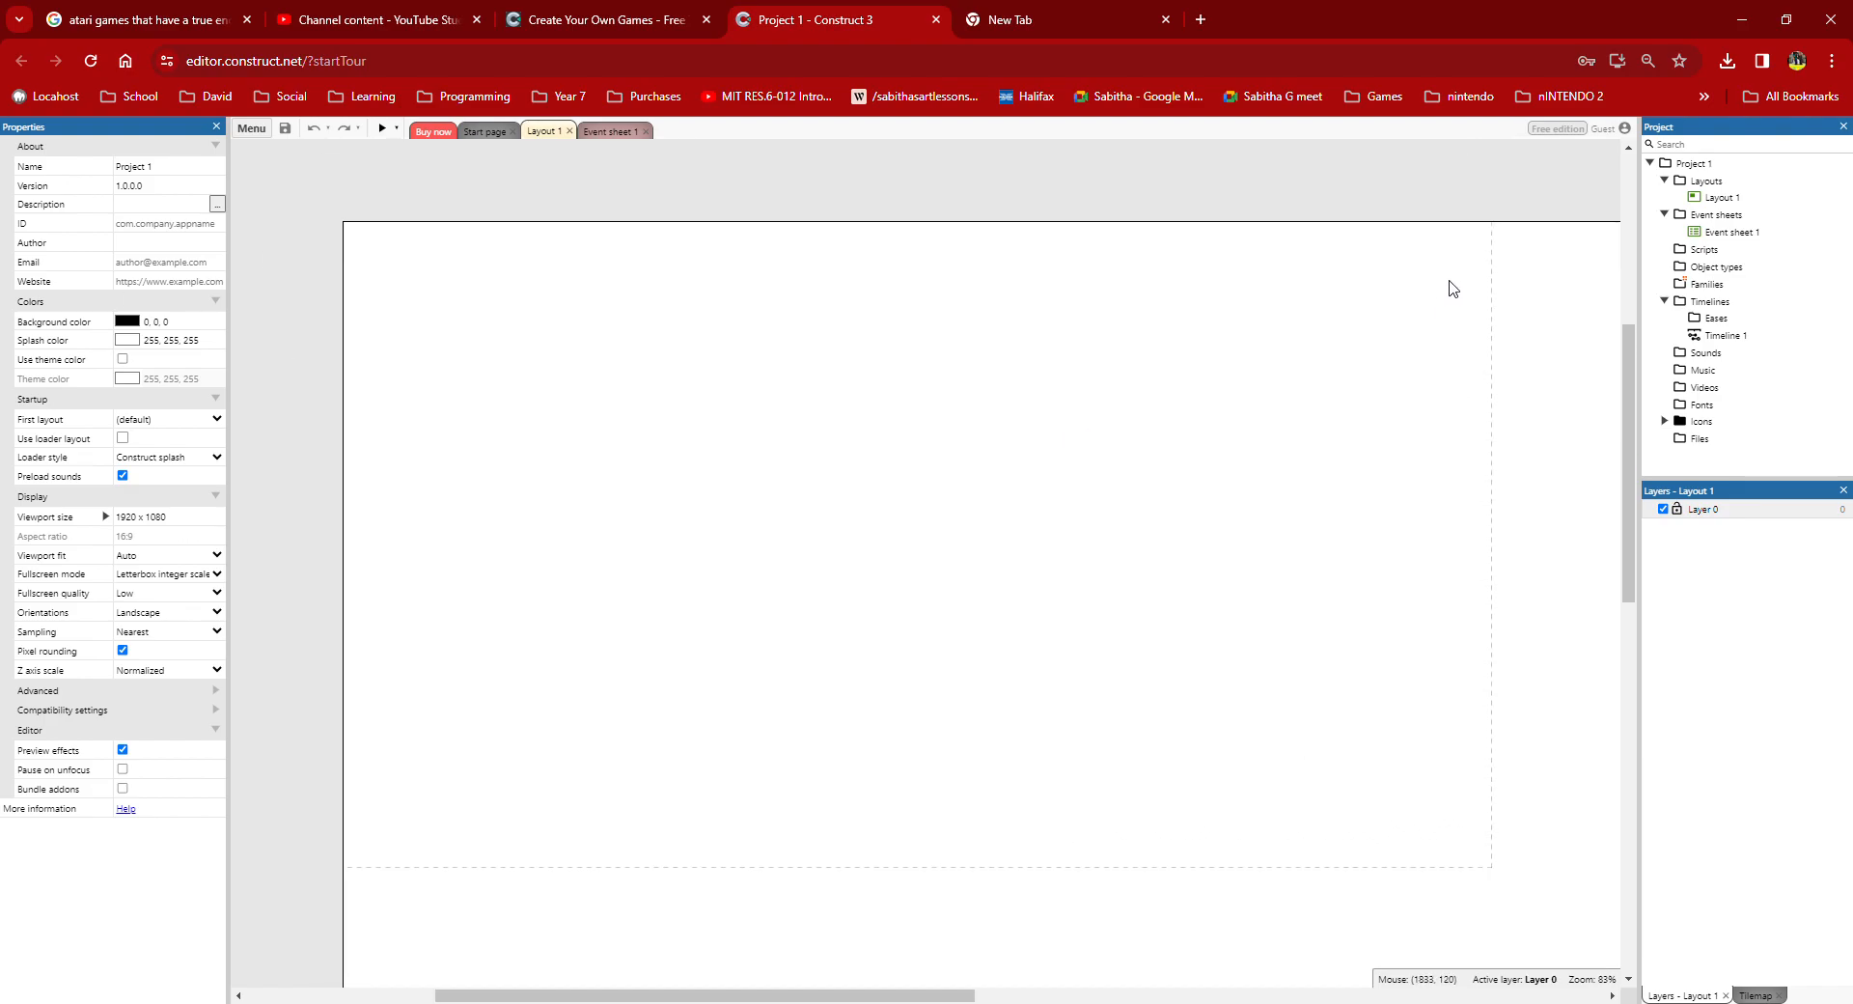
drag(1487, 218, 699, 184)
scroll(811, 225, down, 2)
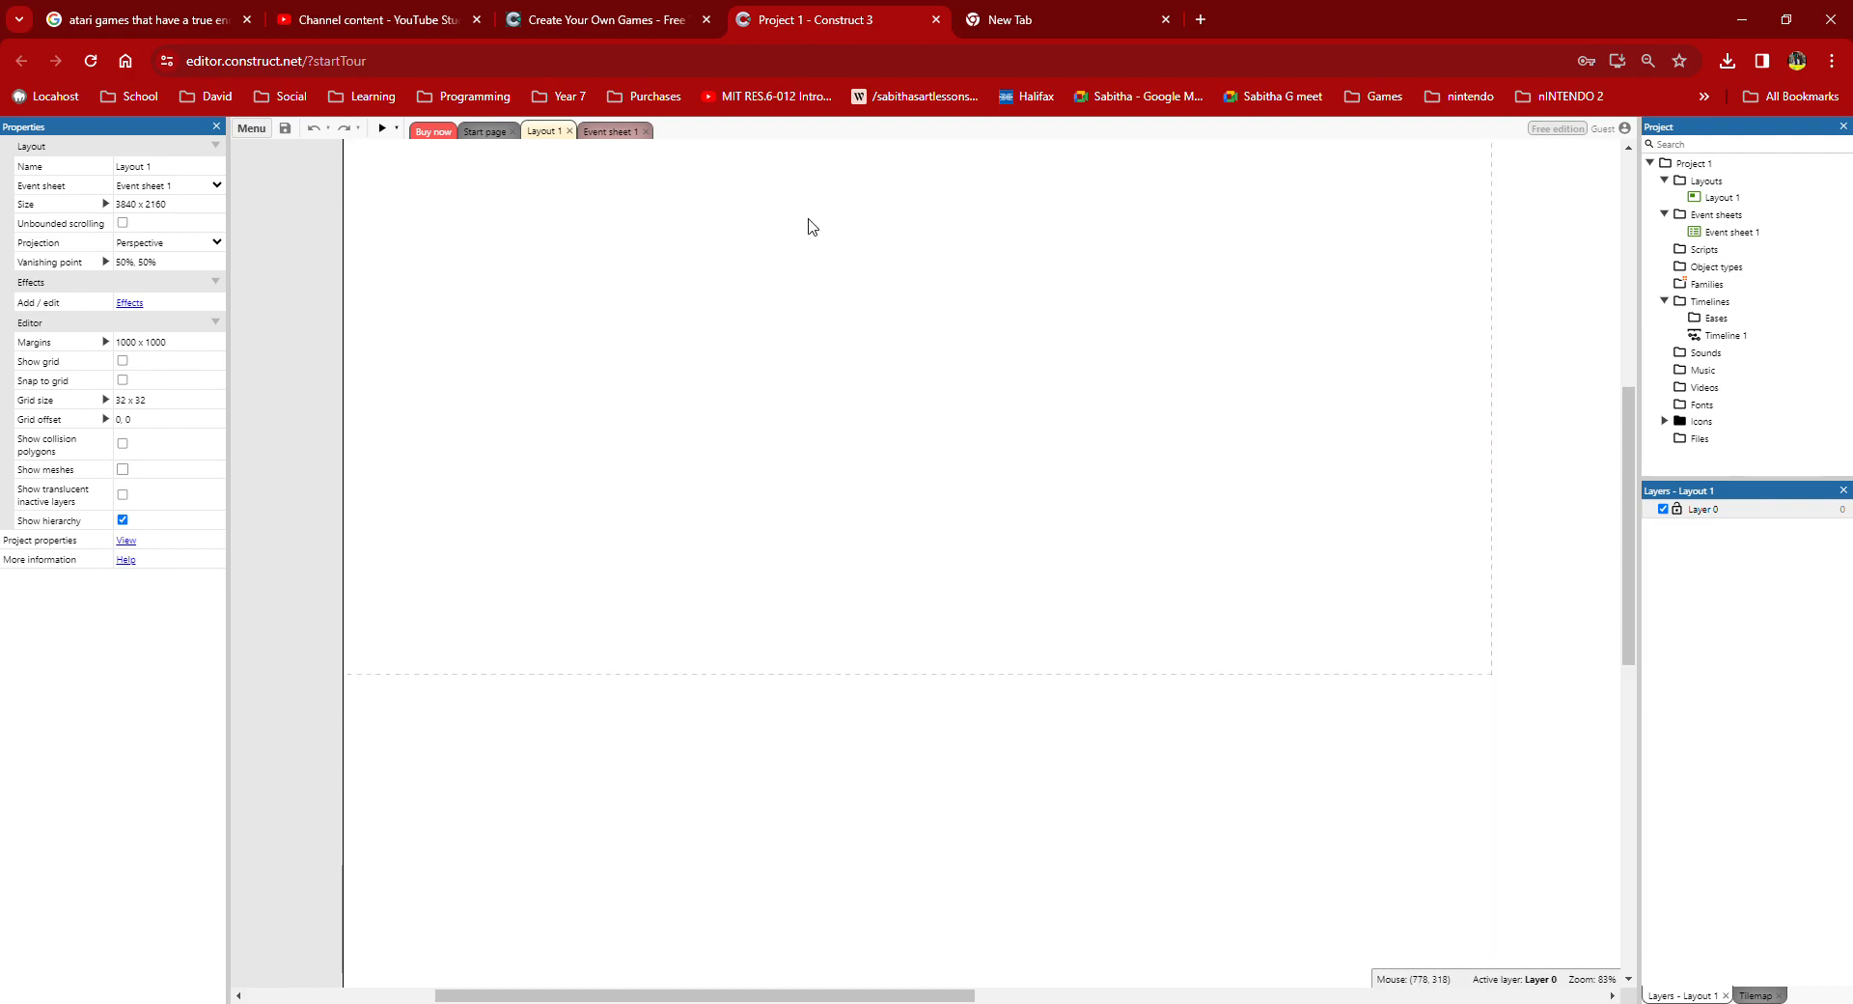
ctrl+scroll(807, 227, down, 2)
middle_drag(1322, 652, 1042, 686)
scroll(1033, 693, down, 1)
scroll(1073, 645, down, 2)
scroll(1073, 644, up, 1)
middle_drag(1192, 569, 1747, 934)
middle_drag(977, 543, 1033, 686)
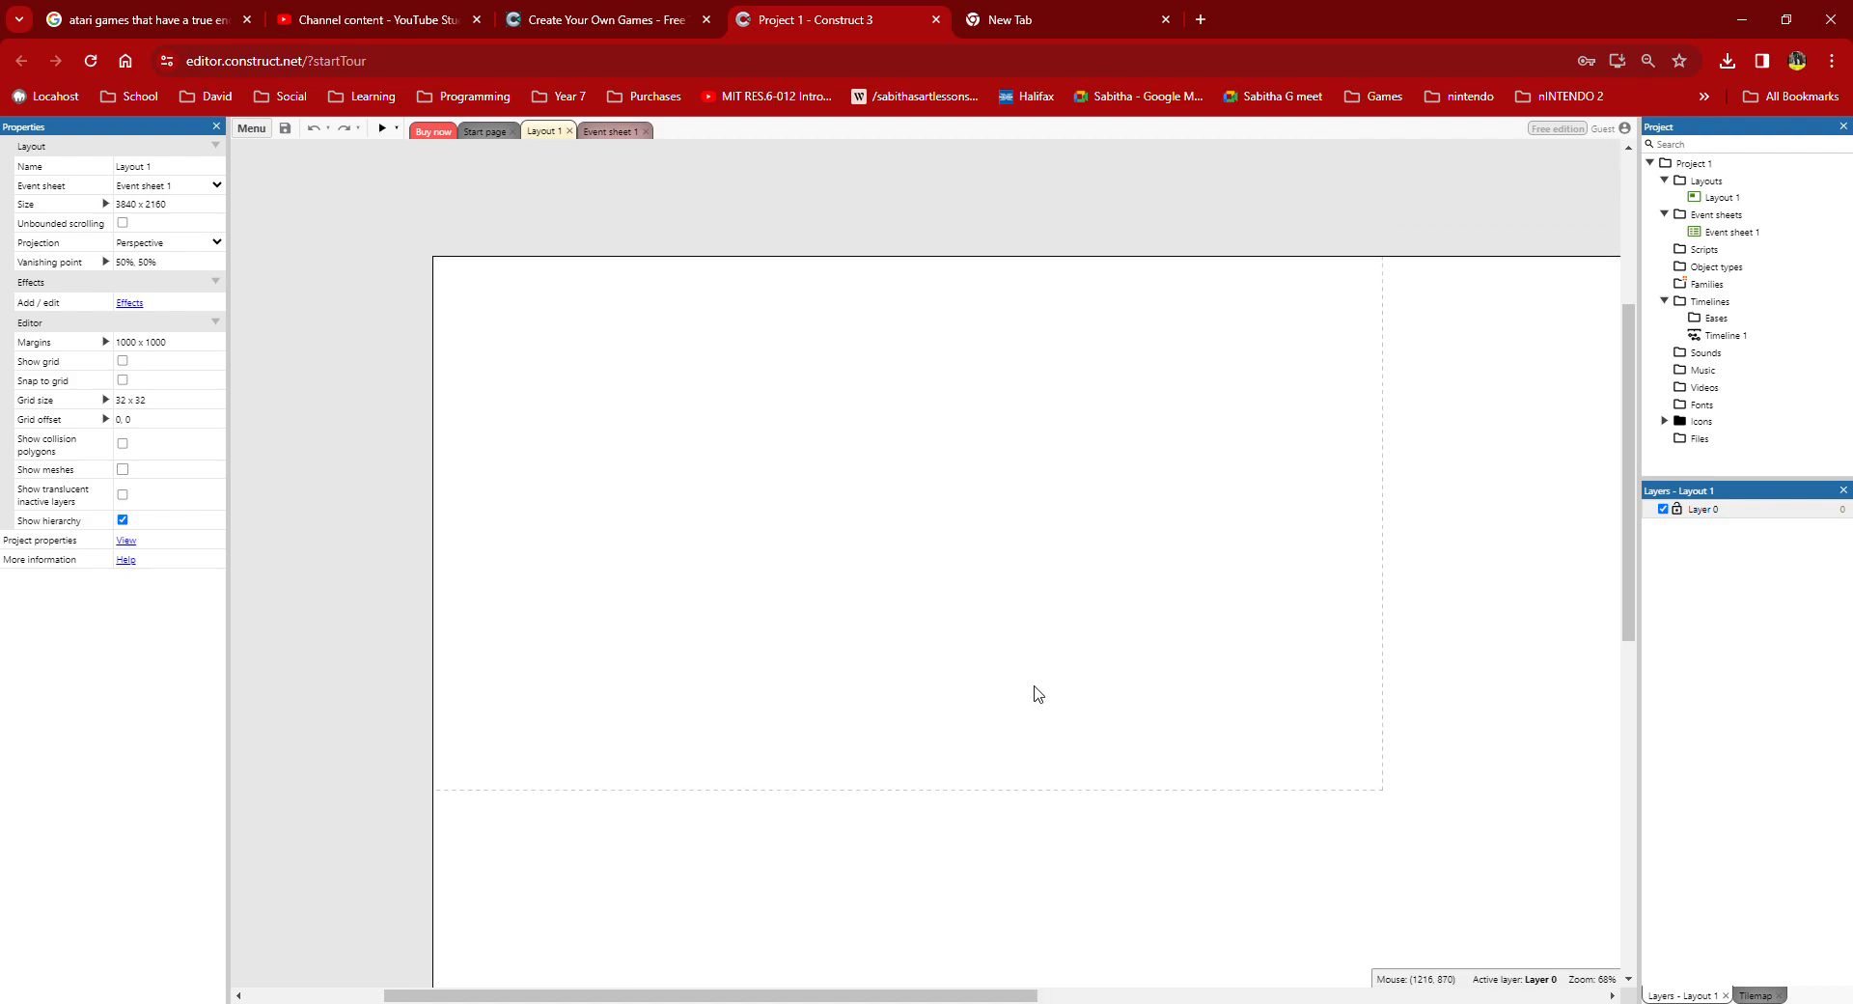
ctrl+scroll(1037, 693, up, 2)
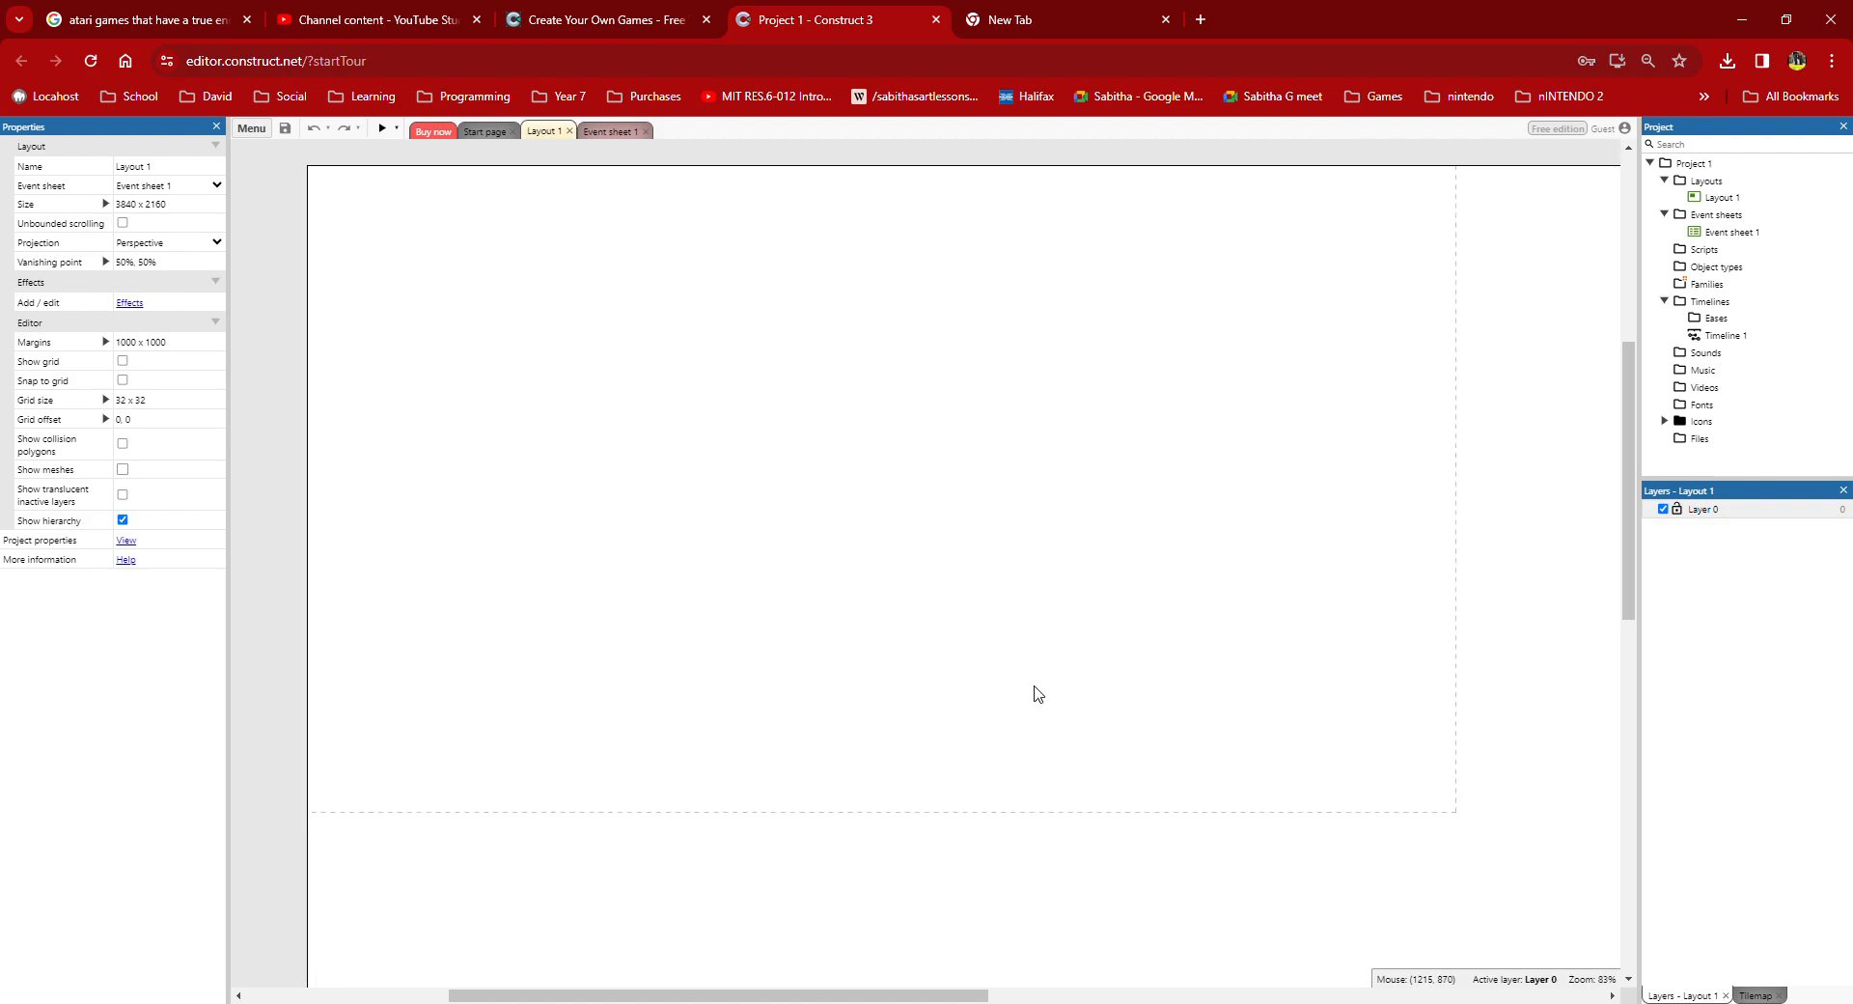
ctrl+scroll(1035, 694, up, 1)
scroll(1013, 683, up, 1)
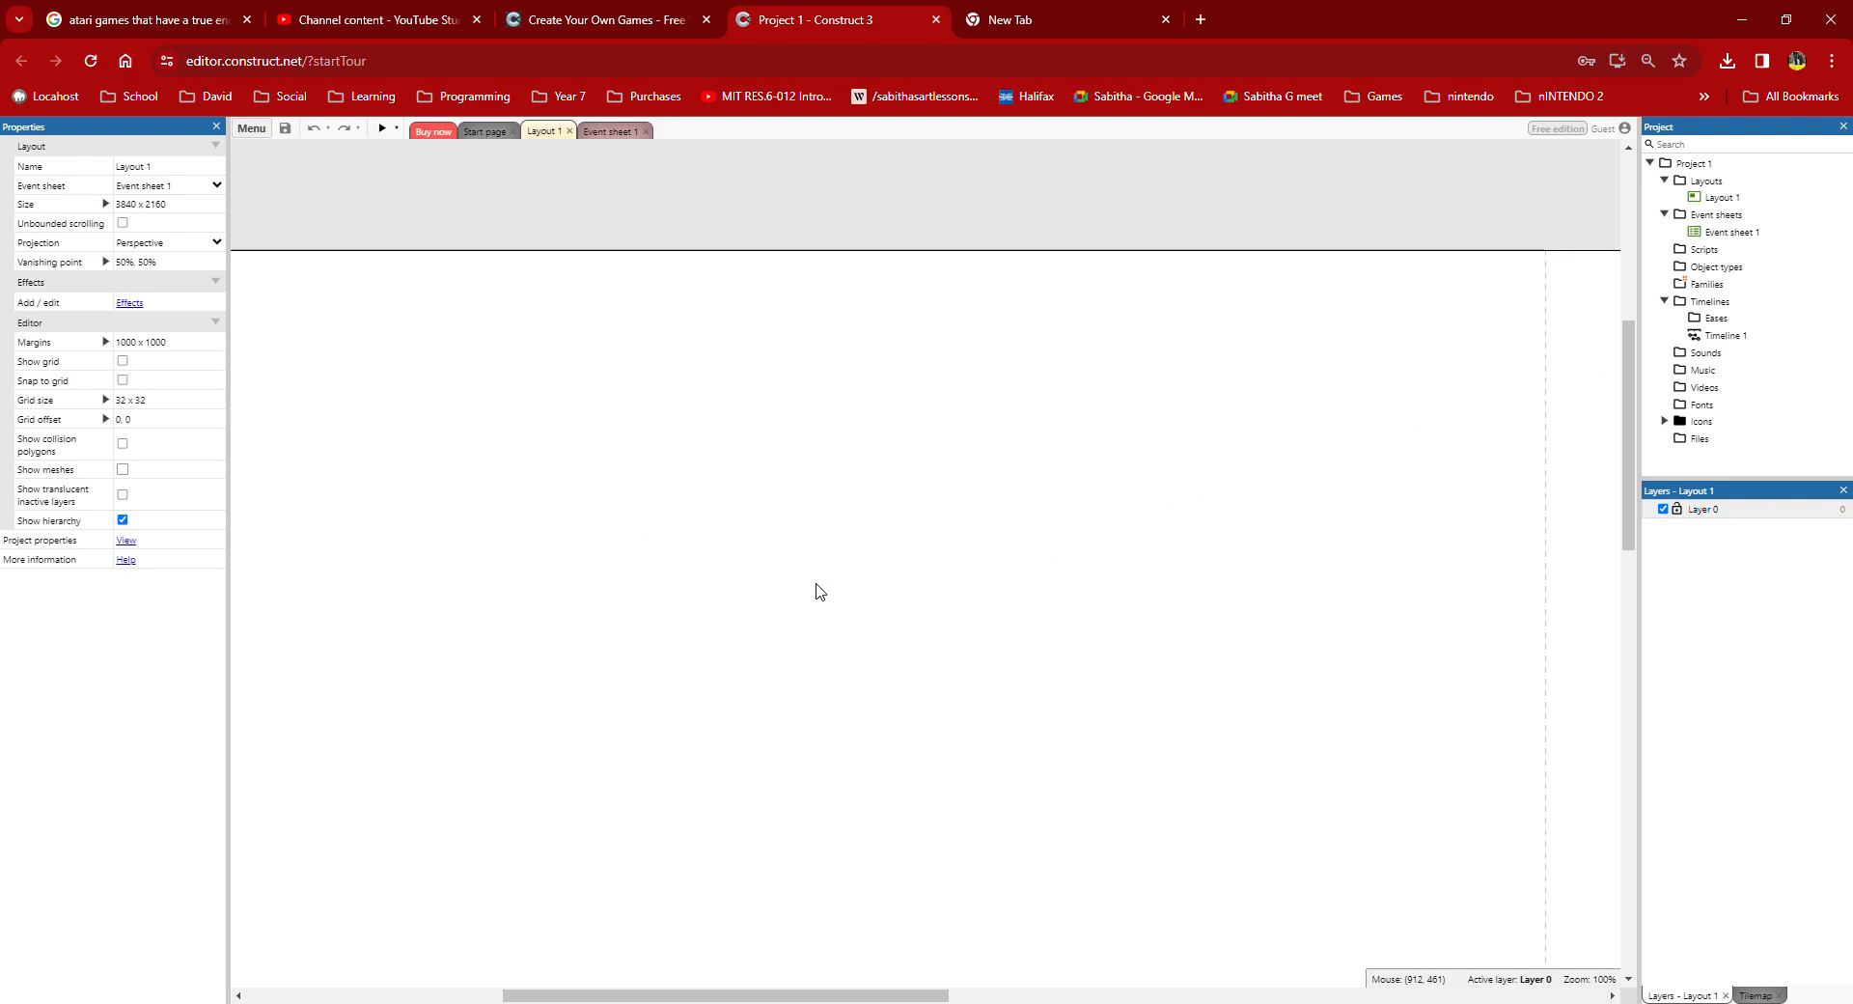
Step: Insert a Tiled Background object into the layout and start loading an image file for it
double_click(818, 591)
scroll(608, 464, down, 2)
scroll(603, 451, down, 3)
scroll(603, 458, up, 3)
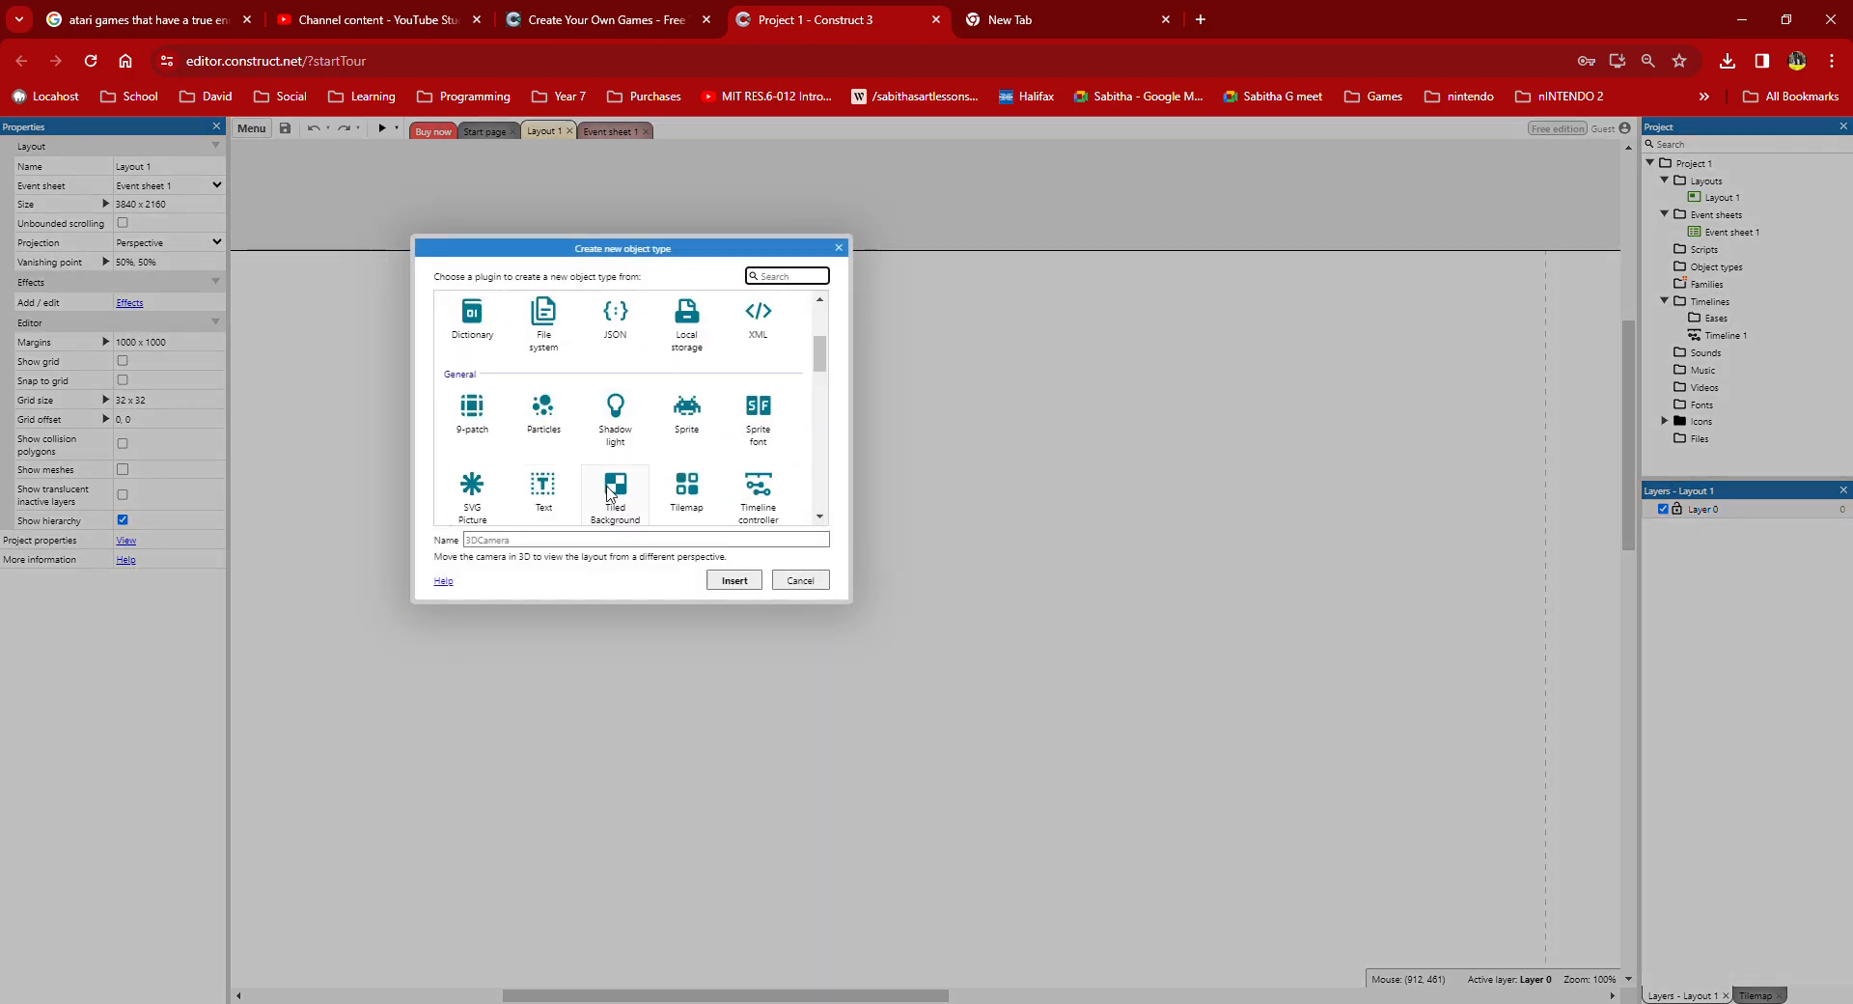
double_click(614, 494)
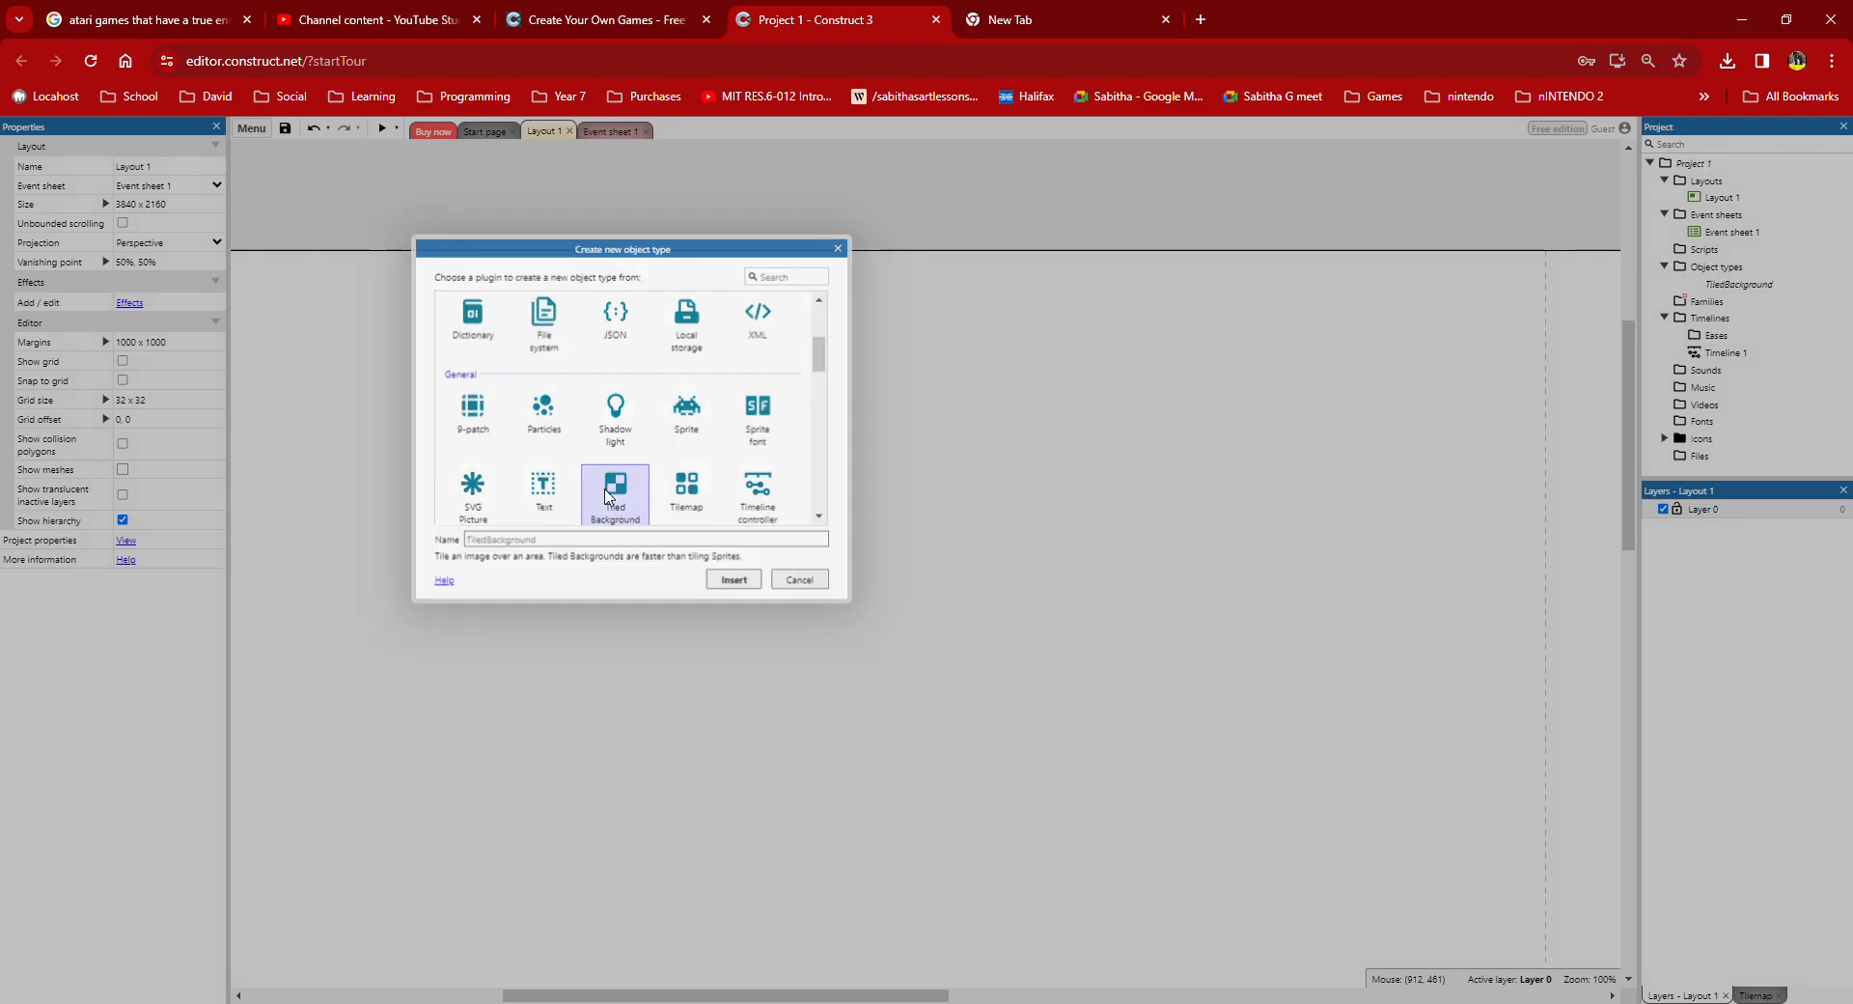
click(619, 503)
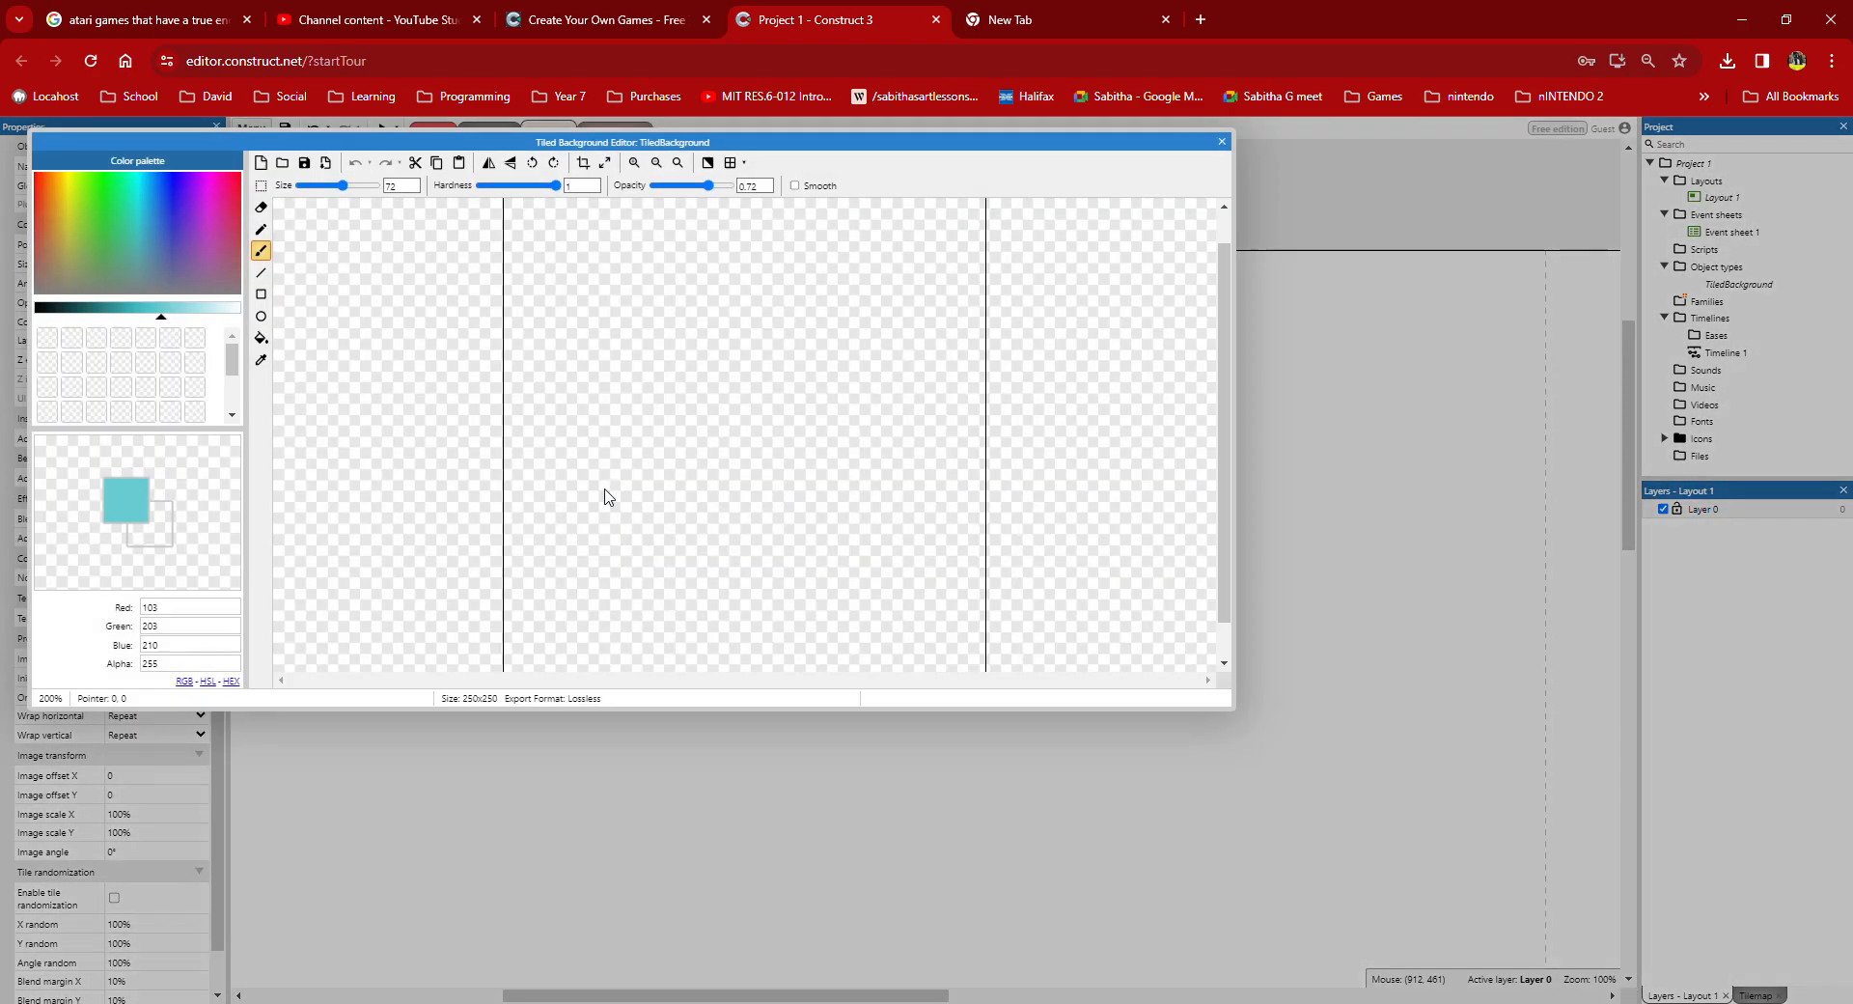
click(279, 164)
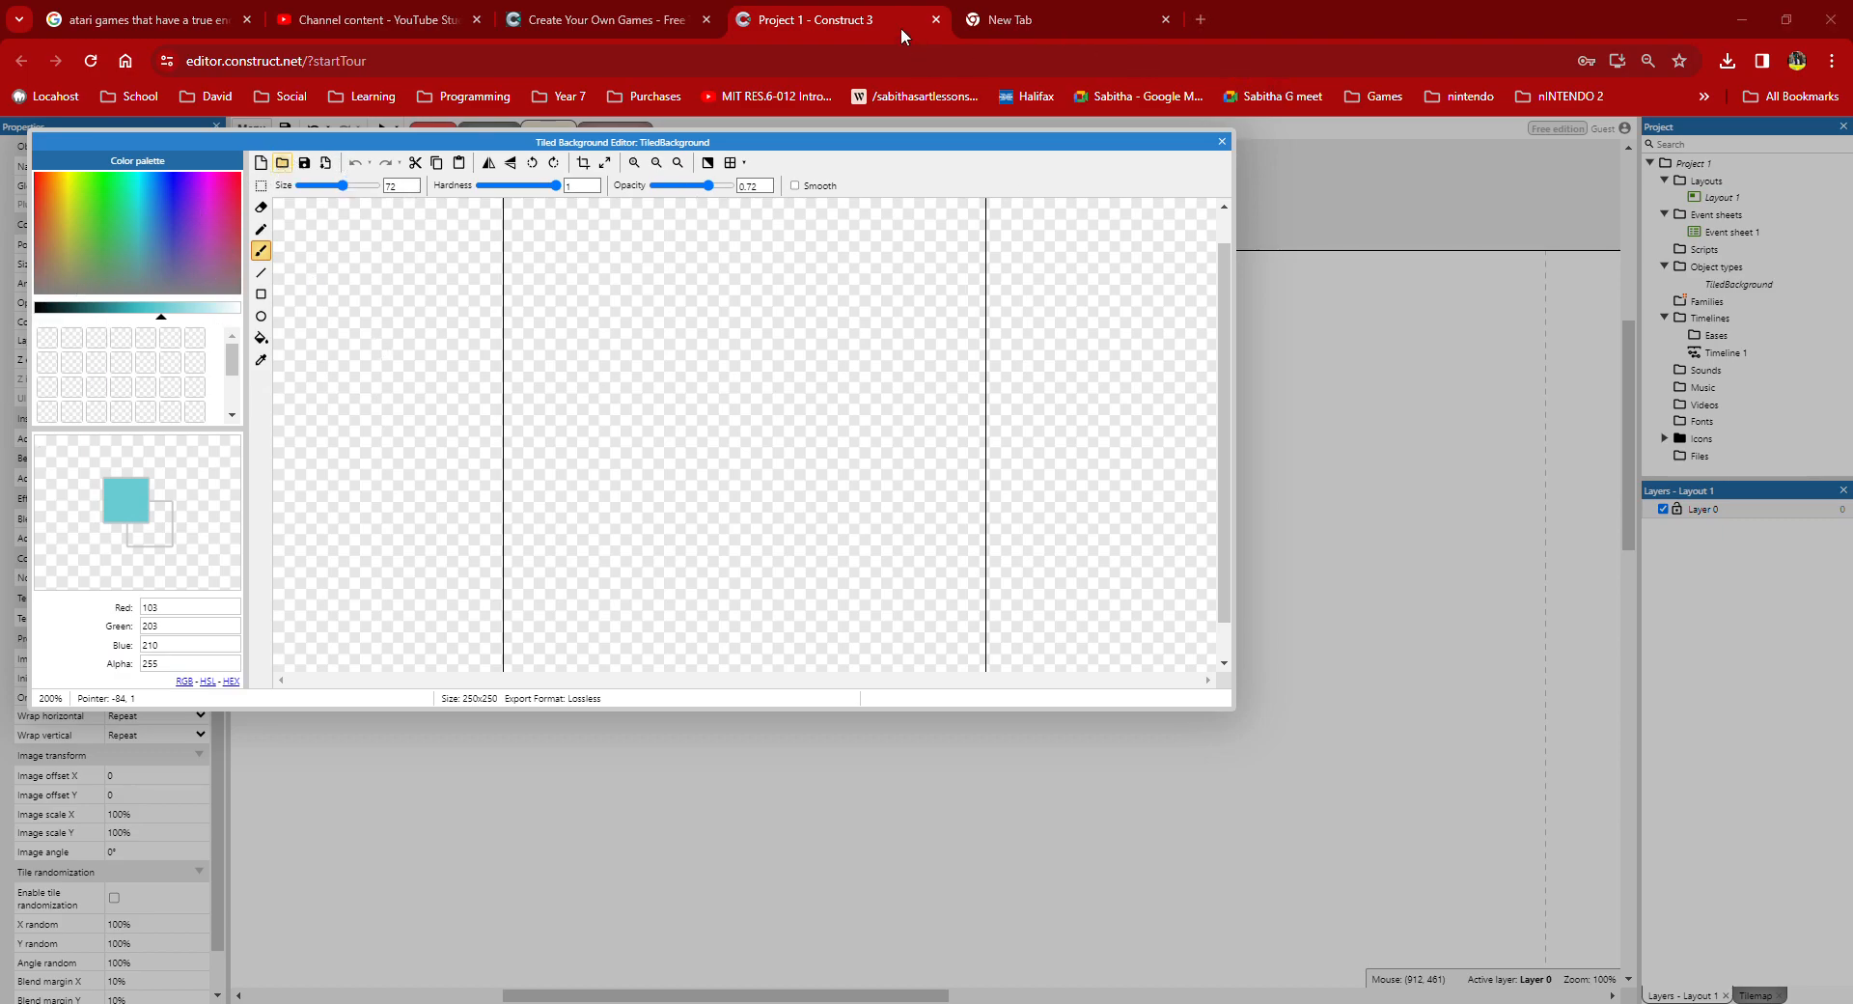
Step: Switch to the empty browser tab and open the pixilart.com website
click(1037, 25)
click(937, 420)
text(pixilart)
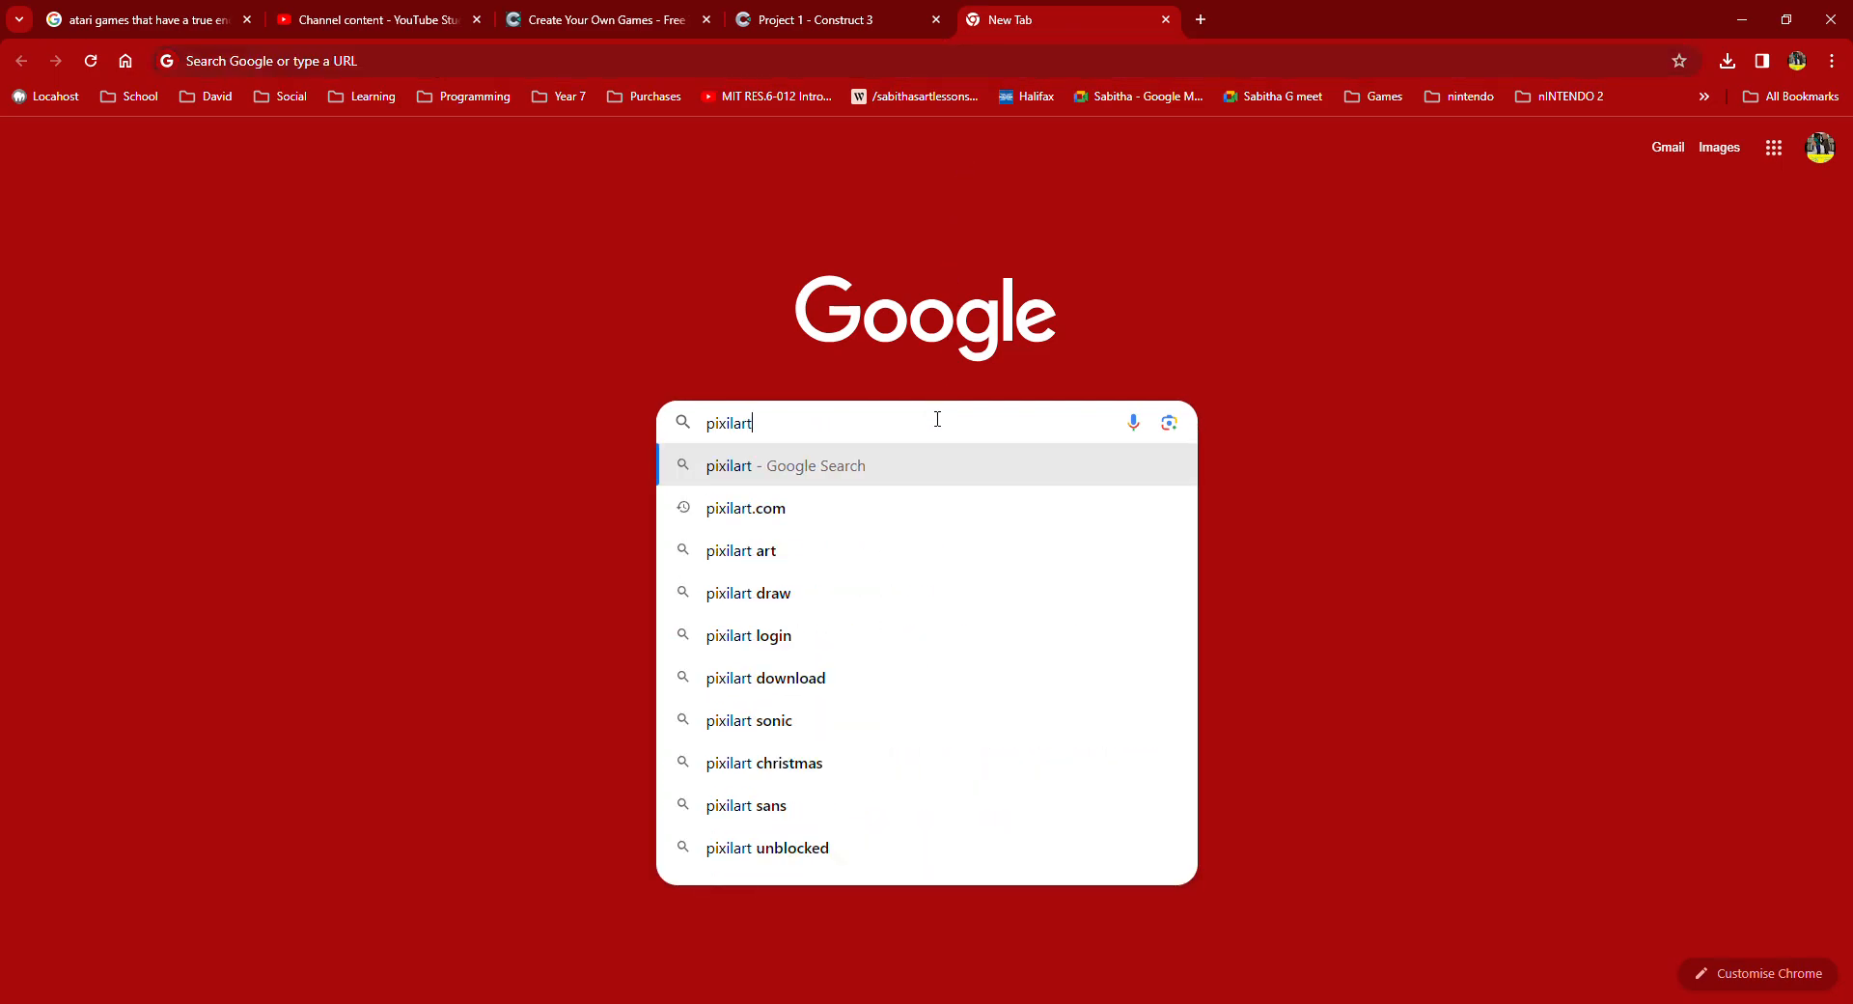
text(.com)
key(Return)
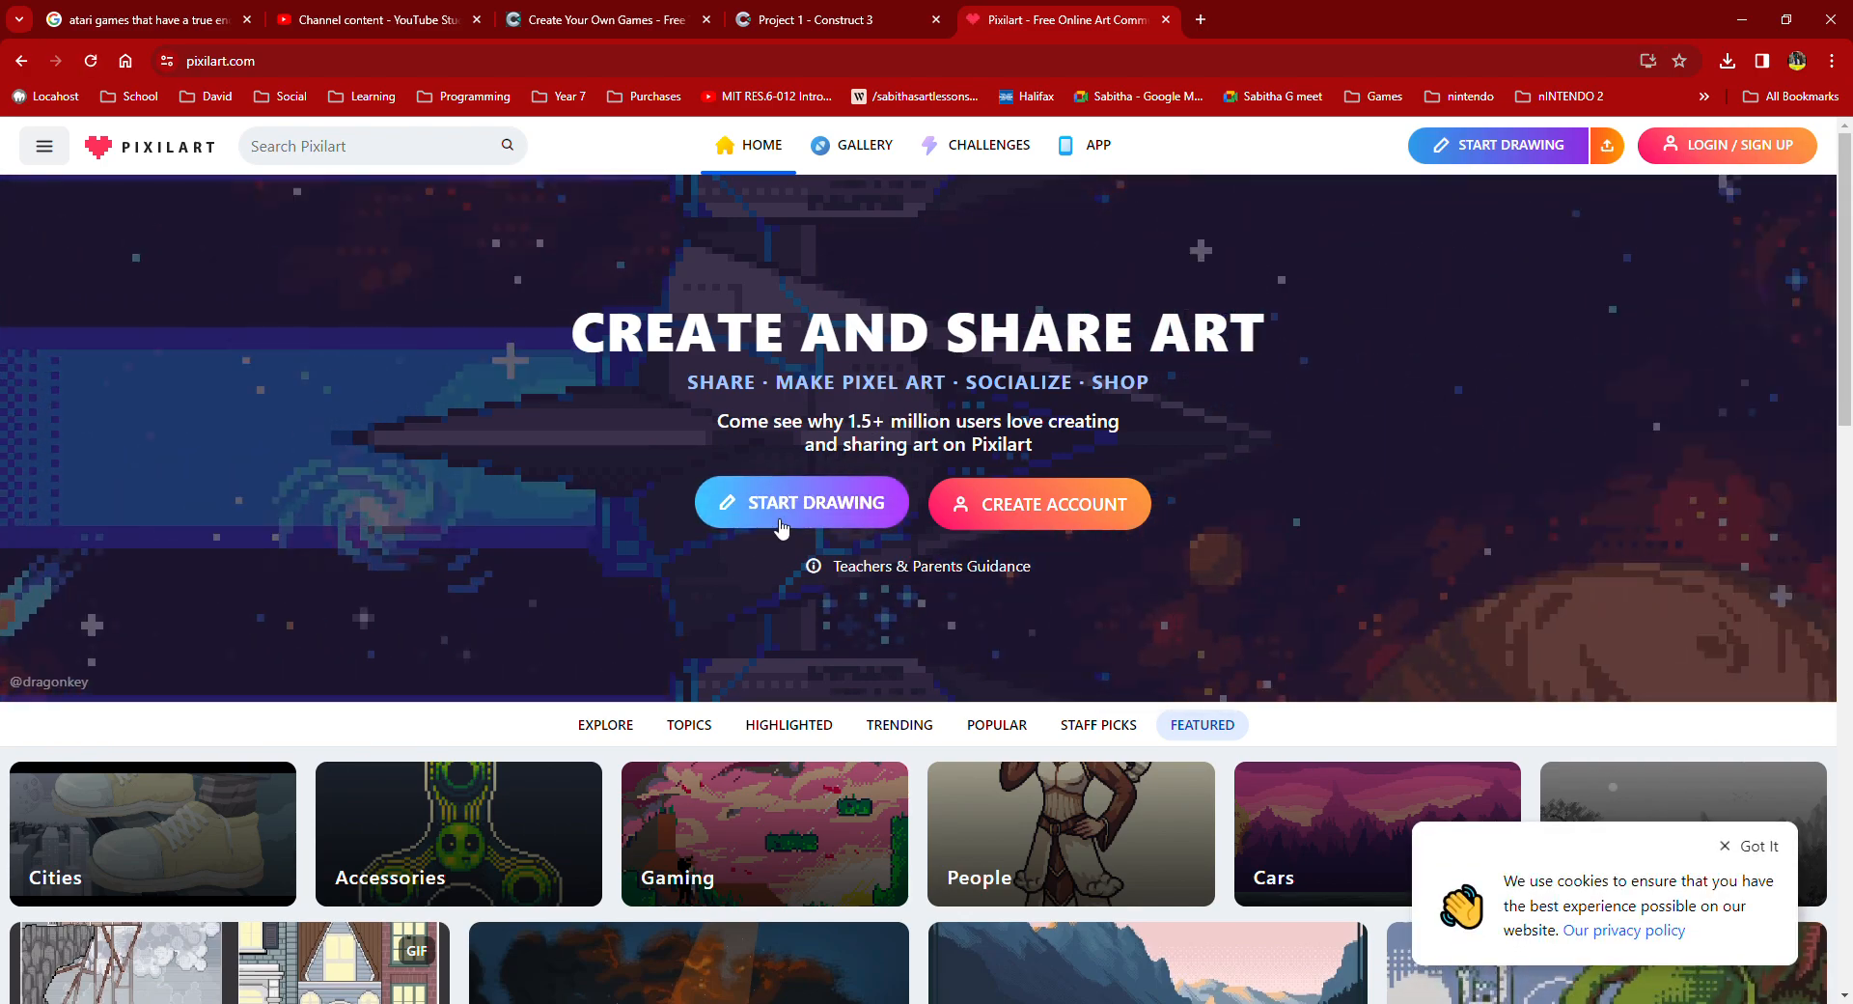
Step: View the autosaved drawing in Pixilart's drawing editor without the advertisement, and close the site
click(782, 524)
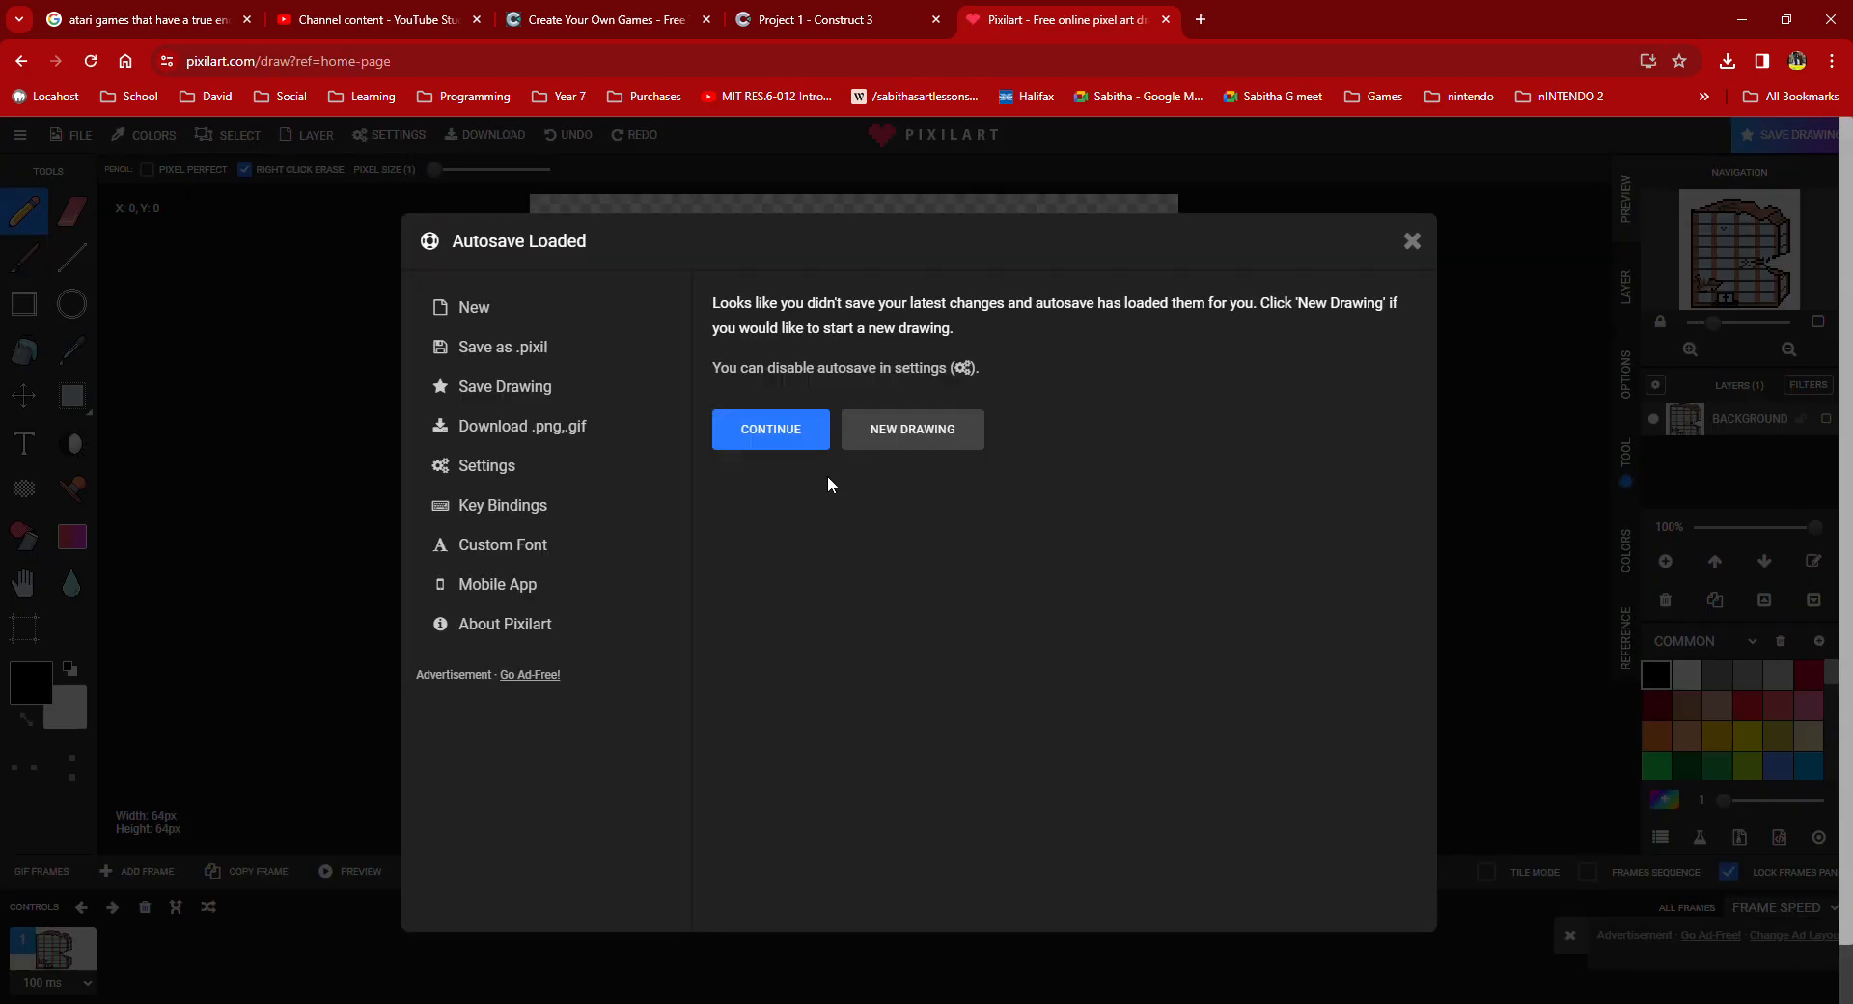
click(775, 442)
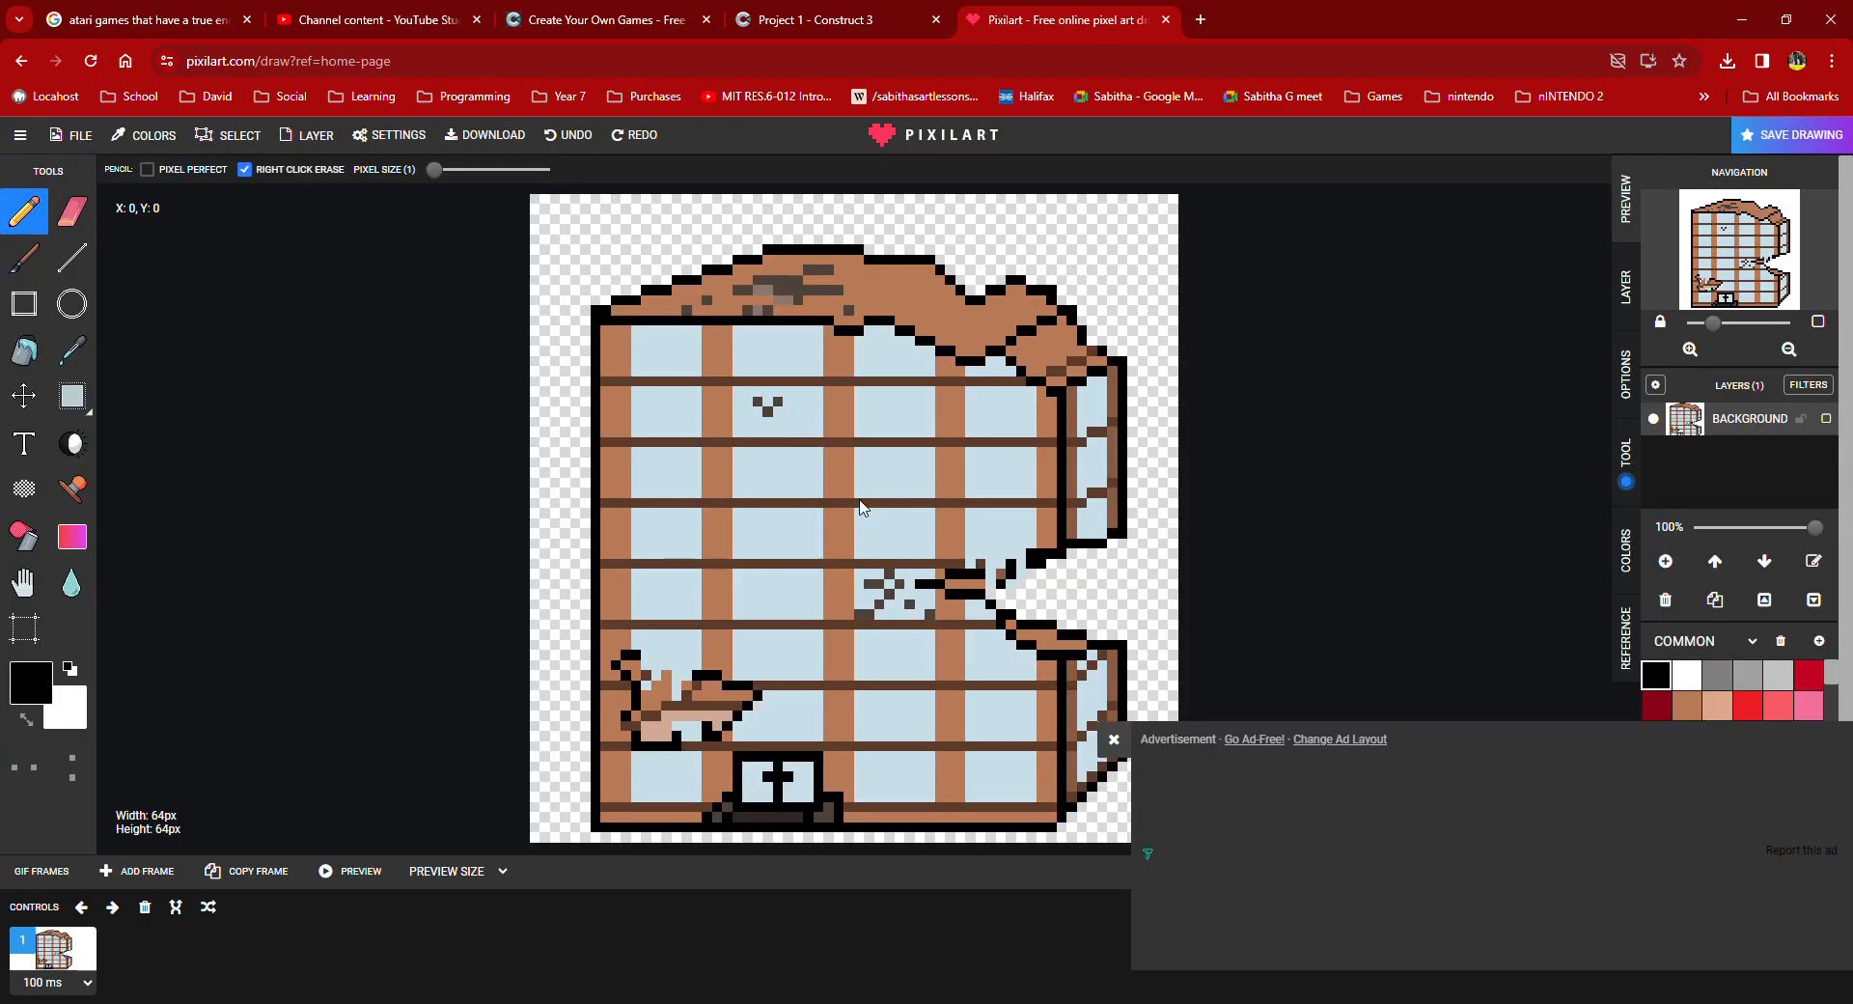
click(1111, 741)
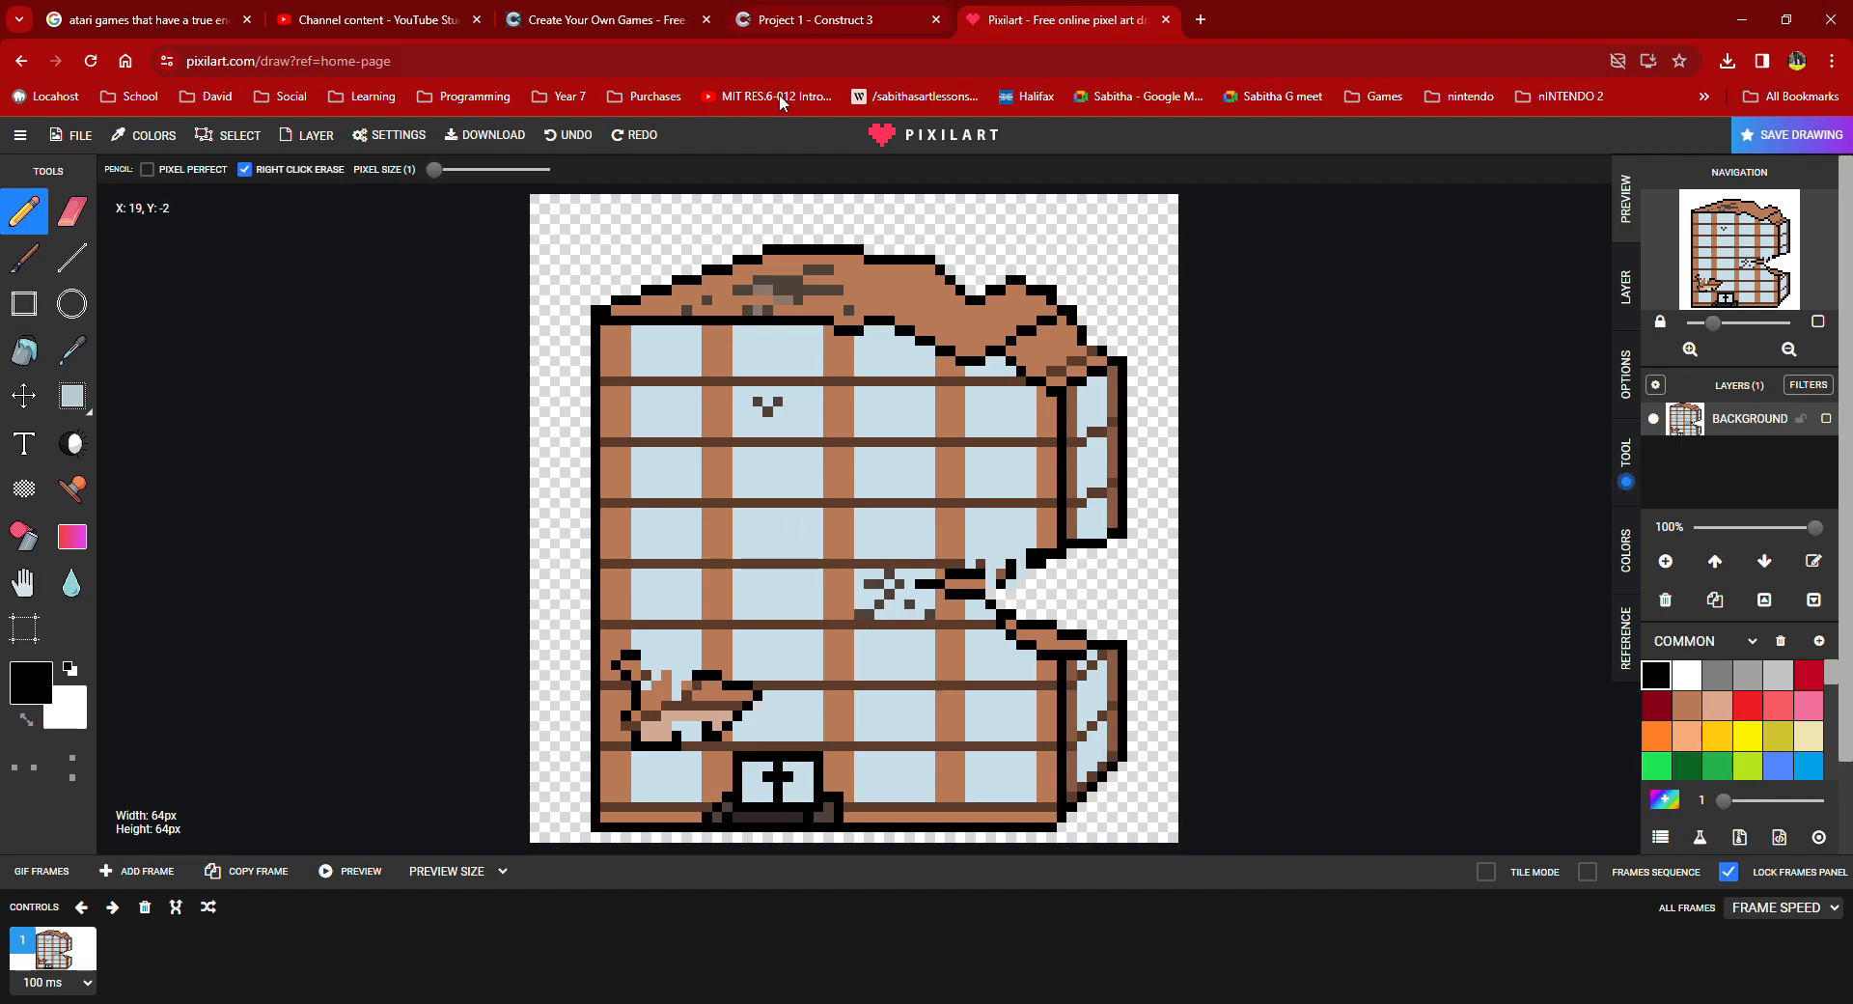
click(1166, 20)
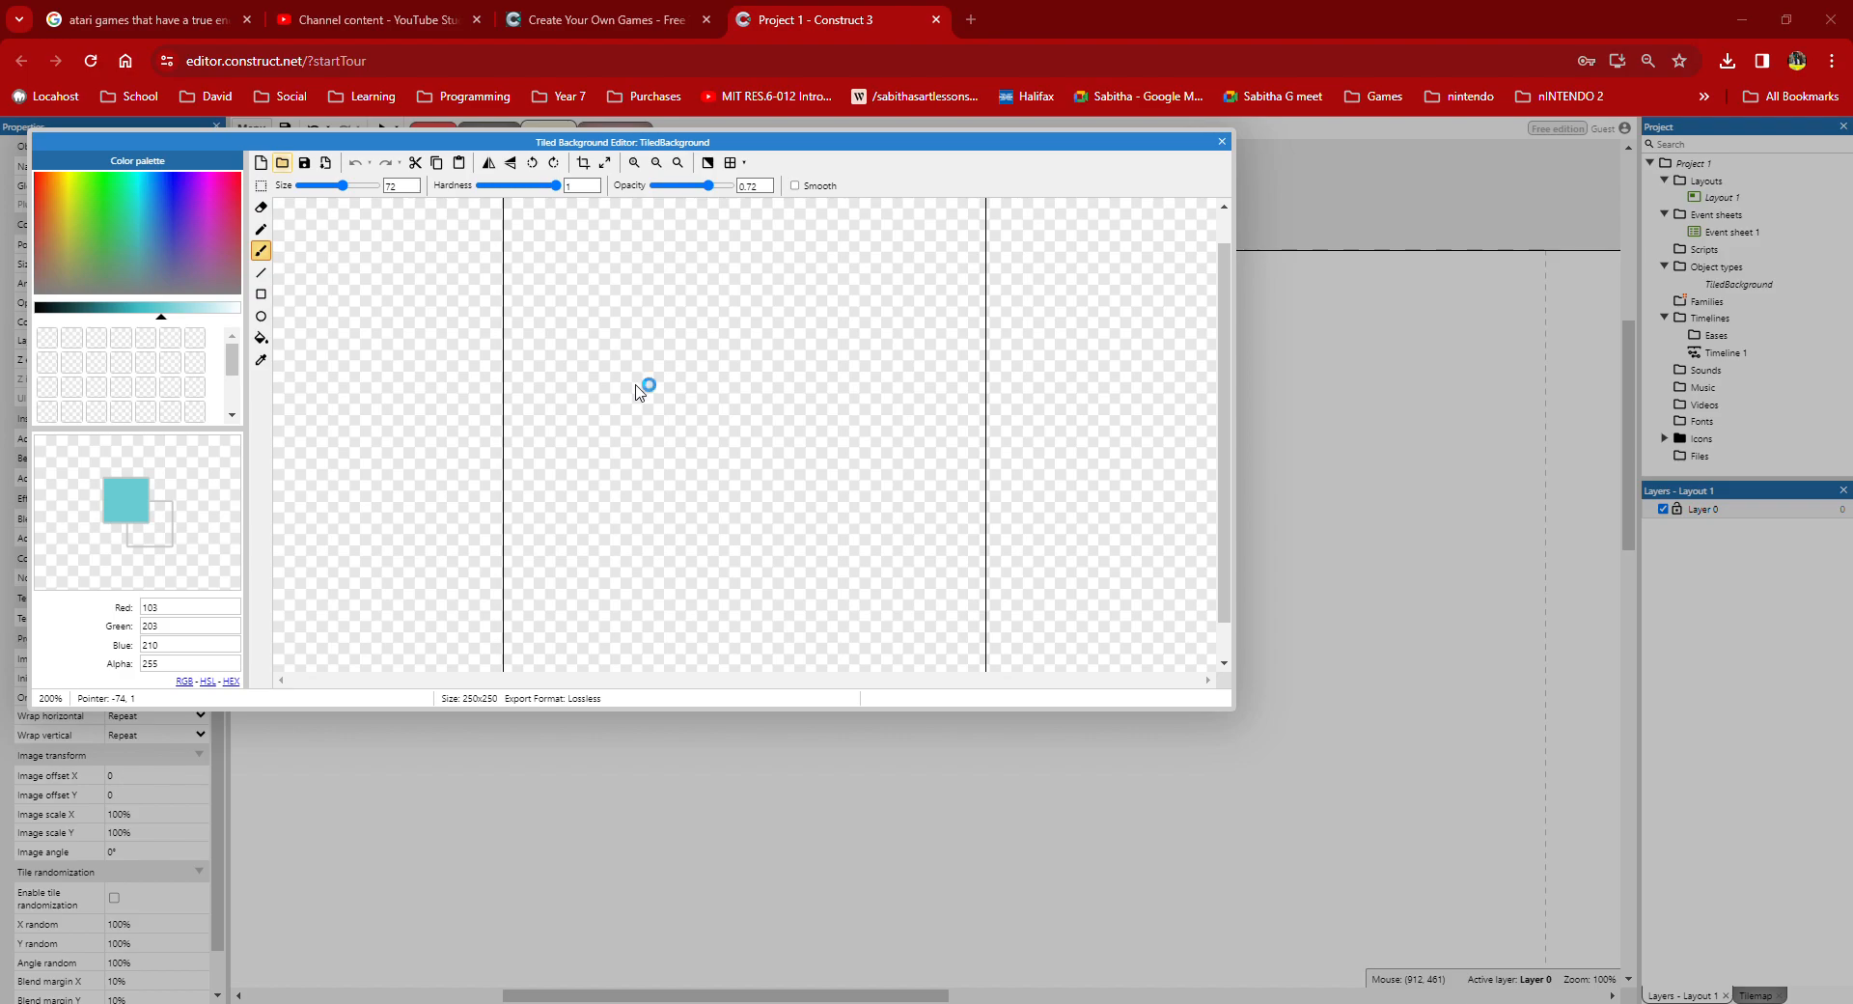
Step: Enlarge the tiled space background to about 1320 x 762 and move it to about 196, 17 in the layout
click(1223, 142)
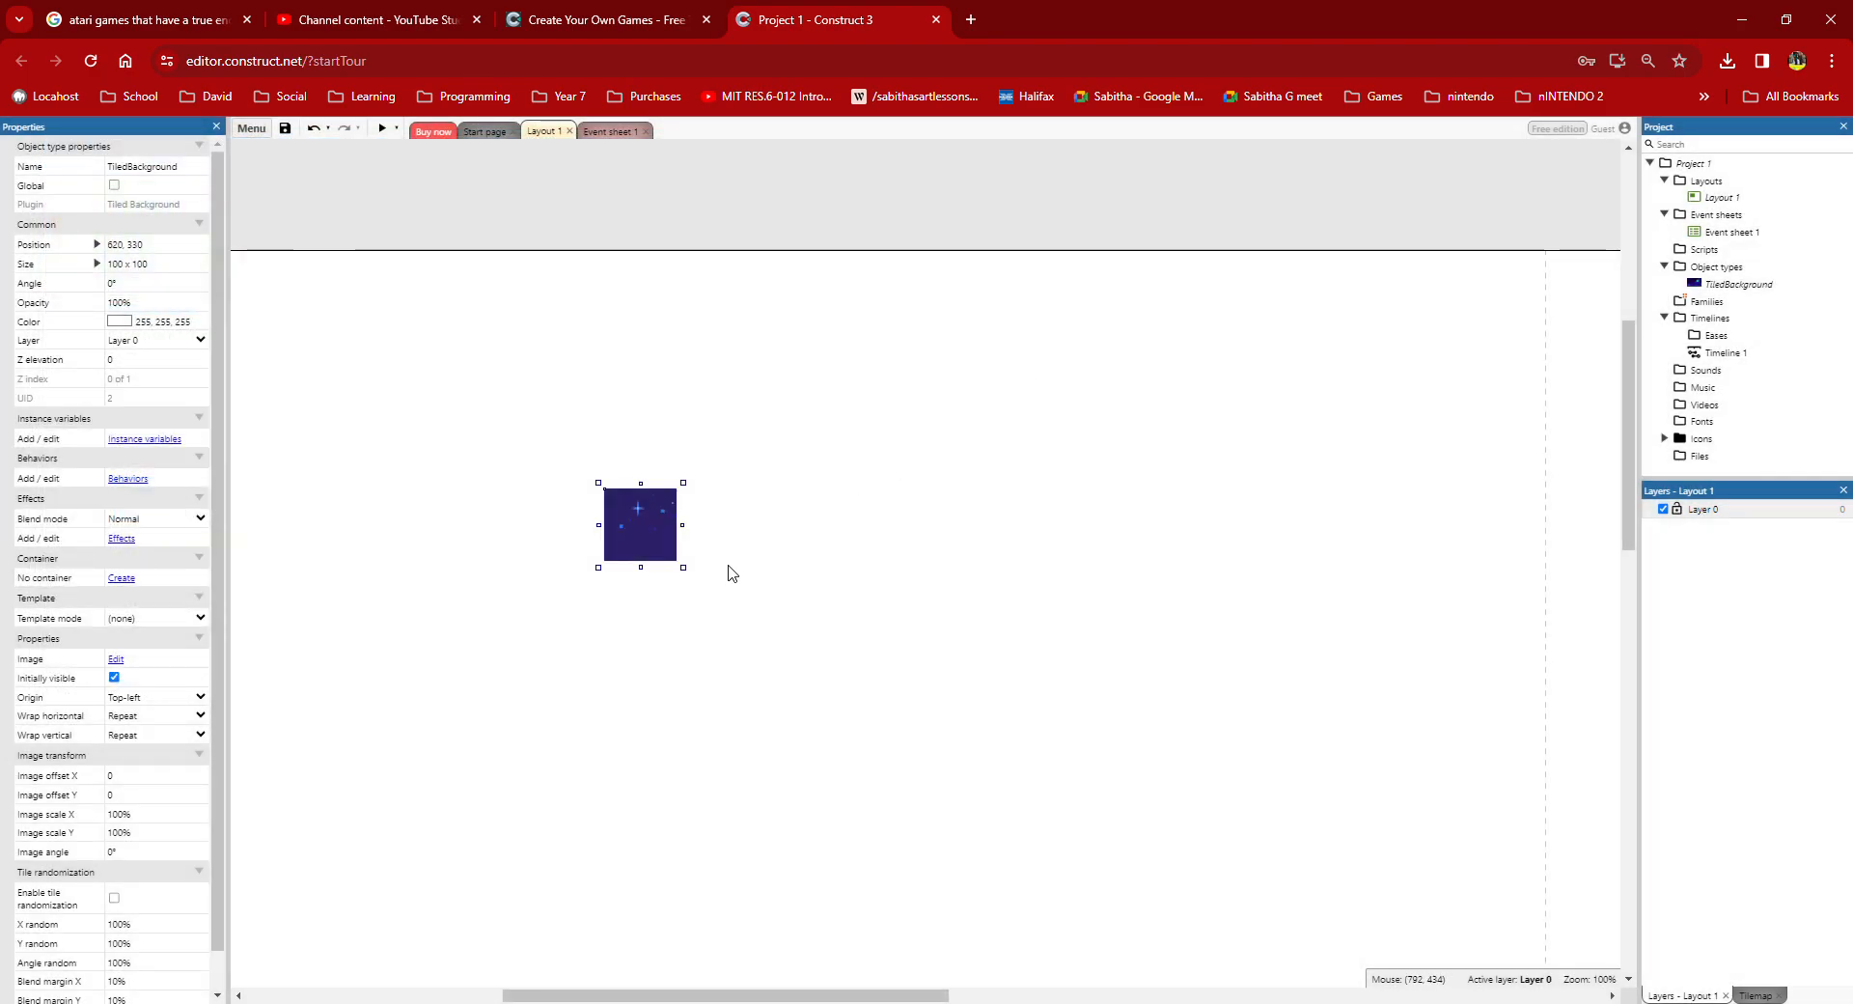
drag(686, 569, 1540, 621)
scroll(1350, 560, up, 4)
drag(1052, 633, 739, 395)
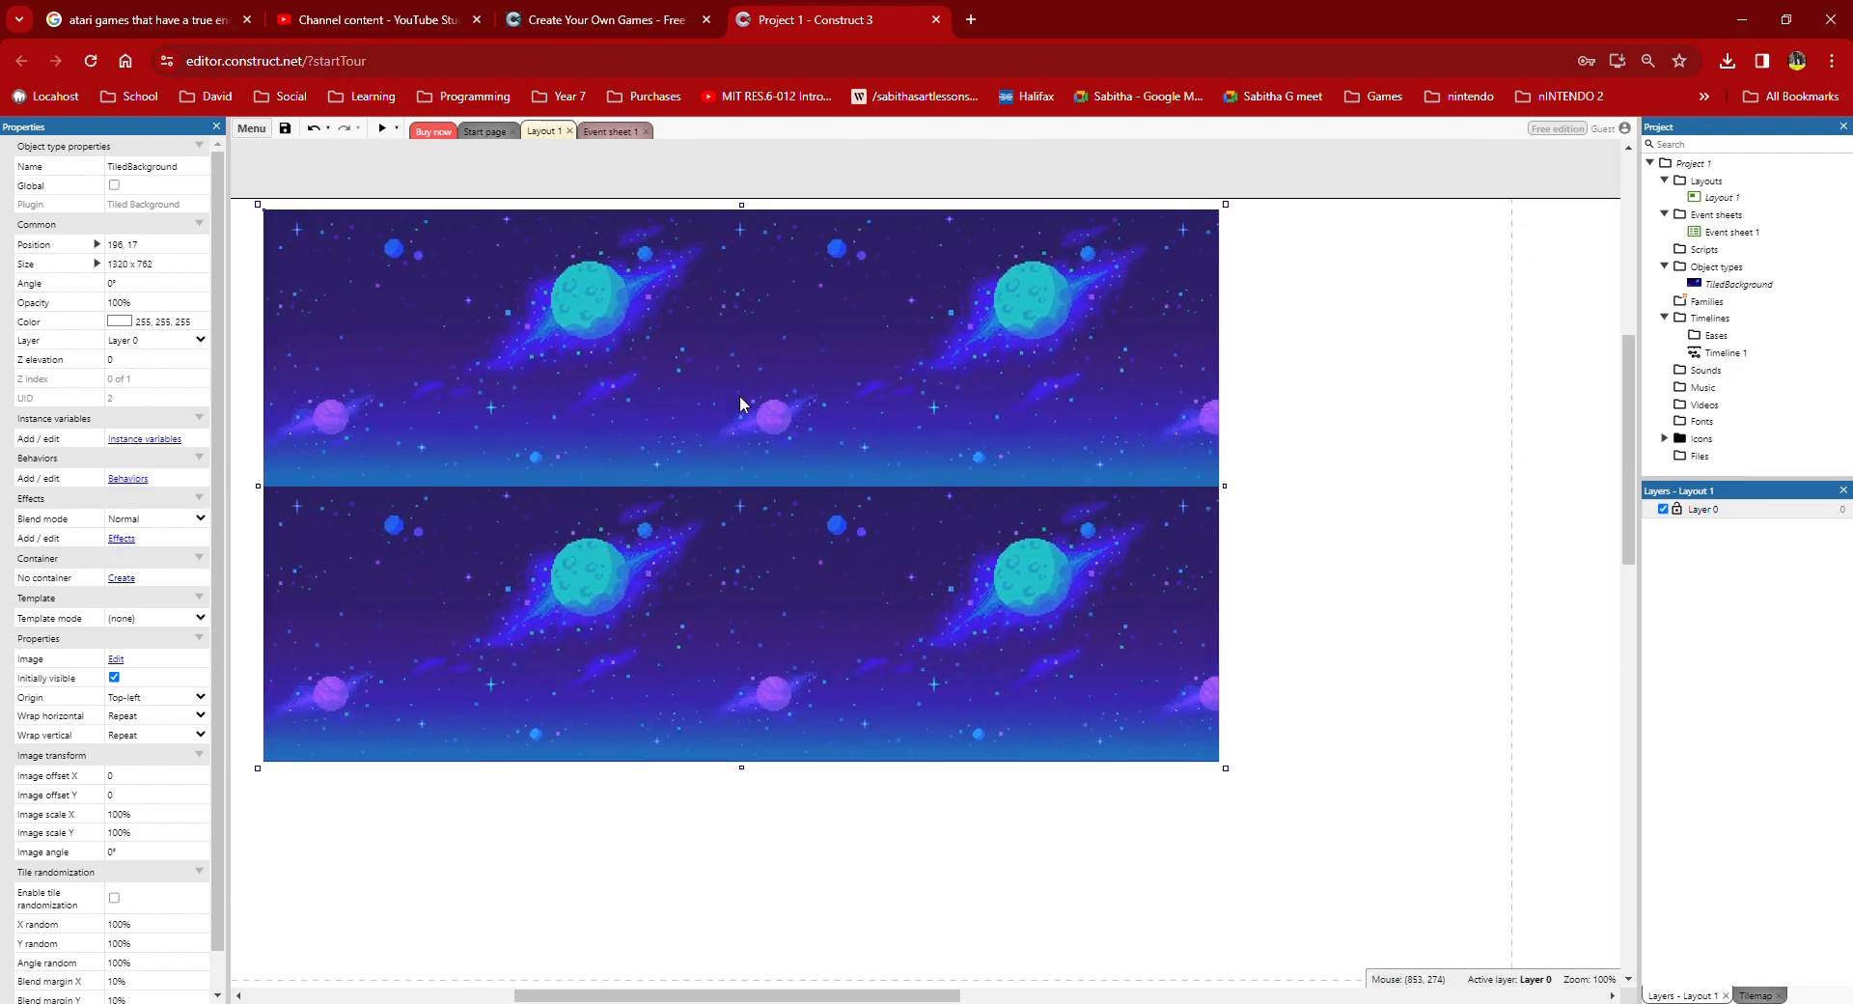
Step: Resize the tiled background's image canvas to 1920 x 1080 pixels with the image stretched
double_click(739, 396)
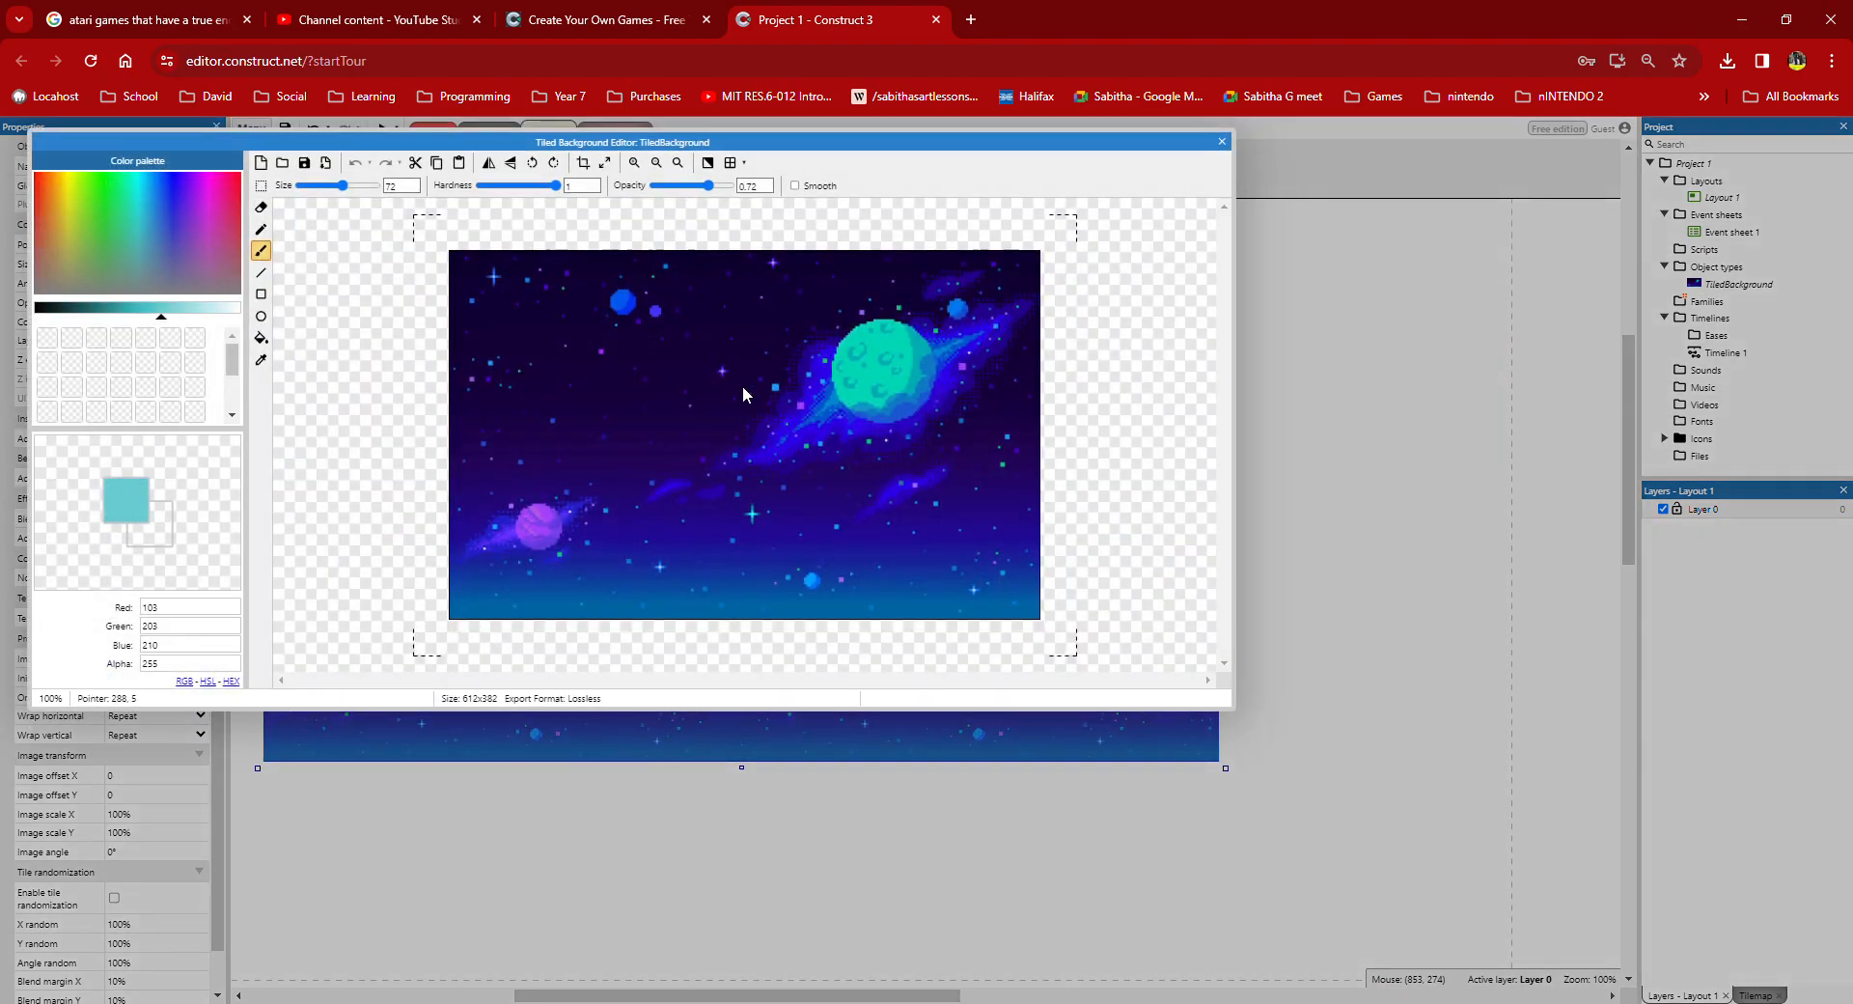
click(605, 162)
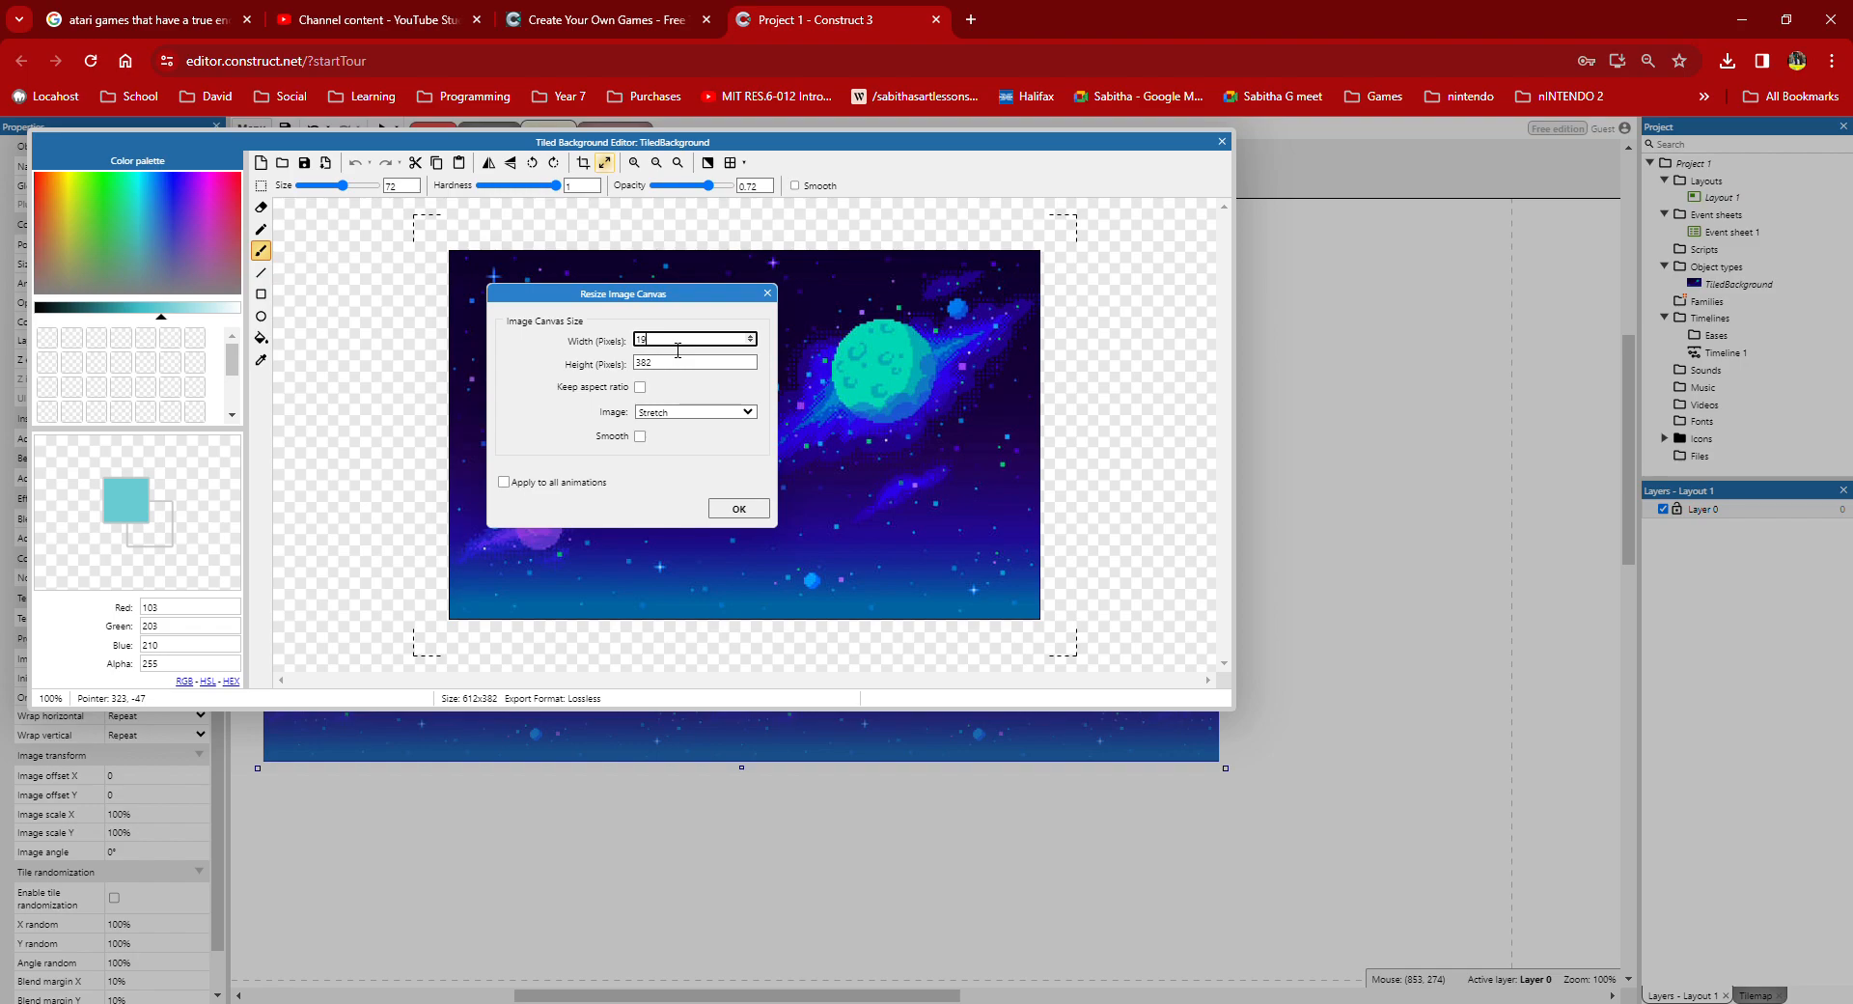
key(Tab)
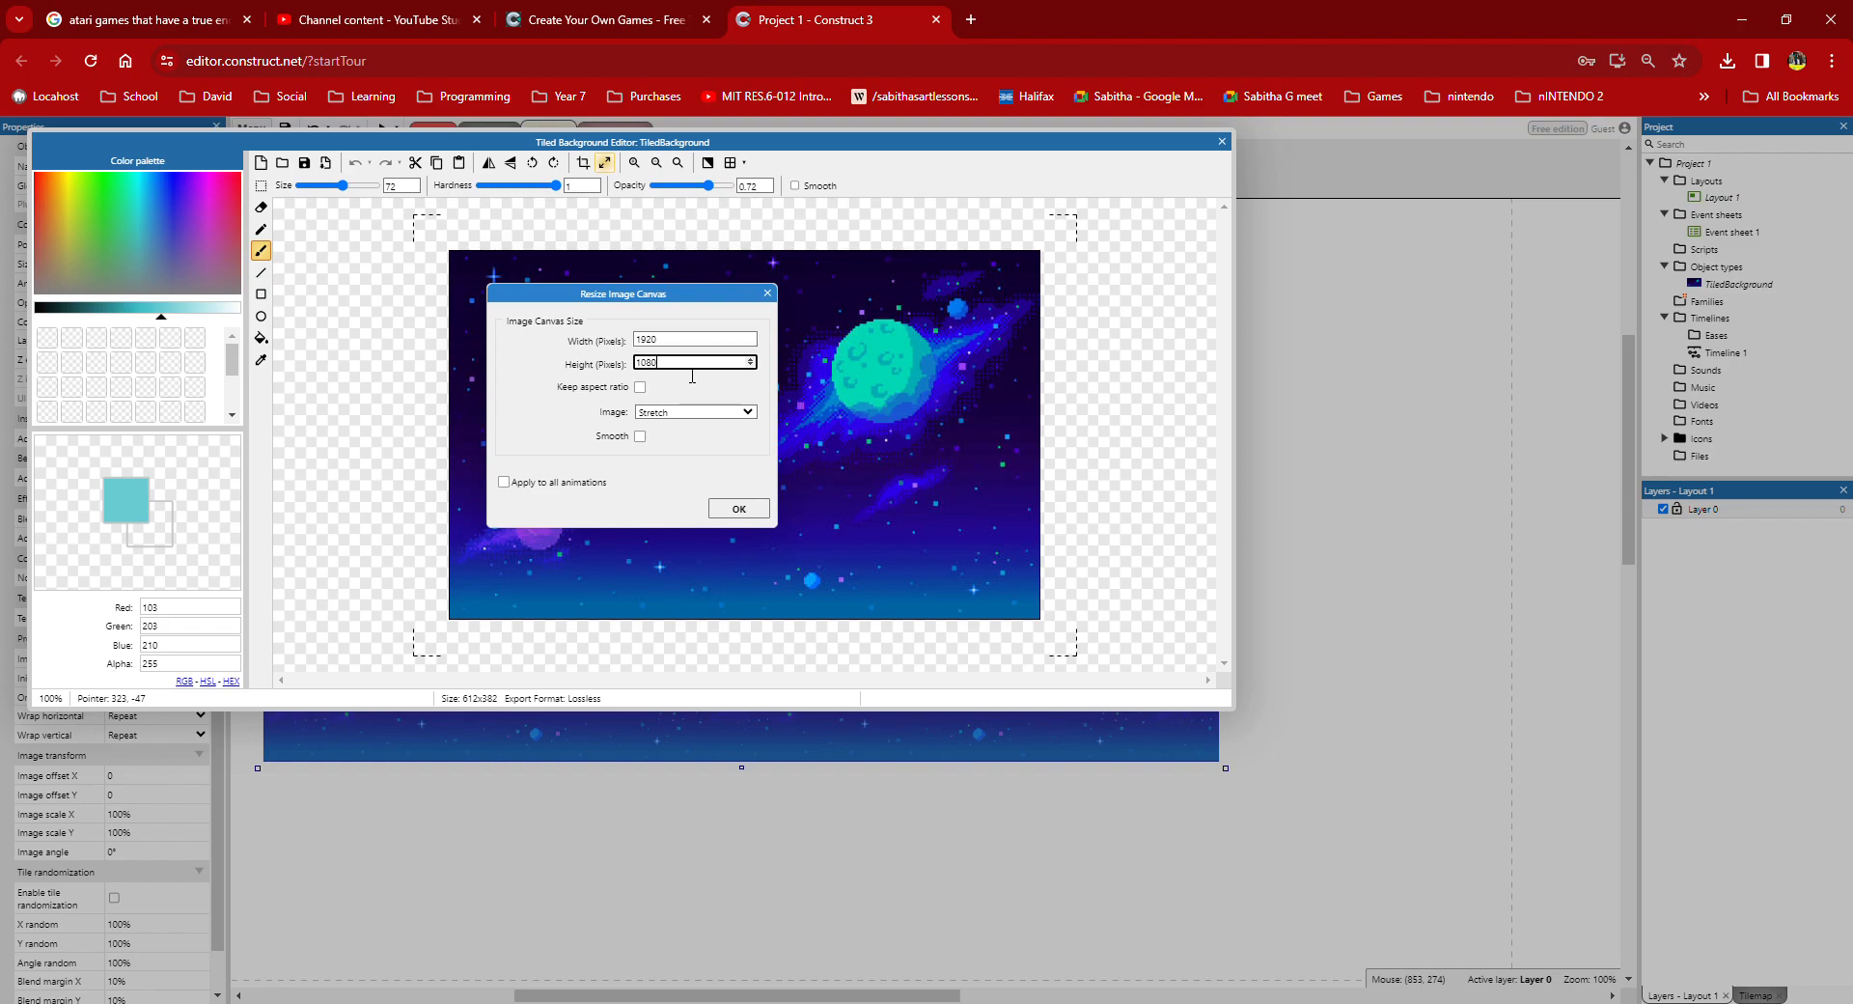
click(738, 508)
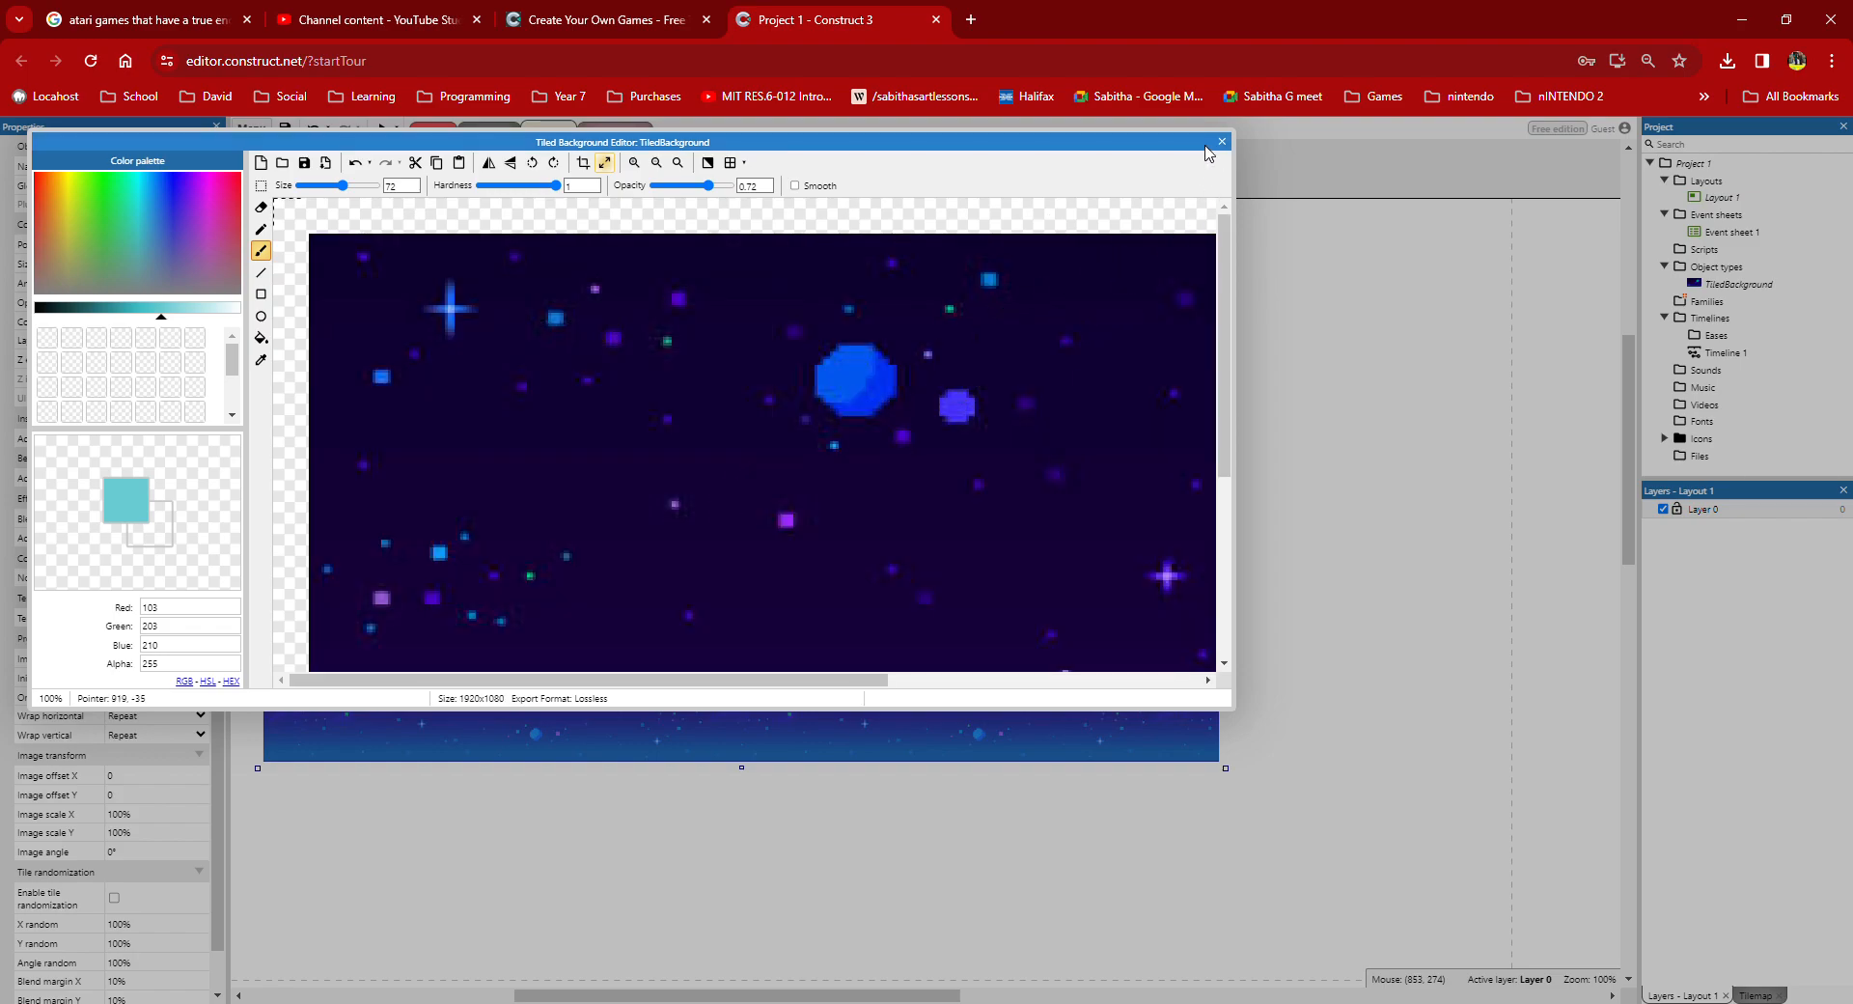
click(1222, 142)
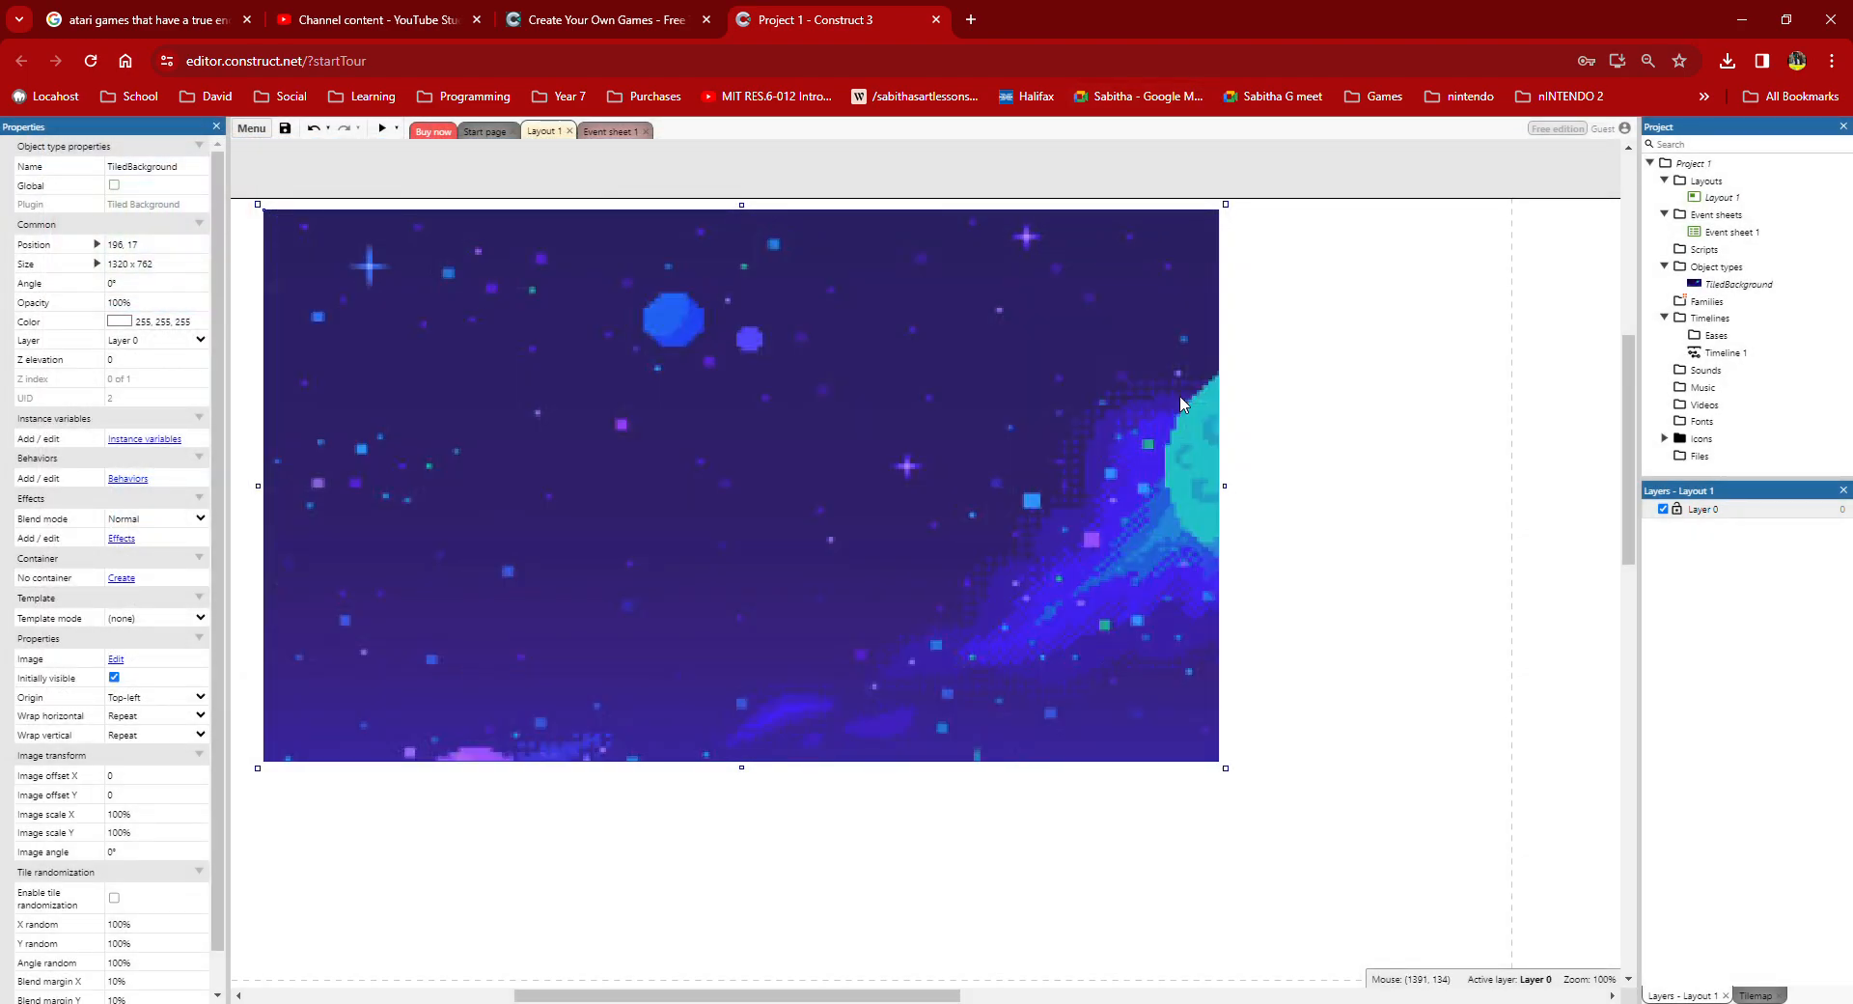
Step: Enlarge the tiled space background to about 2250 x 1243, undoing an accidental rotation of it
drag(1237, 772, 1339, 839)
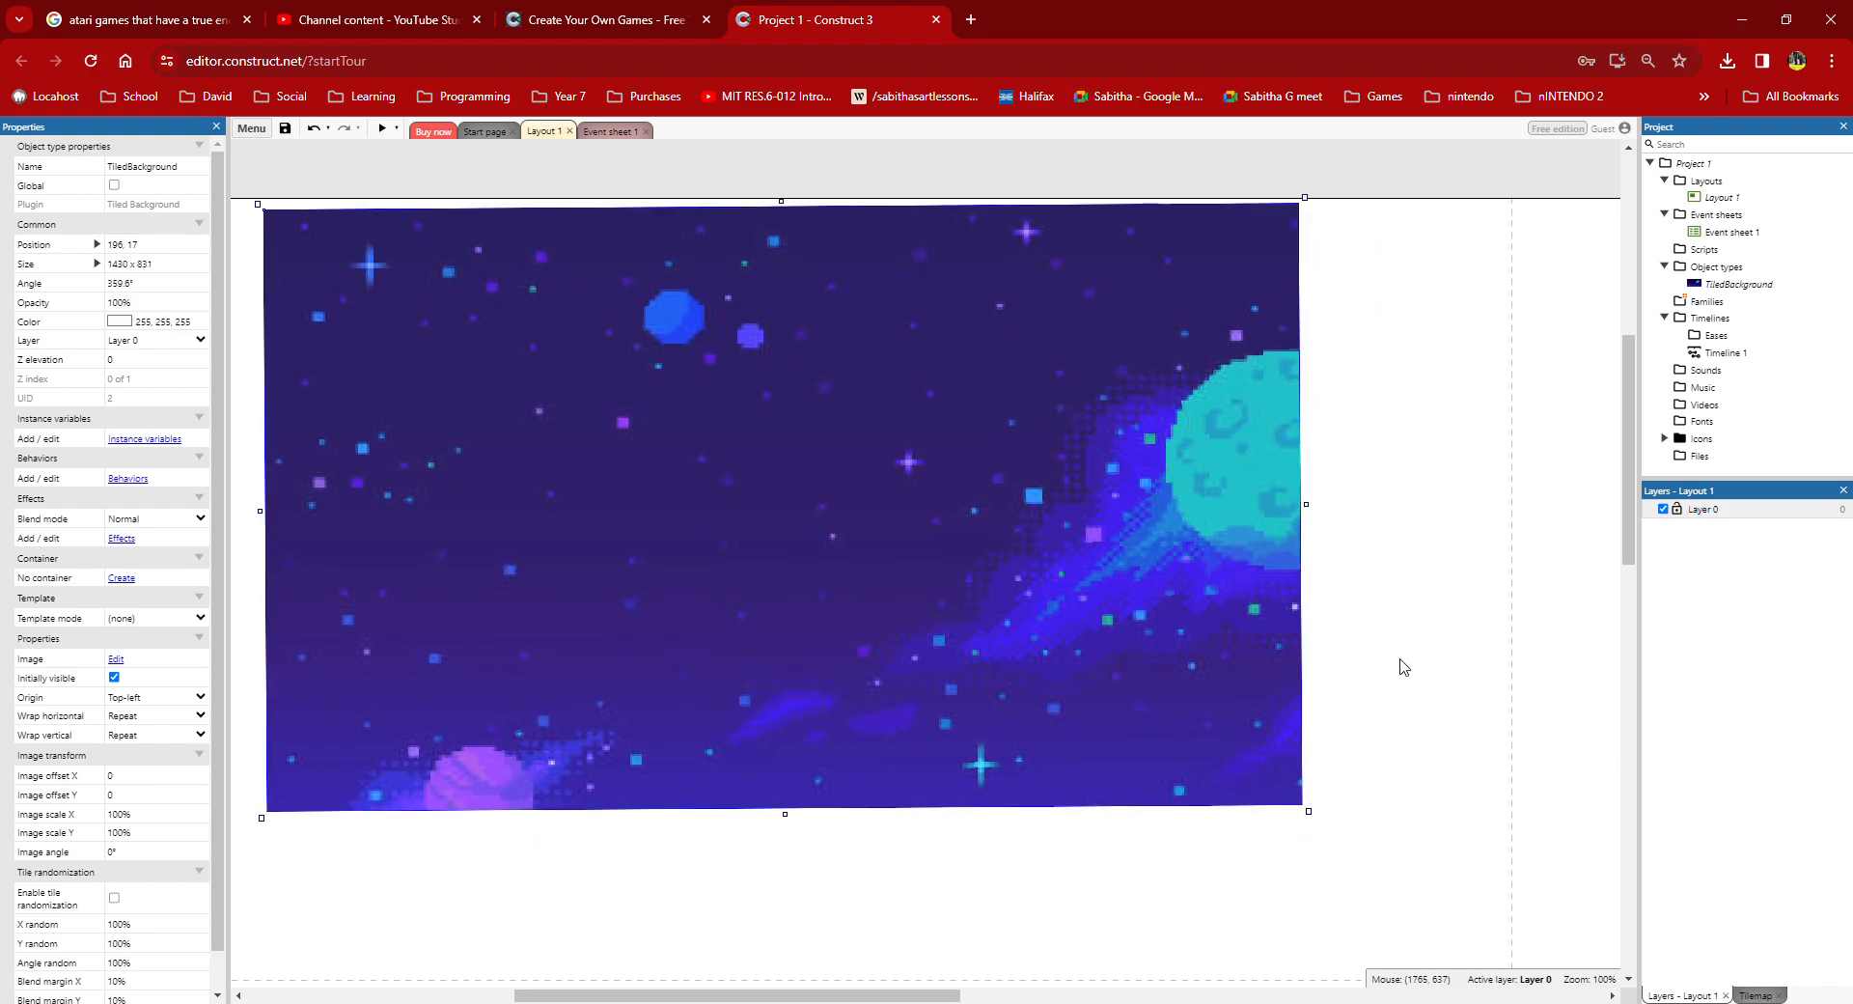
key(ctrl+z)
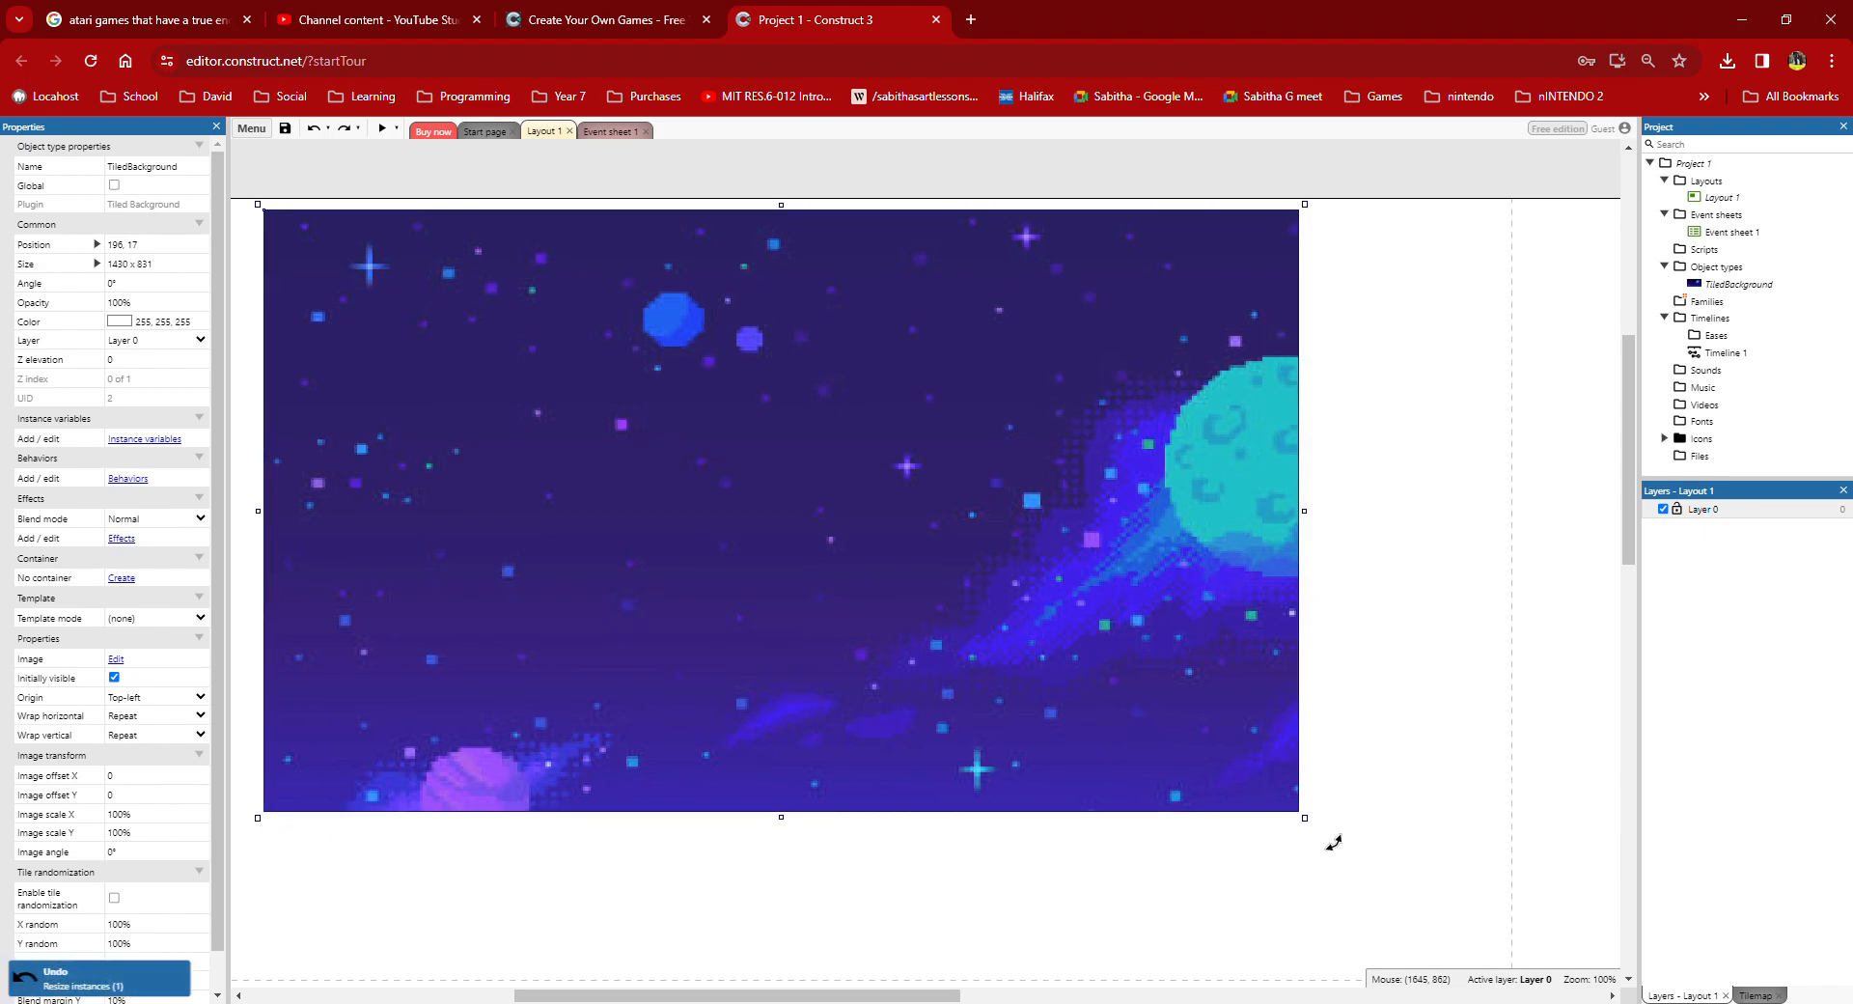
drag(1305, 820, 1577, 961)
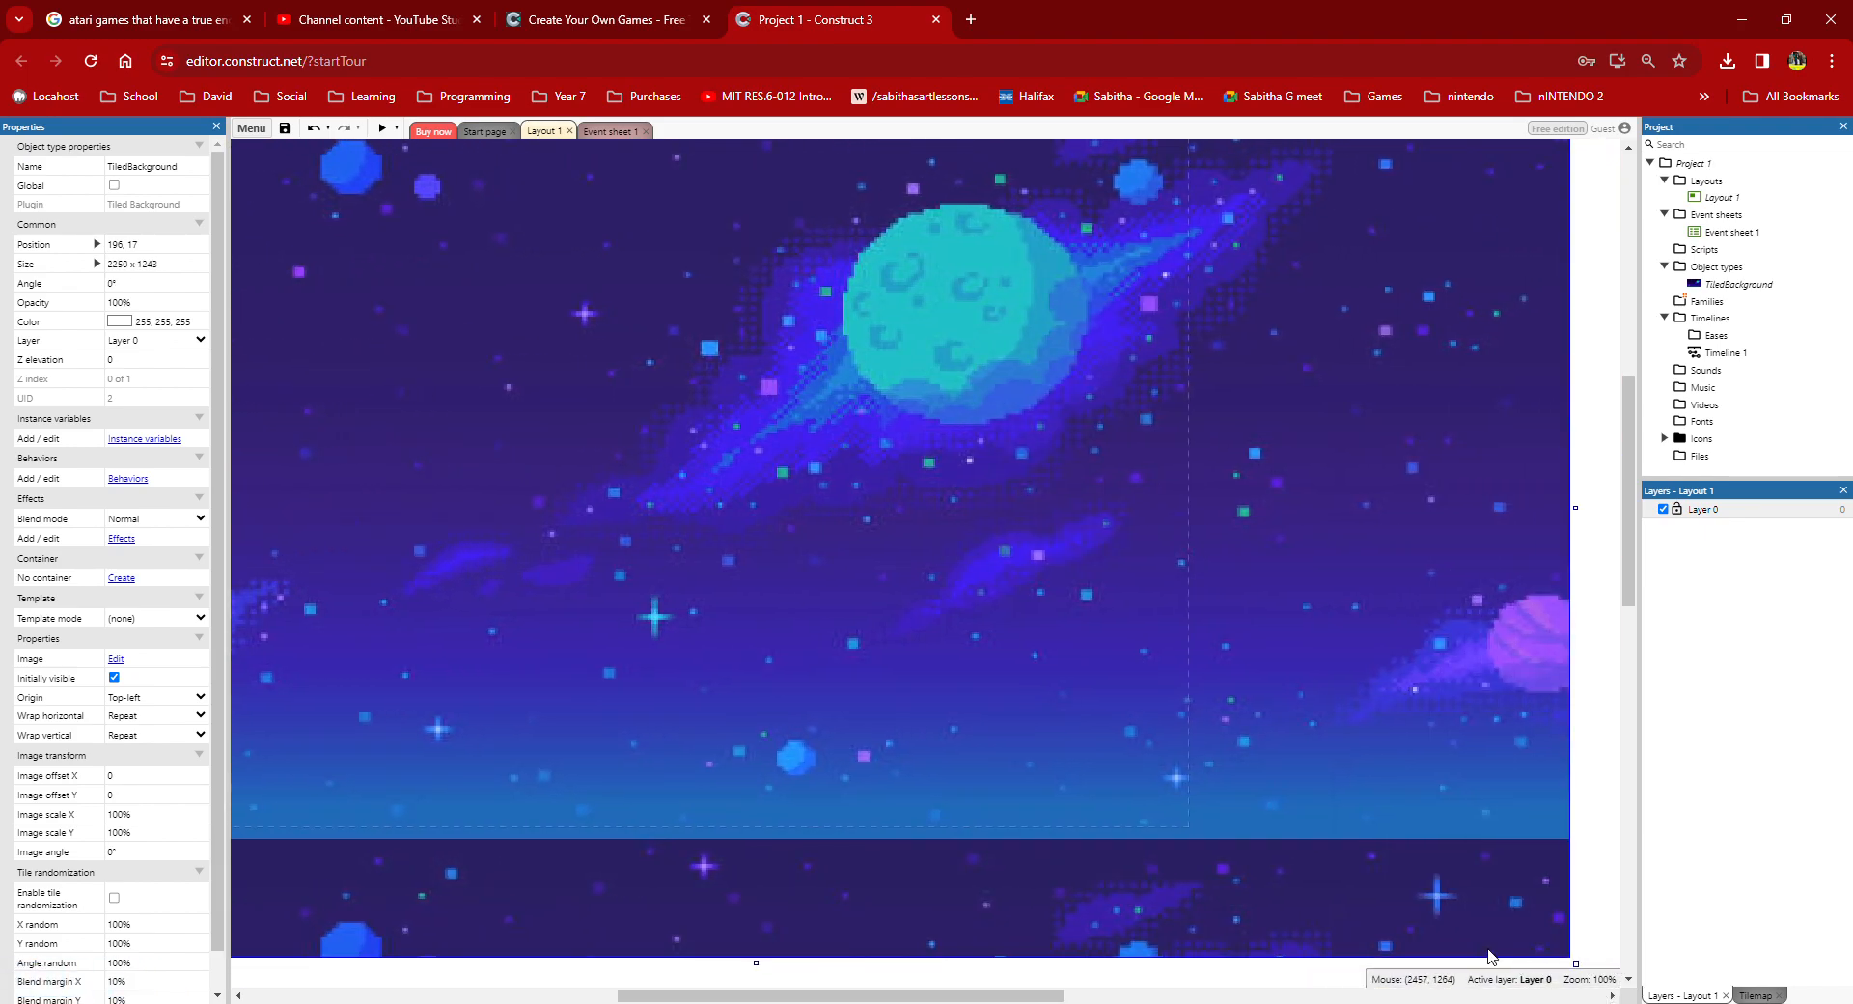
Step: Move the tiled space background to about 182, 9 in the layout
scroll(1322, 861, up, 4)
drag(948, 568, 930, 549)
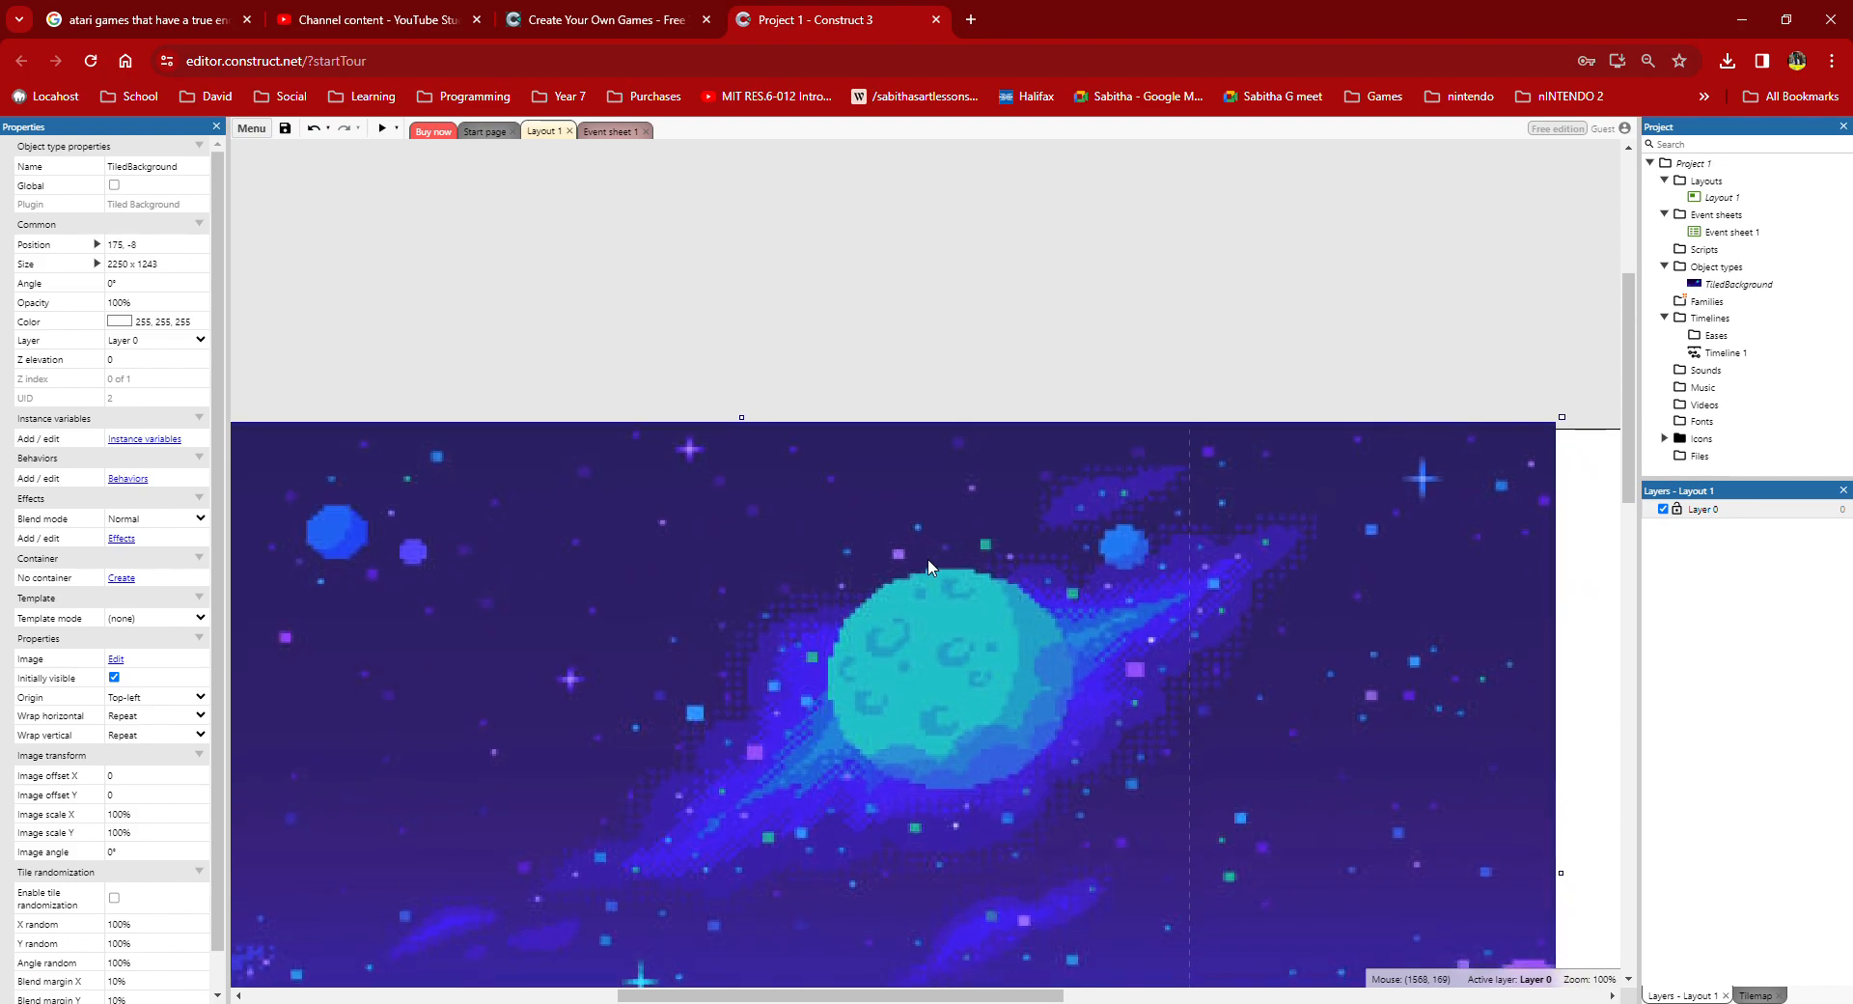
scroll(858, 652, down, 8)
middle_drag(839, 664, 830, 711)
drag(1458, 519, 1357, 519)
scroll(1357, 519, up, 6)
middle_drag(1047, 530, 1484, 532)
middle_drag(489, 454, 691, 399)
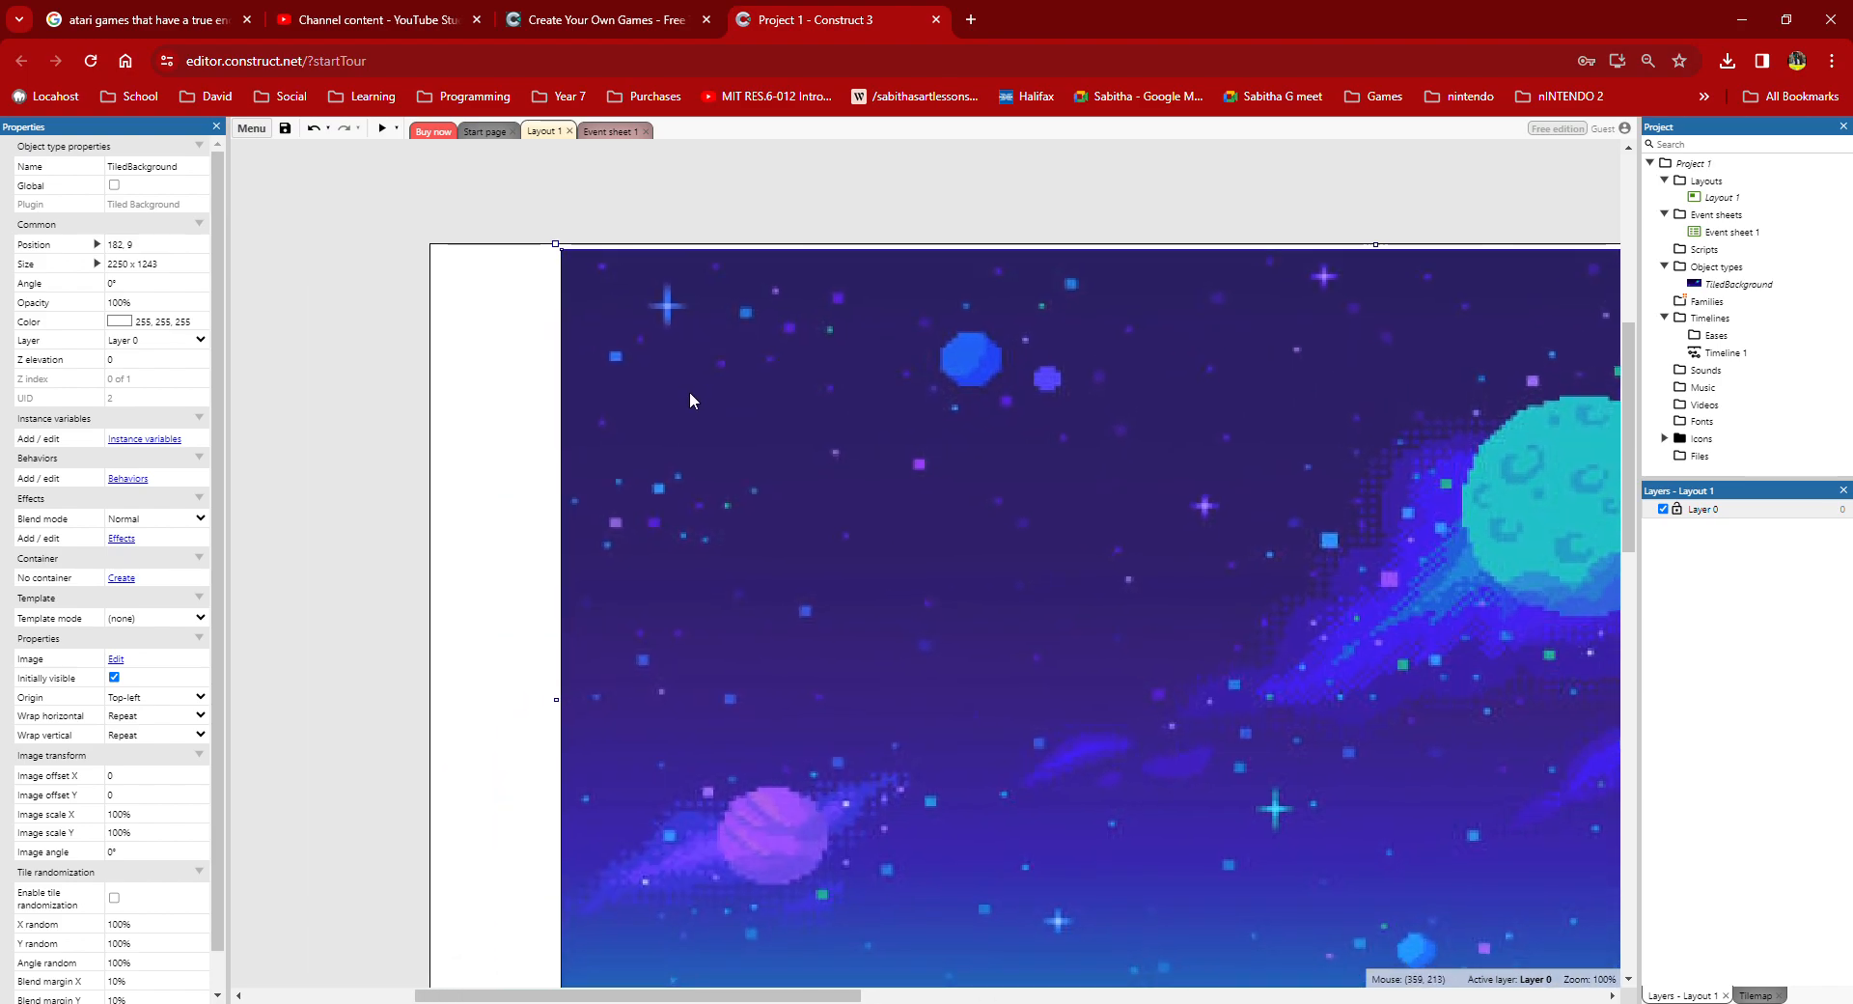
Step: Extend the space background slightly past the layout's upper-left corner, to about 2450 x 1267 at position -18, -3
drag(537, 244, 397, 232)
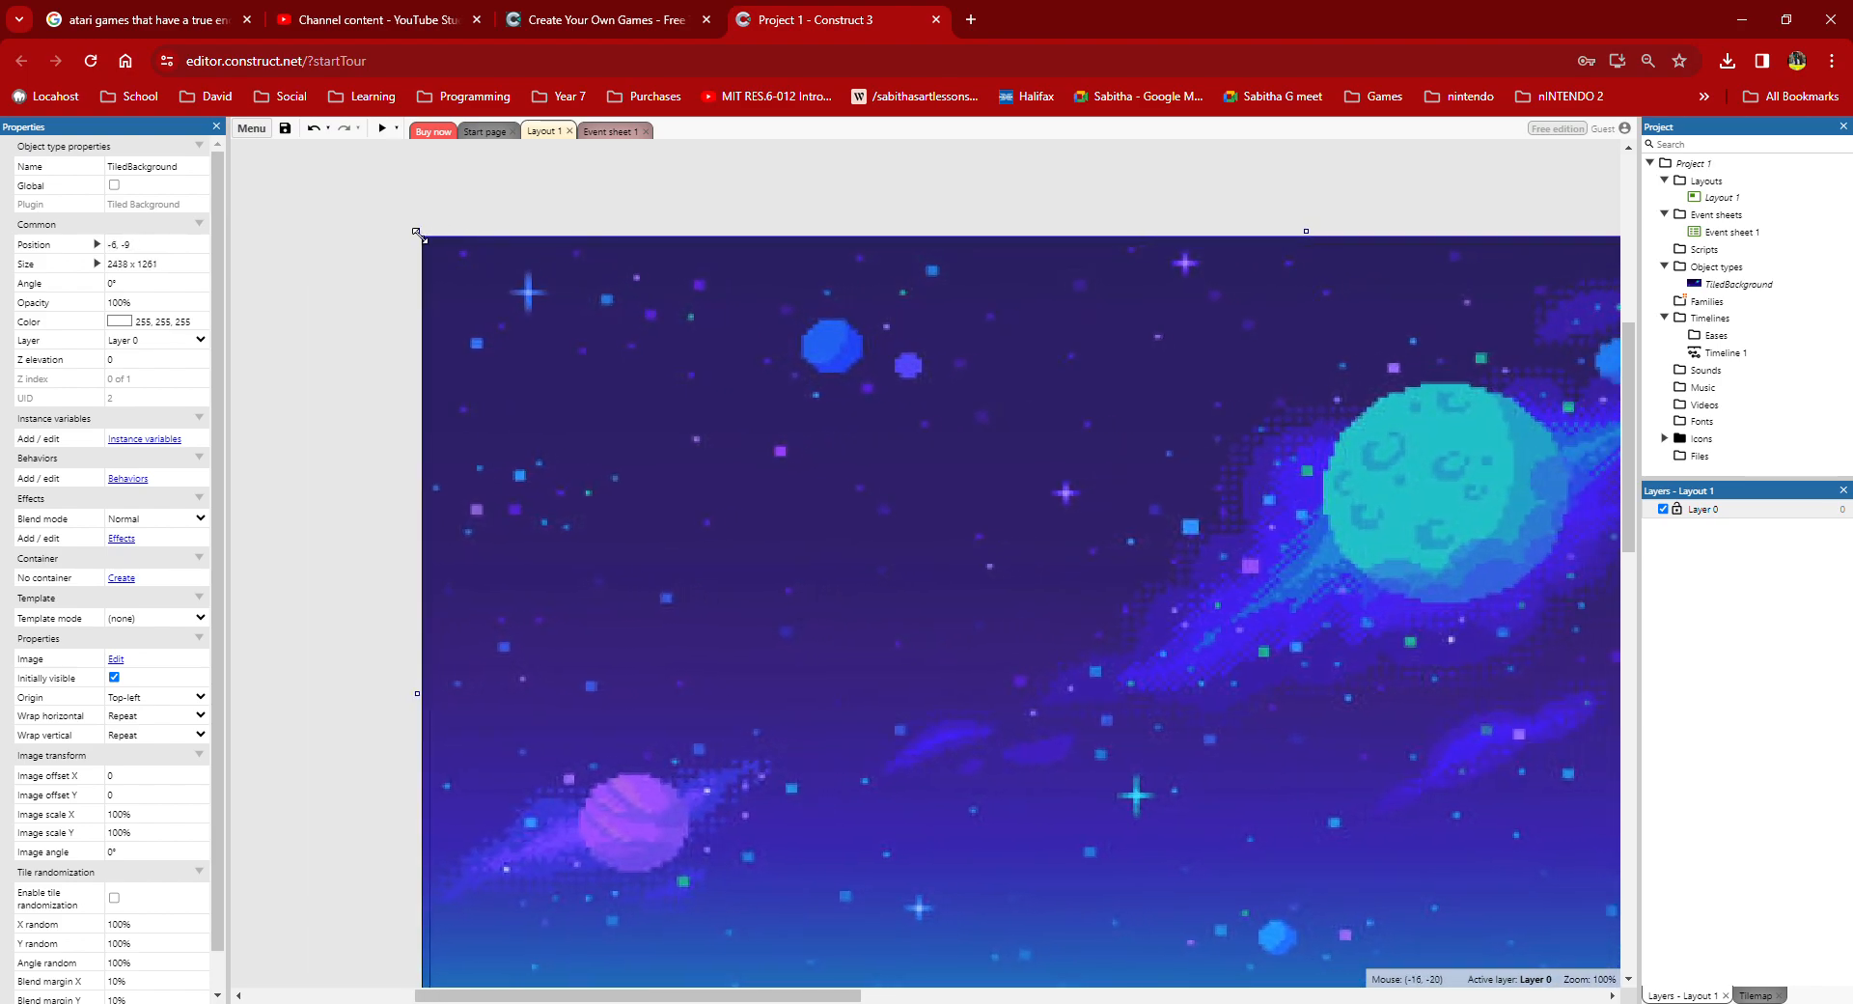
scroll(514, 432, down, 10)
scroll(591, 429, up, 2)
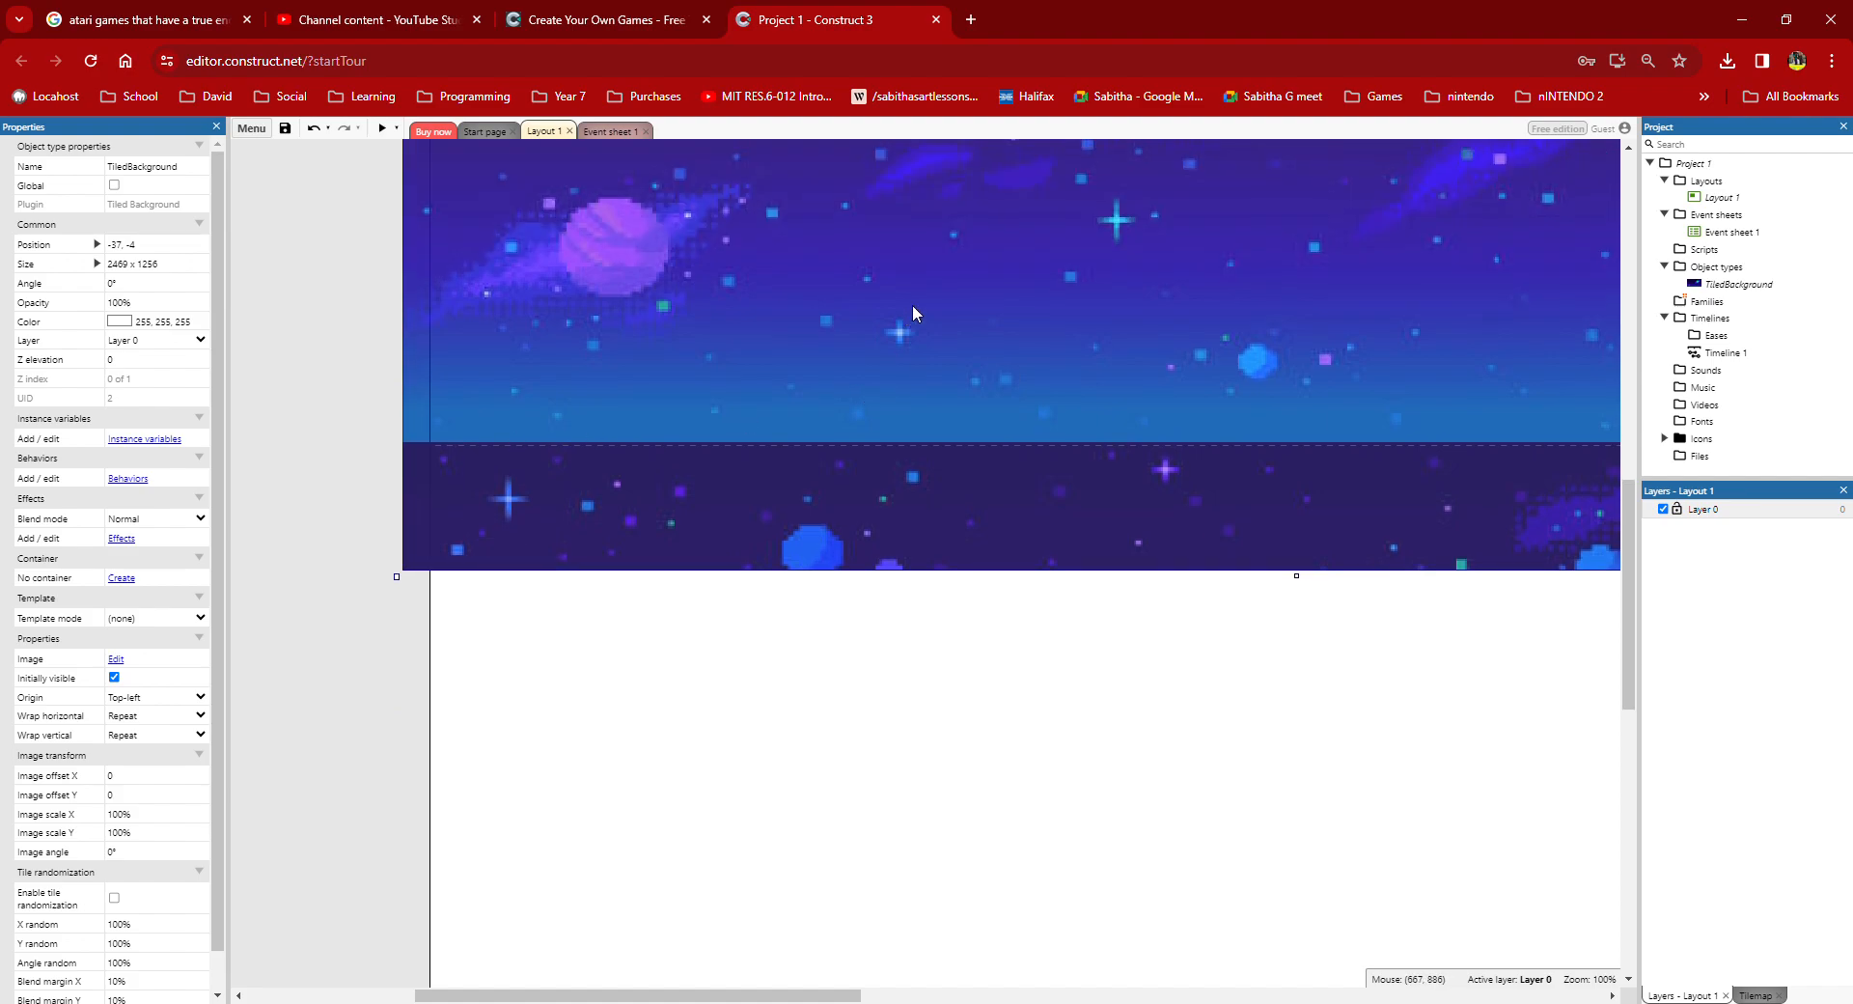
scroll(907, 311, up, 6)
click(692, 216)
click(439, 263)
drag(397, 241, 415, 229)
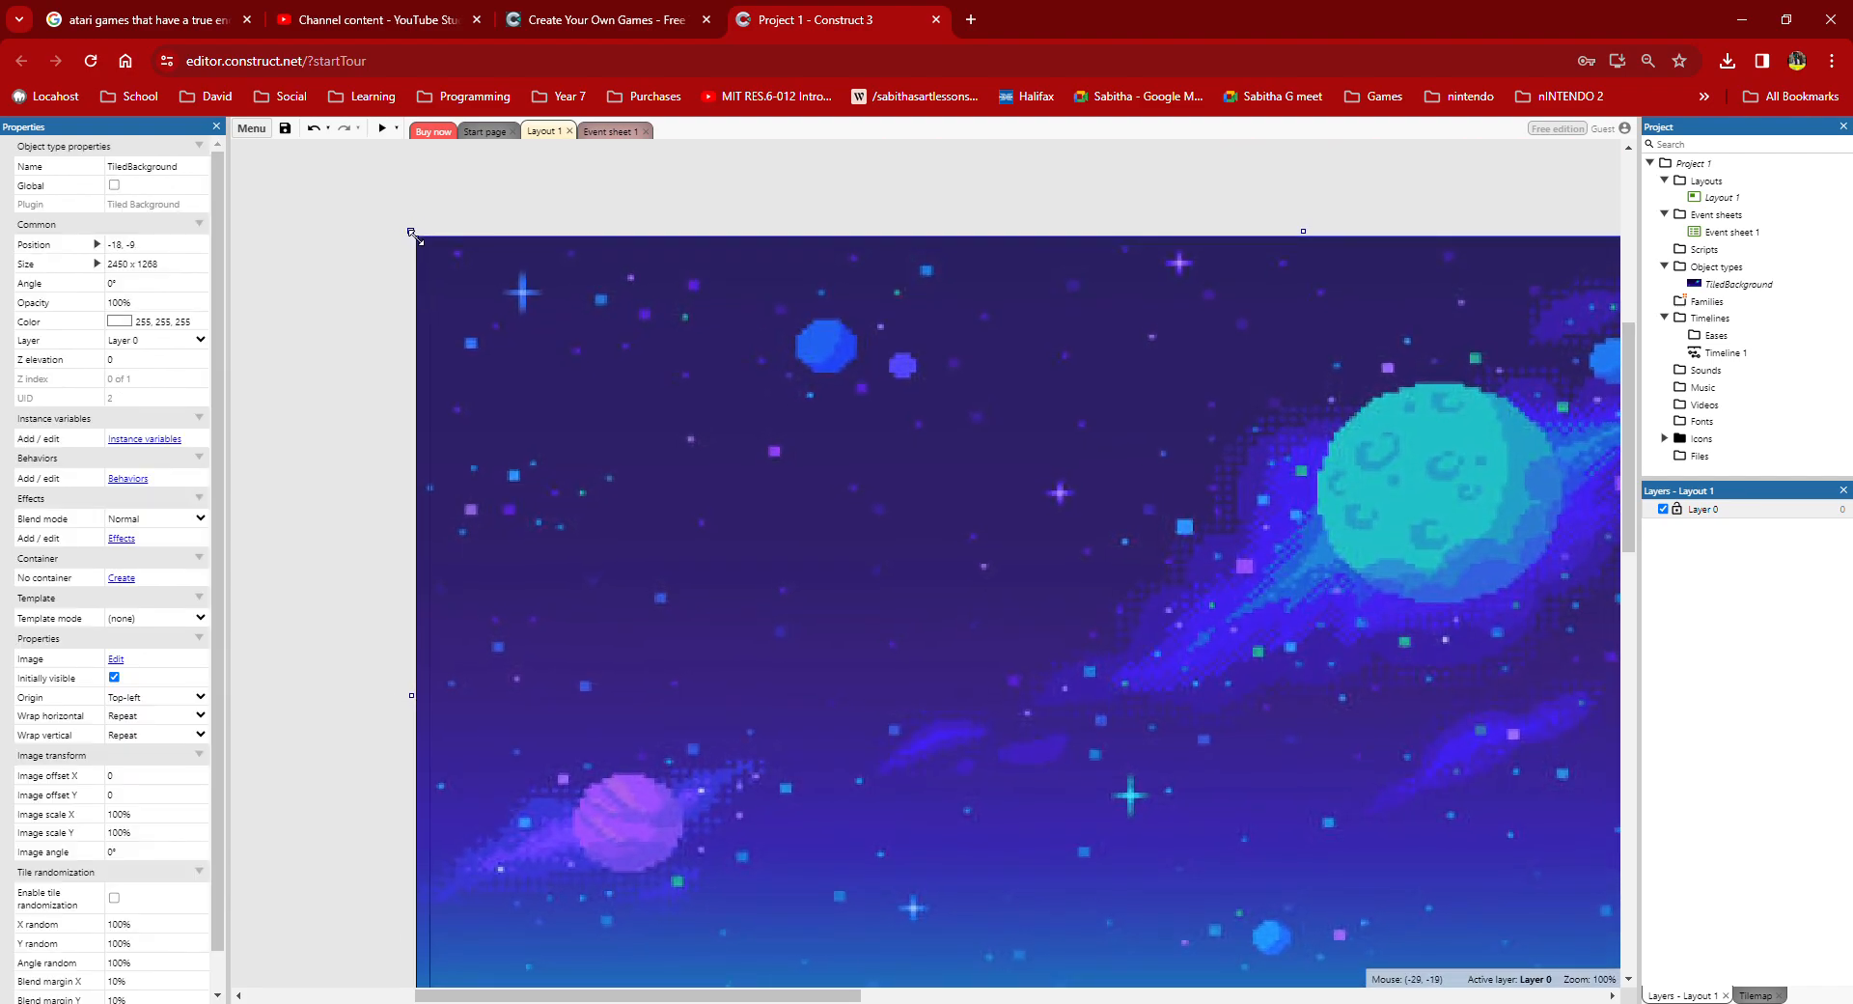
scroll(431, 298, down, 8)
drag(569, 443, 570, 447)
scroll(569, 447, up, 6)
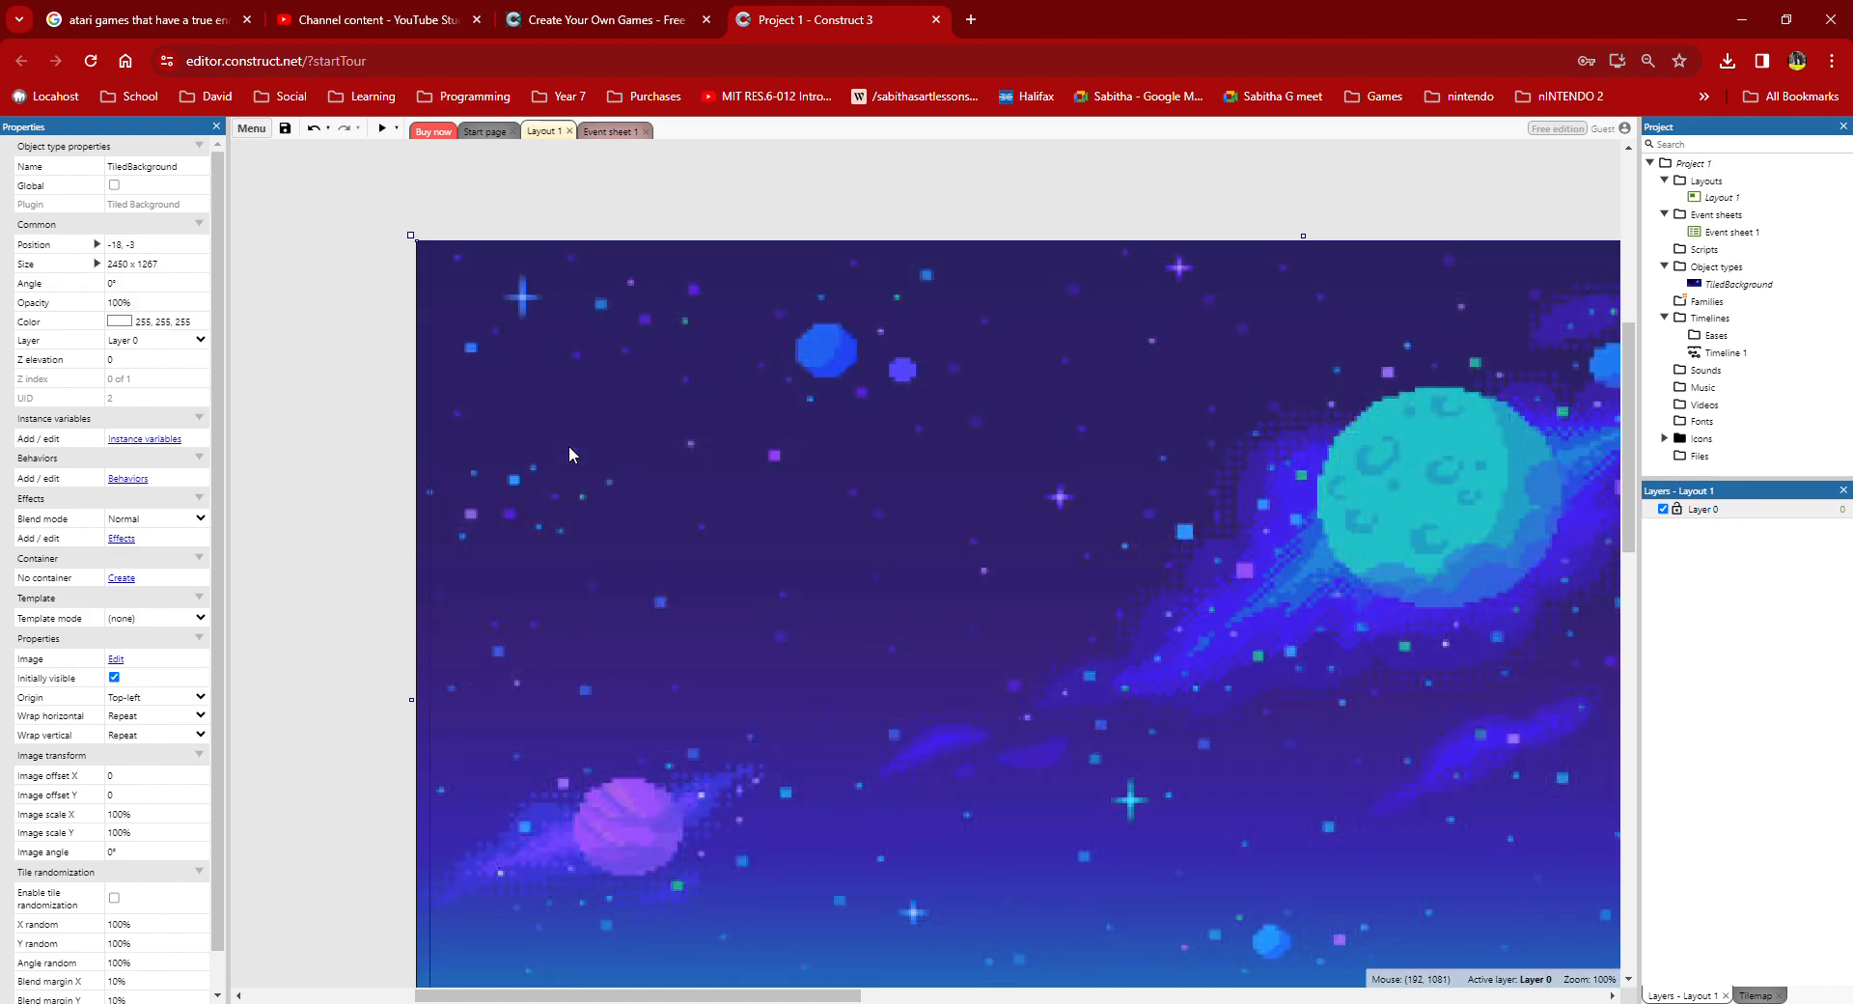
click(528, 225)
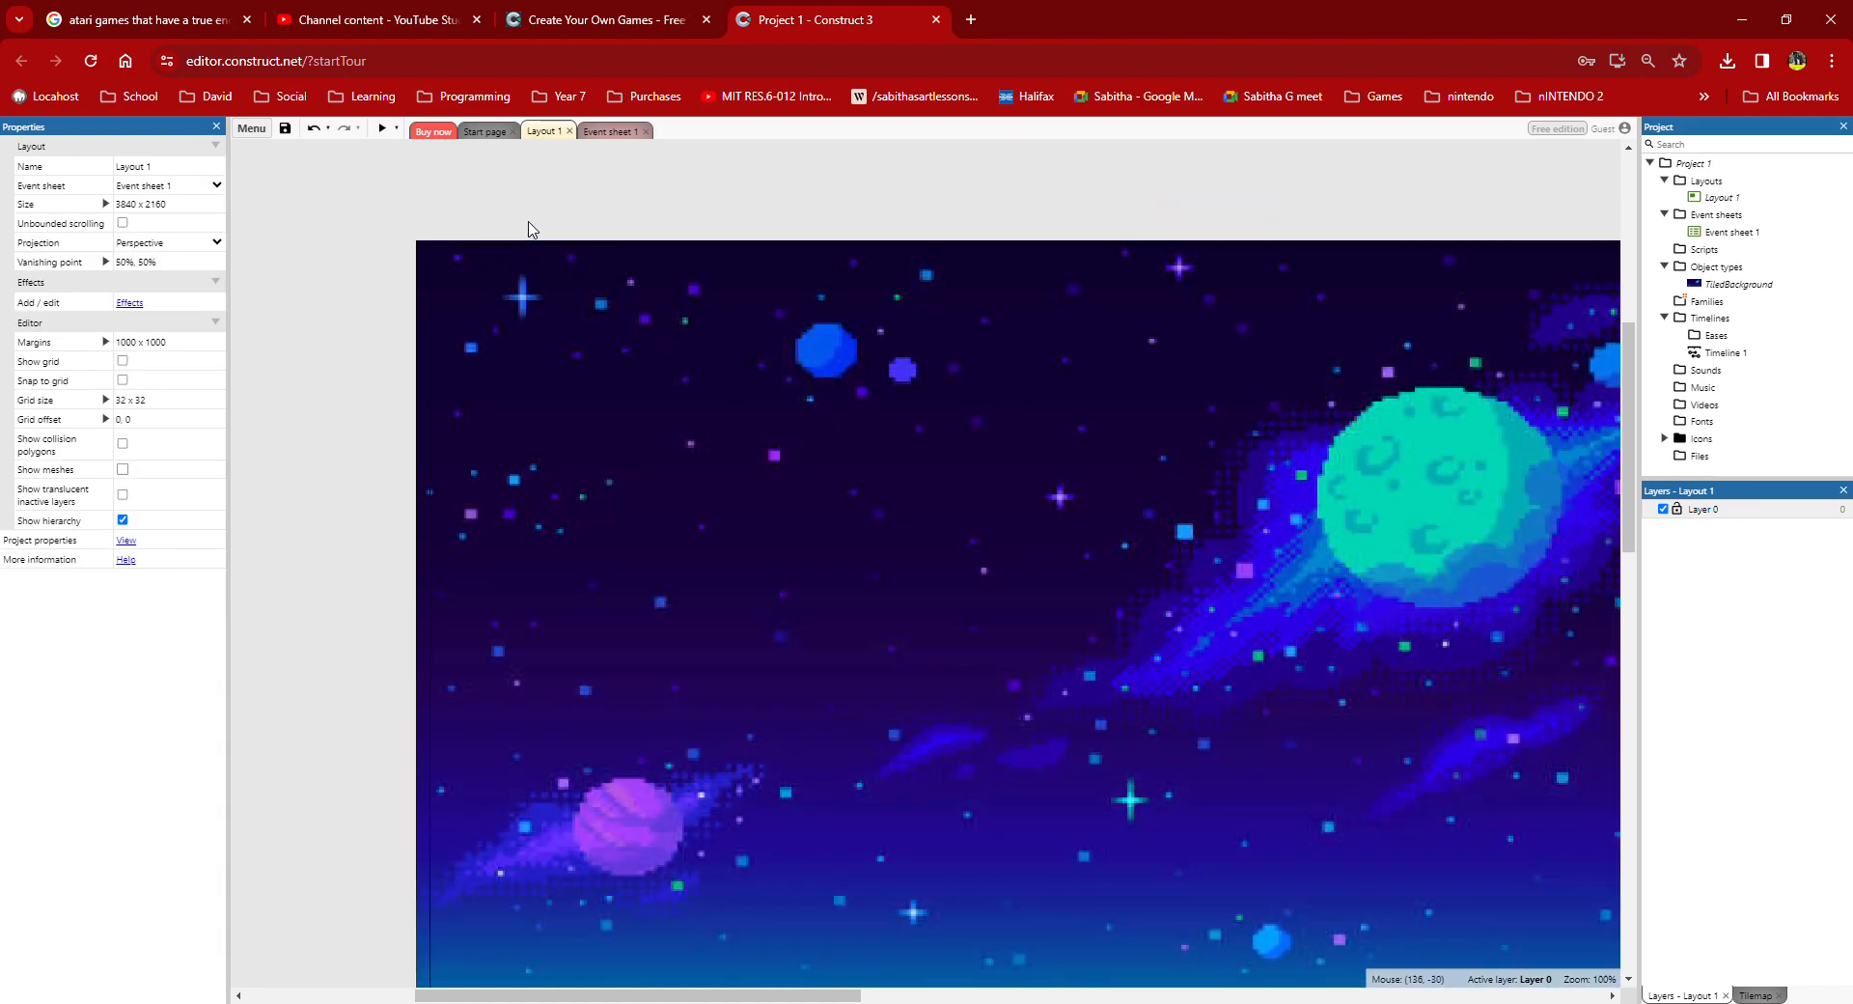
Step: Insert a Sprite object above the space background and load the brown ground texture image into it
scroll(592, 241, down, 8)
scroll(319, 529, up, 10)
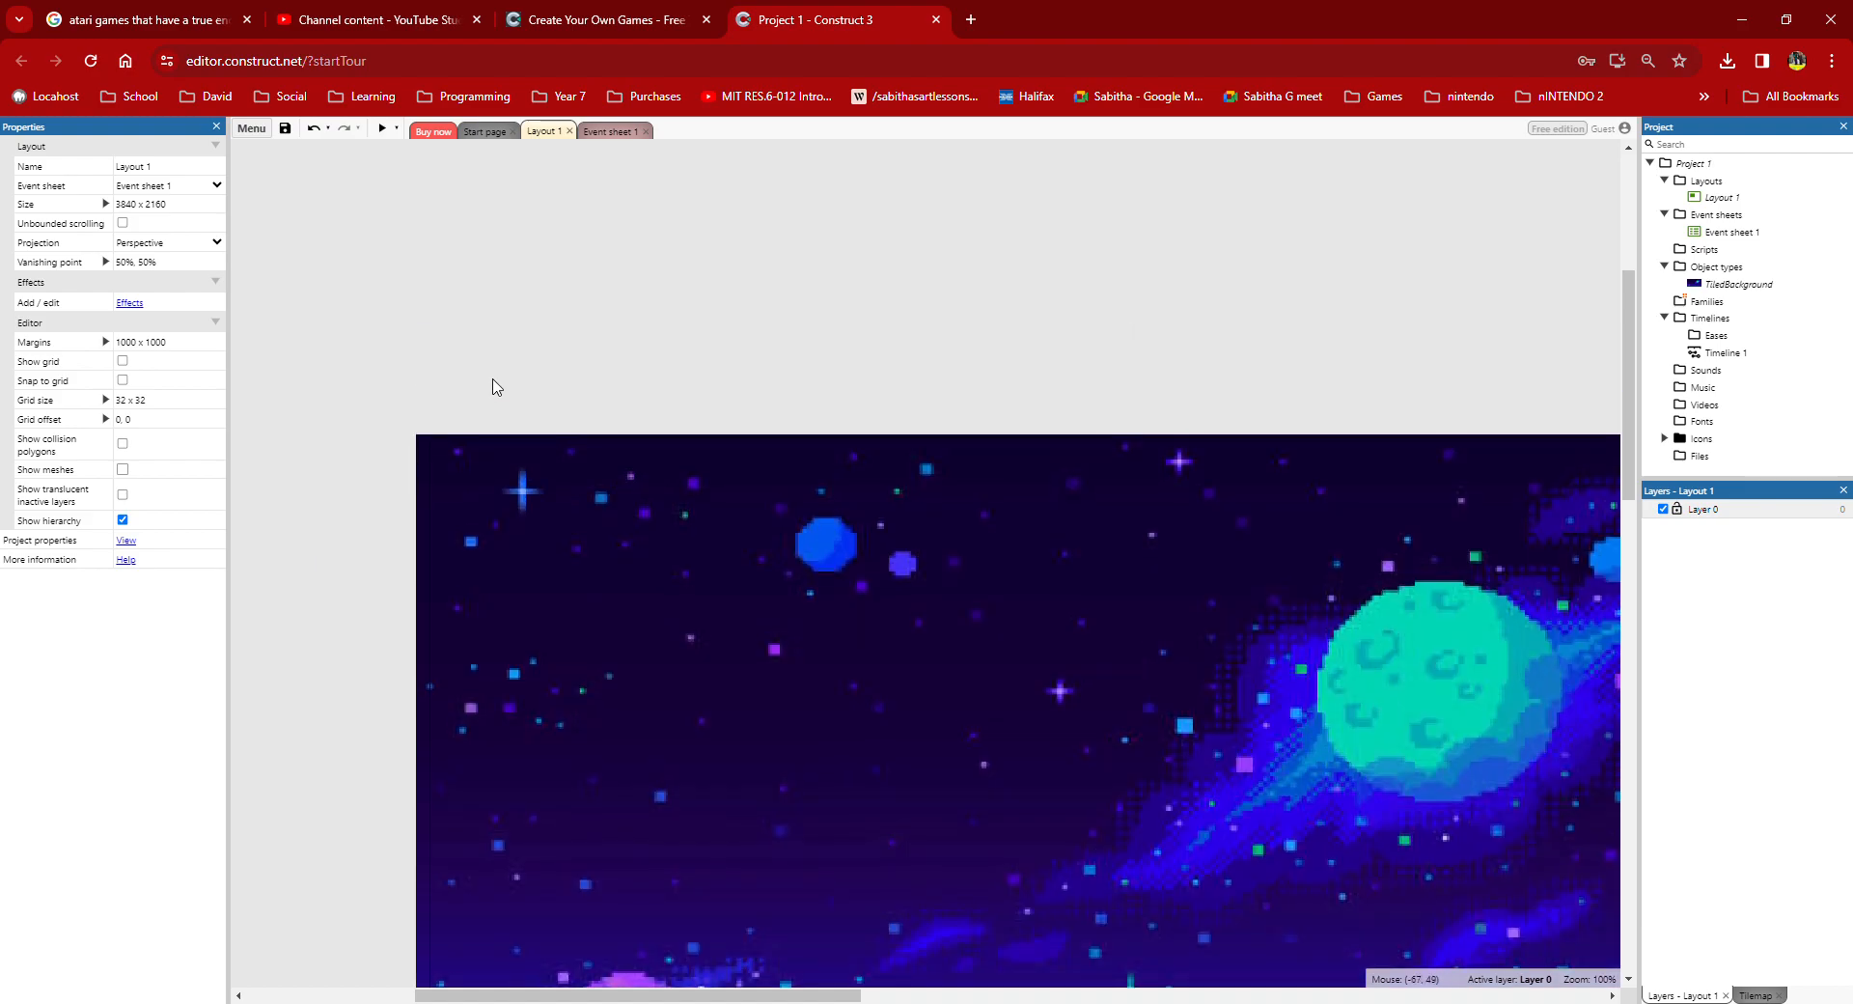
double_click(628, 297)
scroll(656, 406, down, 3)
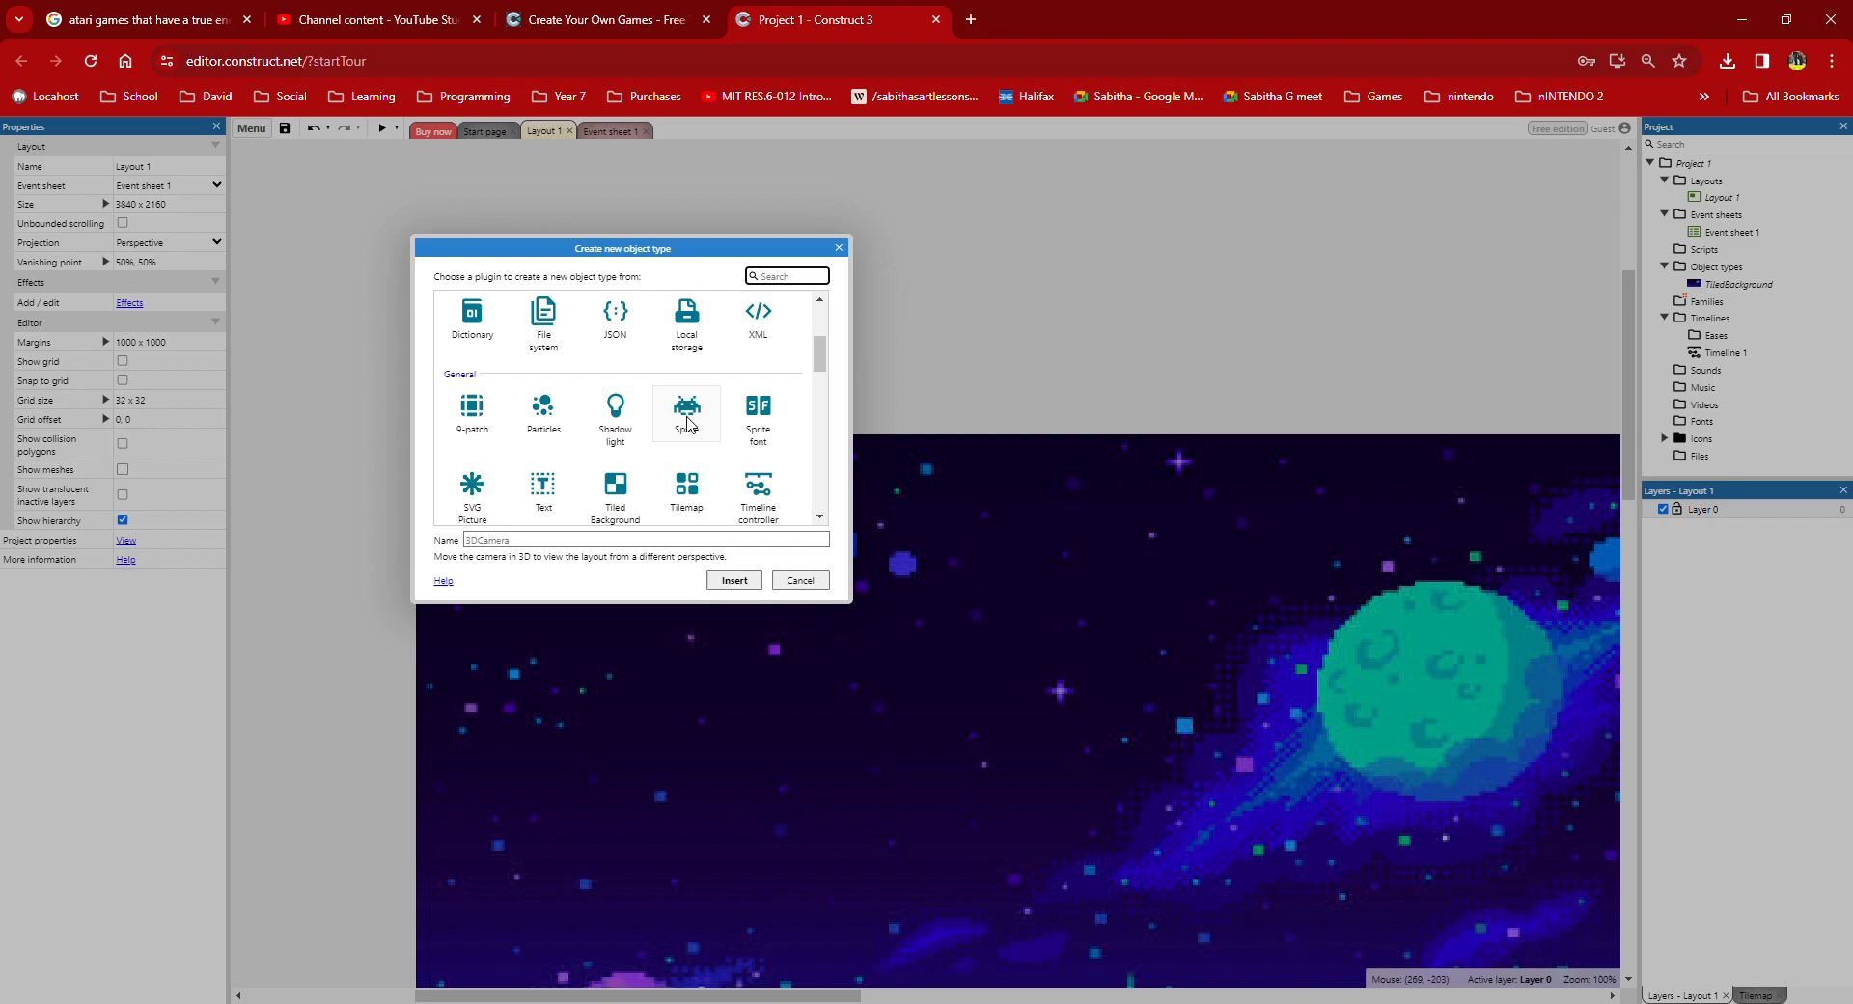
double_click(687, 413)
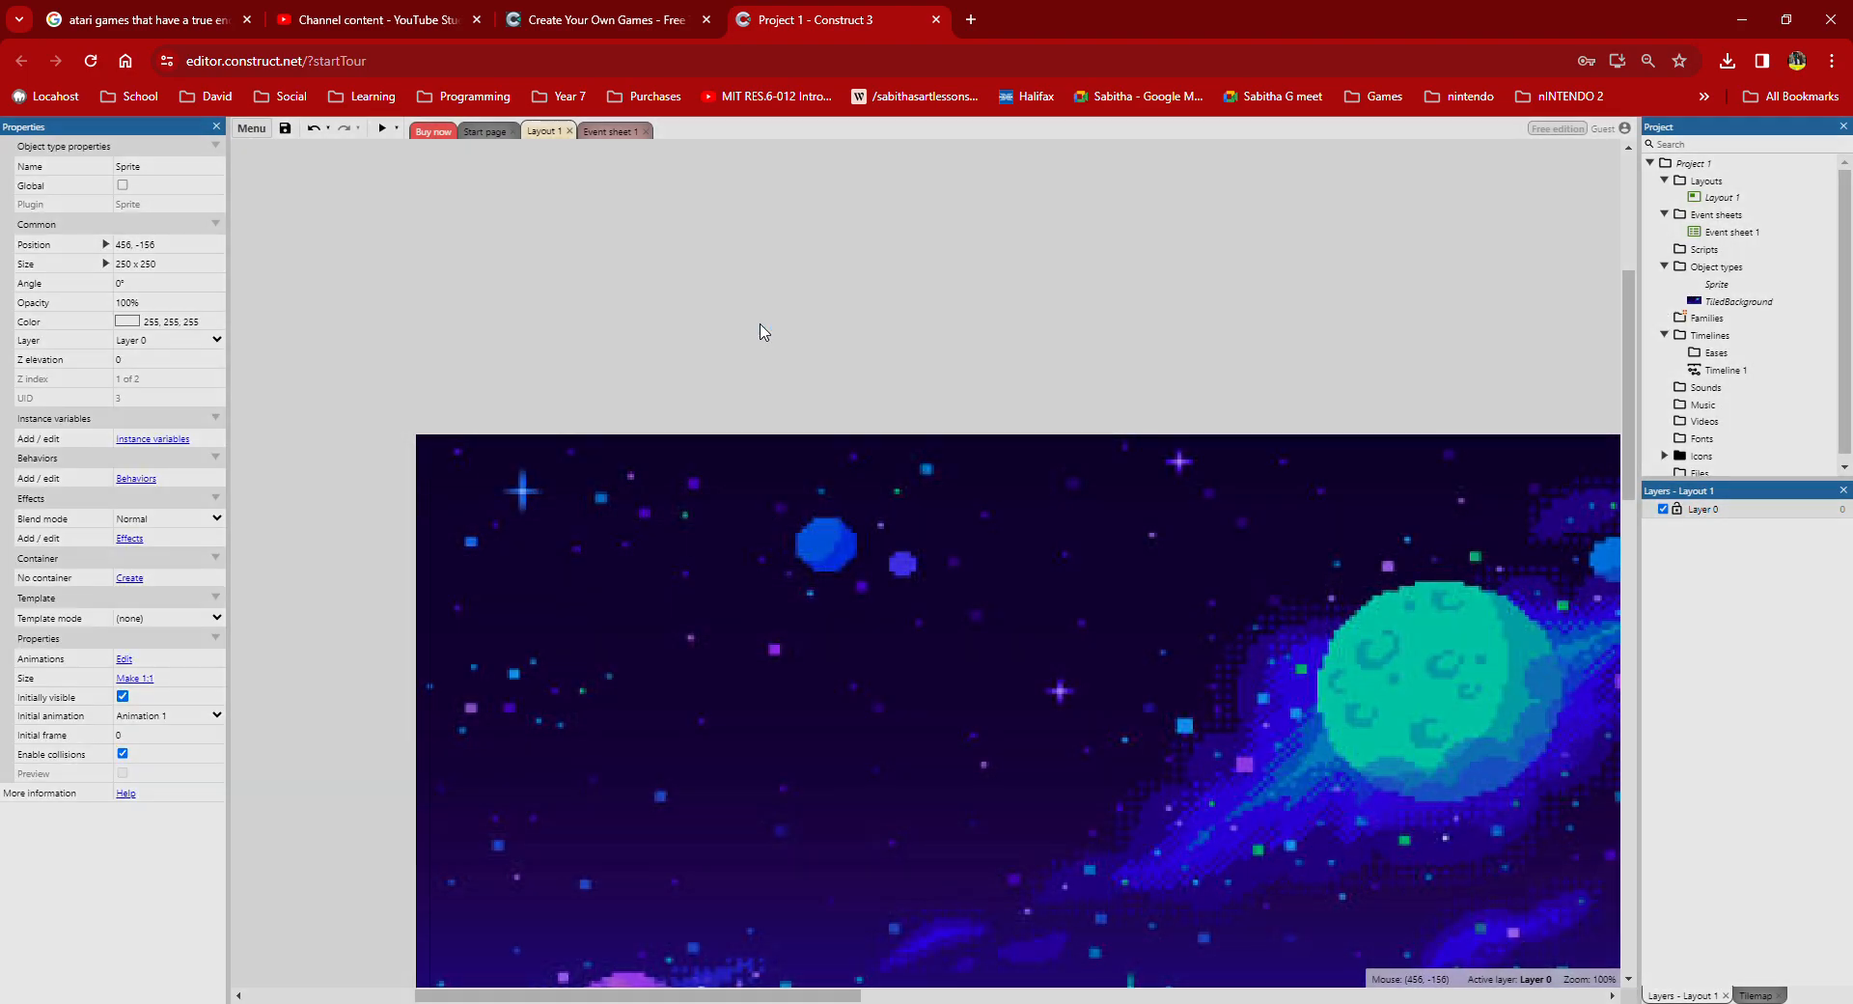
click(756, 331)
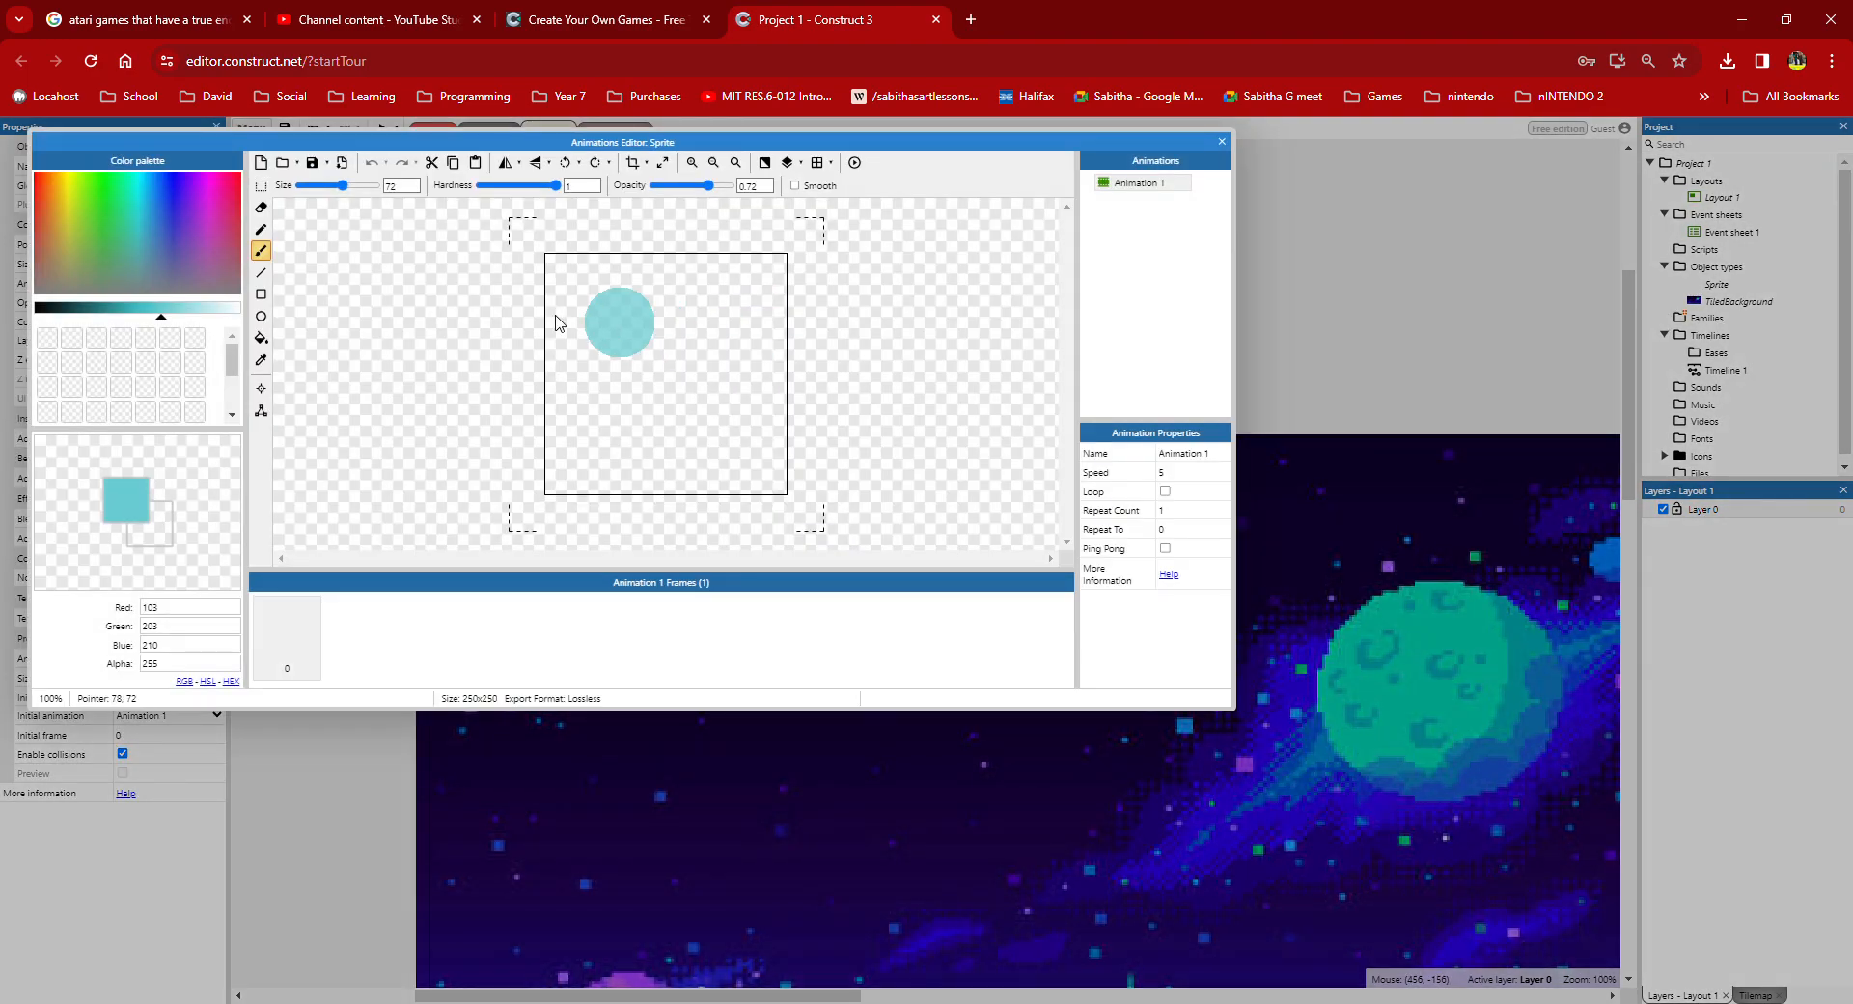
click(290, 172)
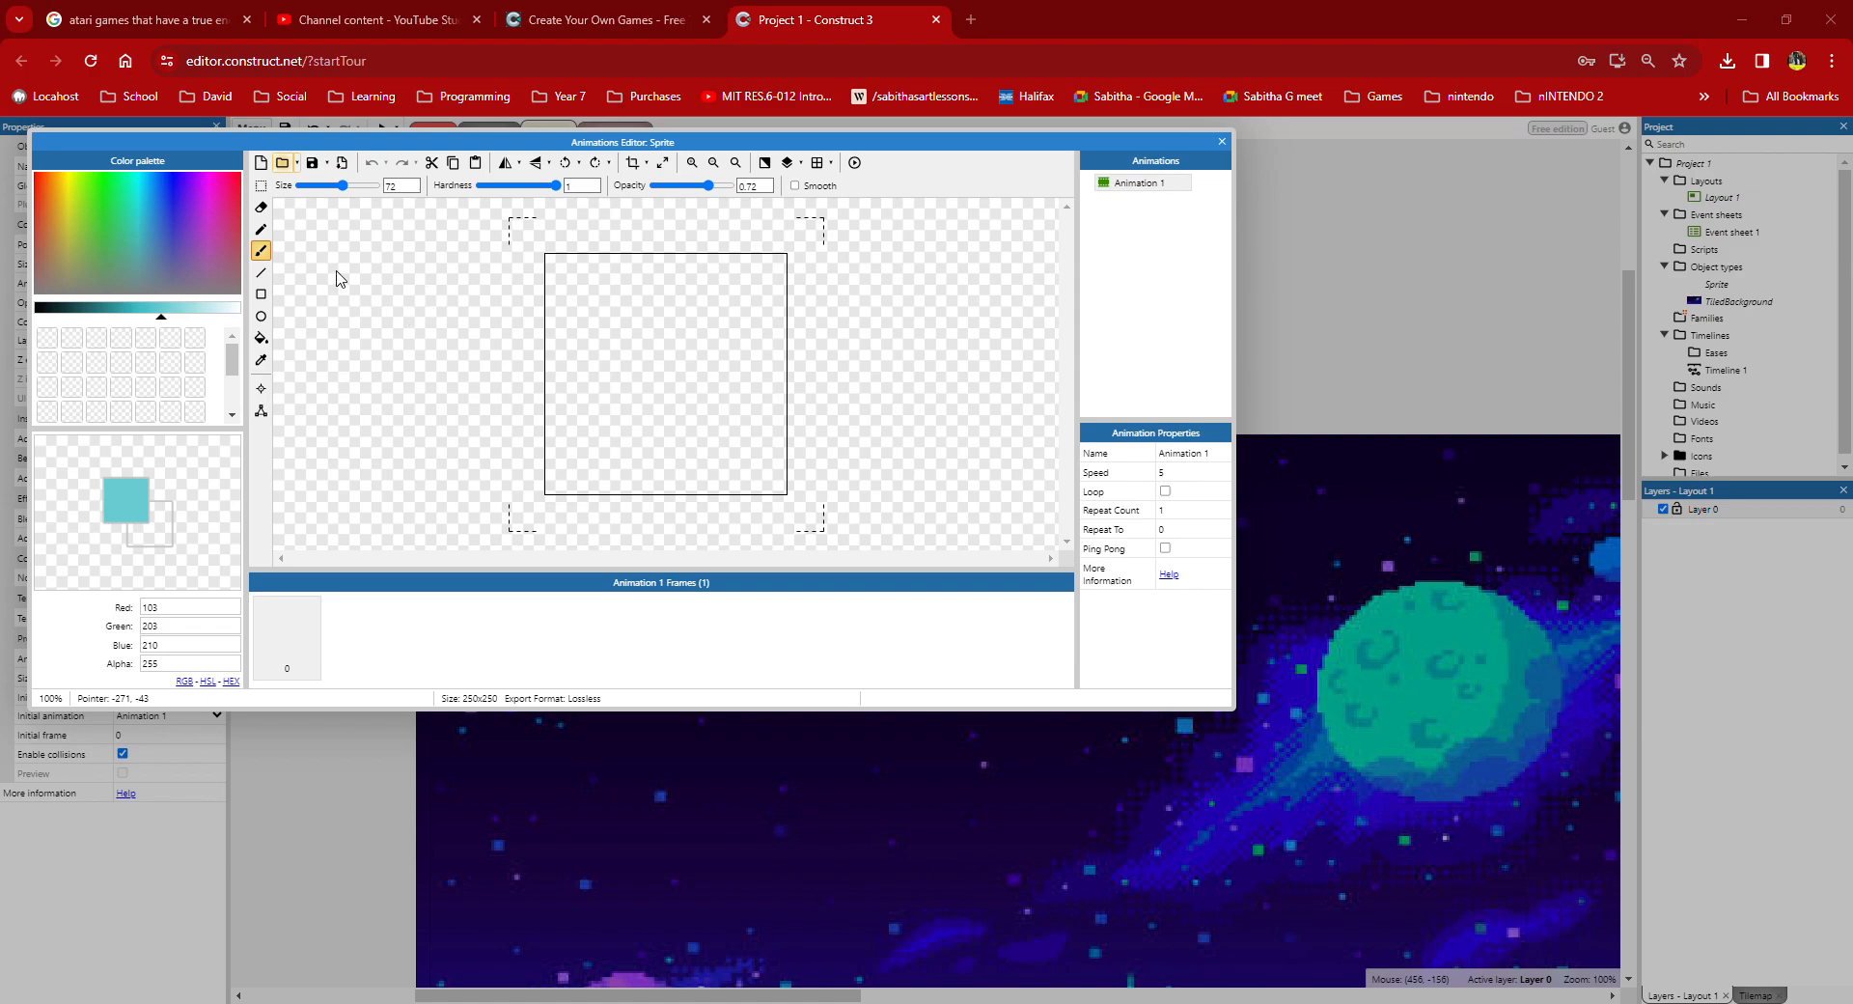
Step: Resize the ground sprite's image canvas to 64 x 64 pixels with the image stretched, and close the animations editor
click(663, 164)
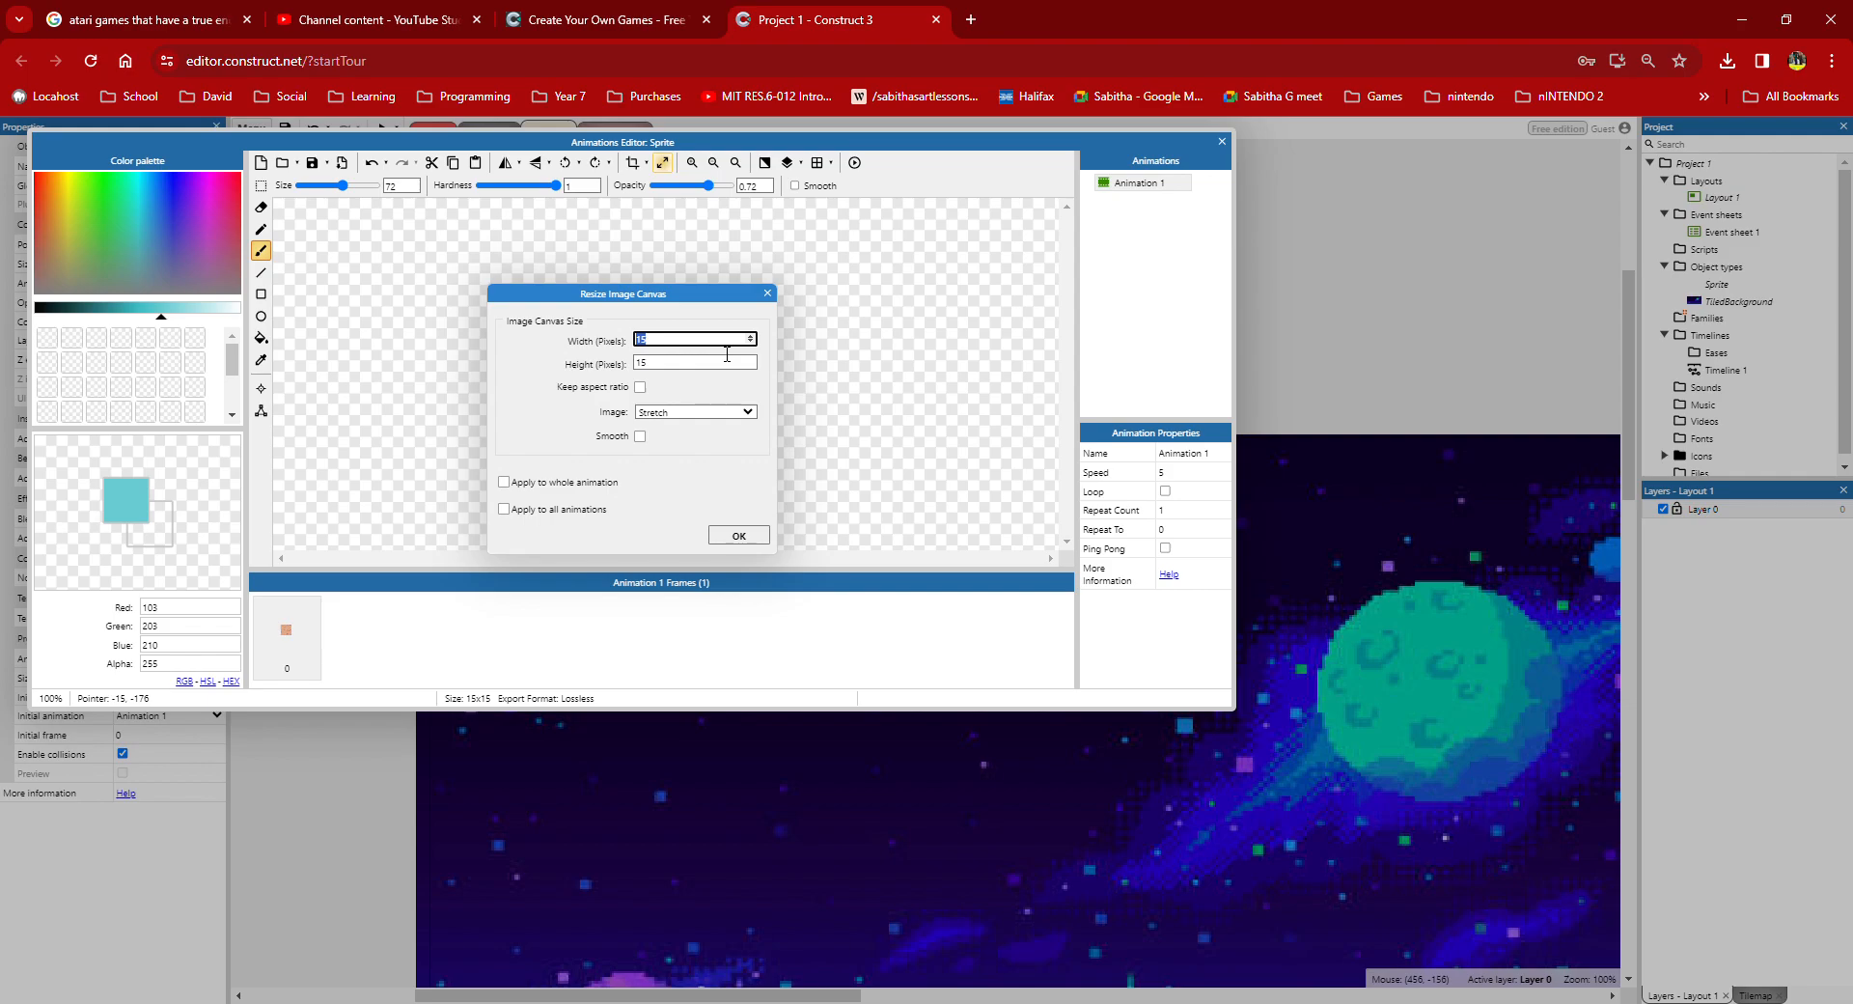
key(Tab)
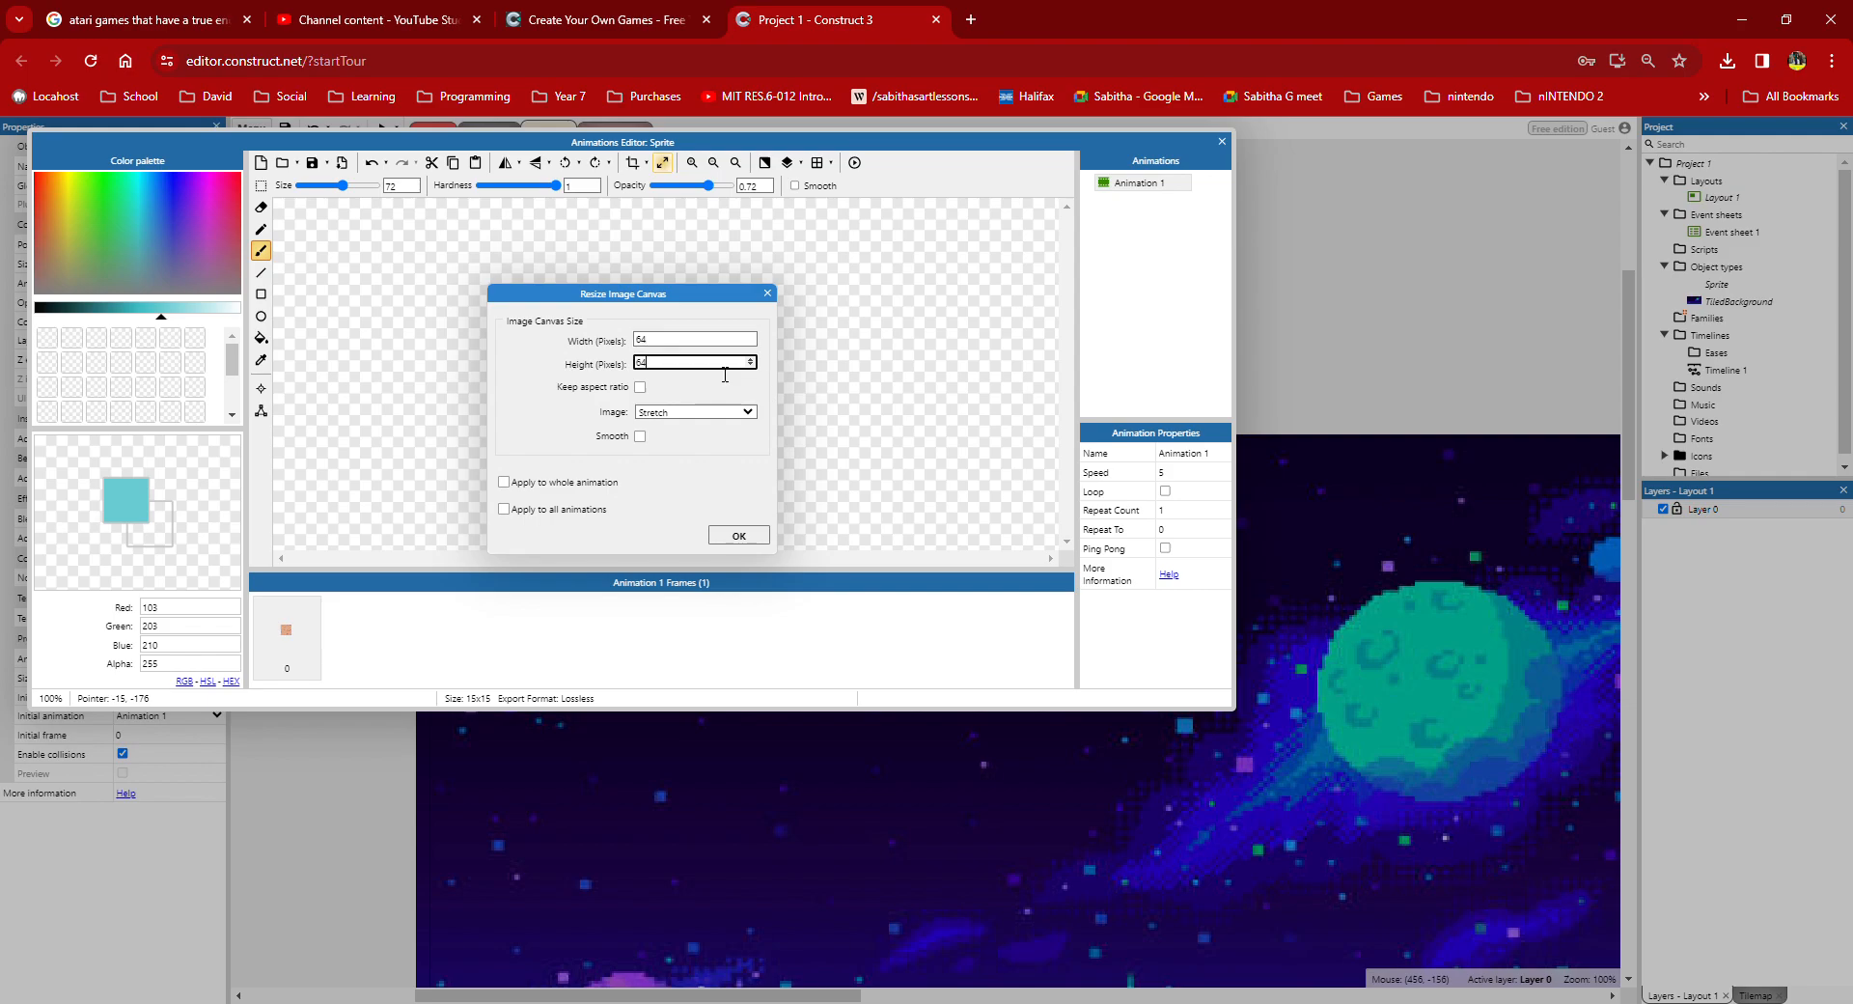
click(738, 535)
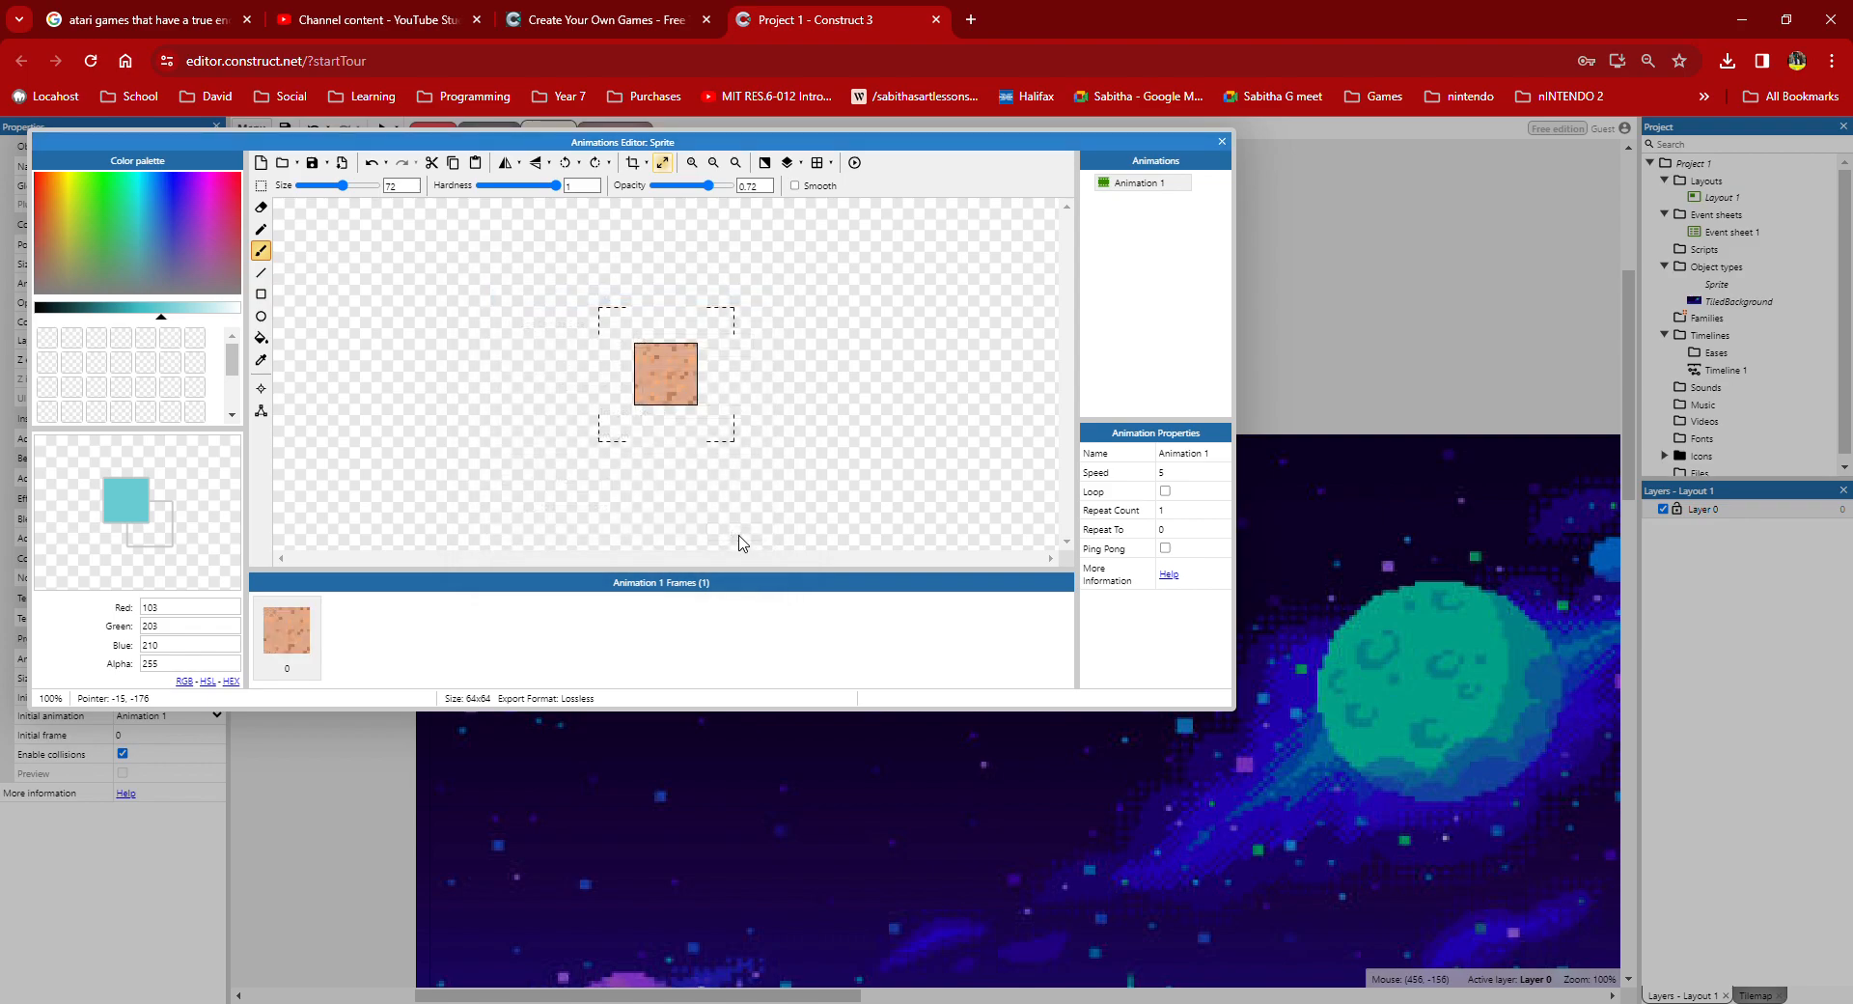
click(1222, 141)
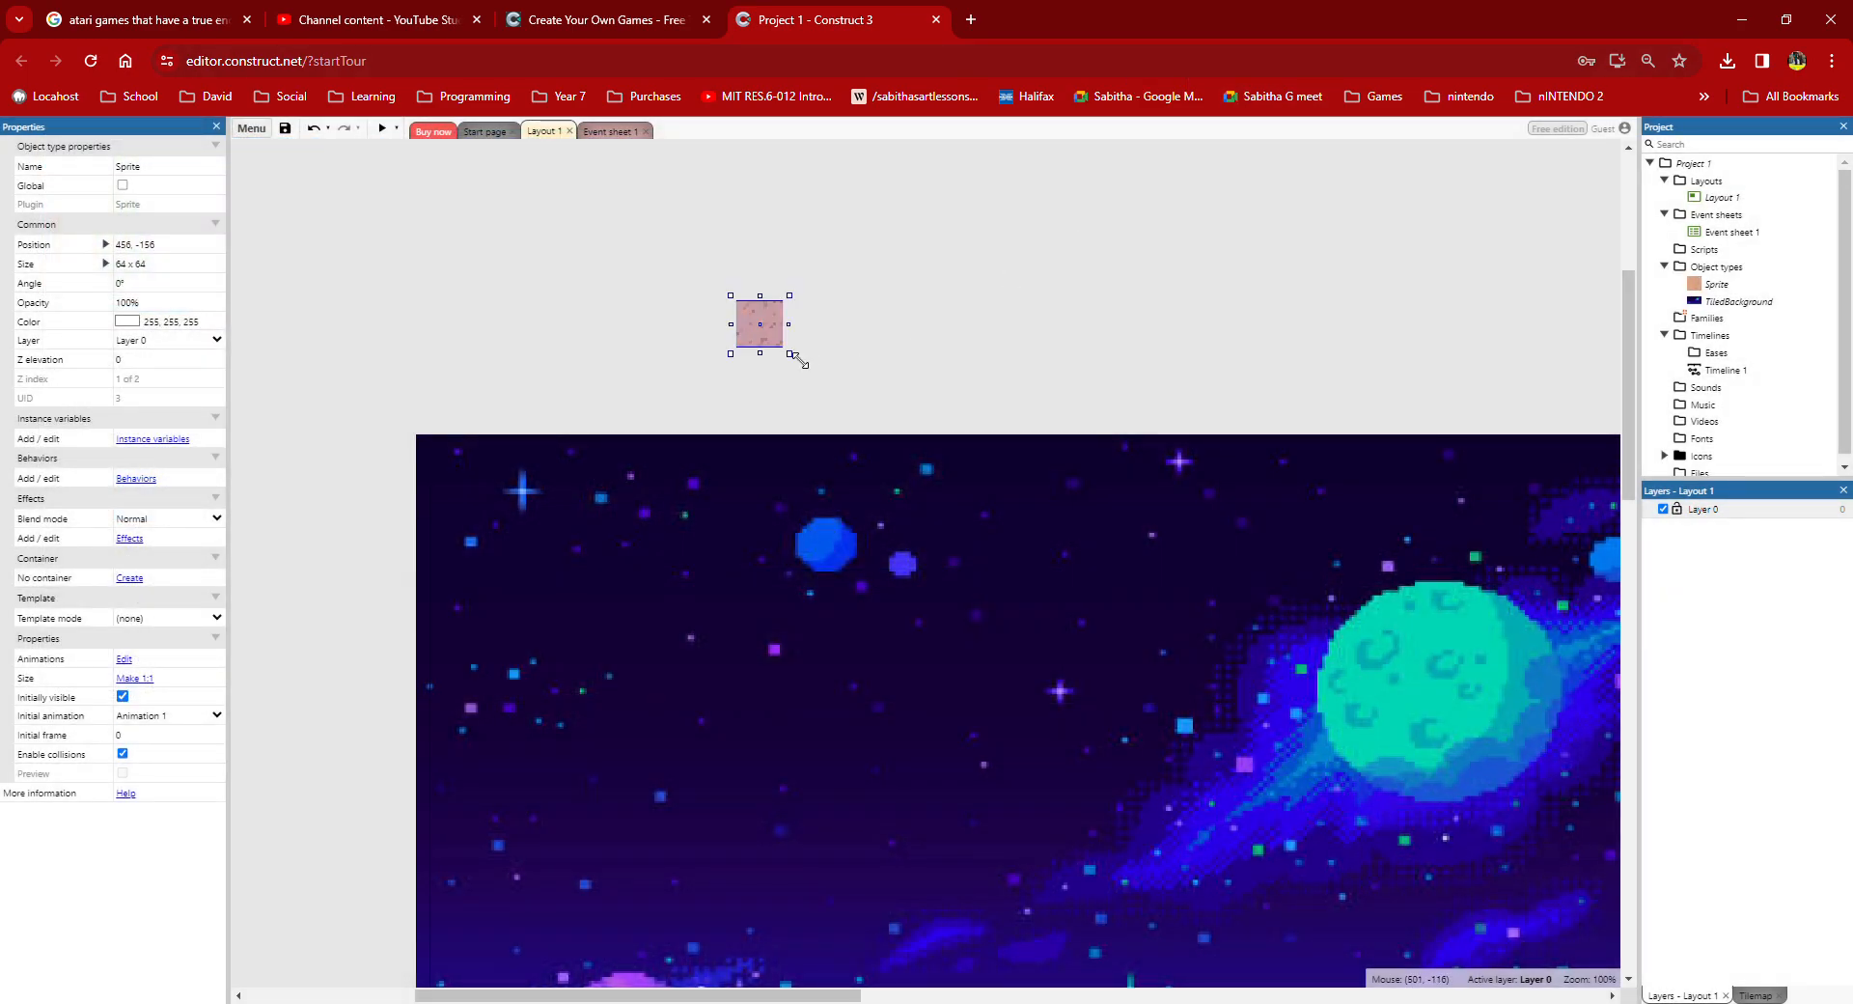
Step: Enlarge the ground sprite to about 200 x 202 and place it at about 83, 978 against the background's left edge
drag(789, 354, 869, 446)
drag(850, 357, 679, 797)
scroll(657, 724, down, 4)
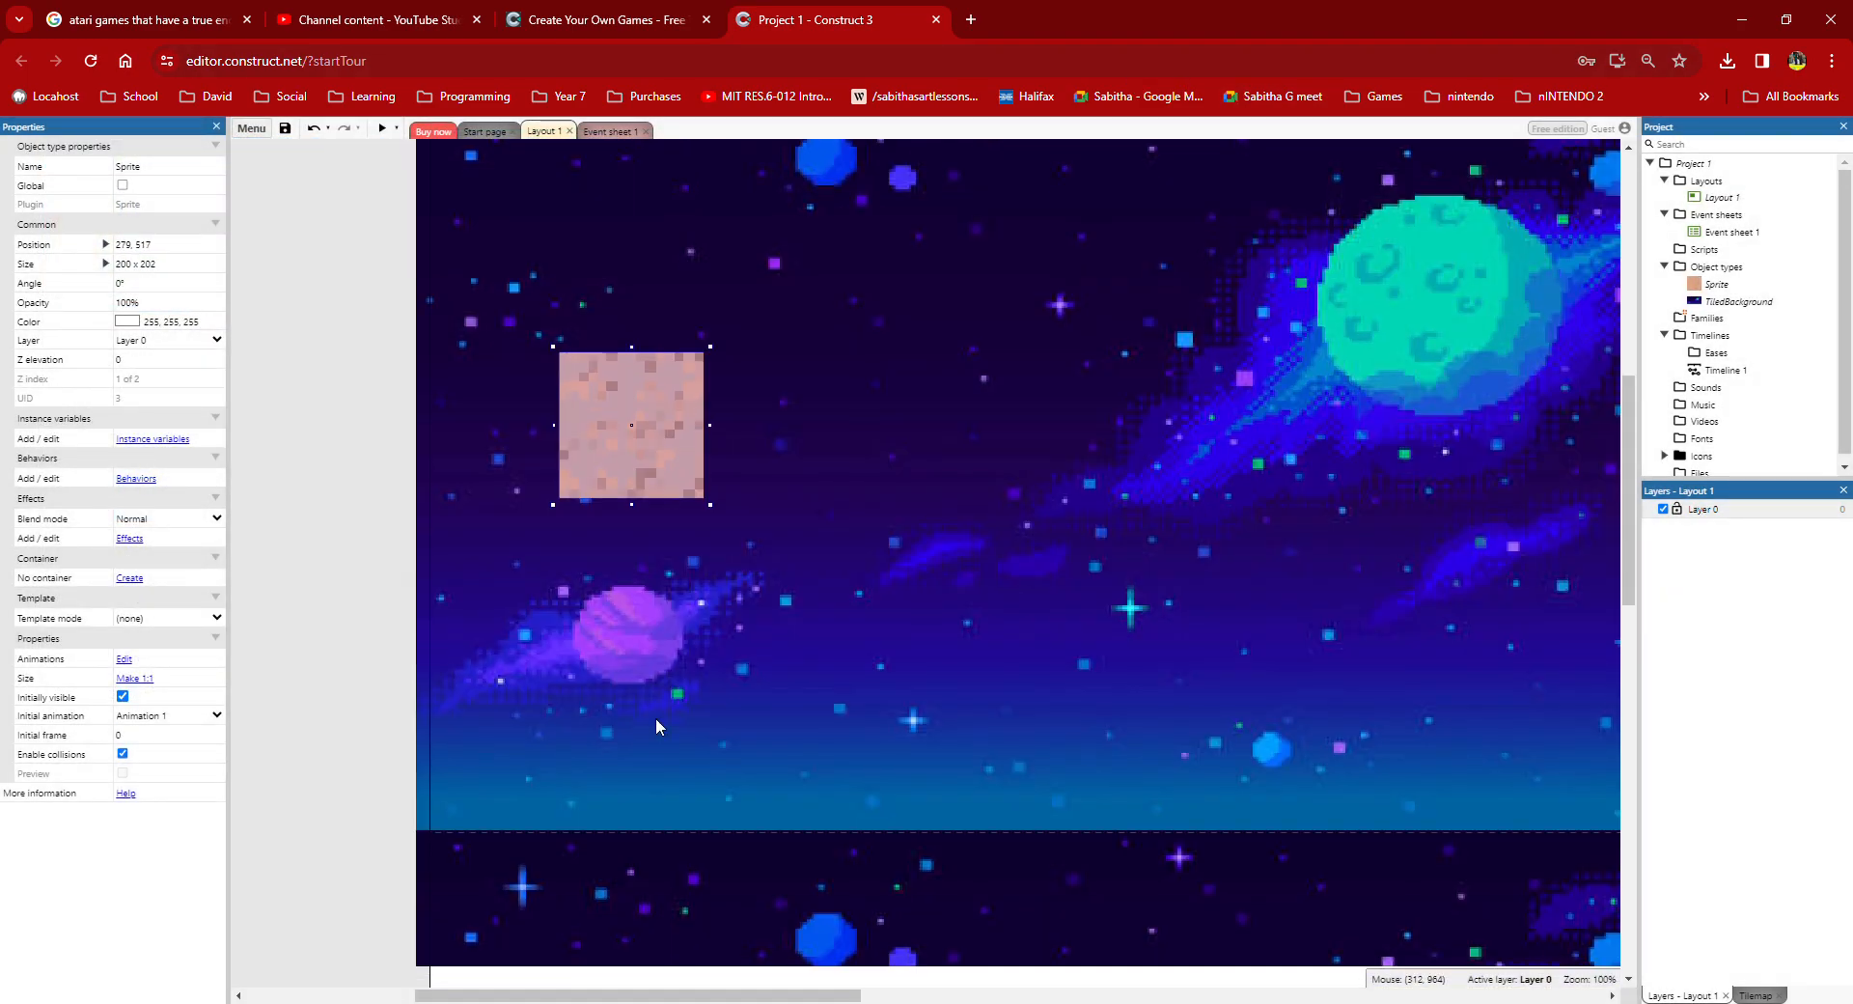
drag(629, 439, 486, 775)
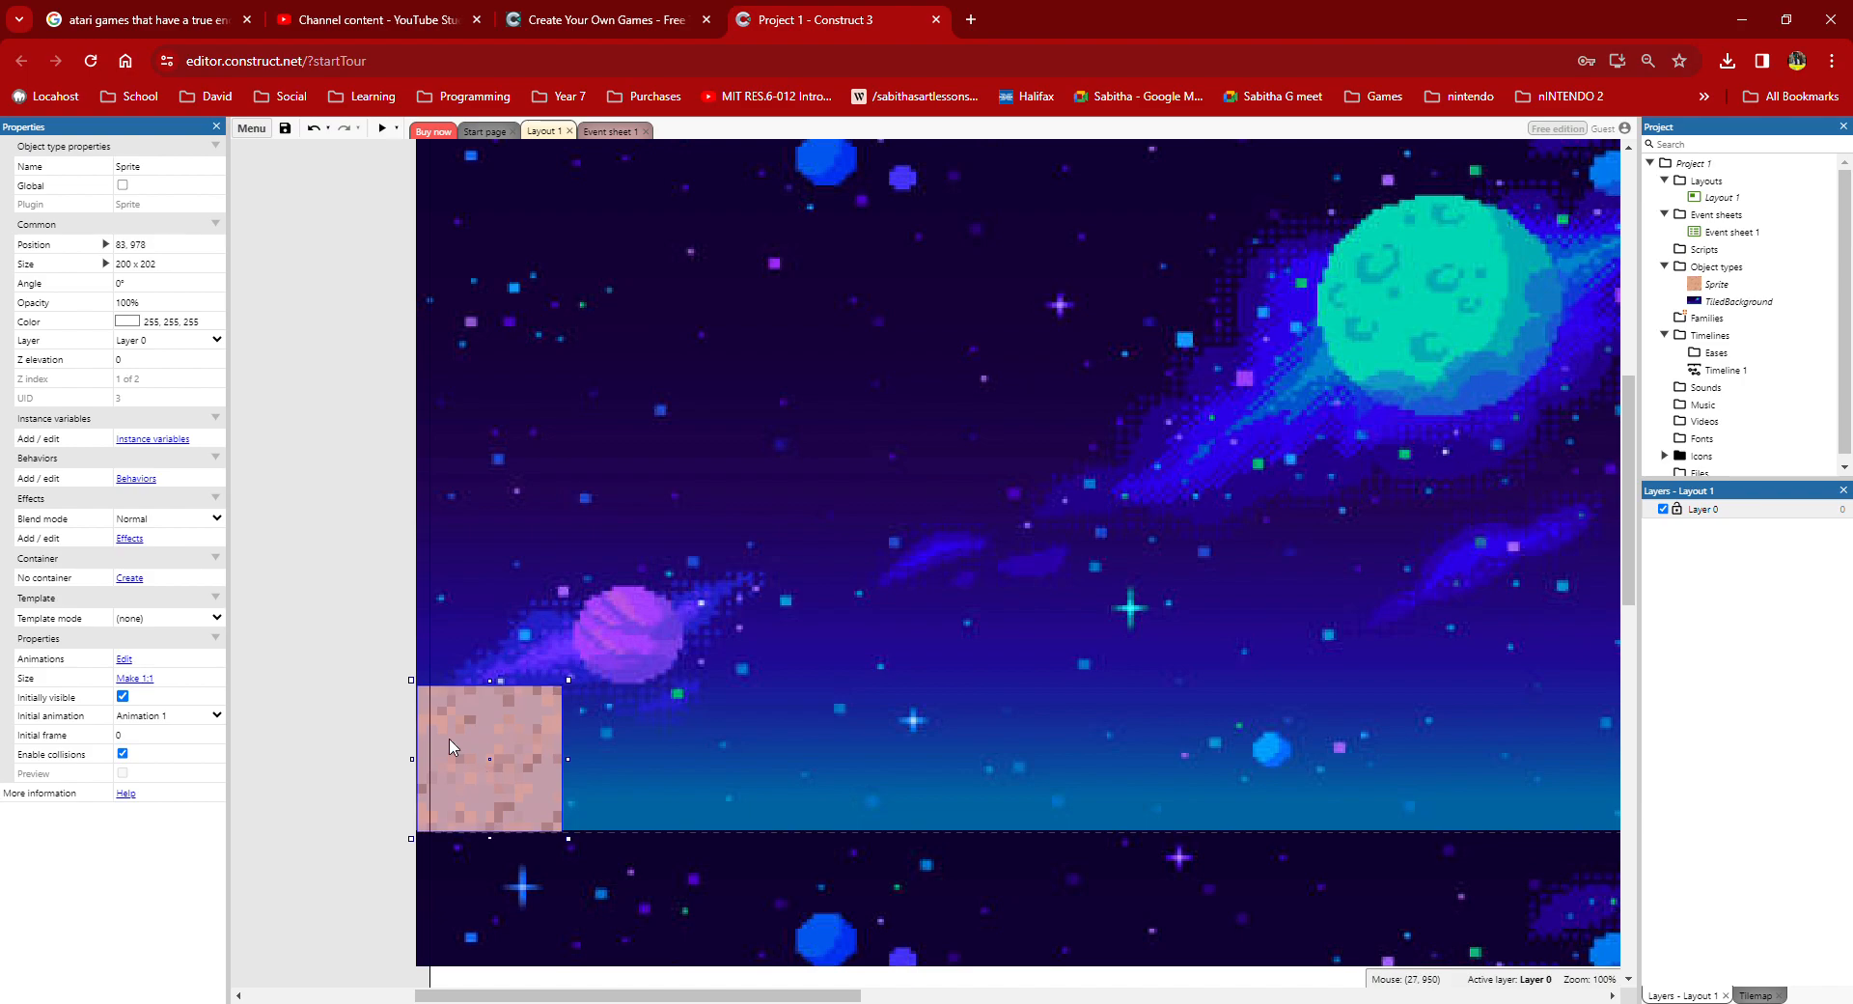
Step: Widen the ground sprite to about 245 x 202 and place a copy of it directly to its right
drag(574, 763, 600, 788)
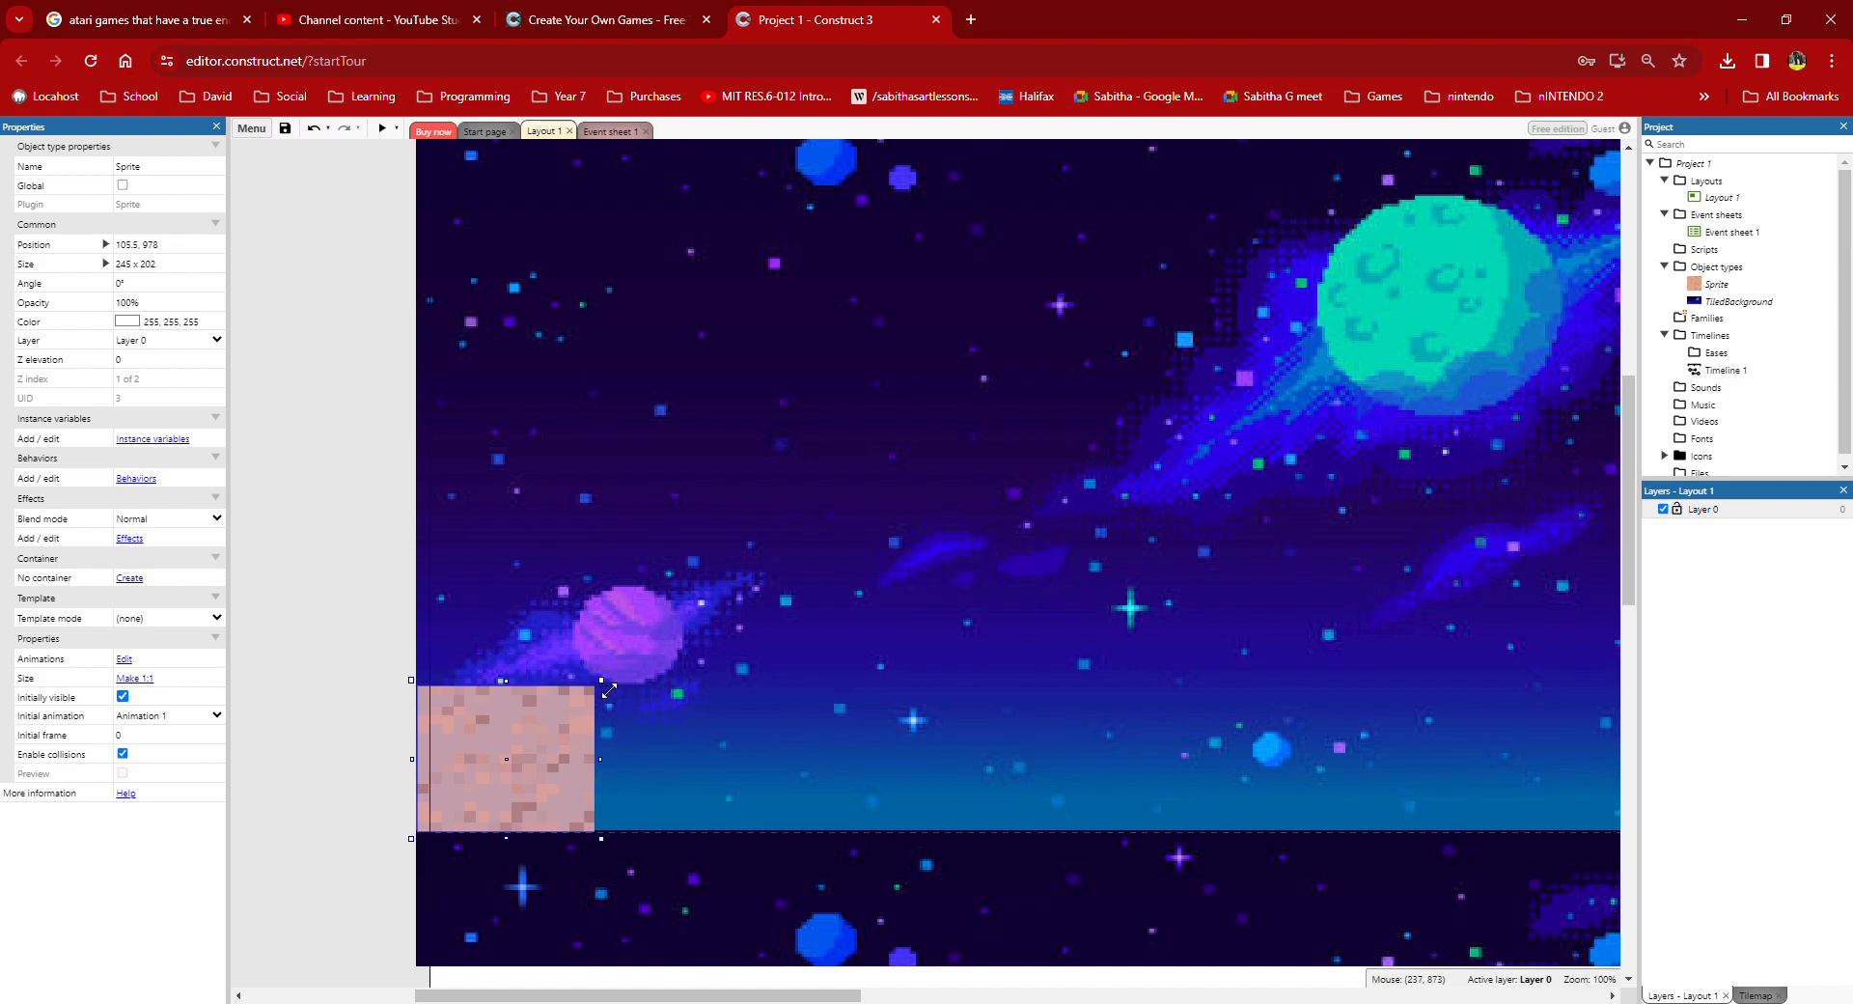
ctrl+drag(554, 747, 691, 757)
click(390, 732)
click(687, 747)
click(350, 684)
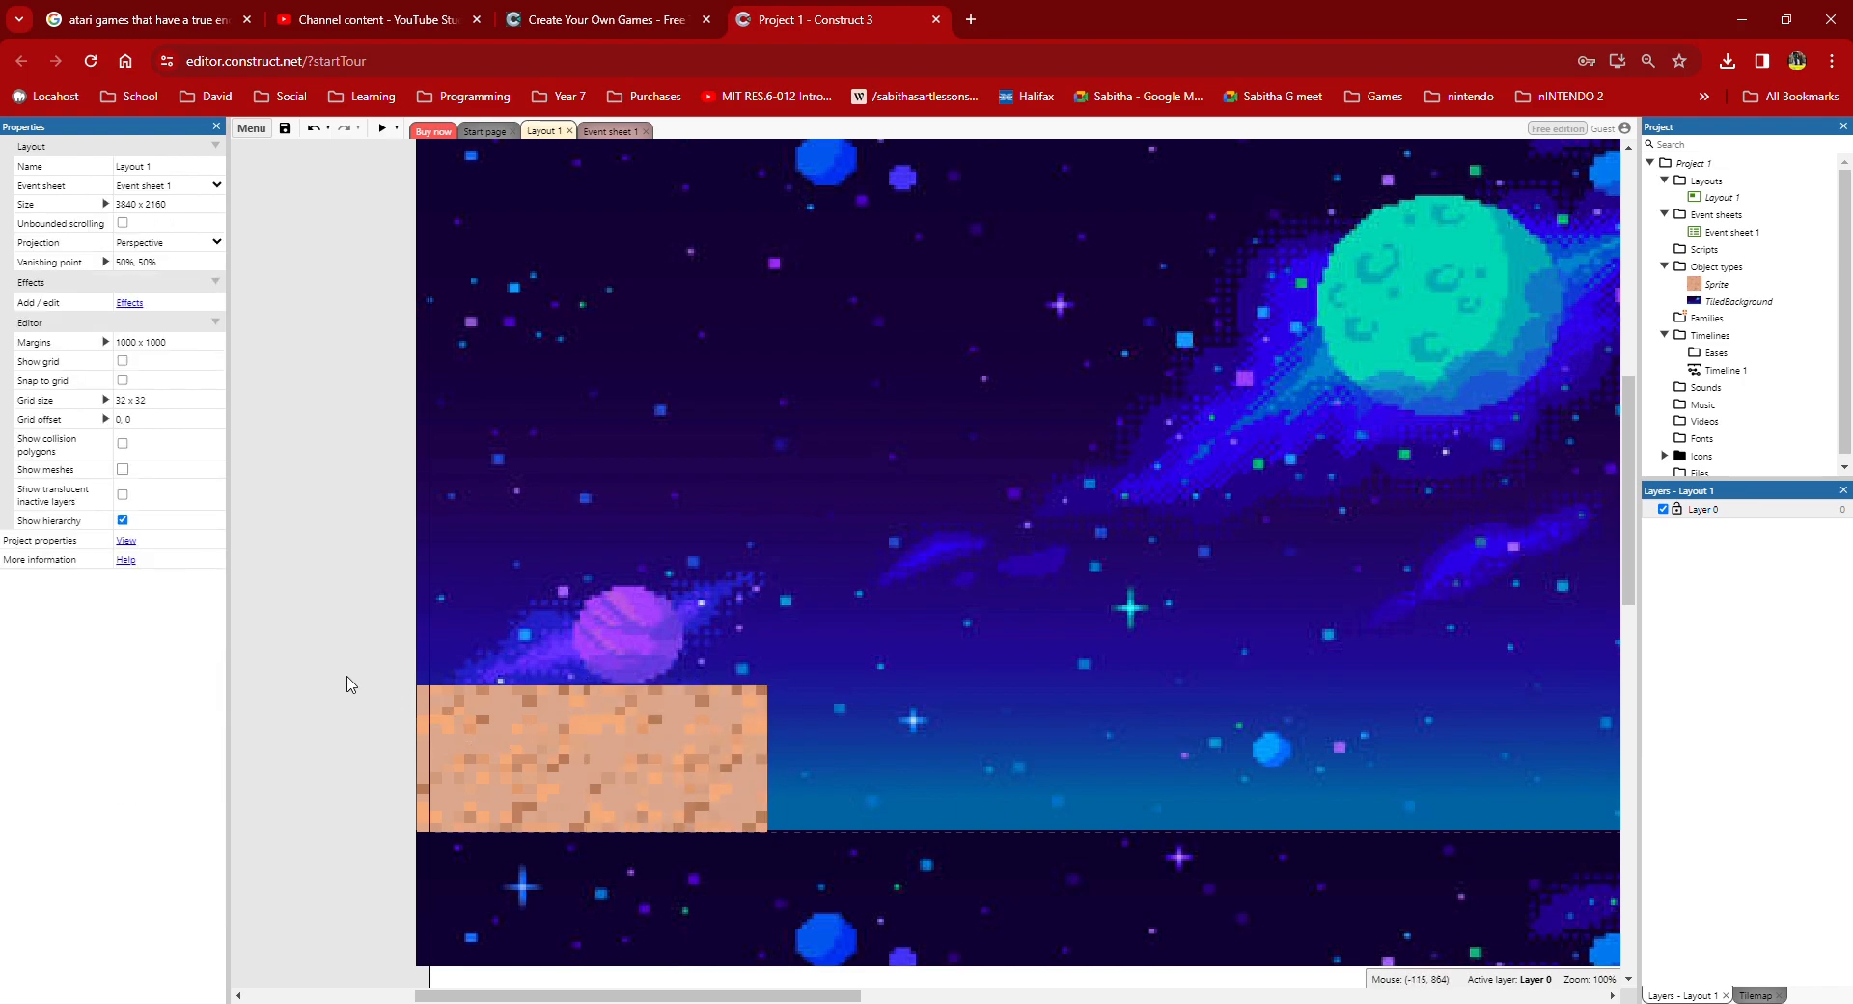
Step: Stretch the copied ground sprite to about 1806 x 202 so it runs along the lower part of the layout viewport
click(735, 741)
click(324, 649)
click(670, 755)
drag(782, 759, 1463, 792)
scroll(1305, 768, up, 2)
scroll(1133, 827, down, 2)
middle_drag(1165, 785, 1774, 724)
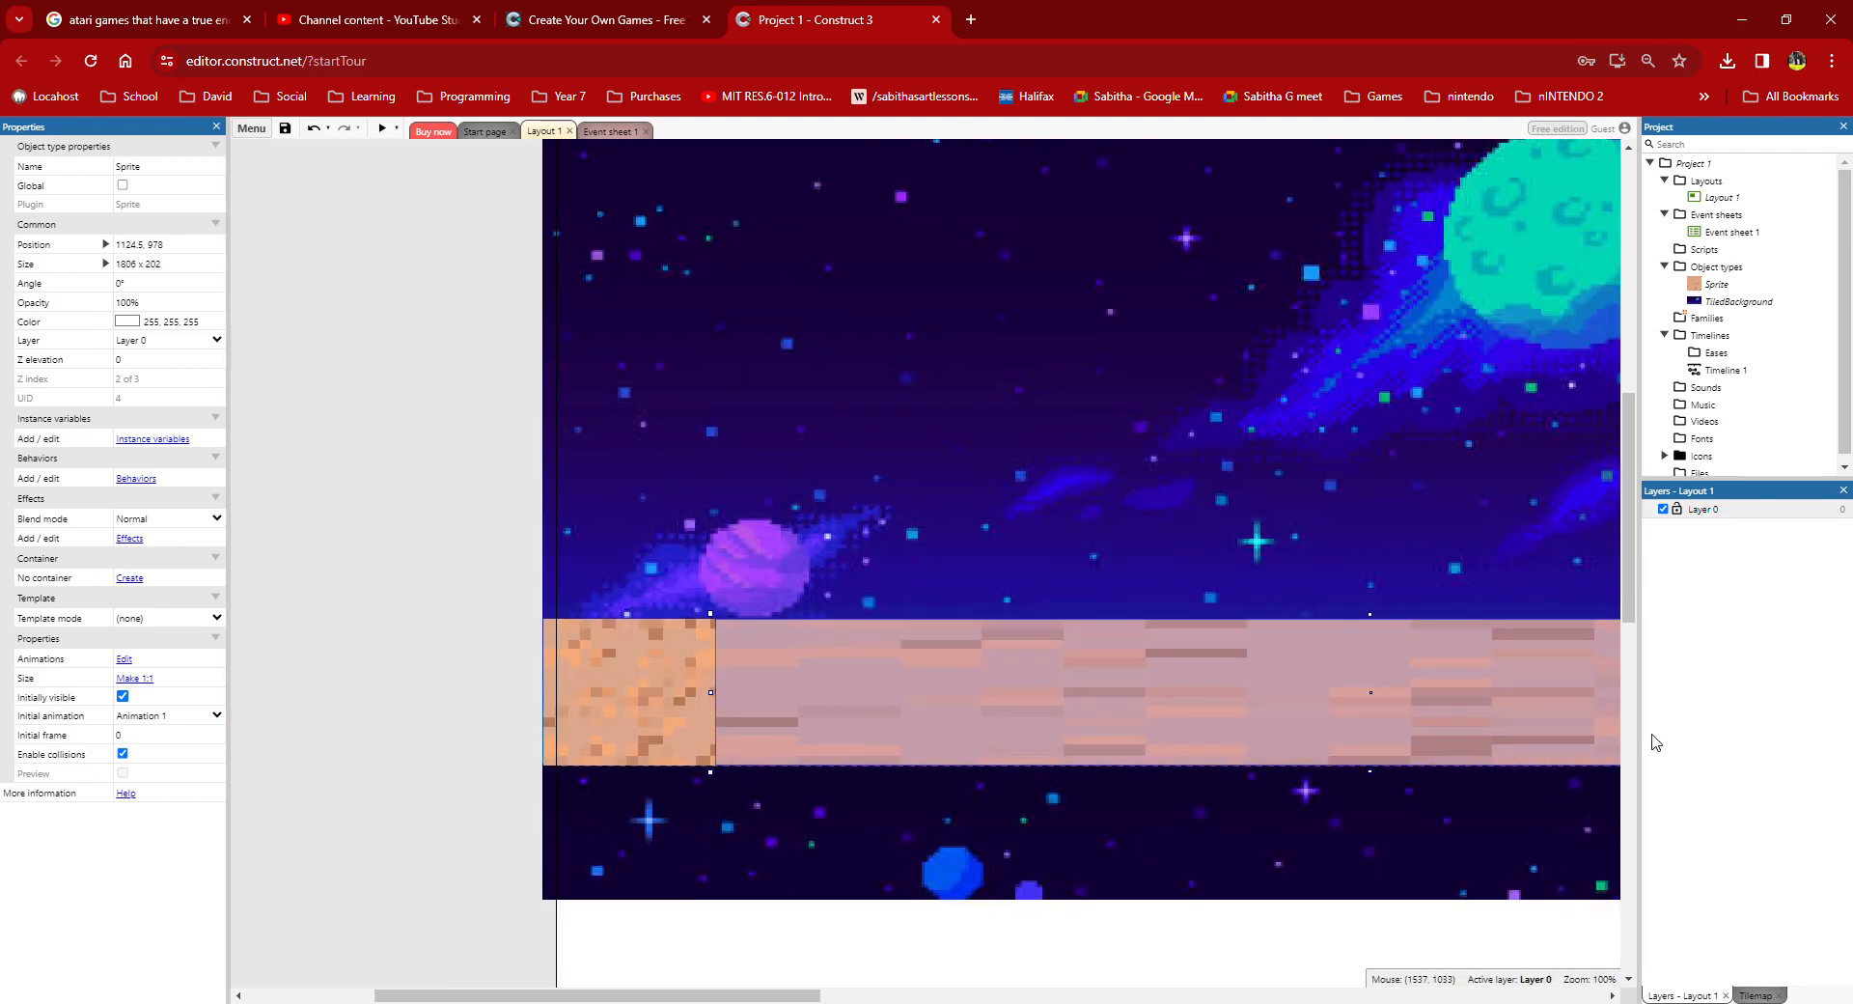
middle_drag(1341, 688, 1063, 769)
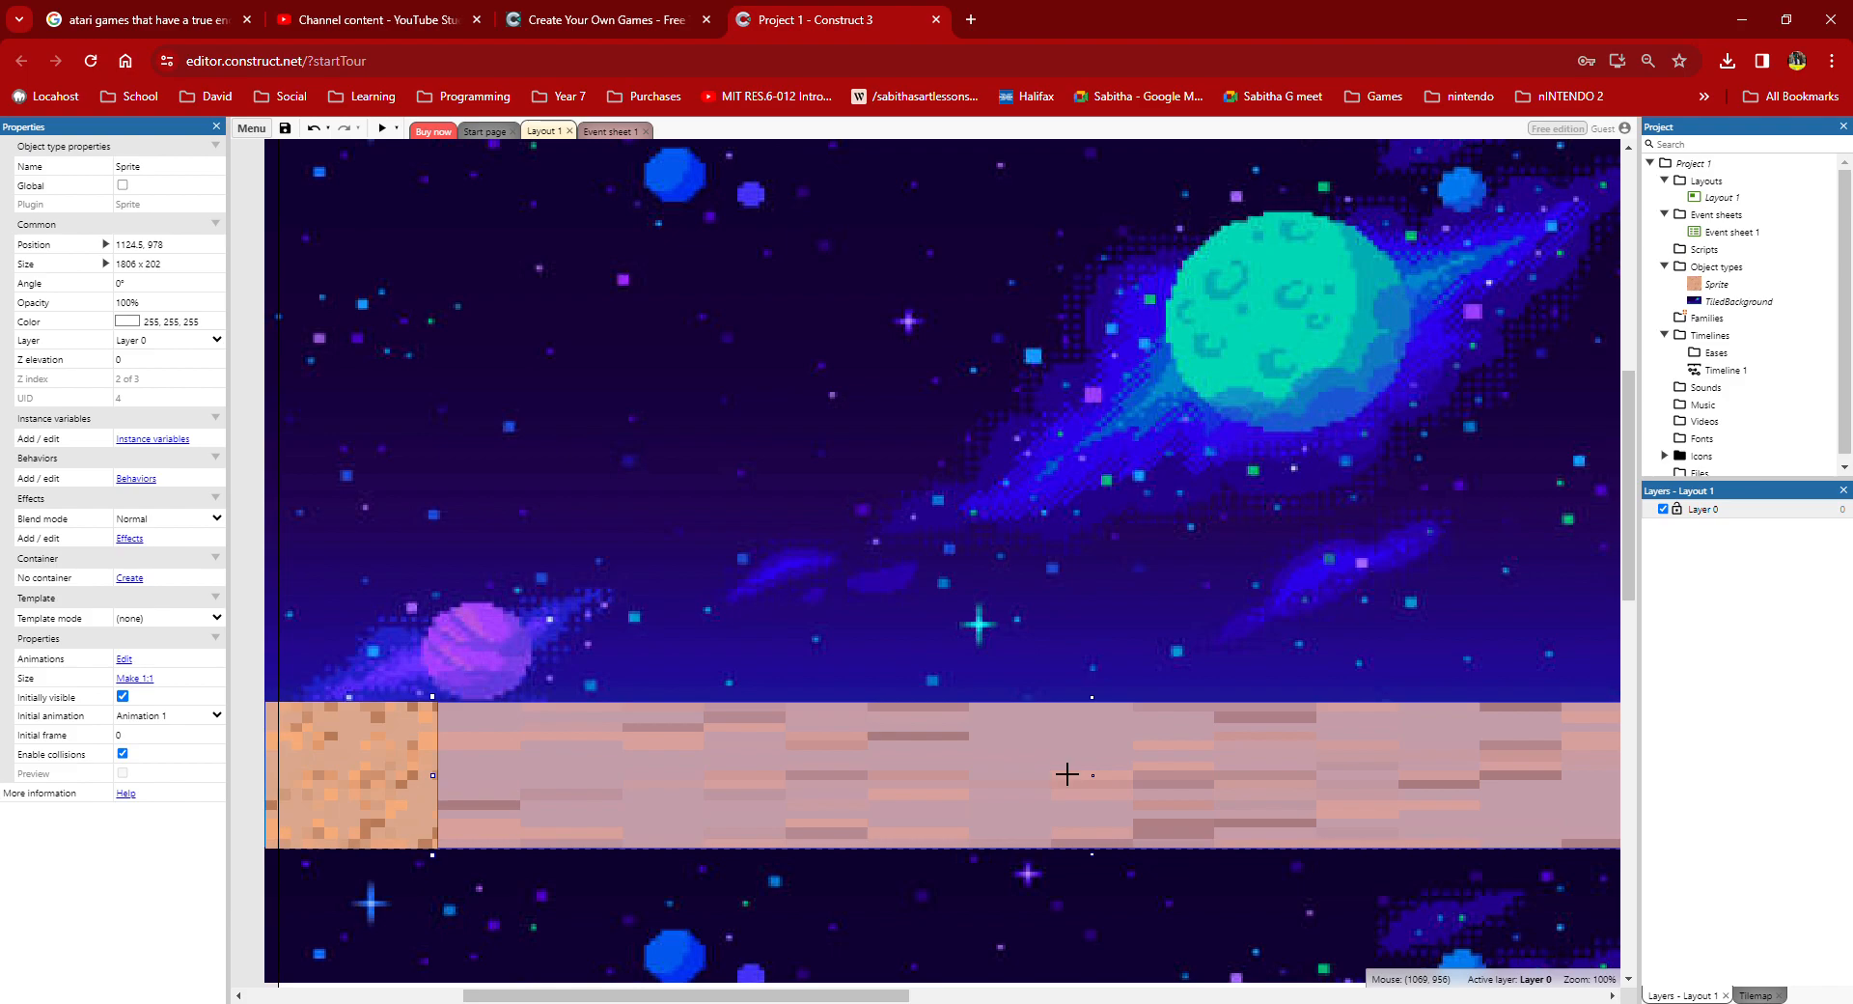
Step: Place a widened copy of the long ground strip along the background's upper edge and preview the layout
click(1005, 804)
drag(873, 804, 839, 459)
middle_drag(869, 310, 571, 410)
middle_drag(1054, 392, 933, 423)
drag(1099, 624, 1238, 624)
click(1139, 450)
click(383, 131)
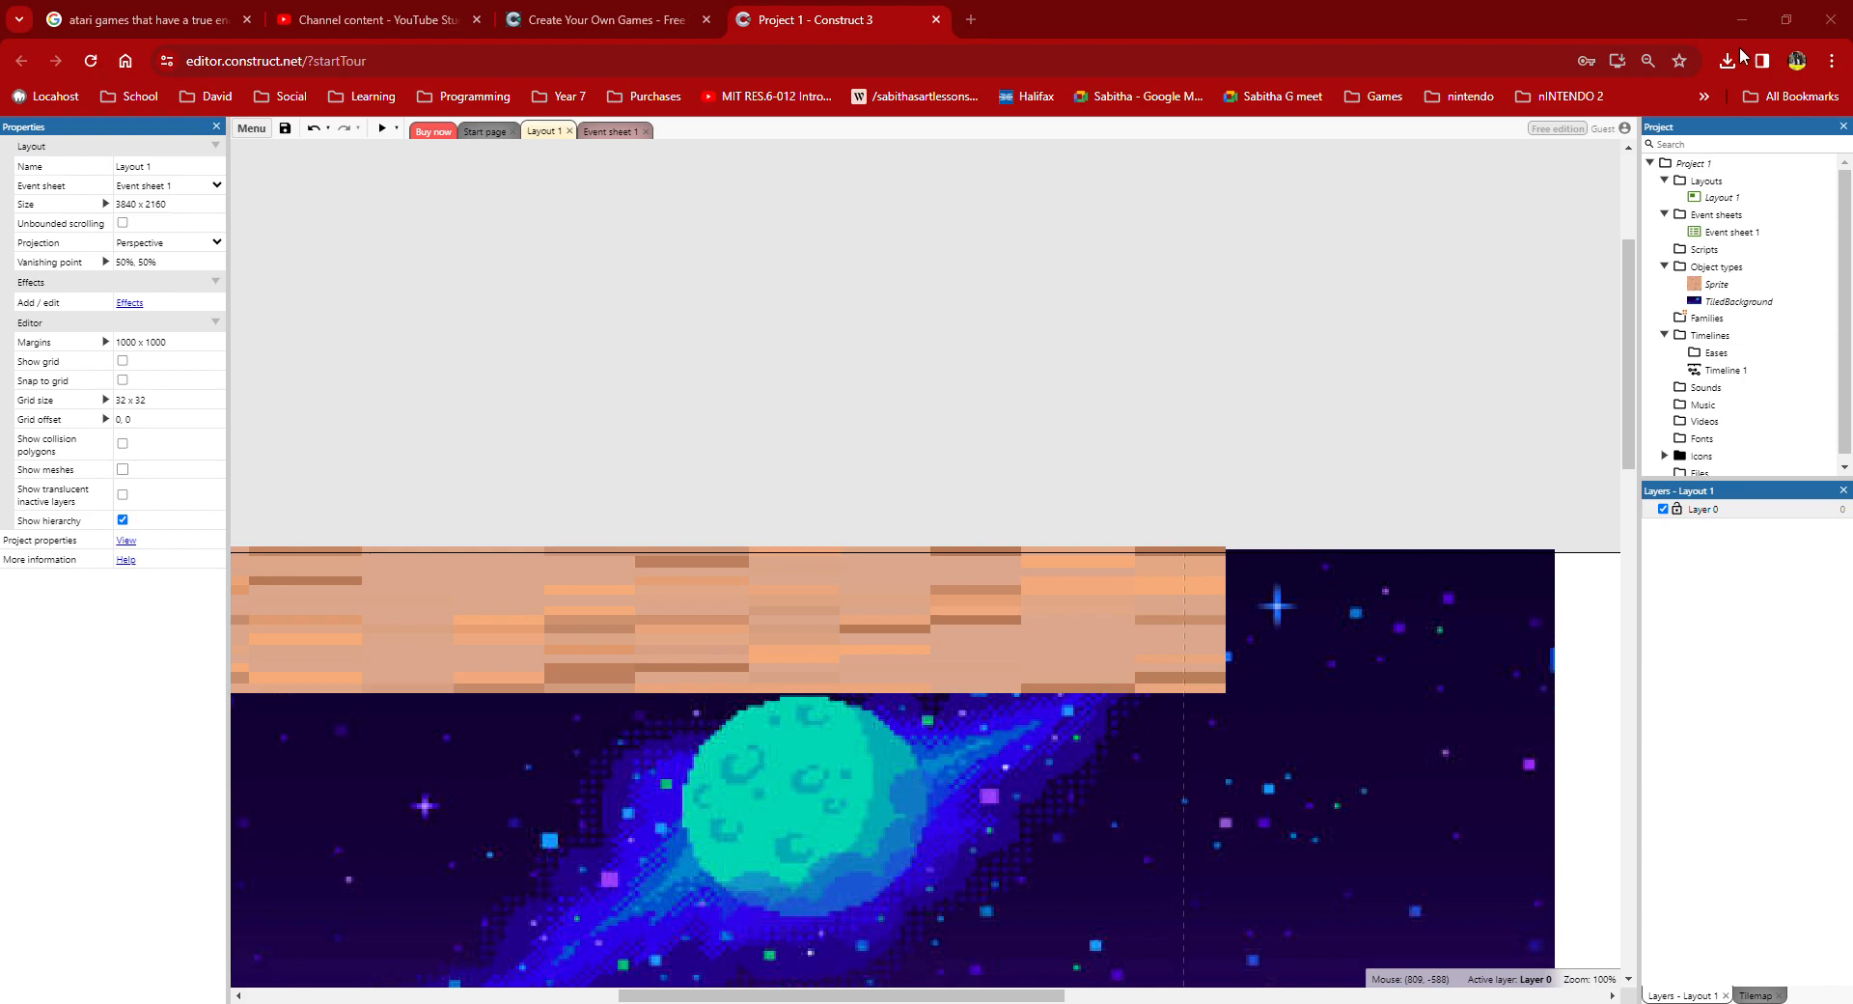
Step: Insert a second Sprite object above the upper ground strip and load the PLAY button image into it
middle_drag(673, 487, 1015, 169)
scroll(880, 483, down, 1)
middle_drag(872, 518, 1067, 546)
scroll(830, 419, up, 2)
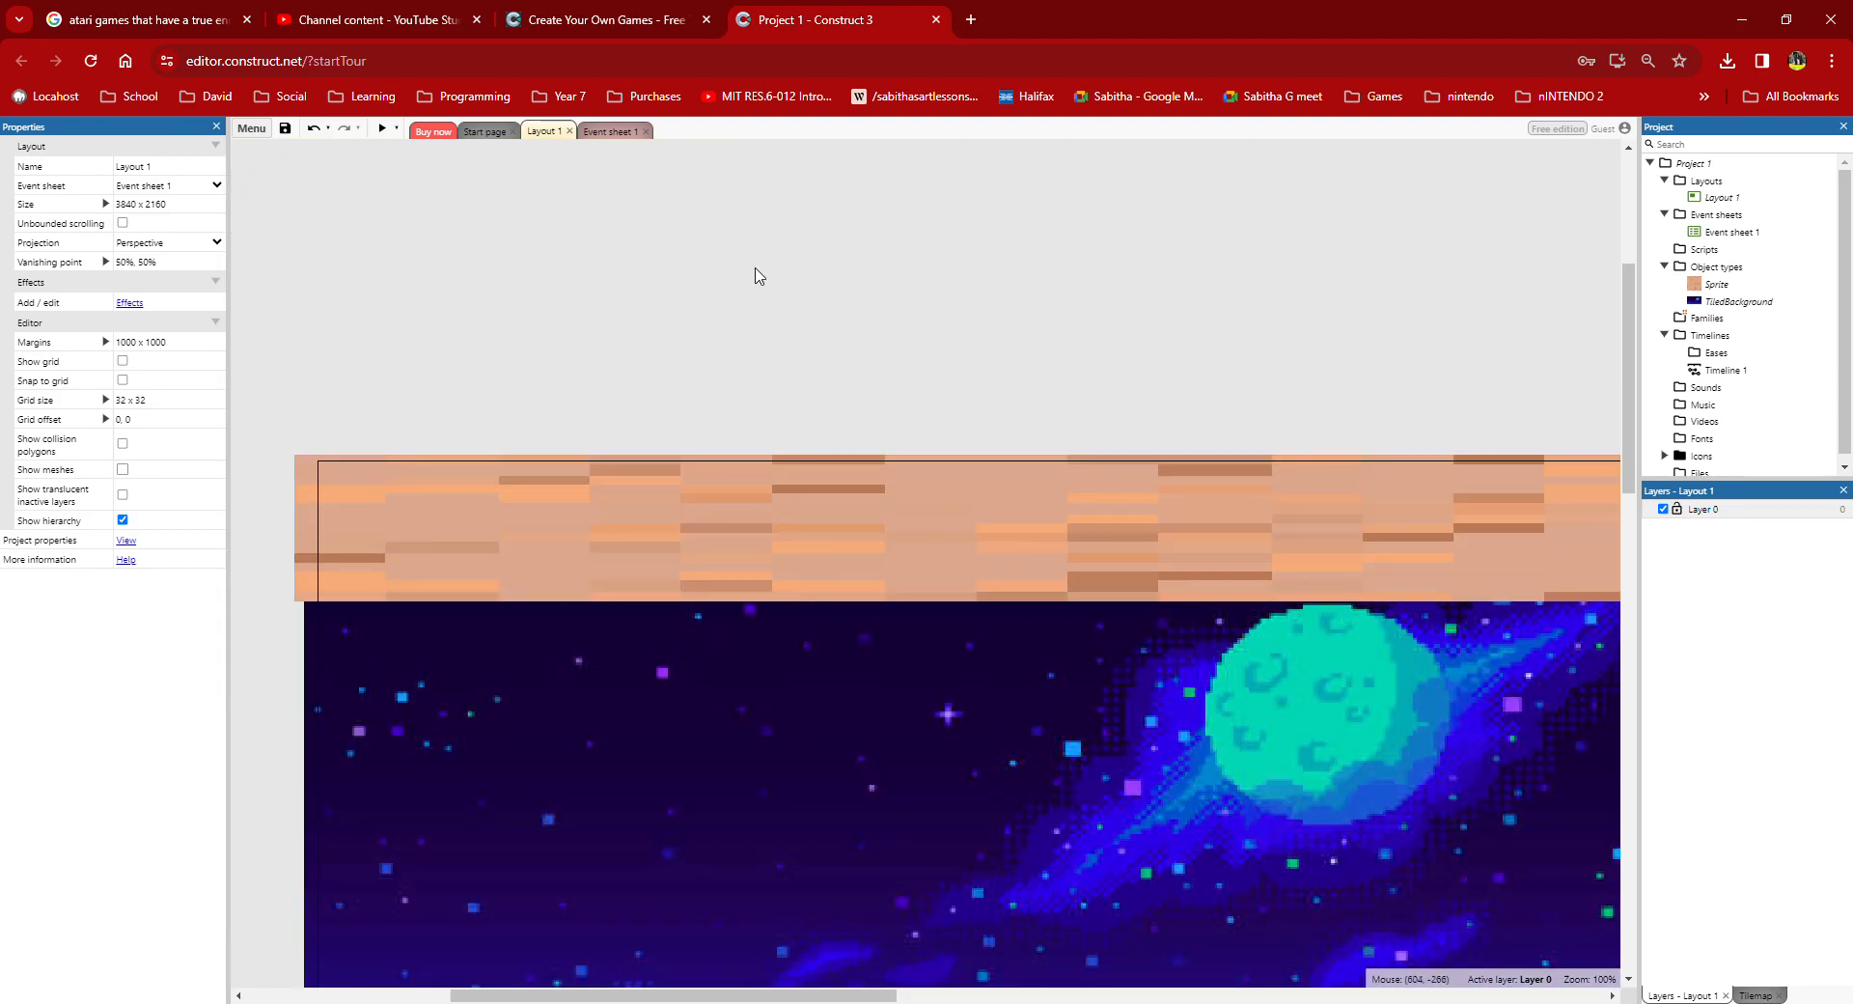
double_click(760, 277)
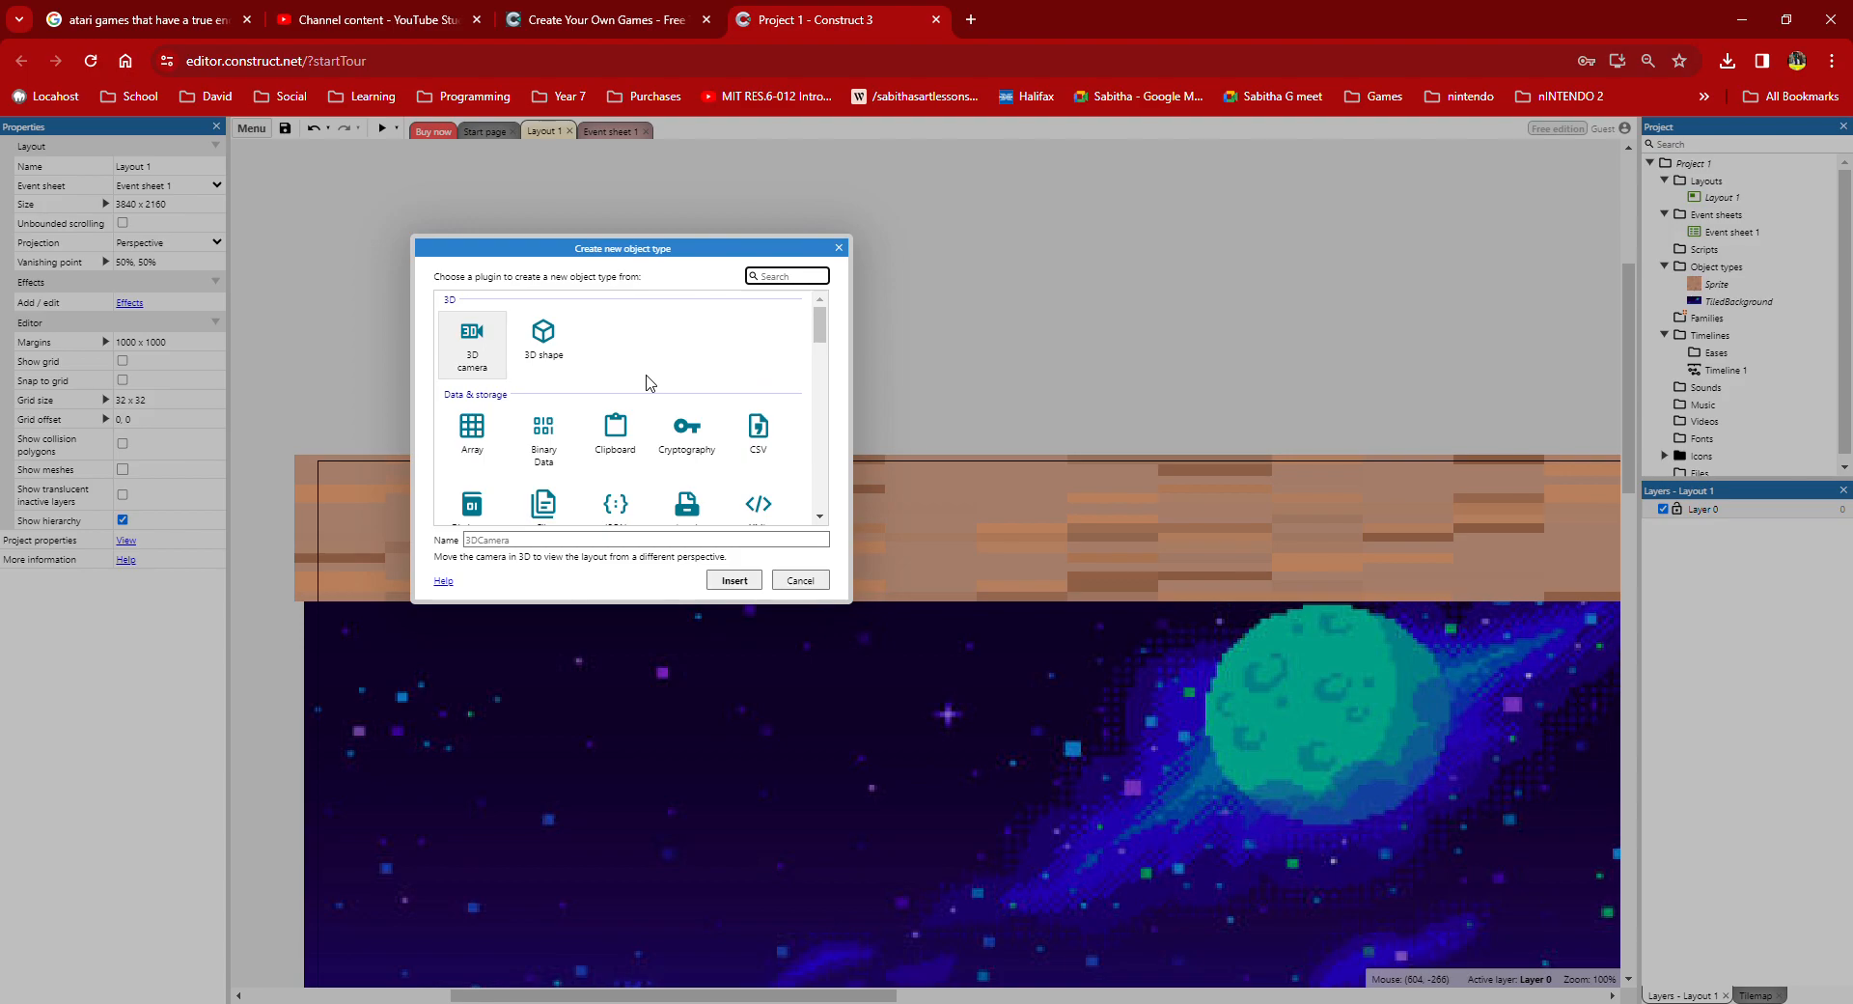
scroll(642, 386, down, 5)
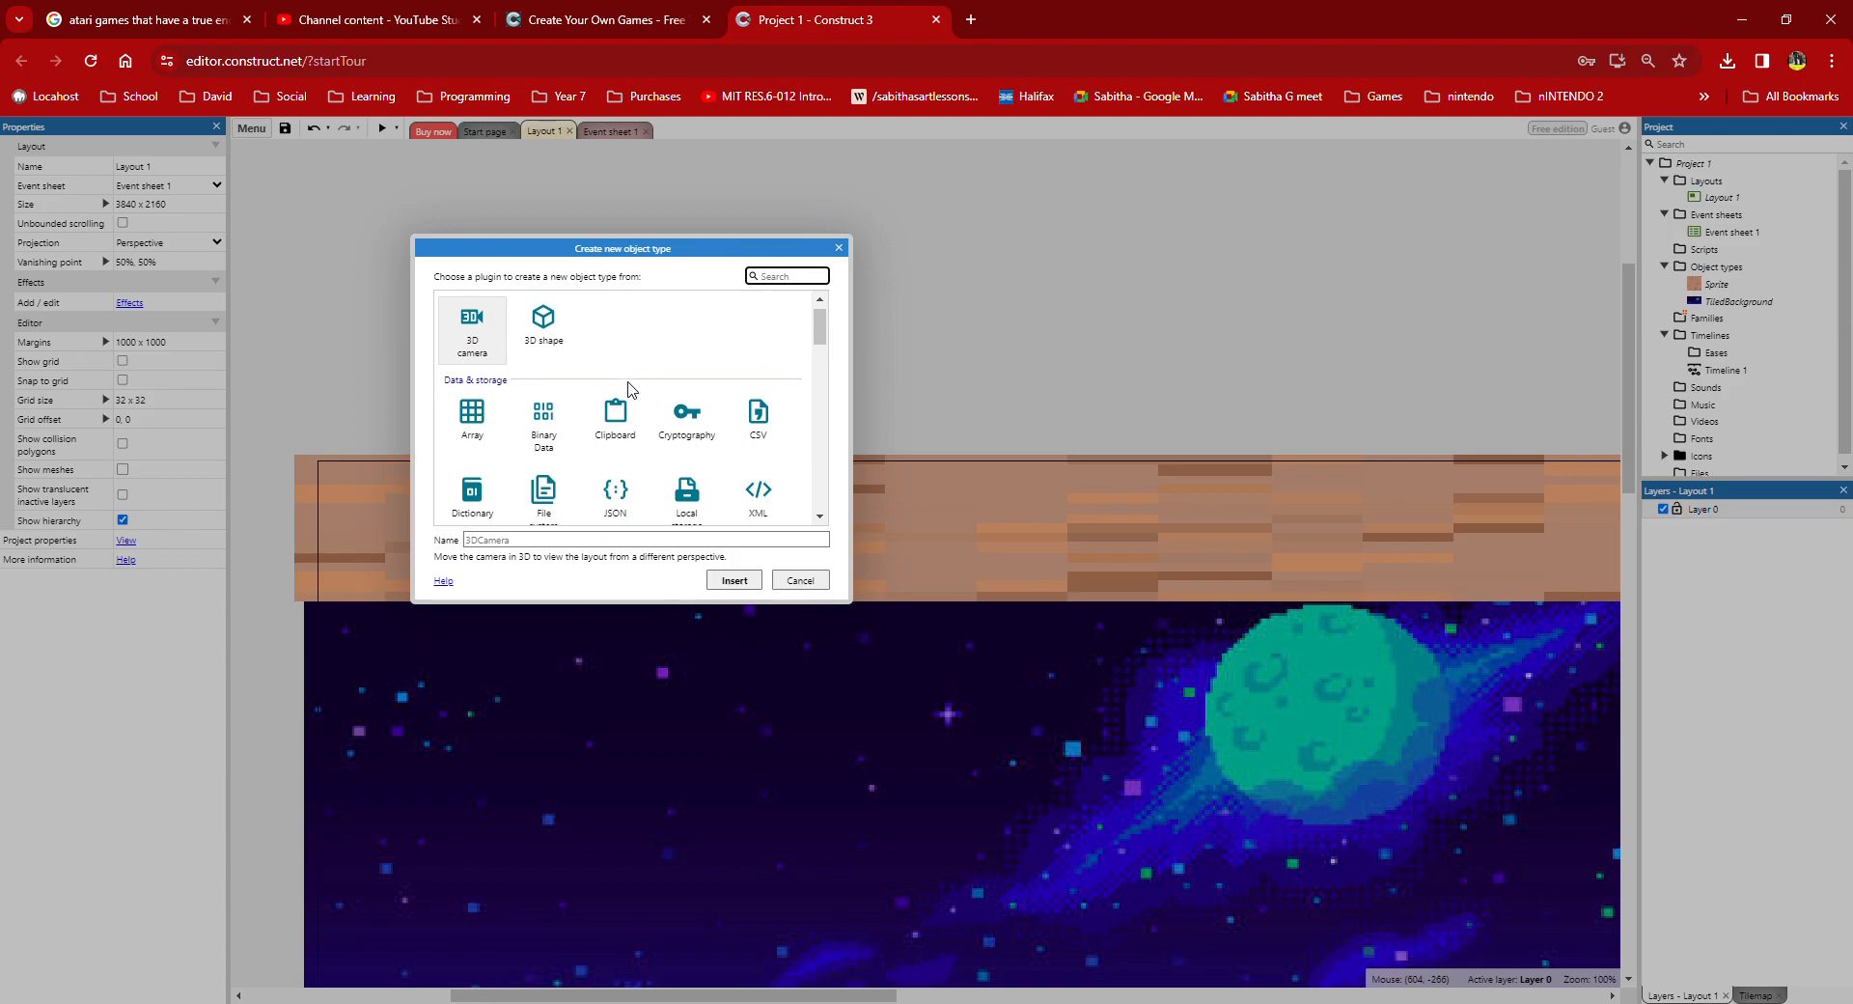
double_click(688, 413)
click(836, 336)
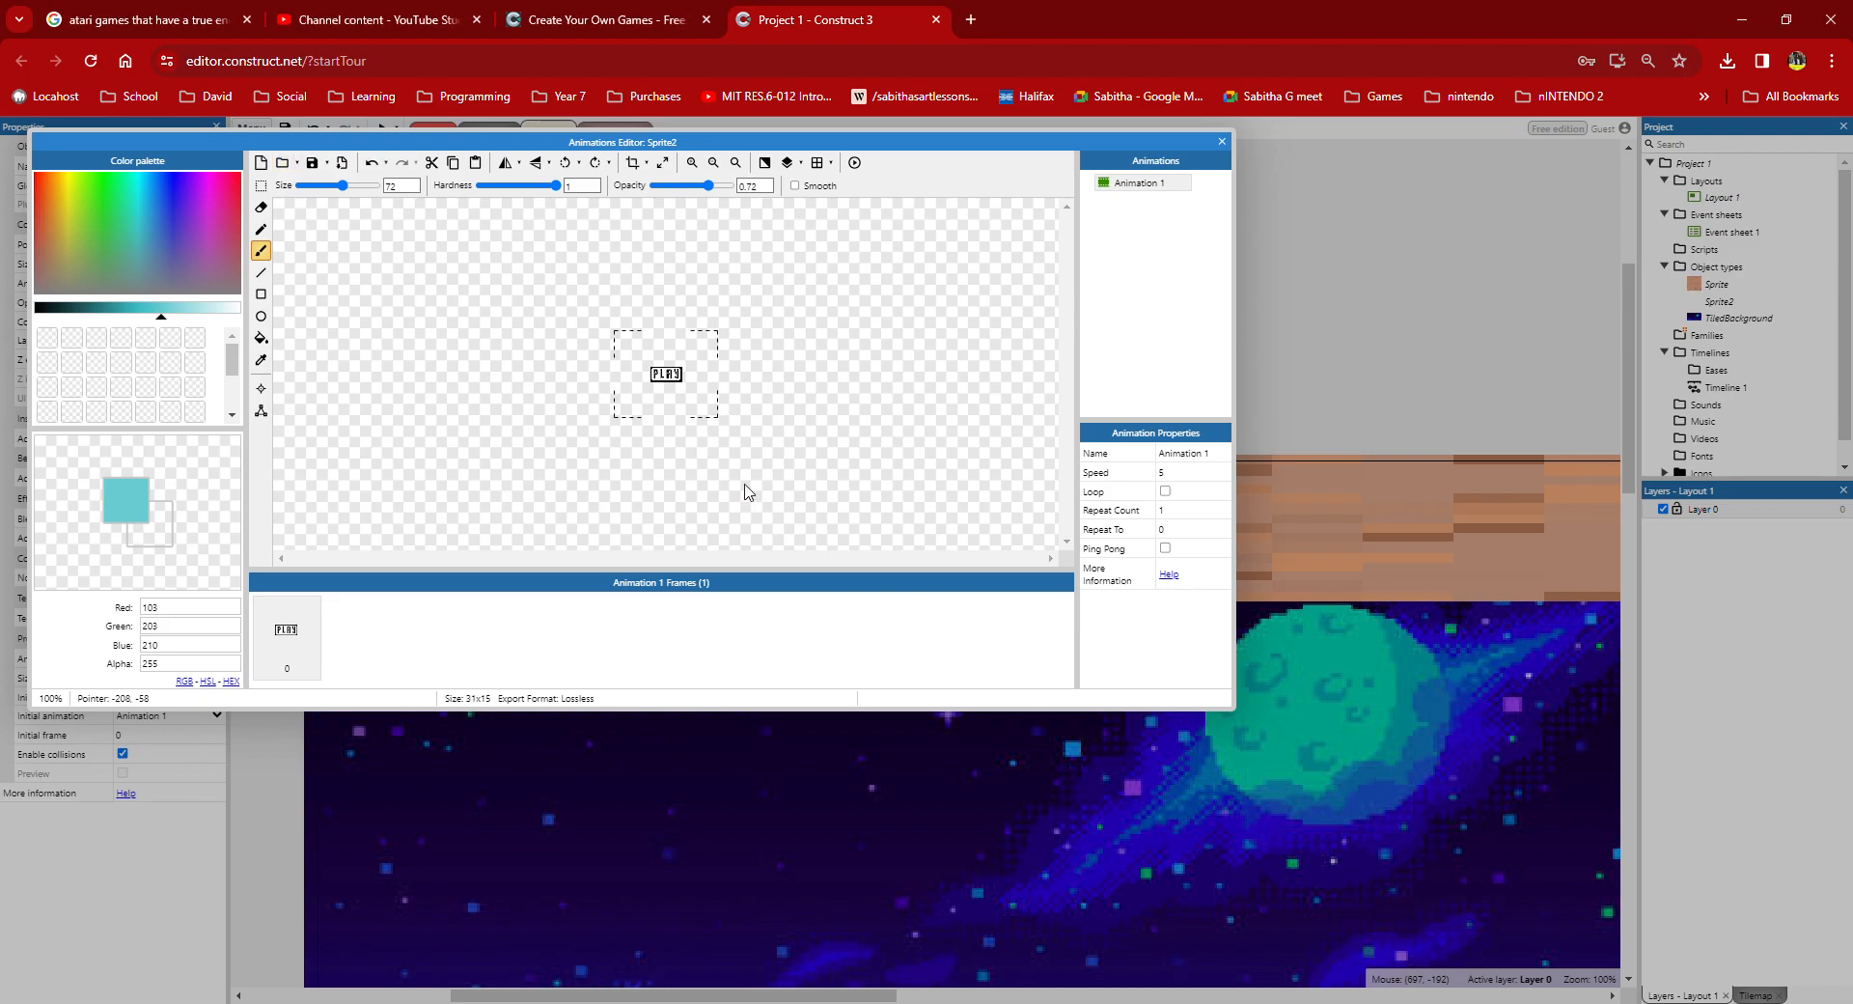
Step: Resize the PLAY button's image canvas to 64 x 64 pixels with the image stretched, and close the animations editor
click(662, 162)
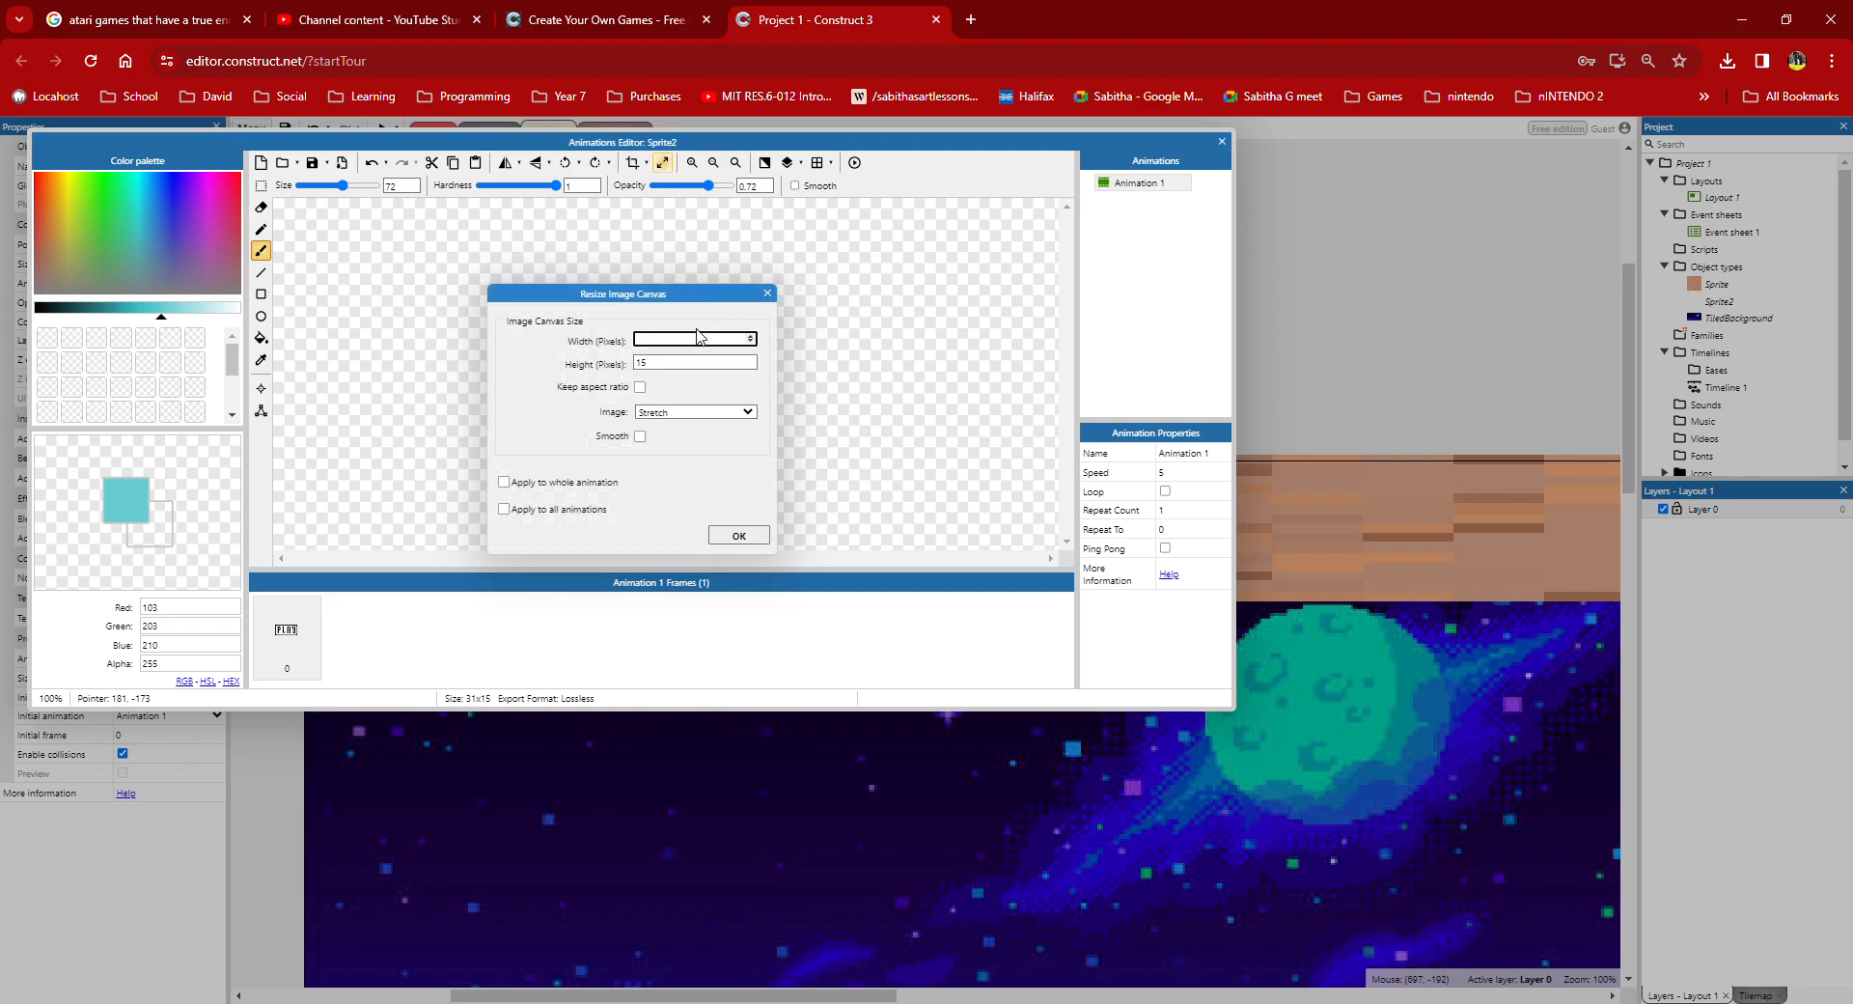
double_click(725, 366)
click(738, 536)
click(1227, 143)
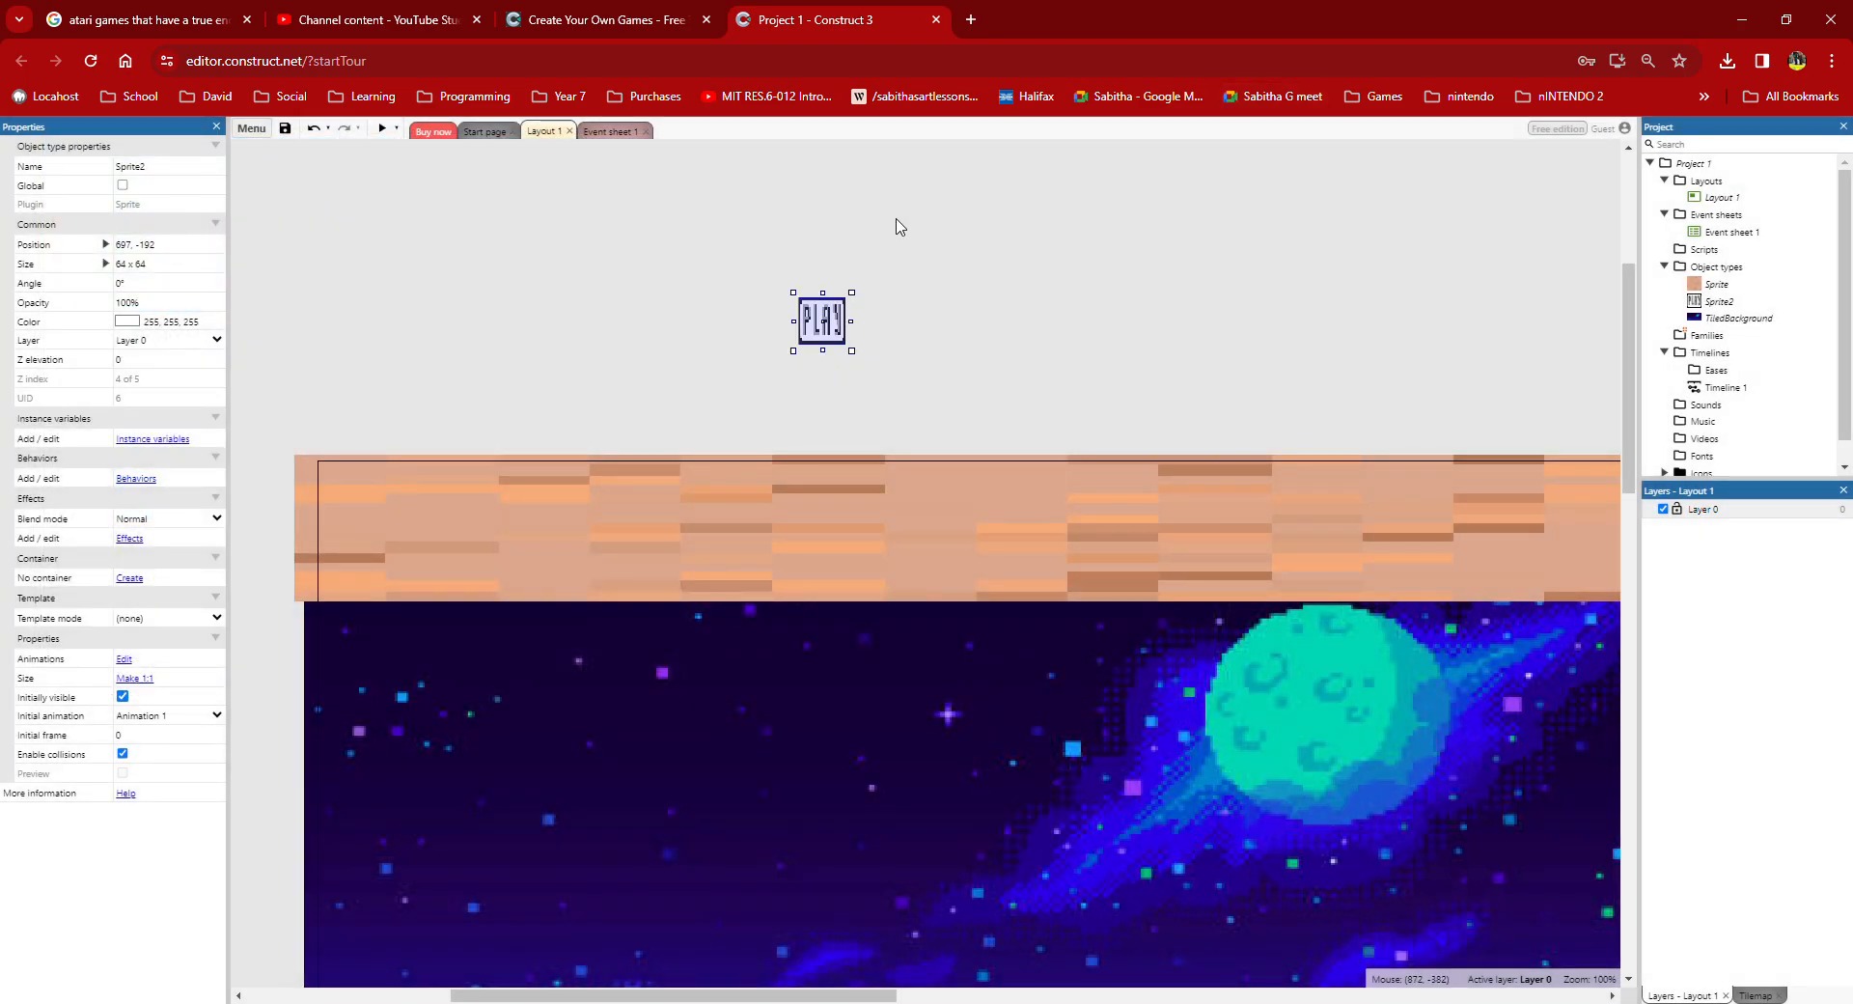
Step: Enlarge the PLAY button to about 409 x 118 and place it between the ground strips at about 925, 699
drag(853, 351, 1096, 394)
drag(988, 340, 1054, 900)
scroll(1055, 802, down, 4)
drag(1006, 519, 987, 579)
scroll(959, 531, up, 4)
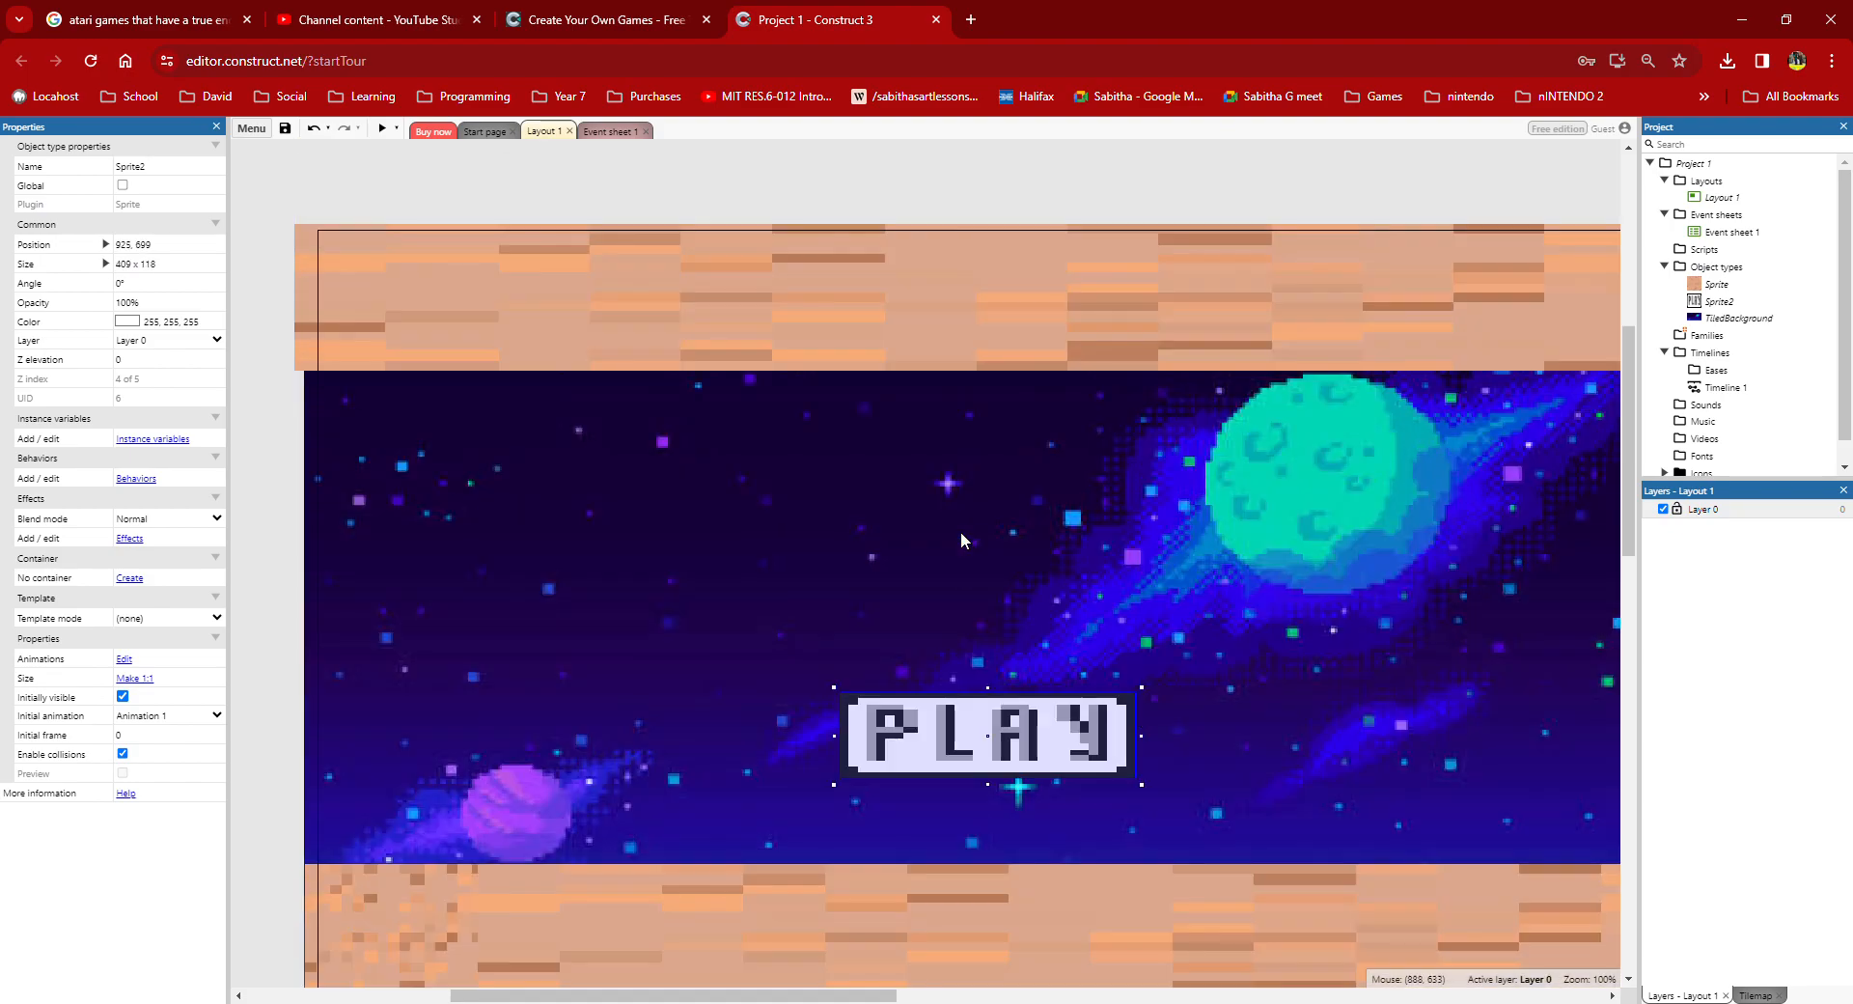
Step: Make the upper ground strip taller by extending its lower edge down over the top of the large teal planet
click(984, 404)
drag(1035, 421, 1032, 532)
click(905, 229)
double_click(905, 229)
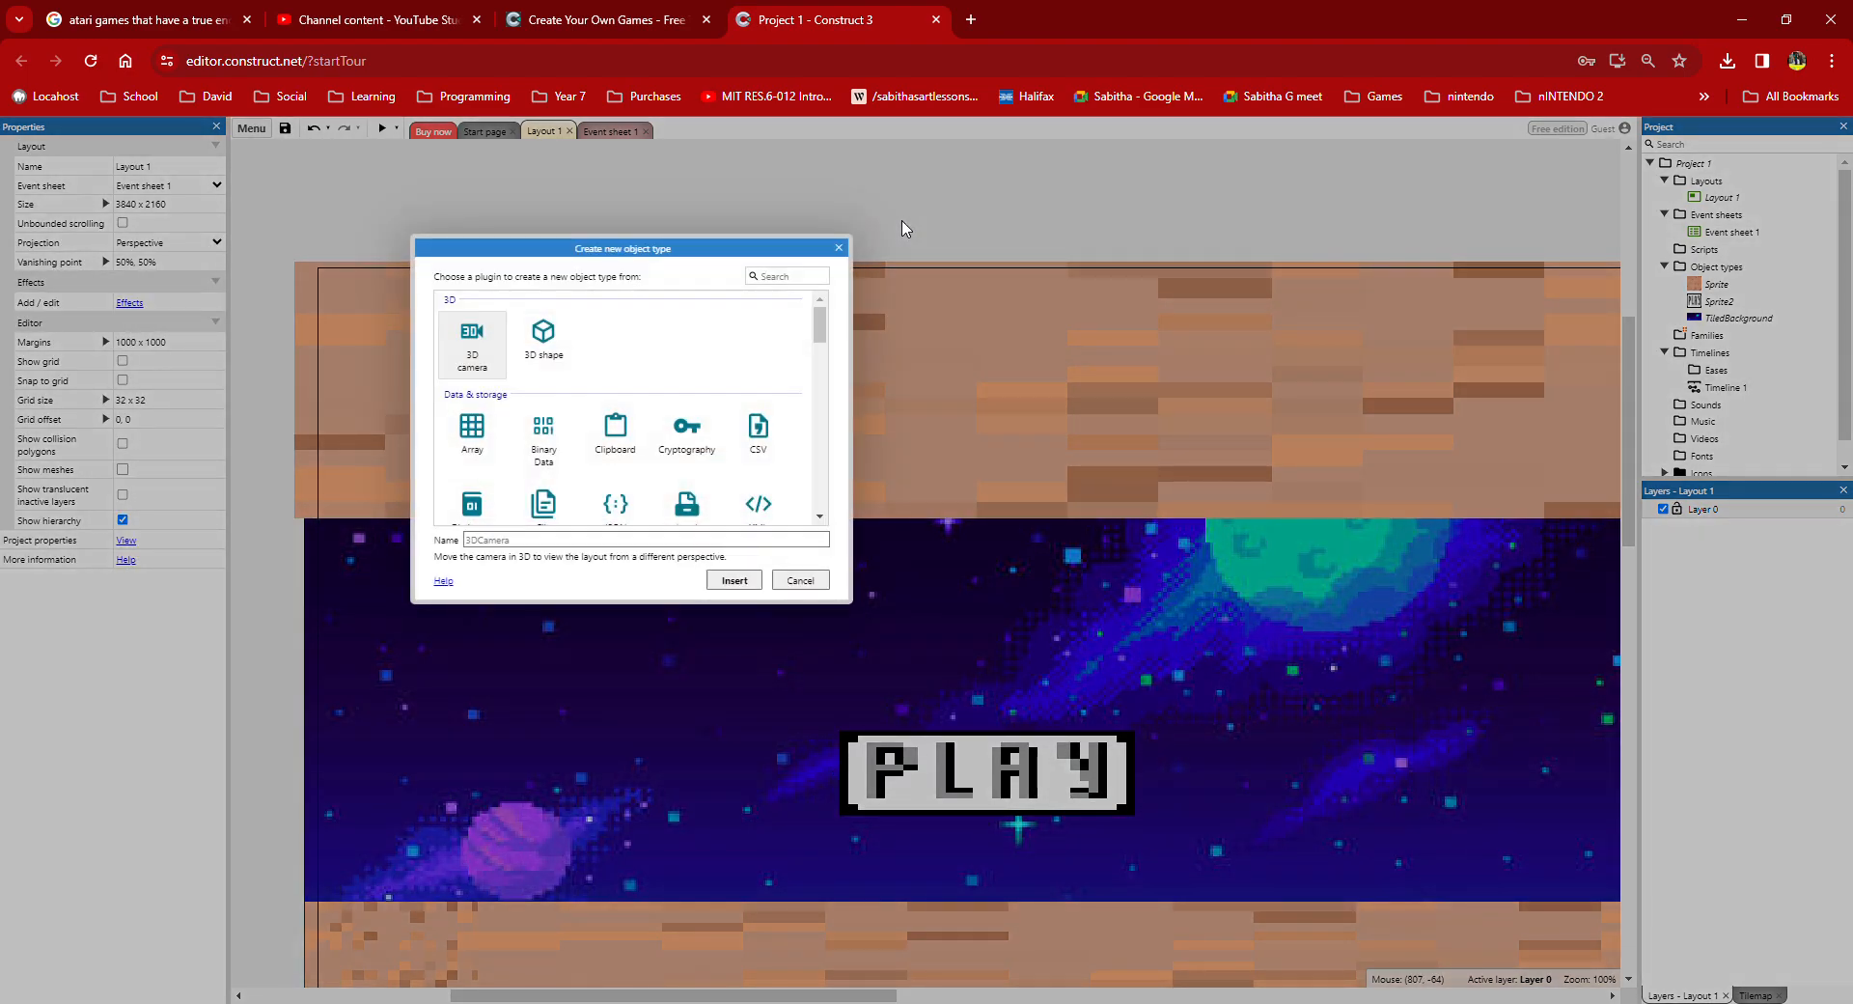
click(839, 248)
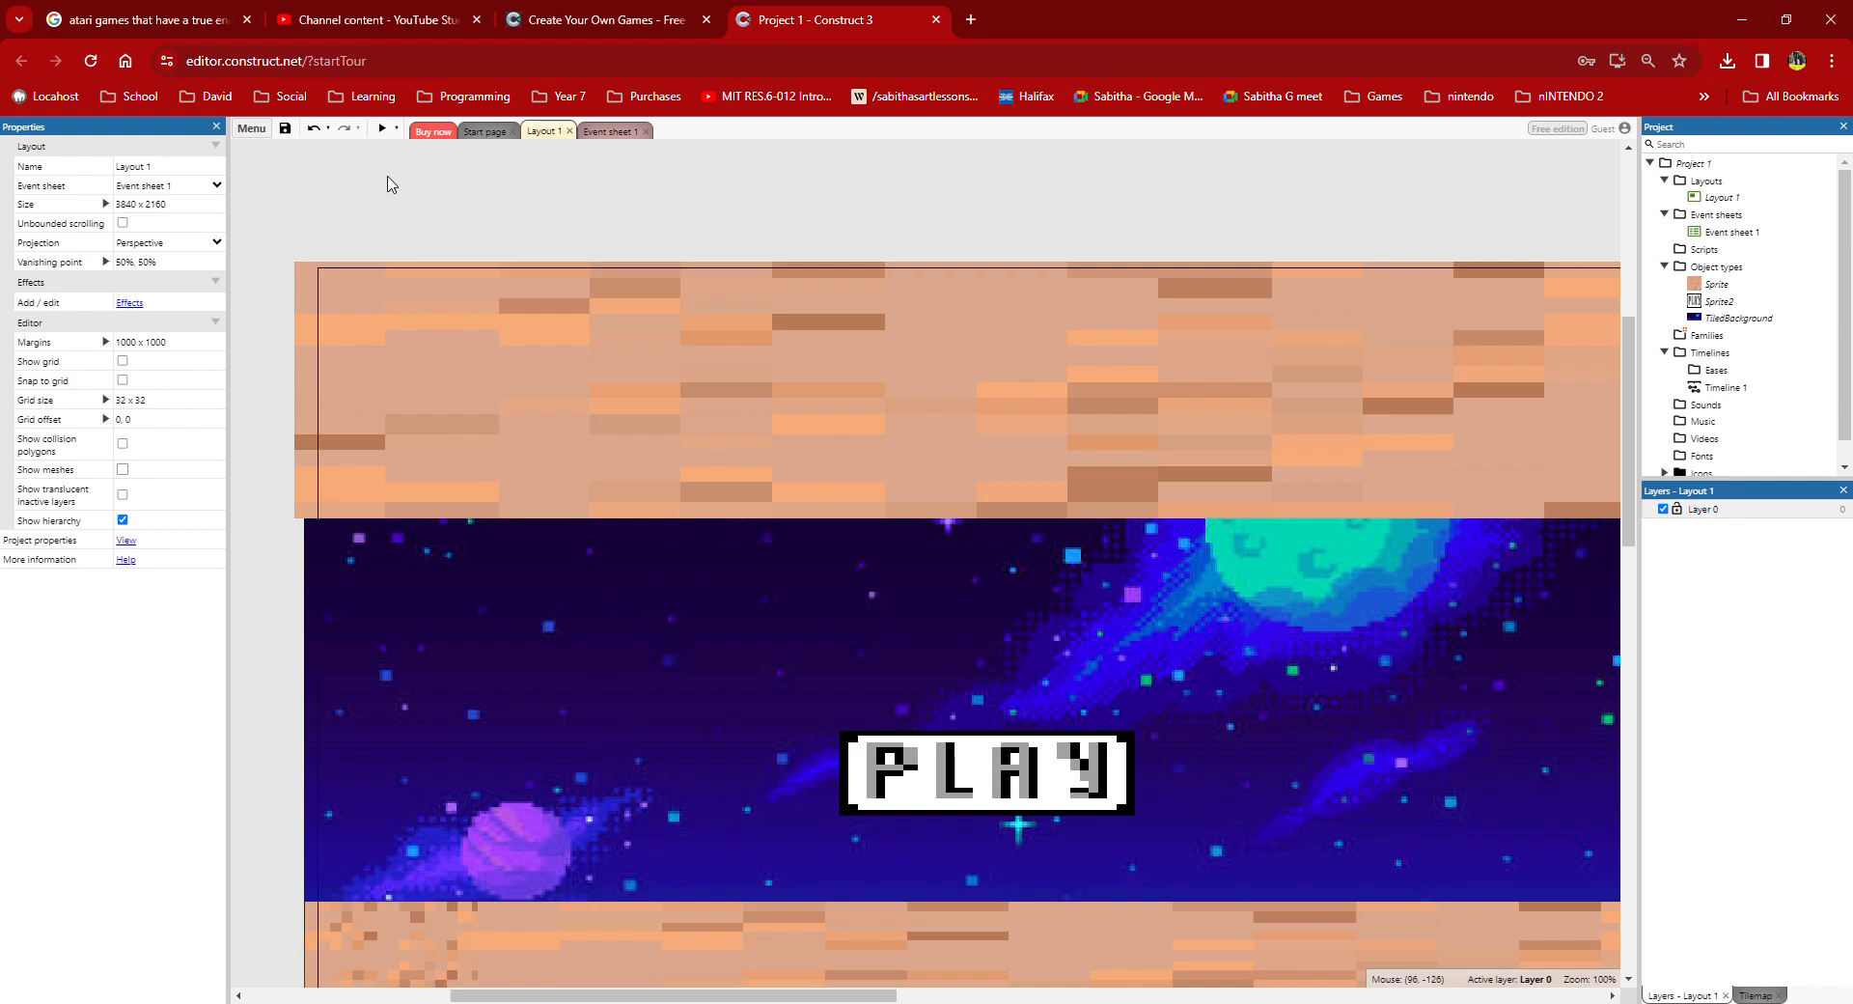
scroll(1008, 425, down, 2)
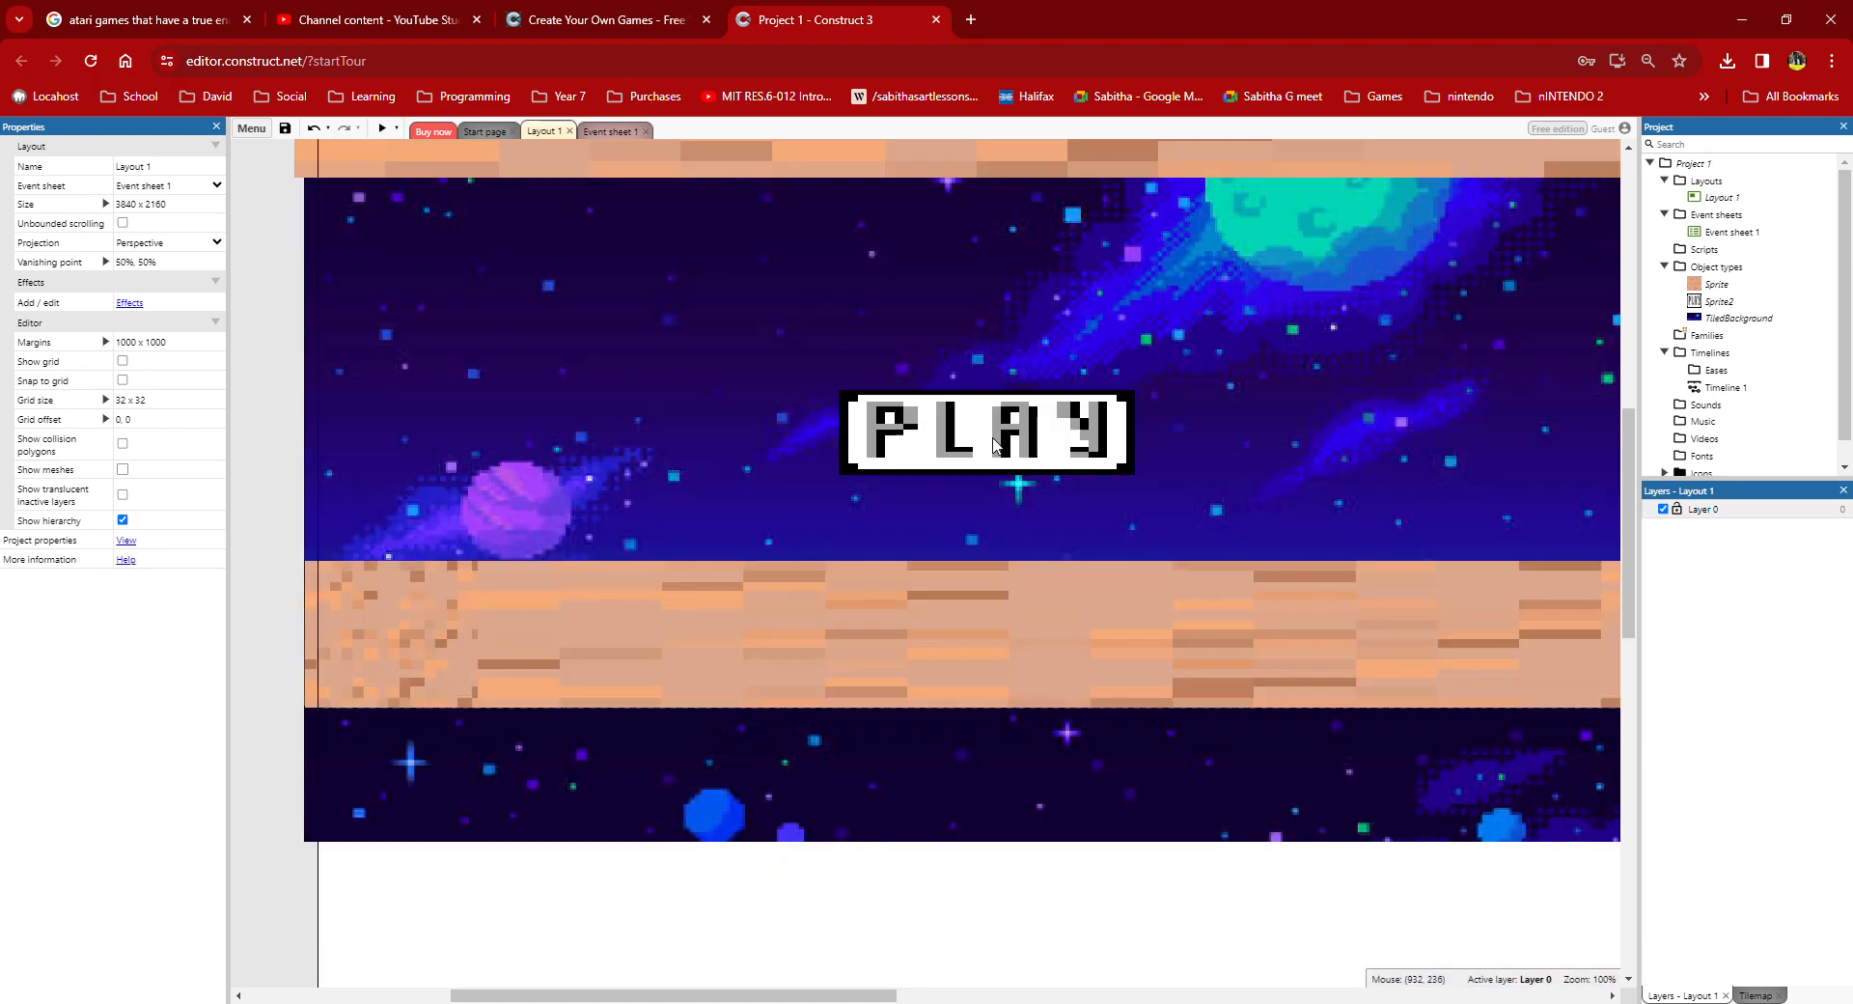
scroll(996, 497, up, 2)
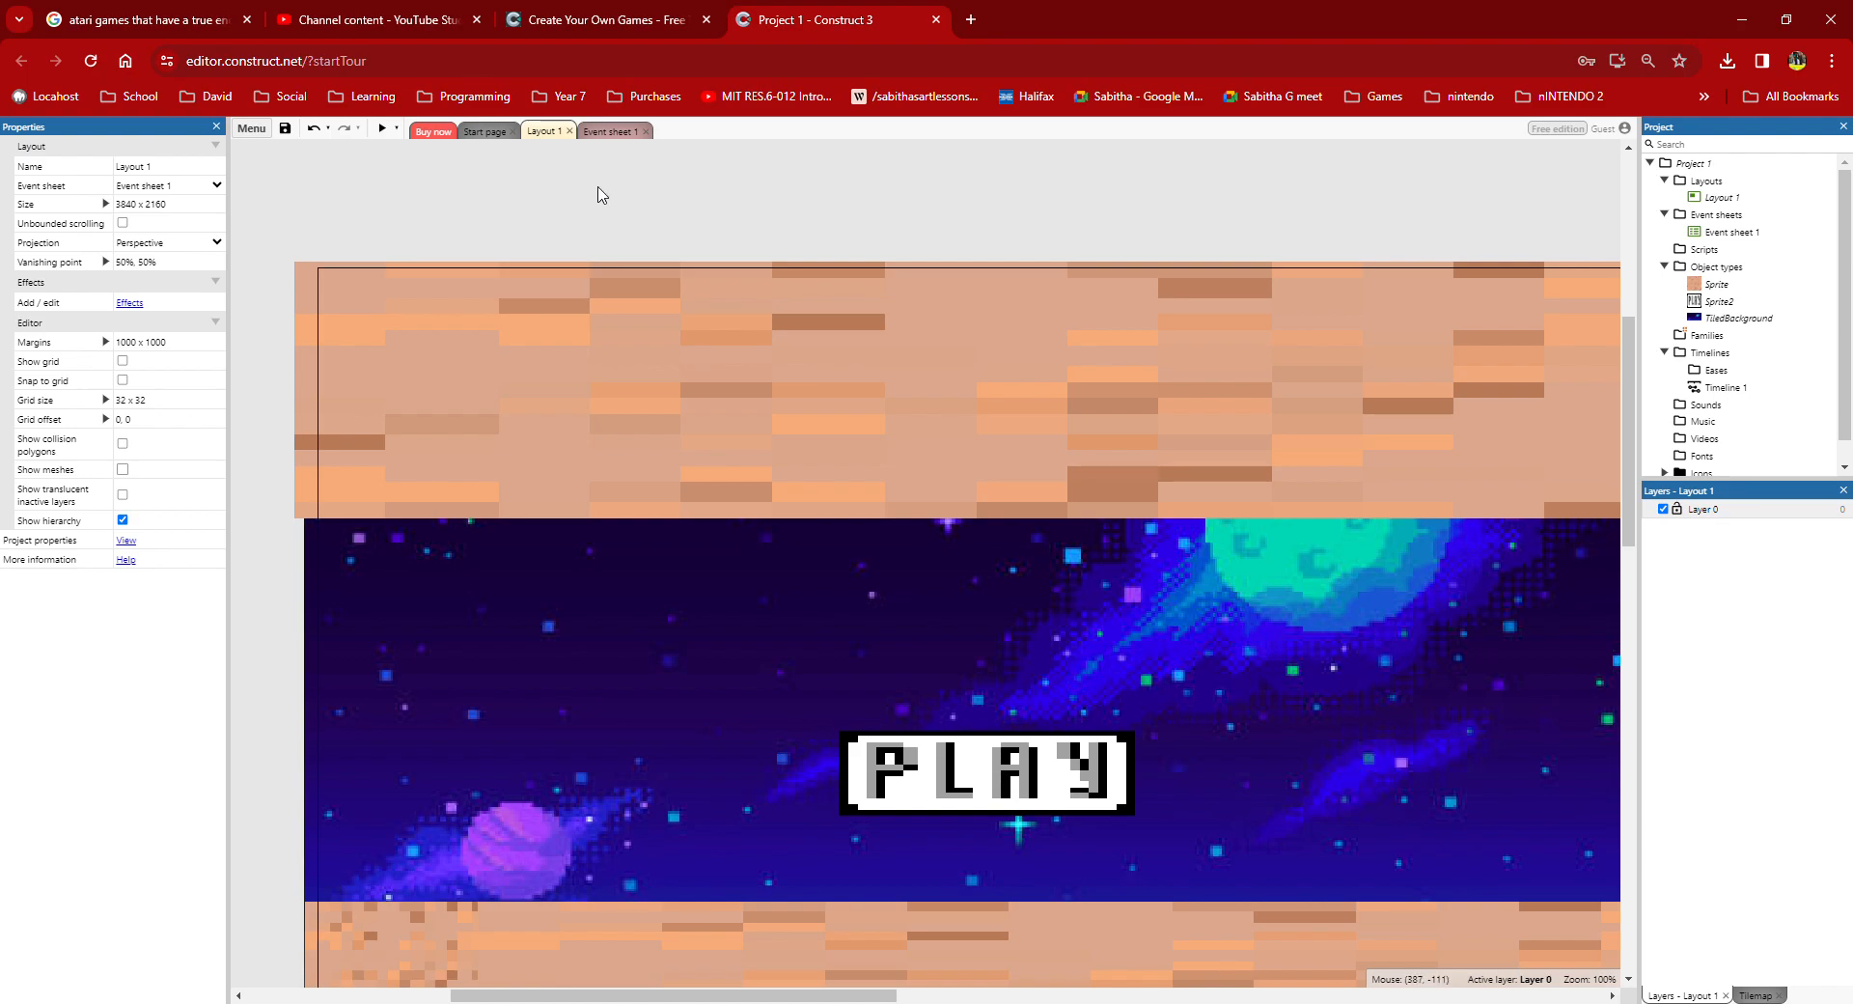
middle_drag(881, 186, 789, 147)
scroll(734, 417, down, 1)
scroll(735, 423, up, 1)
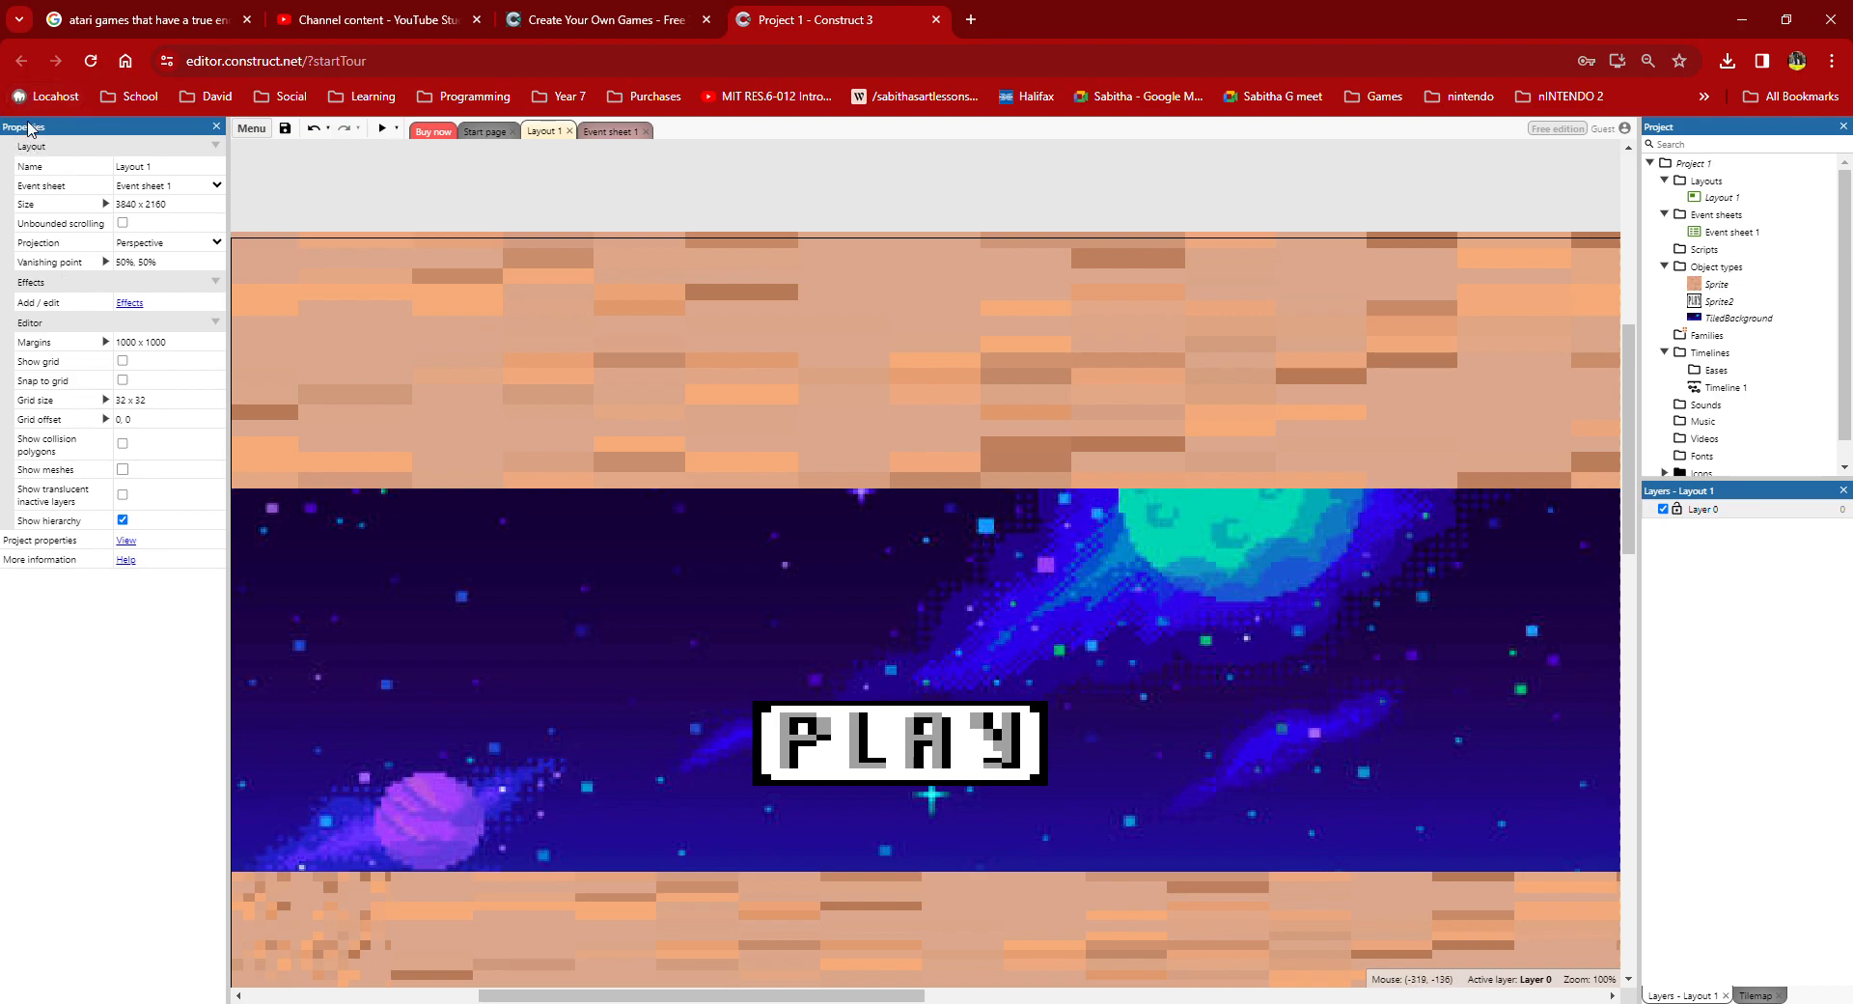
Step: Widen the properties area slightly and insert a Text object on the upper ground strip at about 734, 154
mouse_move(229, 198)
mouse_down()
mouse_move(360, 207)
mouse_move(14, 272)
mouse_move(244, 223)
mouse_up()
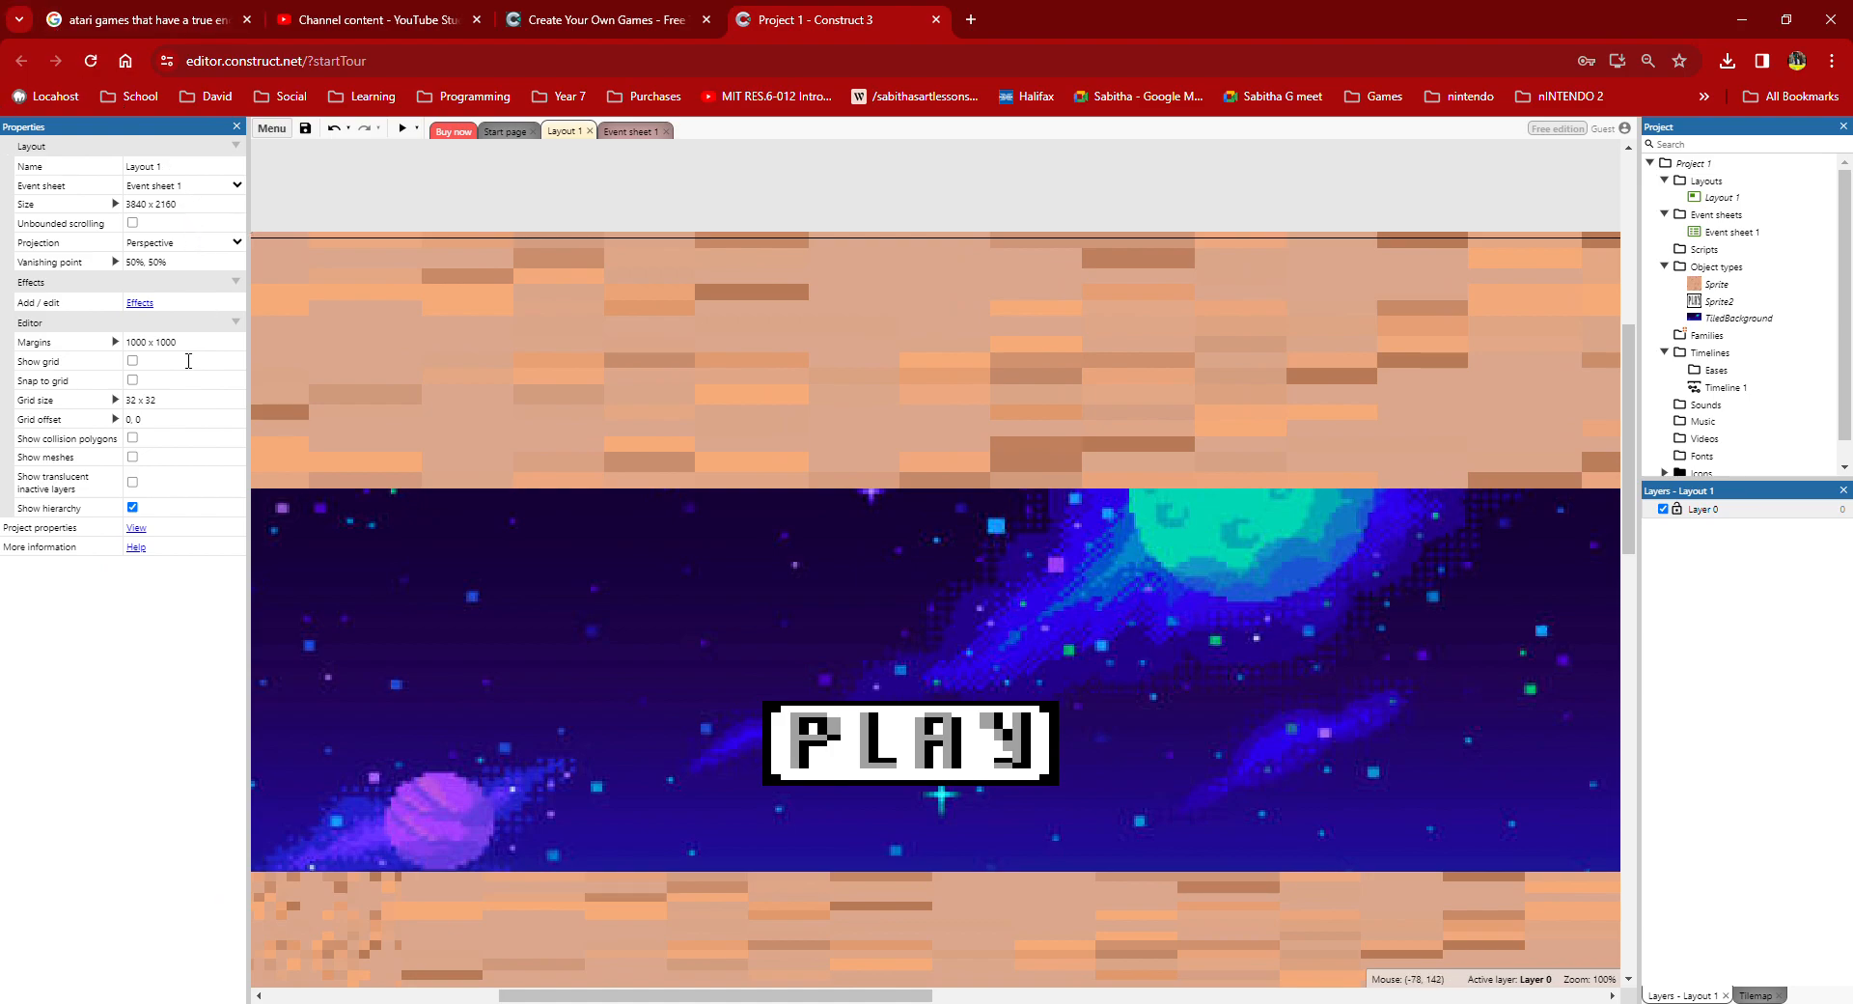
double_click(763, 204)
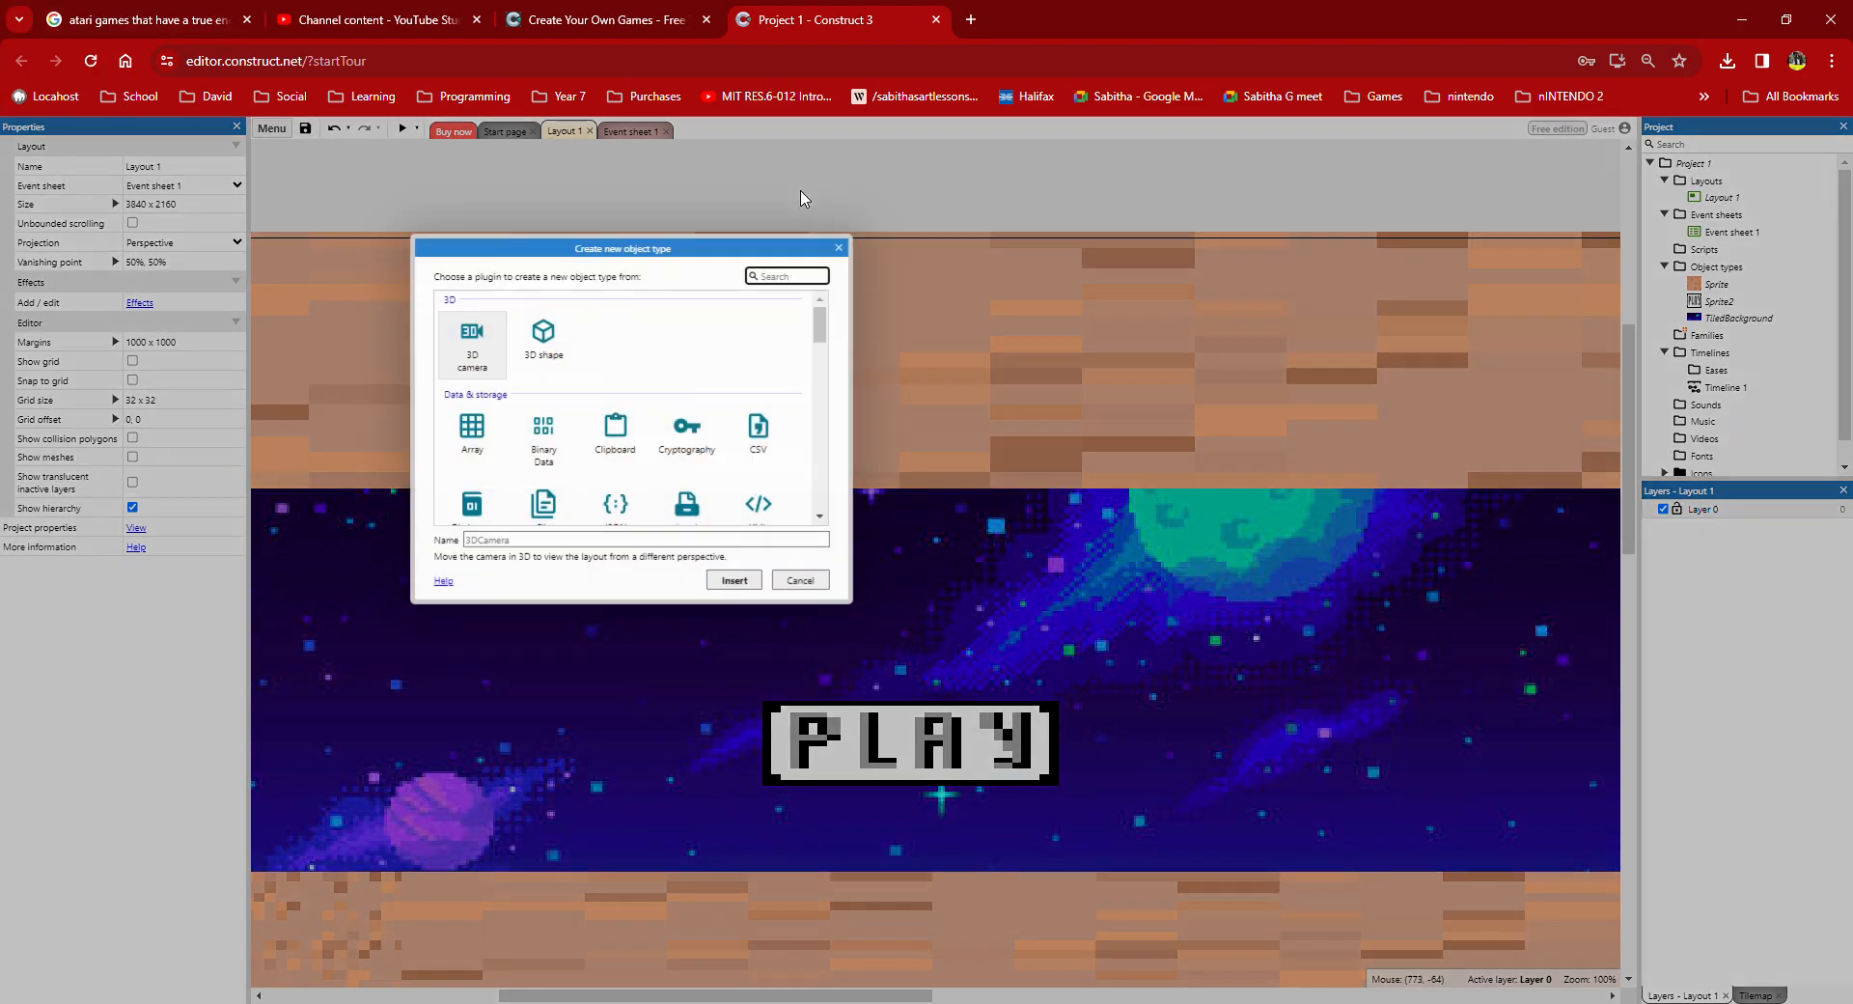
scroll(608, 361, down, 2)
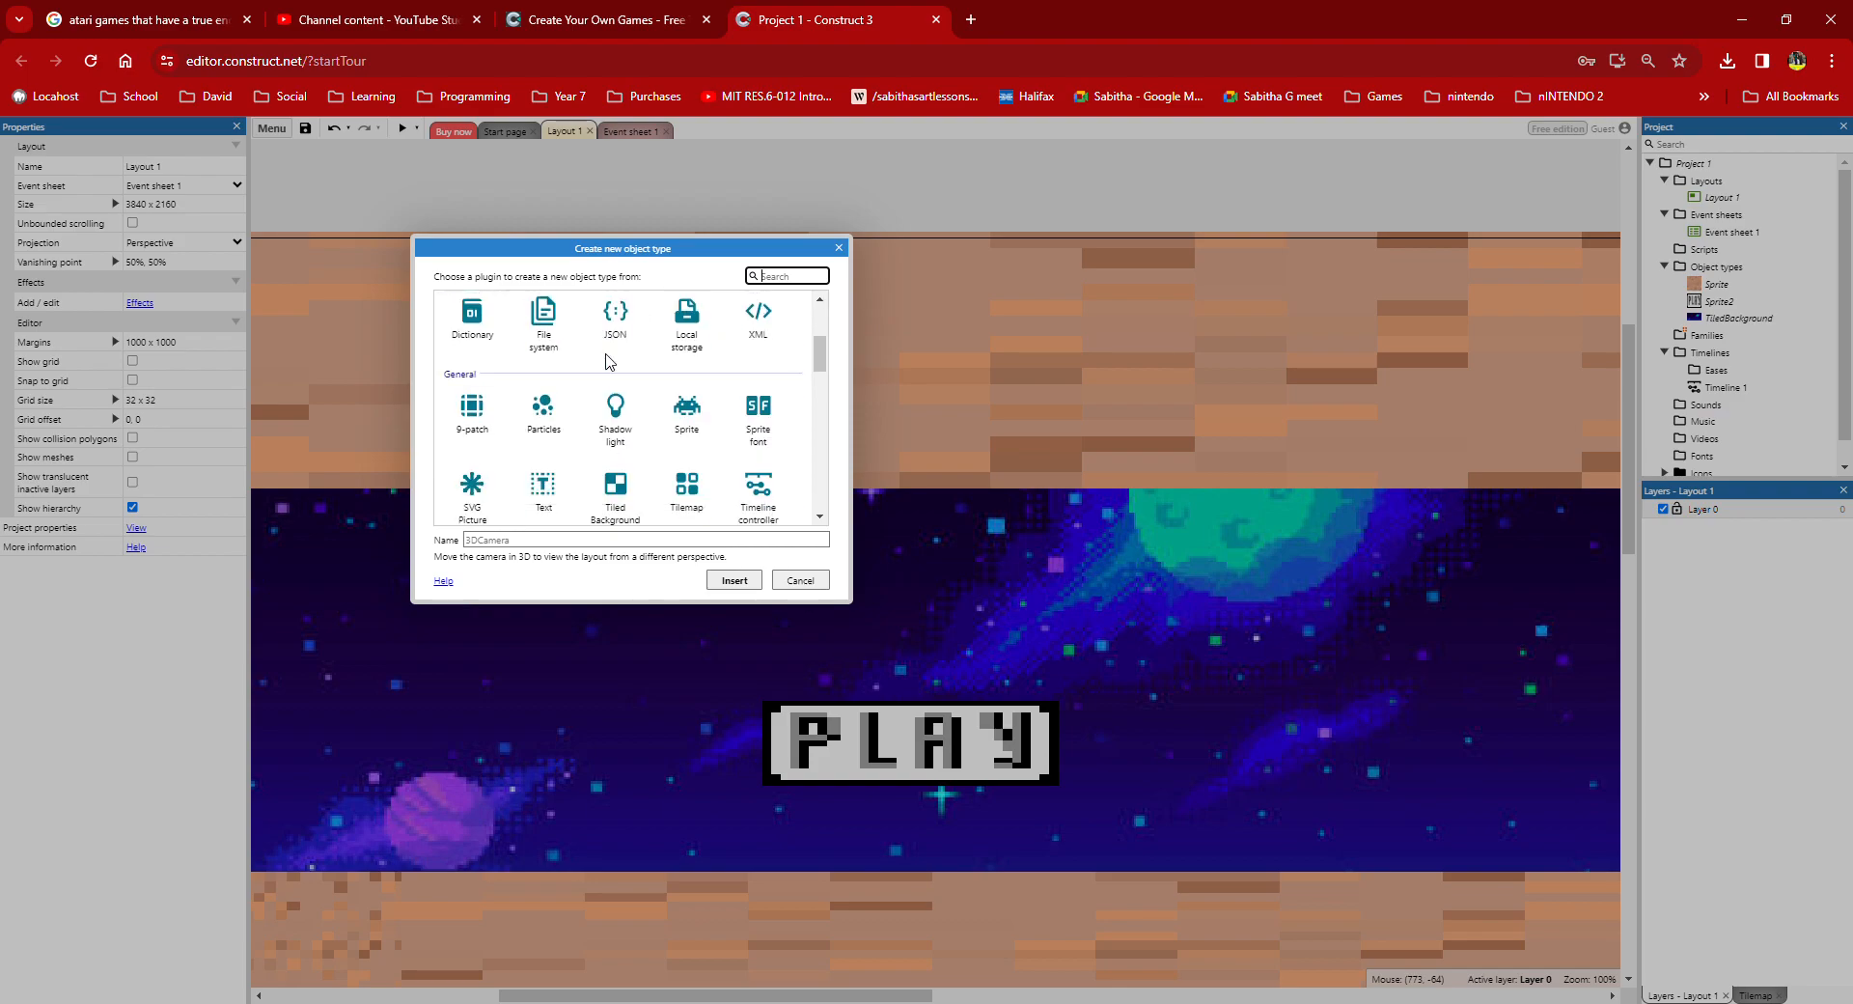
double_click(533, 475)
click(770, 345)
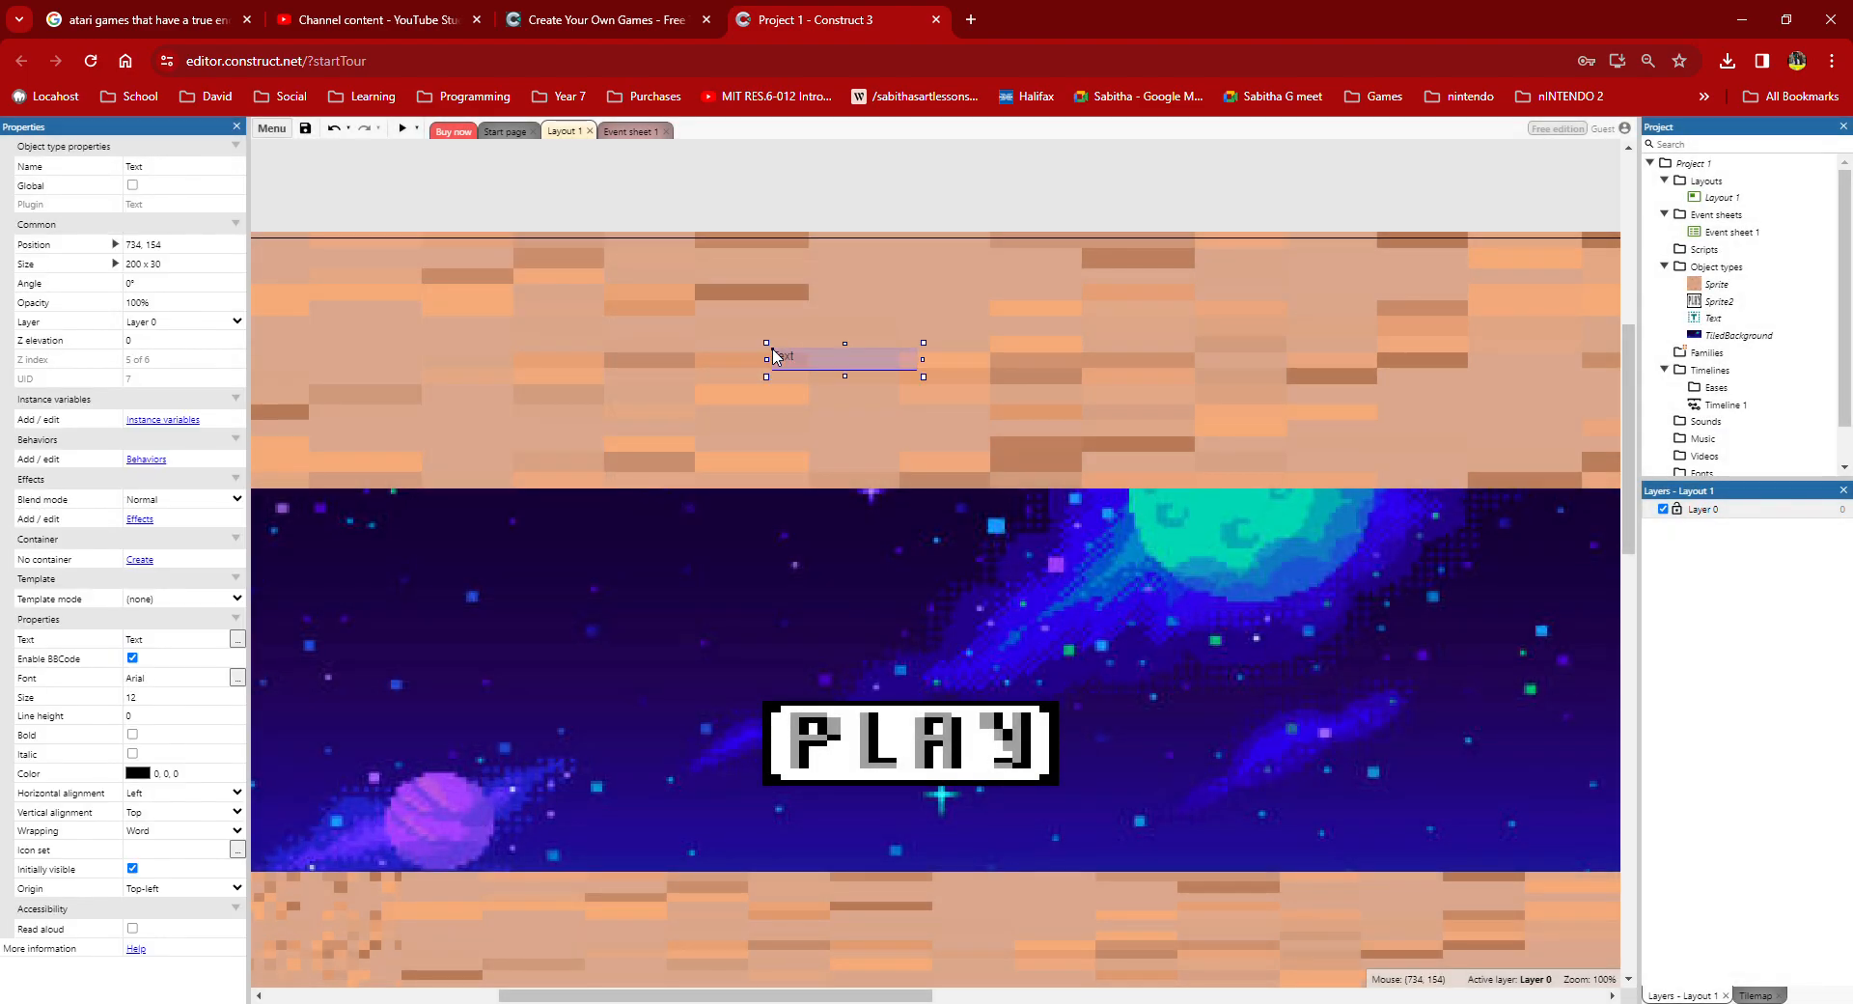
double_click(832, 364)
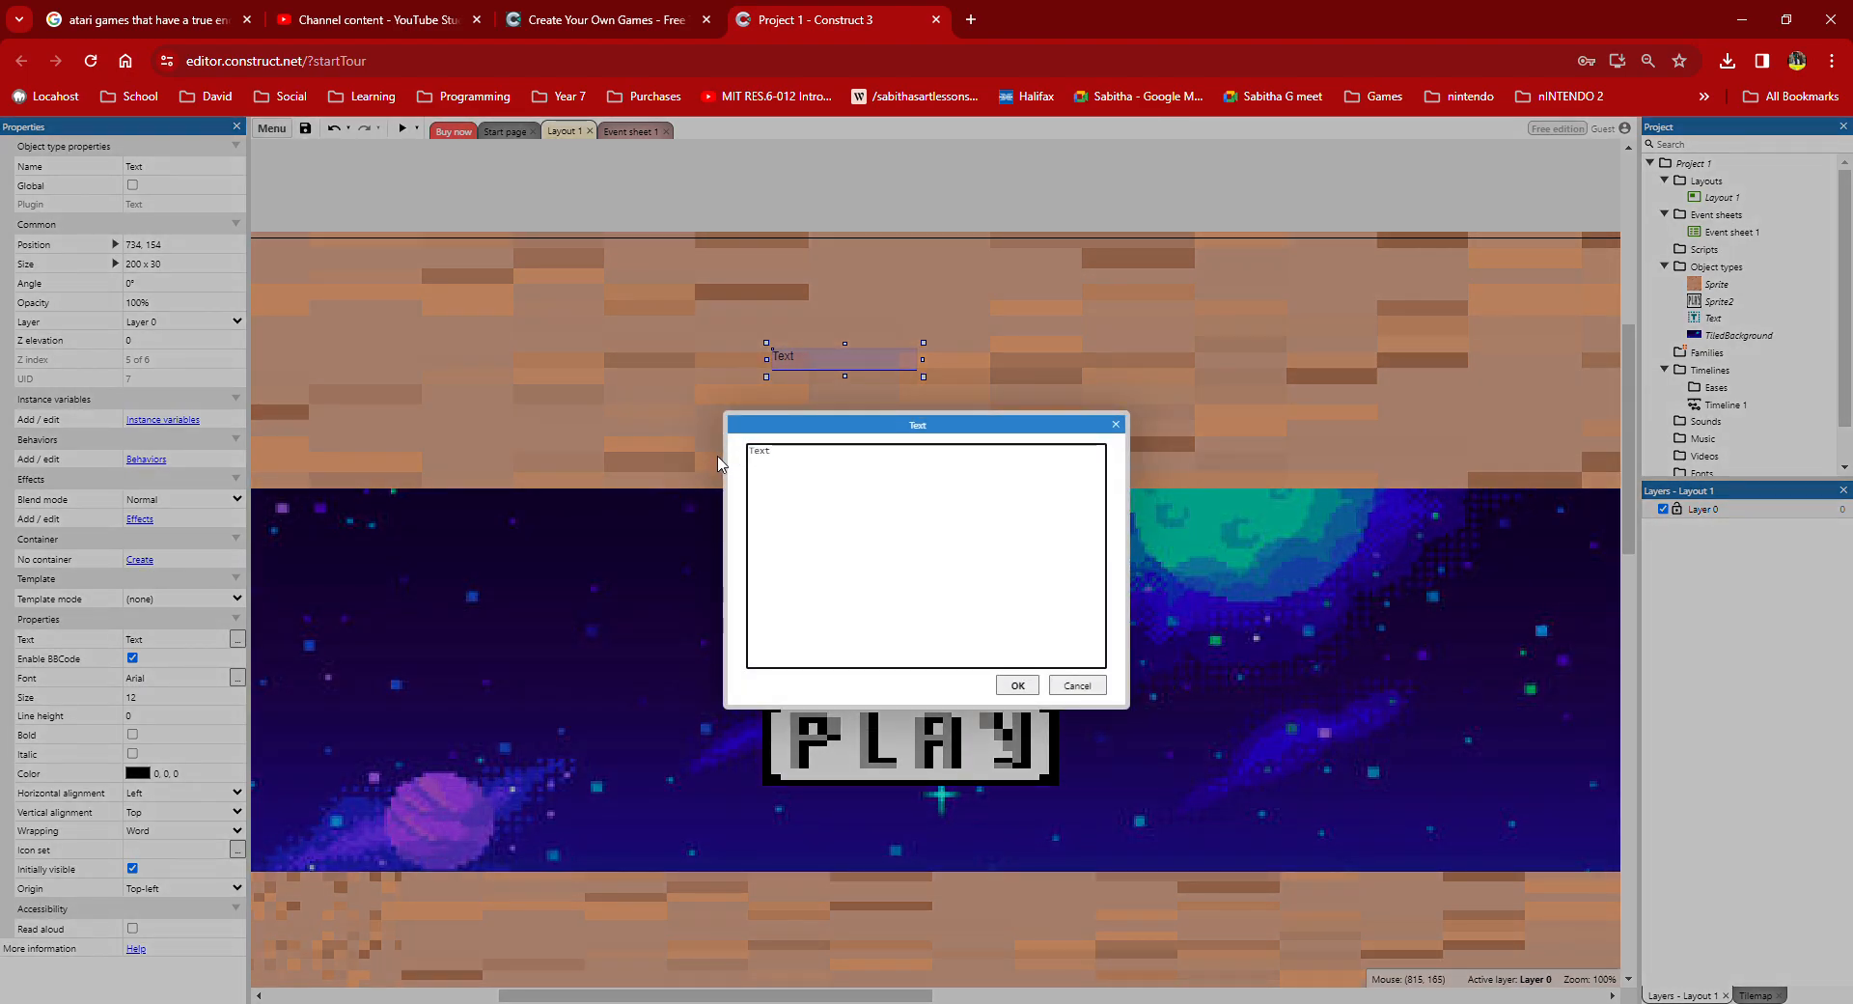
key(BackSpace)
key(BackSpace)
key(BackSpace)
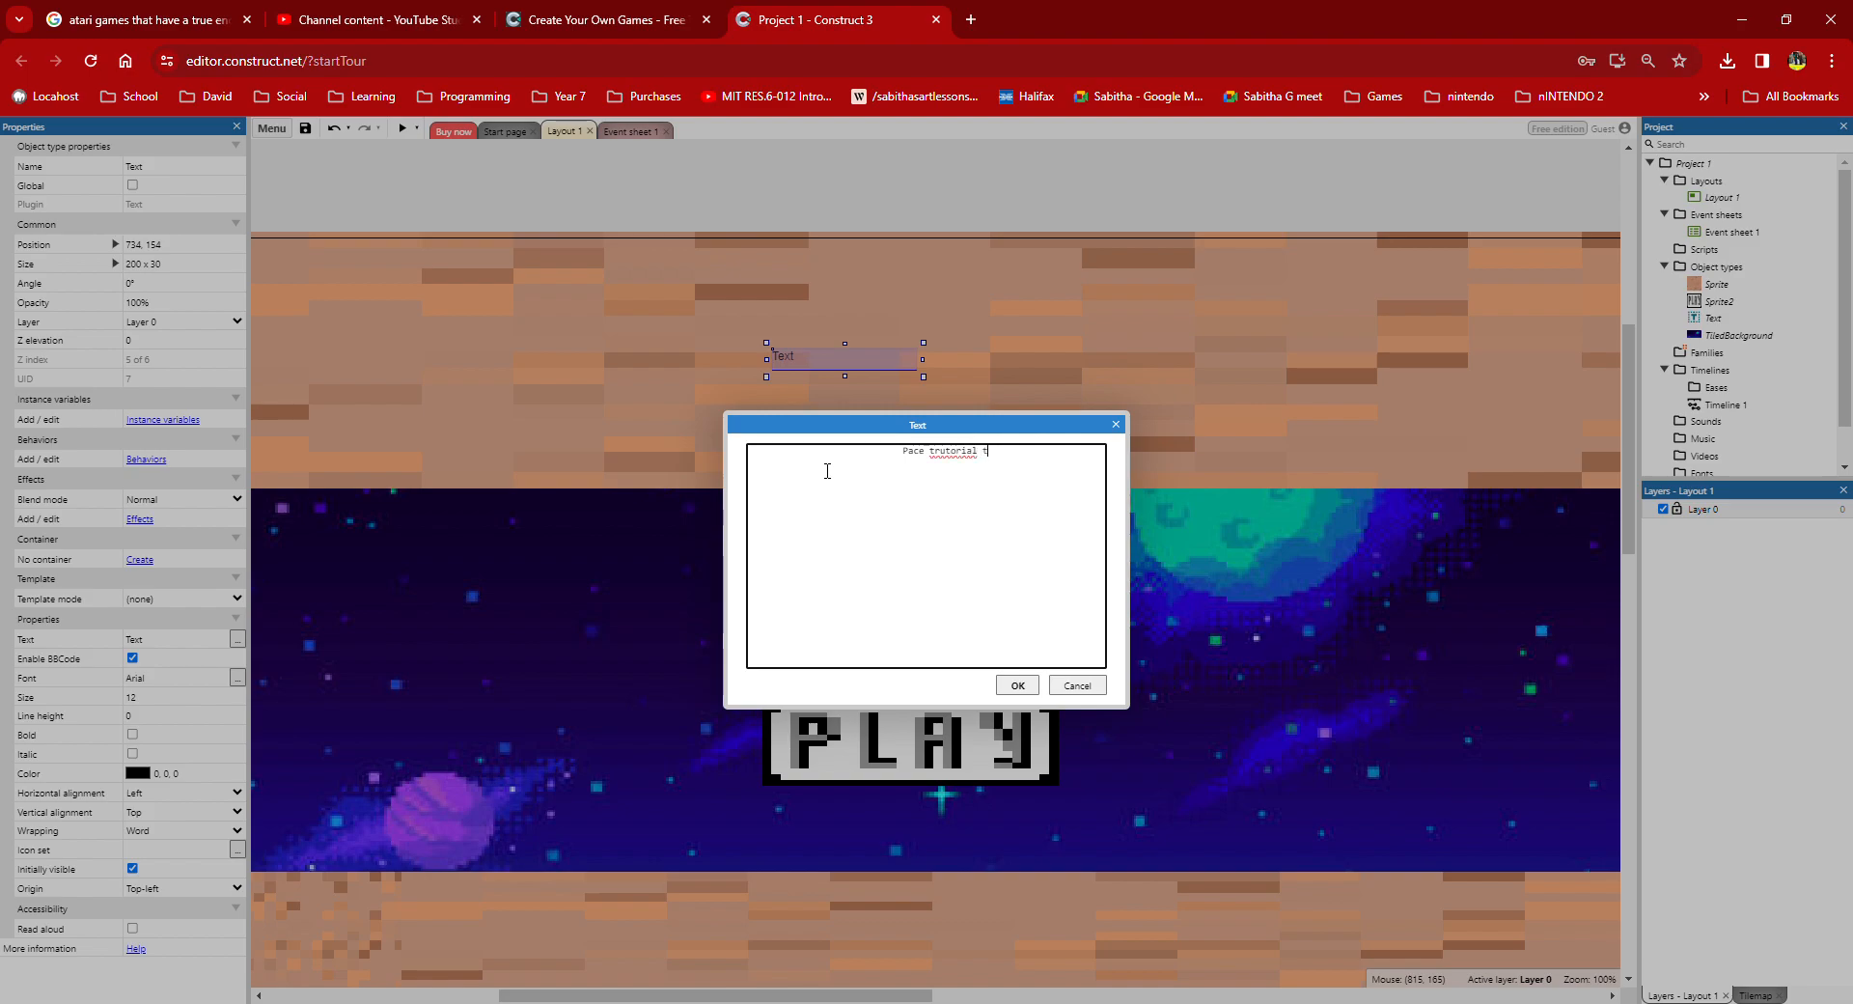
key(BackSpace)
key(BackSpace)
key(BackSpace)
key(BackSpace)
key(Return)
key(Return)
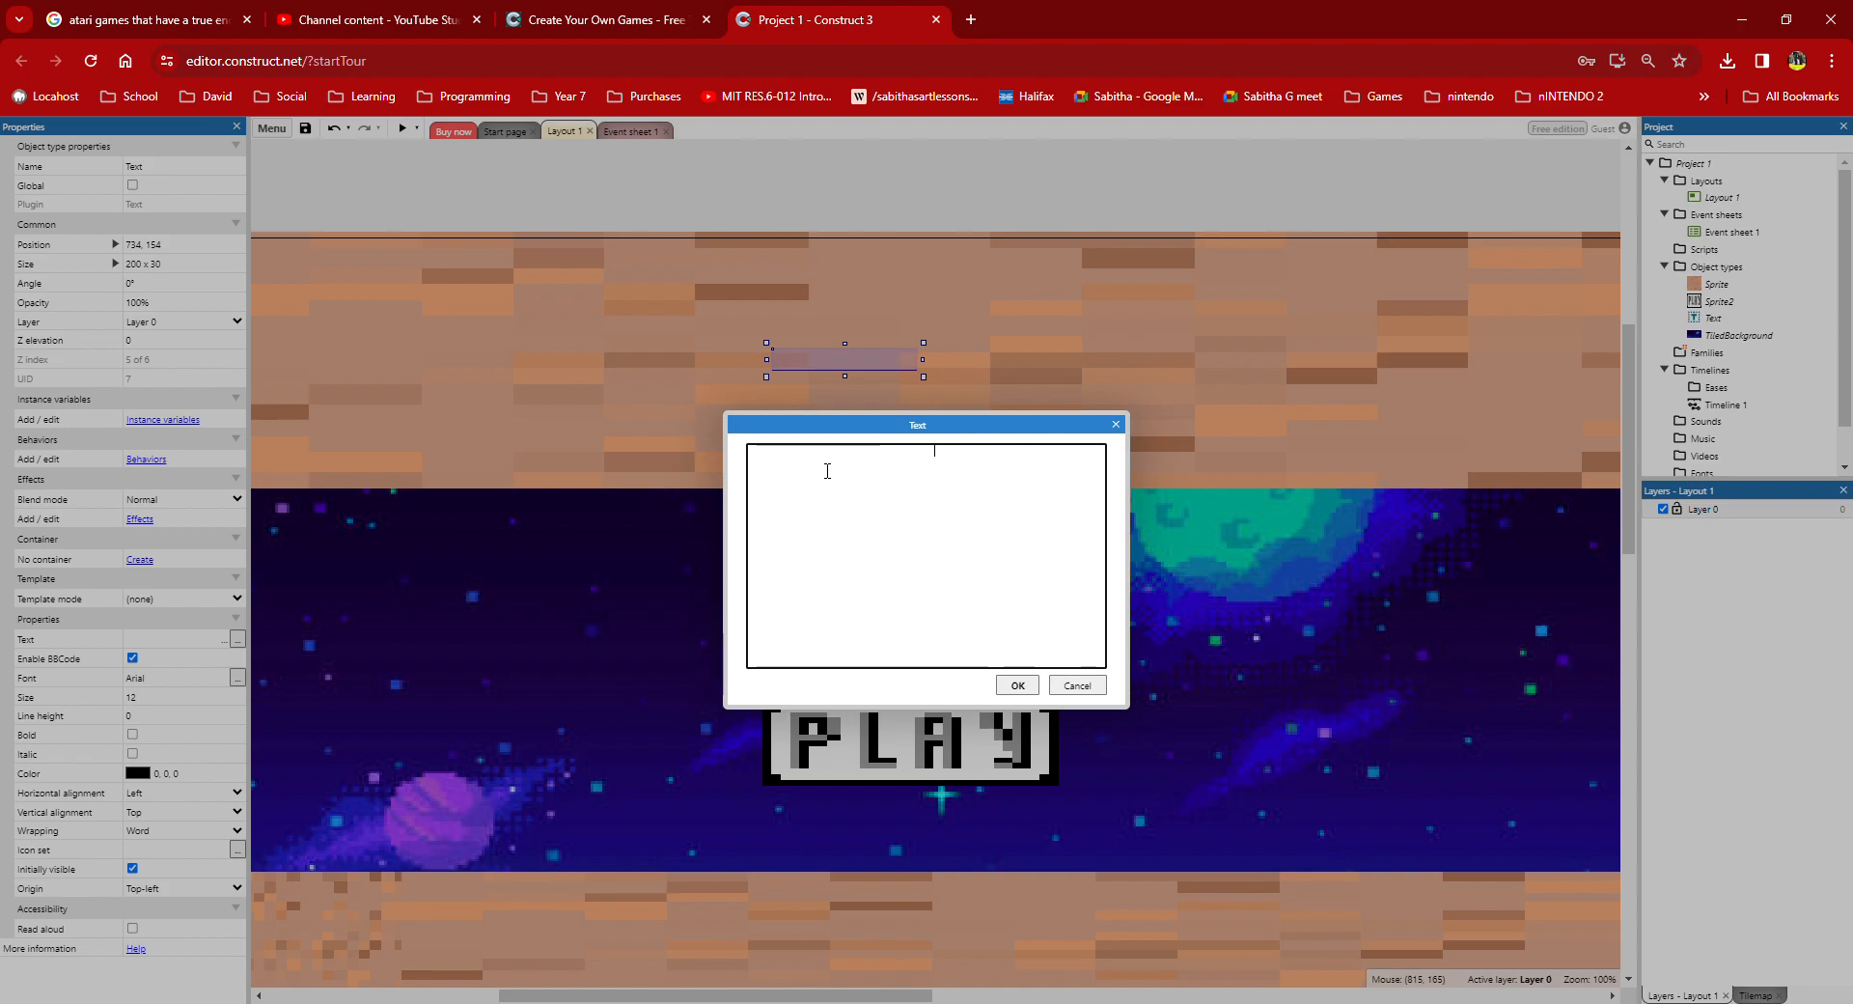
click(1127, 433)
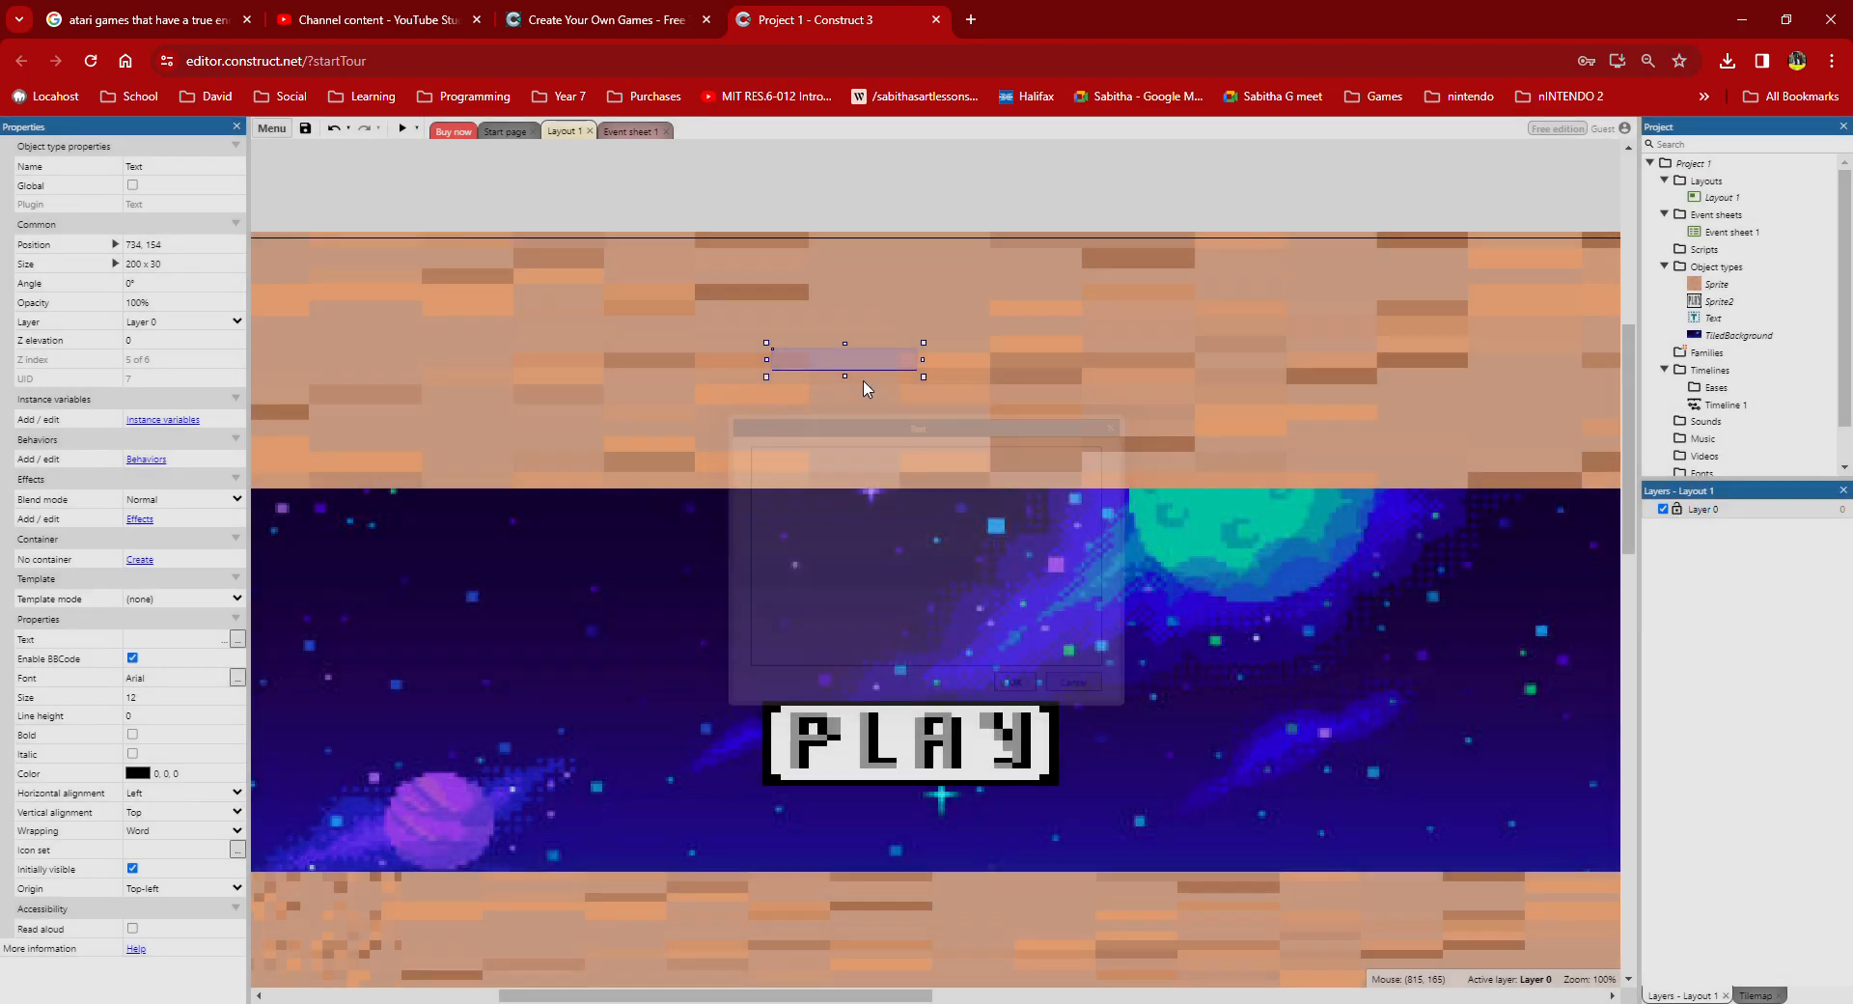
Step: Set the Text object's content to "Space" and widen its box to about 358 x 30
double_click(846, 362)
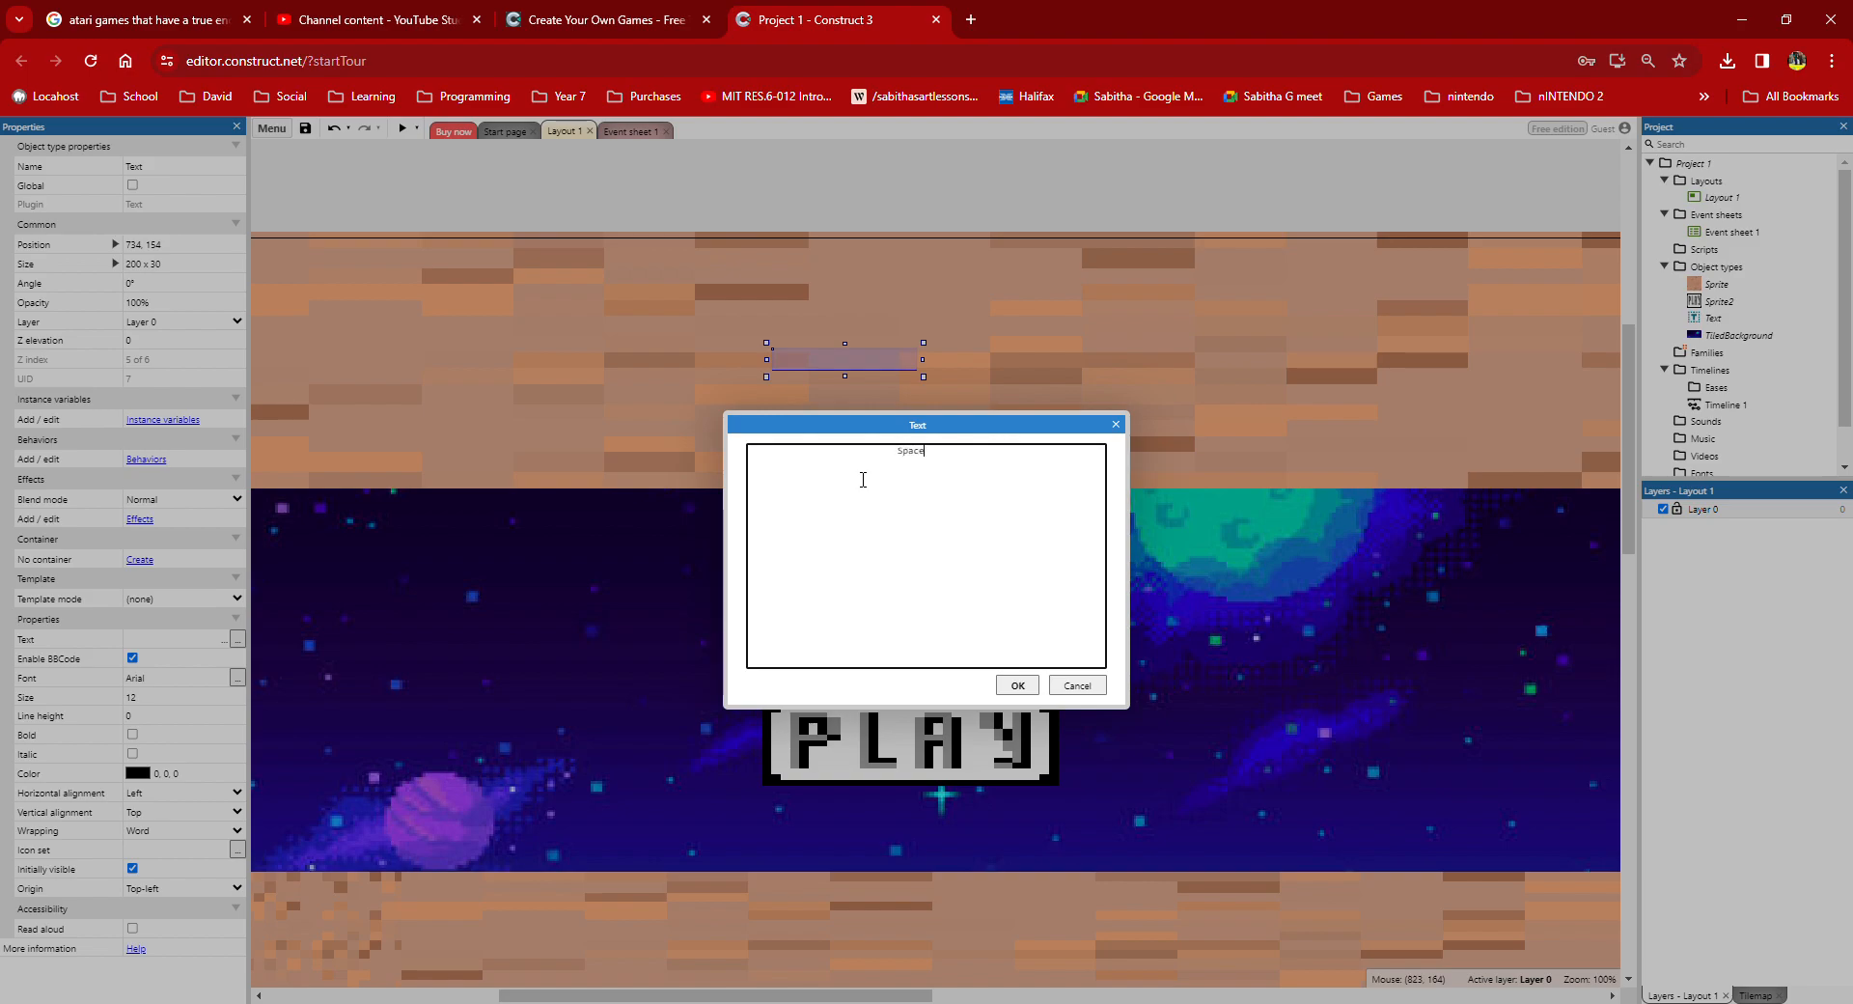
click(1015, 684)
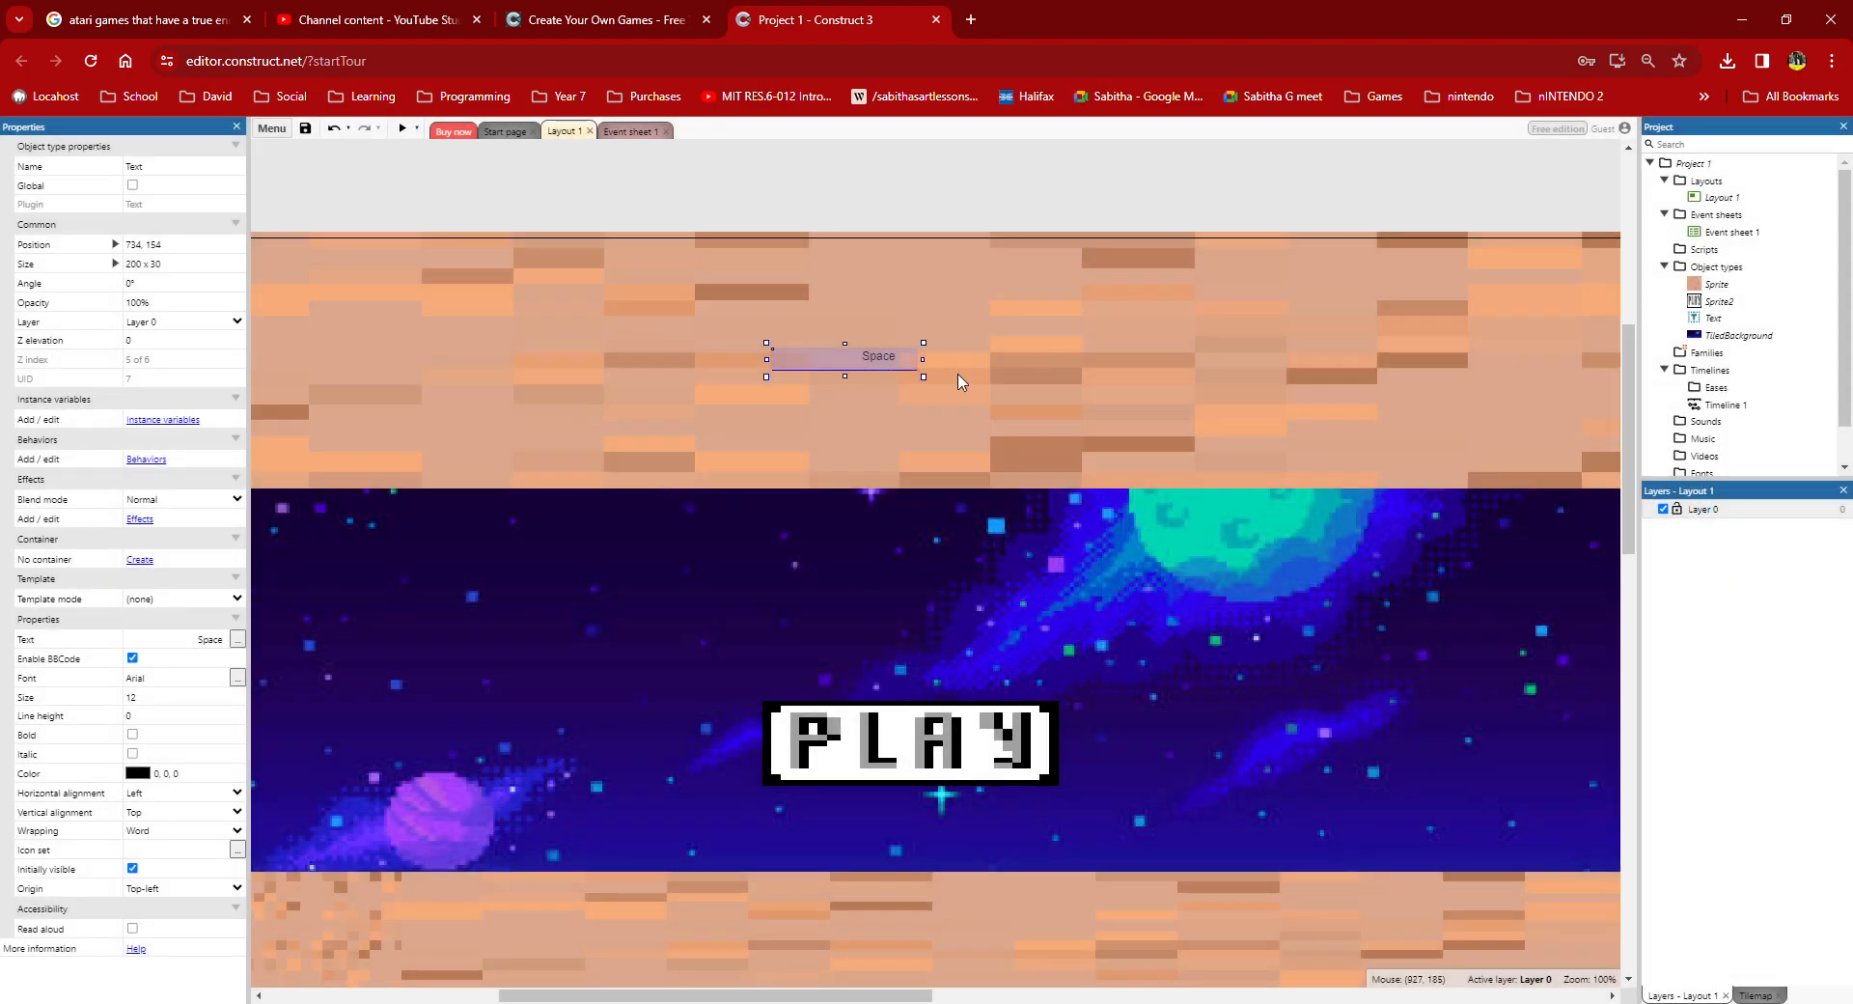
drag(931, 359, 1044, 359)
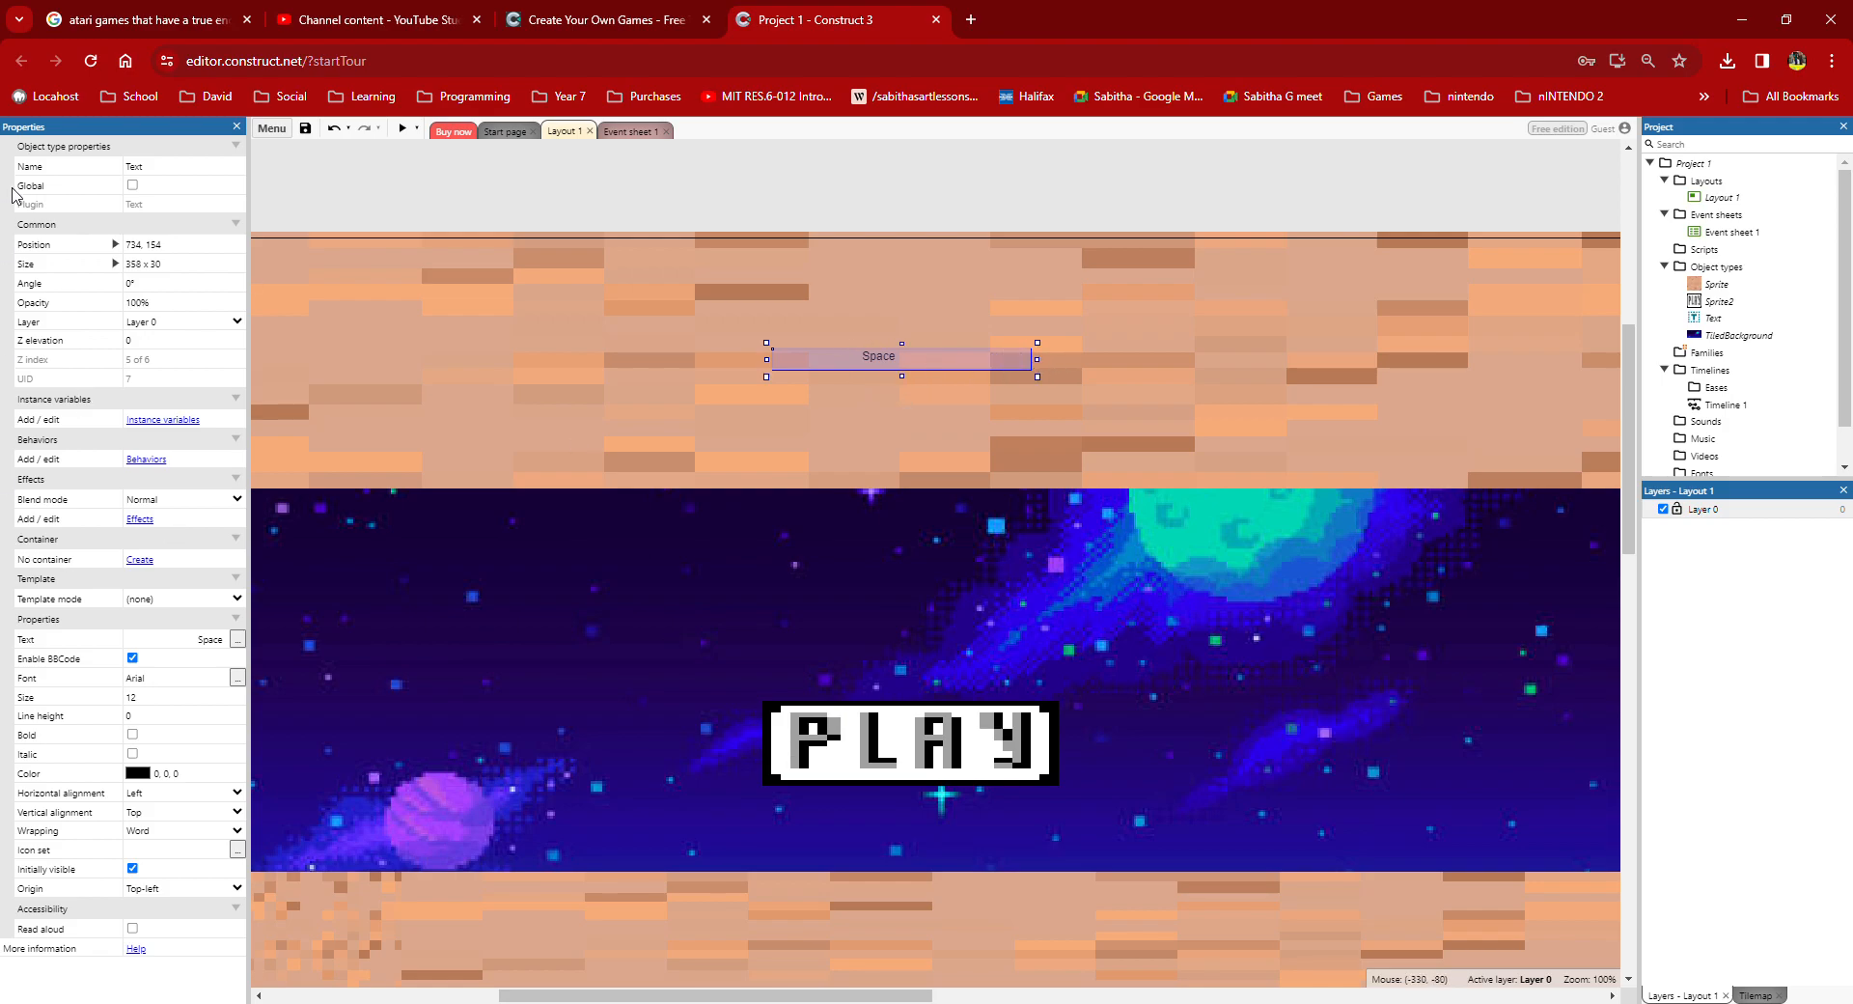
Step: Color the title text white (255, 255, 255) and raise its font size to 40
click(130, 776)
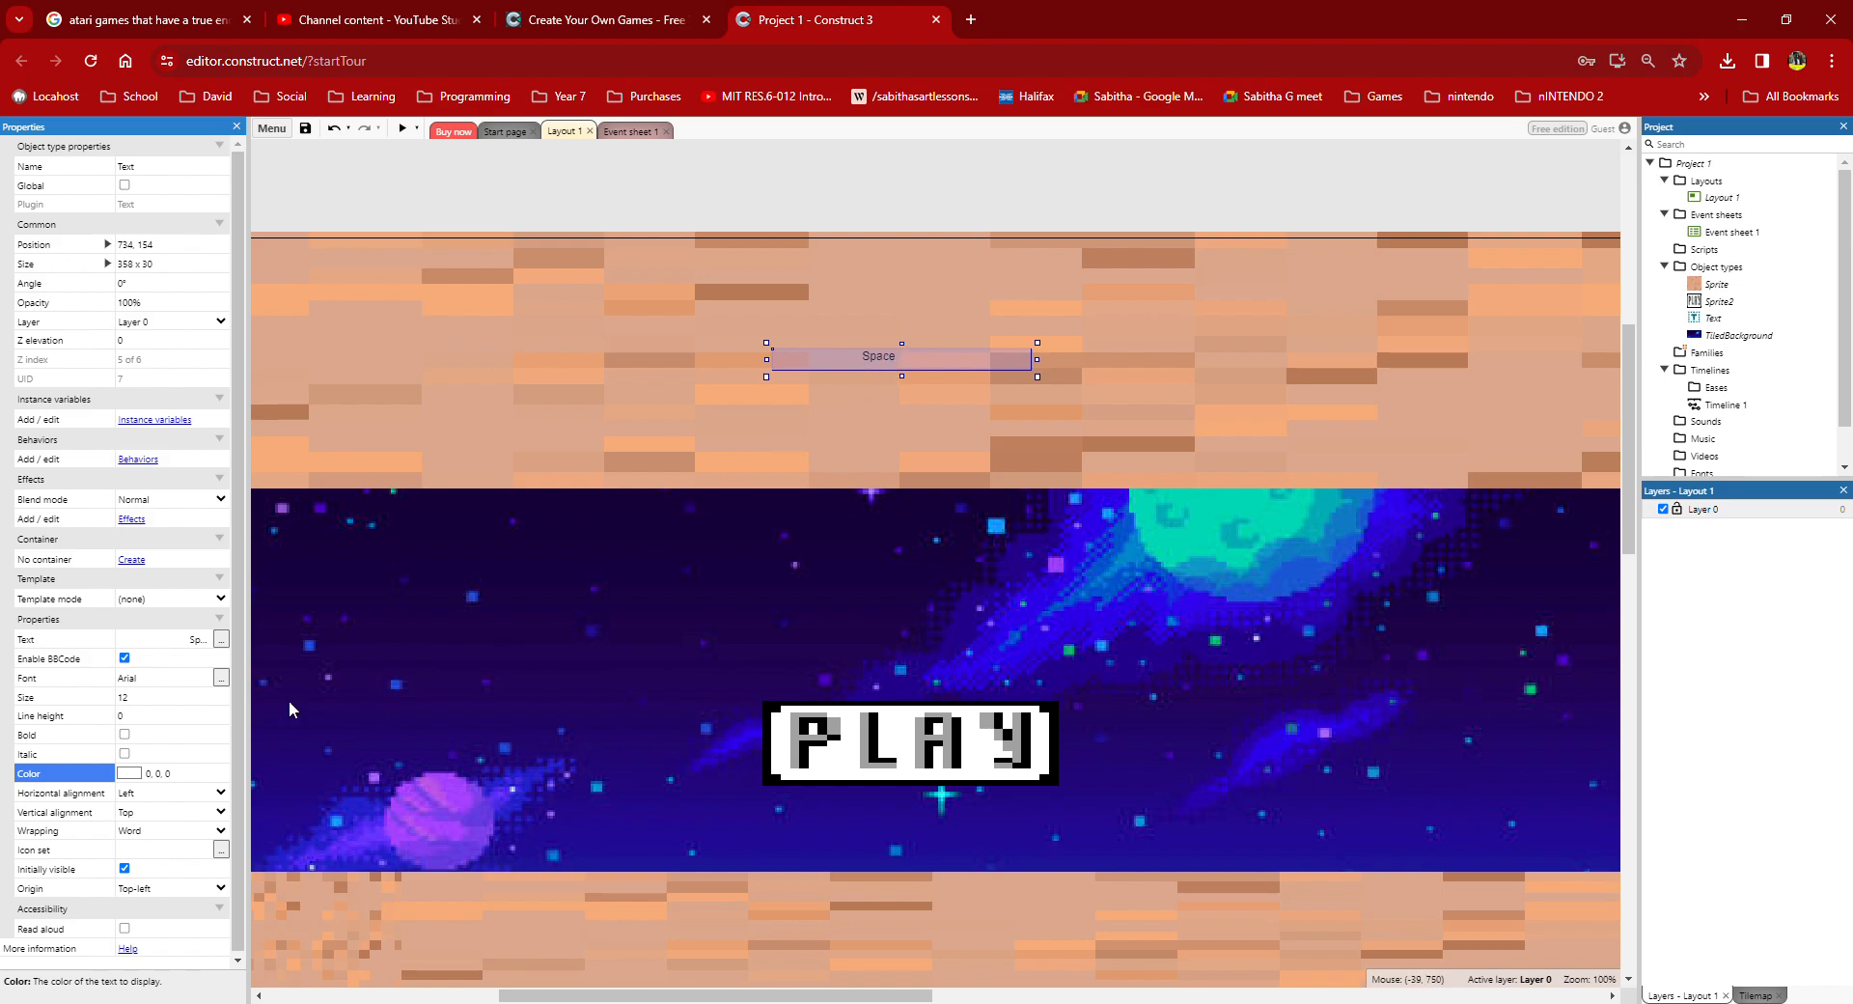
click(913, 359)
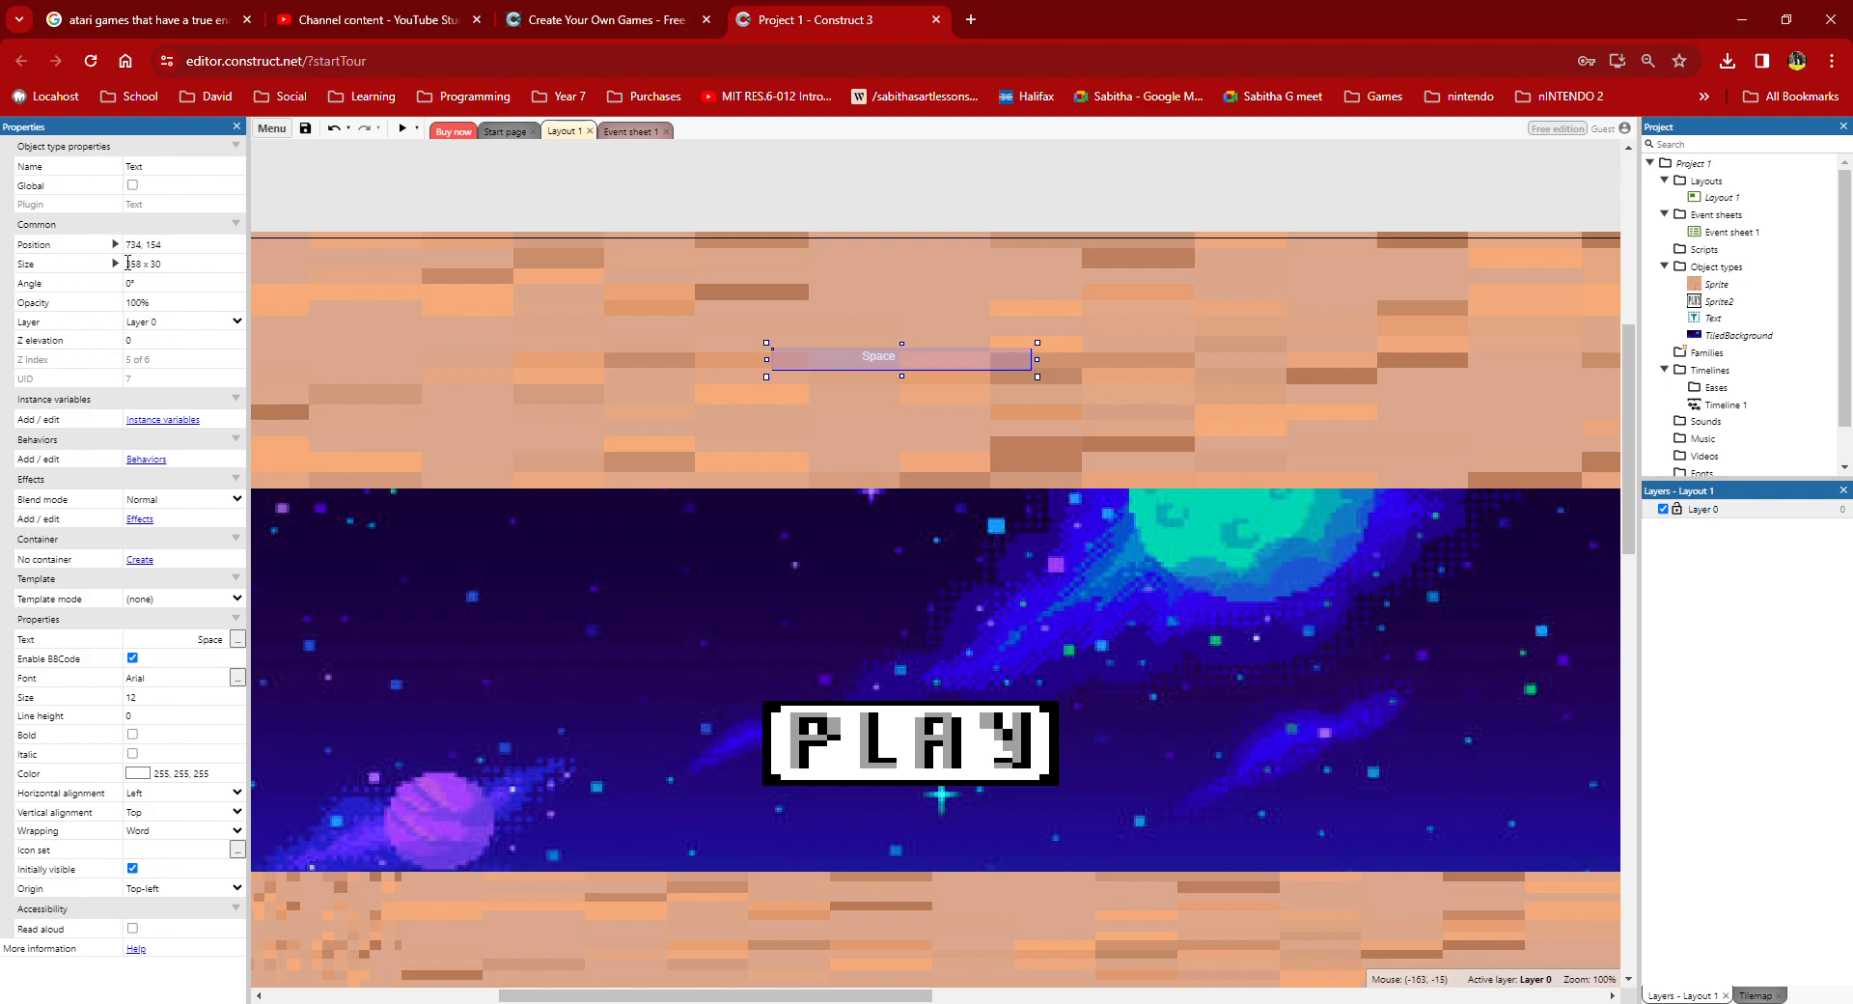
click(238, 701)
click(223, 701)
click(223, 692)
click(223, 692)
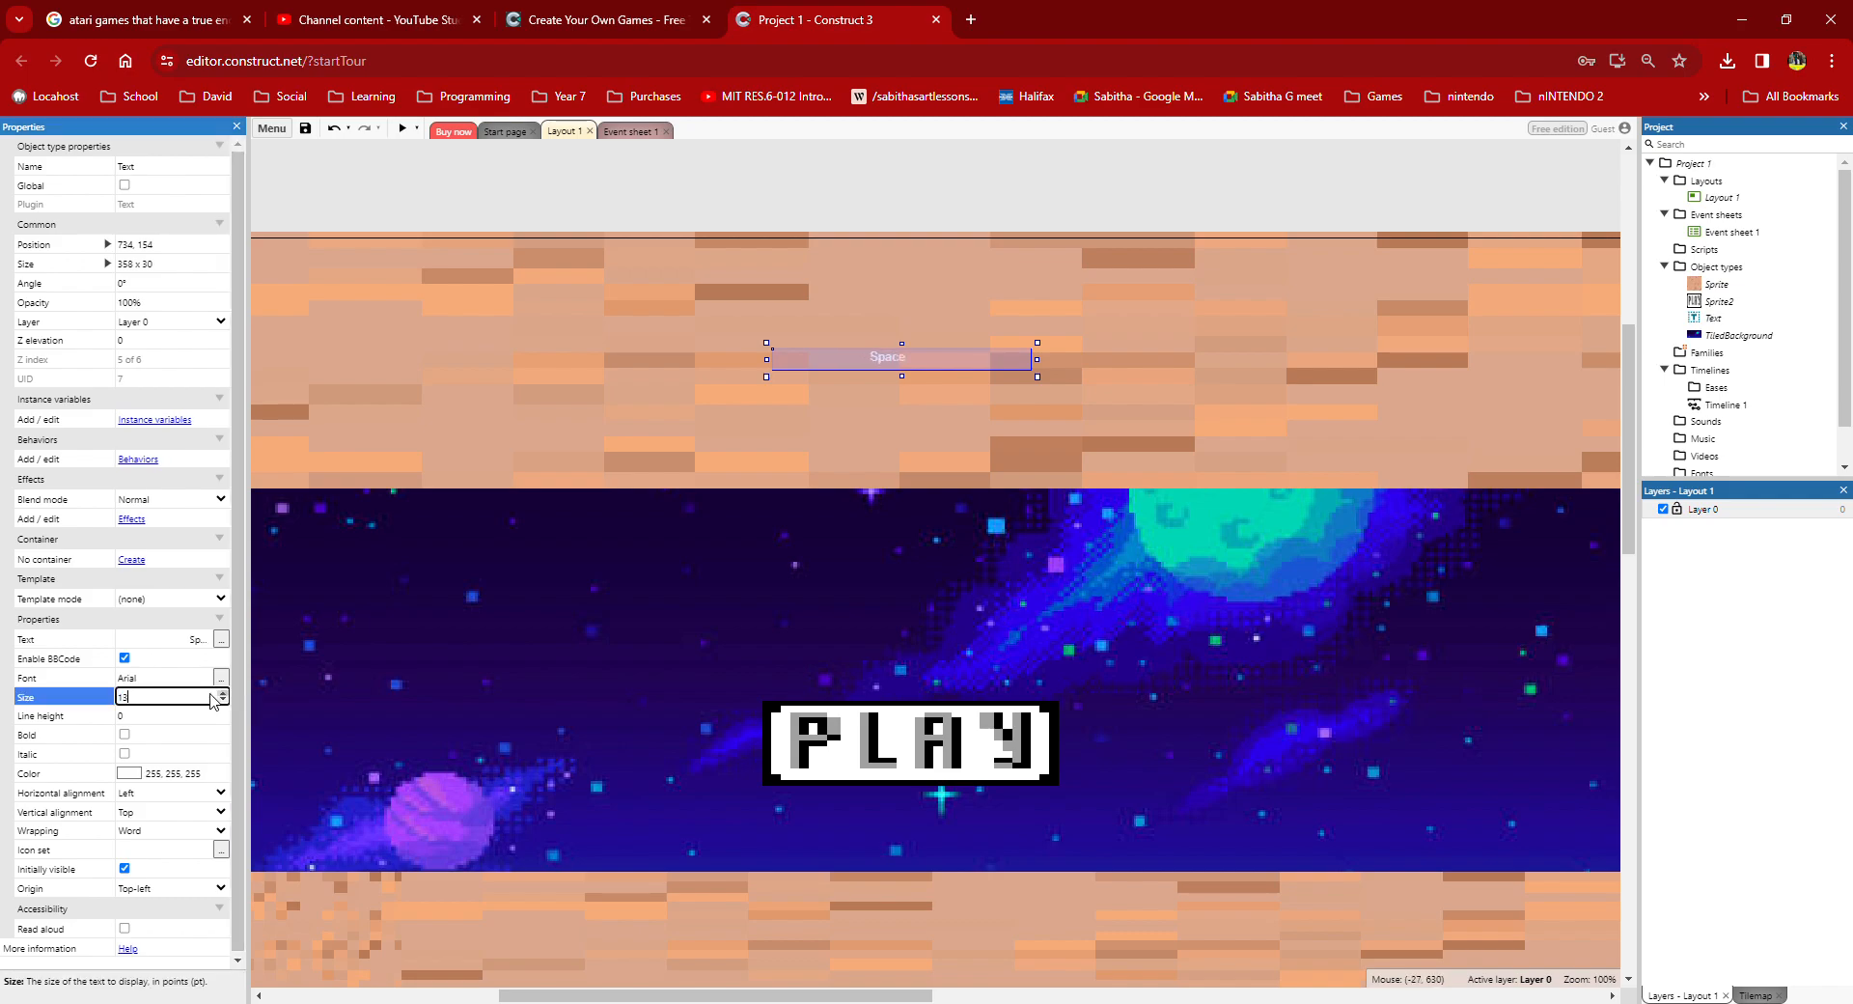
click(222, 692)
click(222, 693)
click(222, 693)
click(222, 693)
click(222, 693)
click(222, 693)
click(222, 693)
click(222, 693)
click(222, 693)
key(Tab)
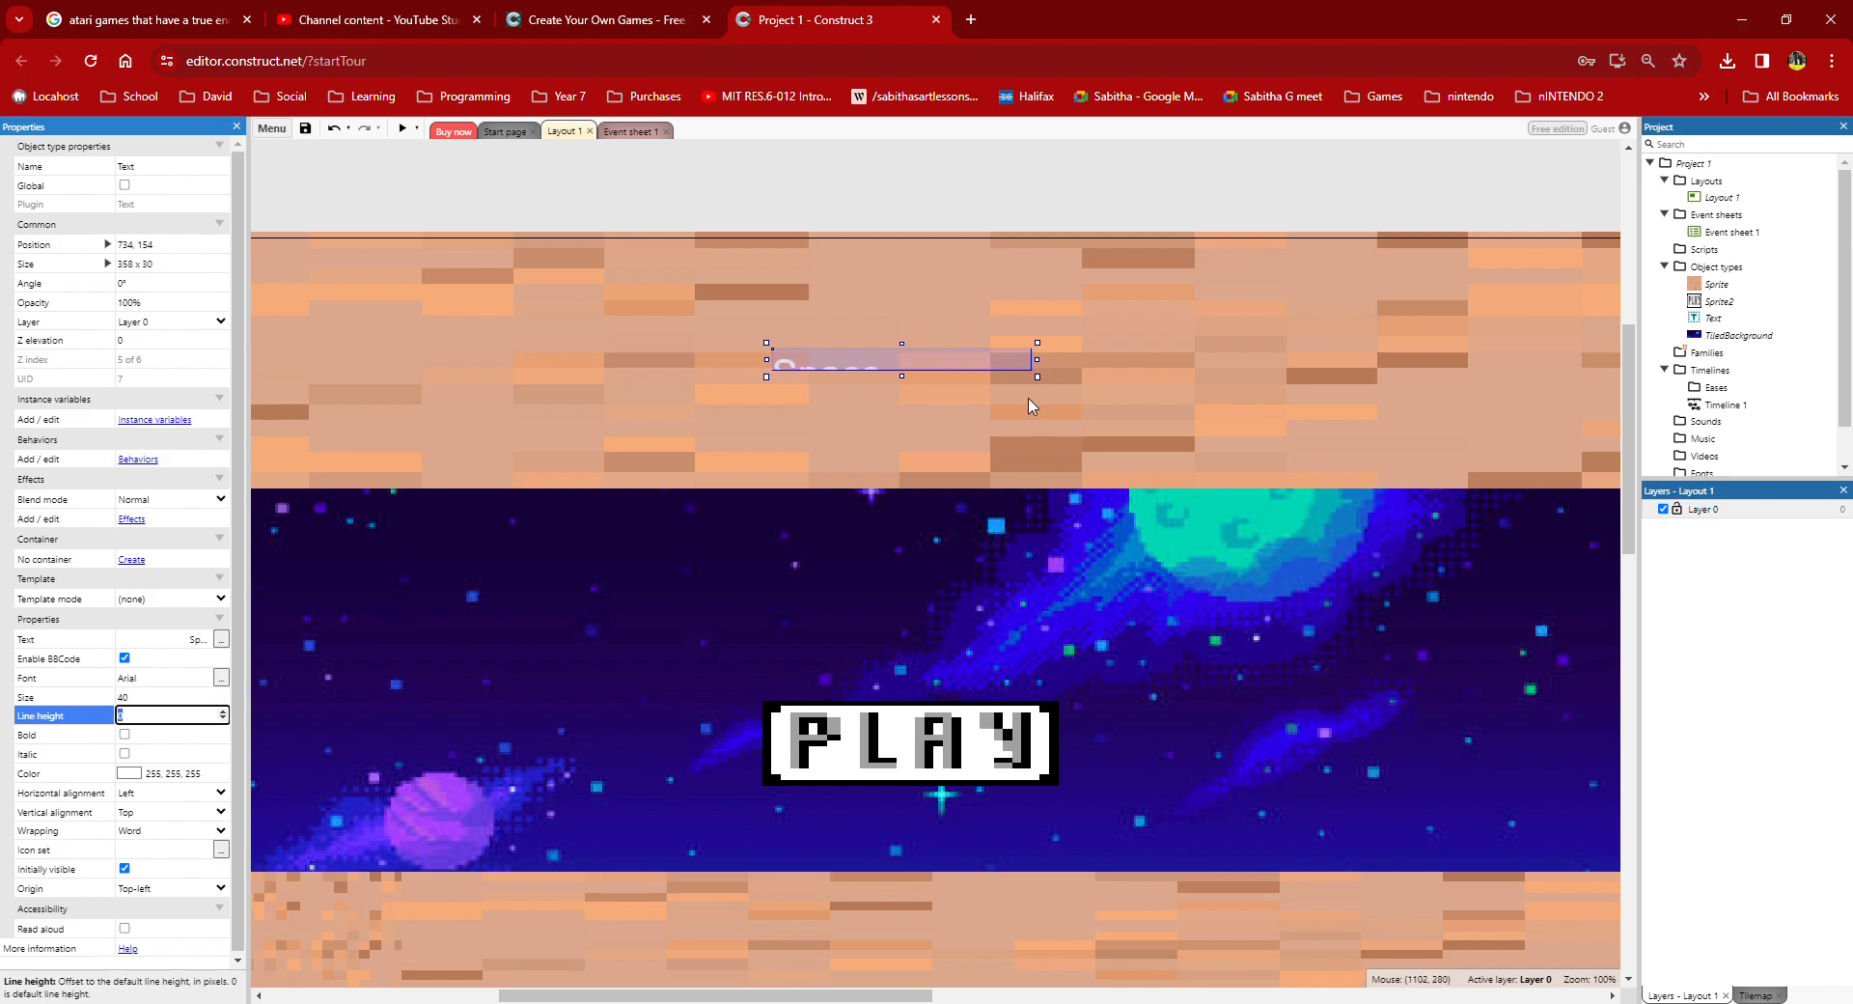
Step: Set the title's font size to 100 and fit its box to about 529 x 161 at position 604, 66
drag(1039, 381, 1099, 442)
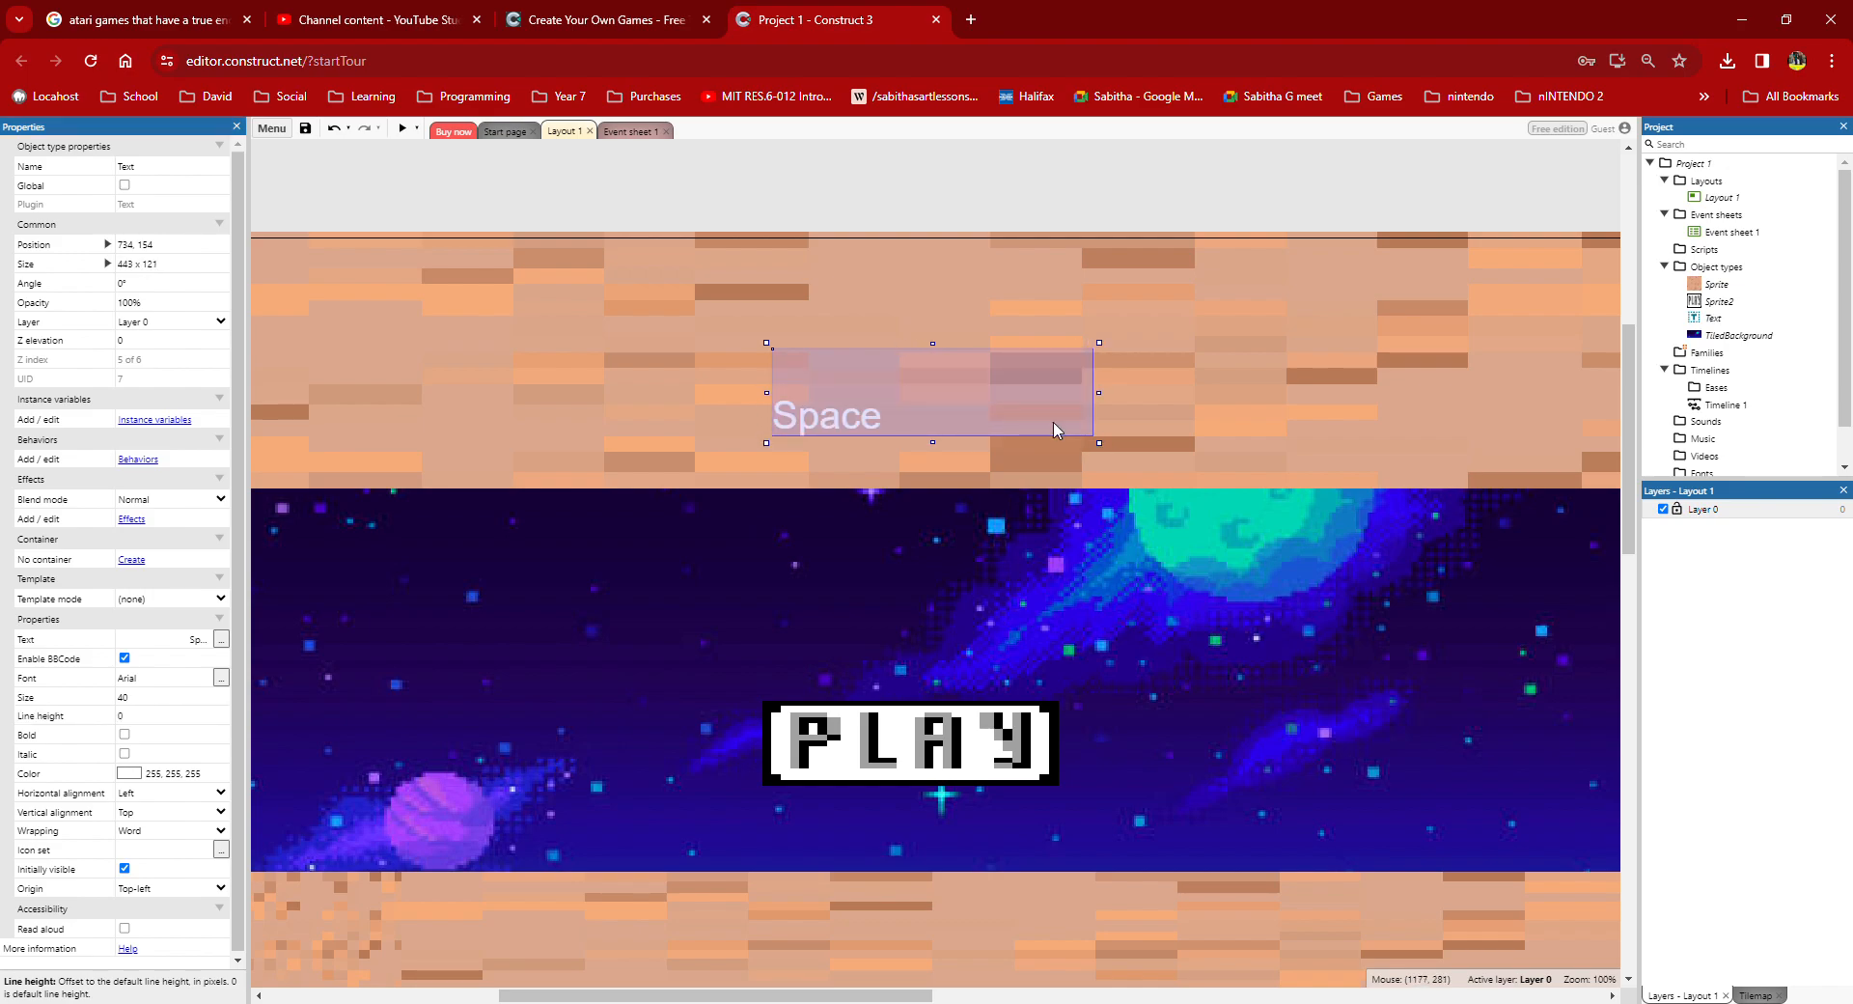
drag(766, 392, 651, 415)
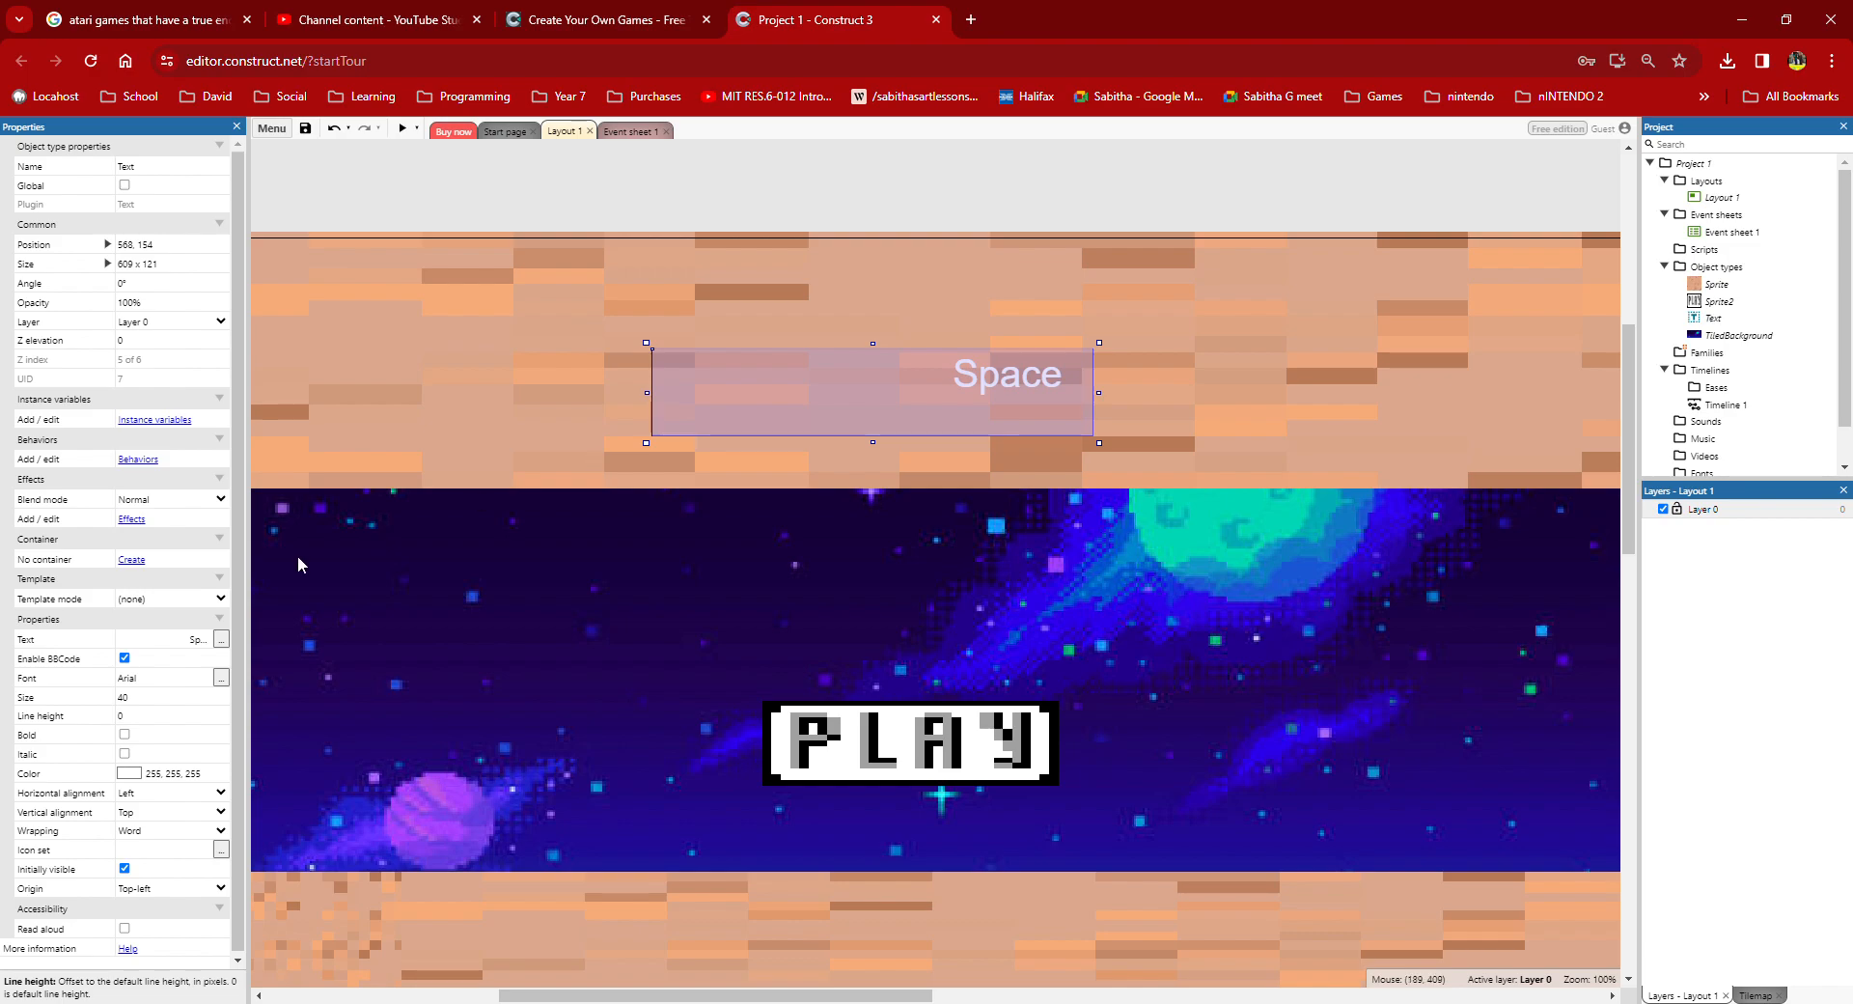
click(162, 699)
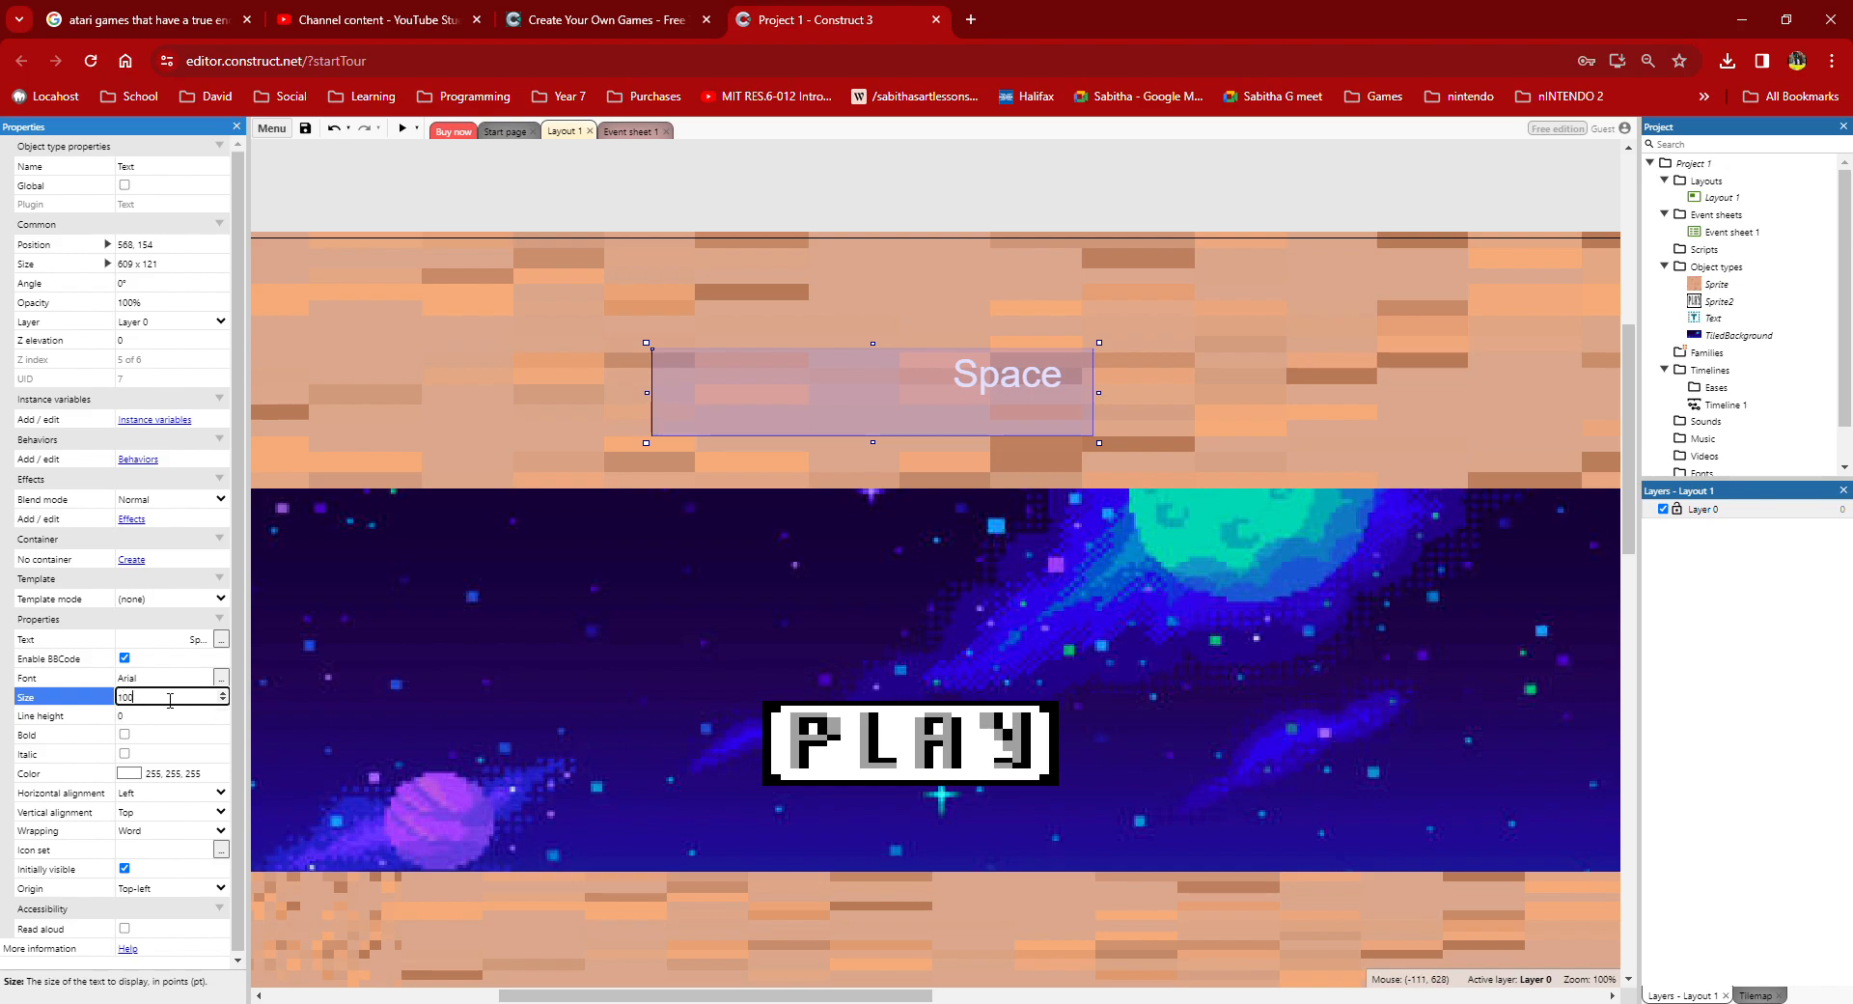
key(Tab)
drag(958, 391, 983, 328)
drag(1149, 401, 1075, 416)
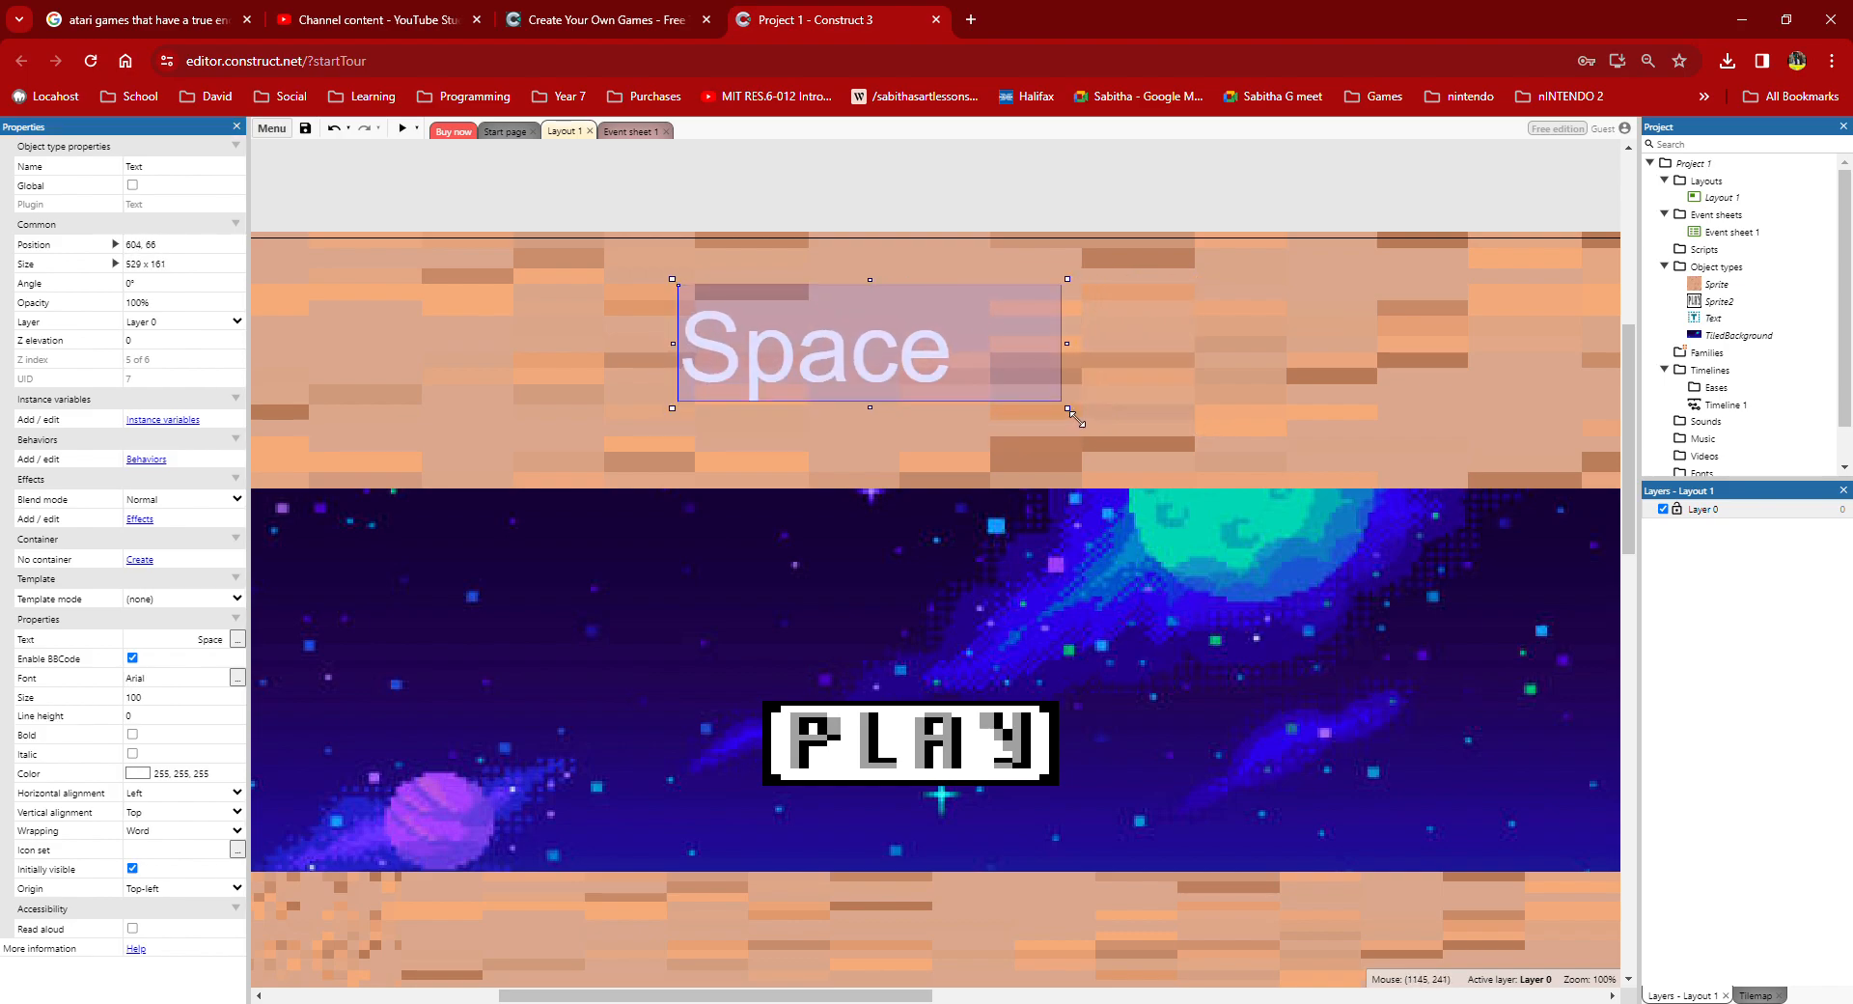
scroll(1110, 425, down, 2)
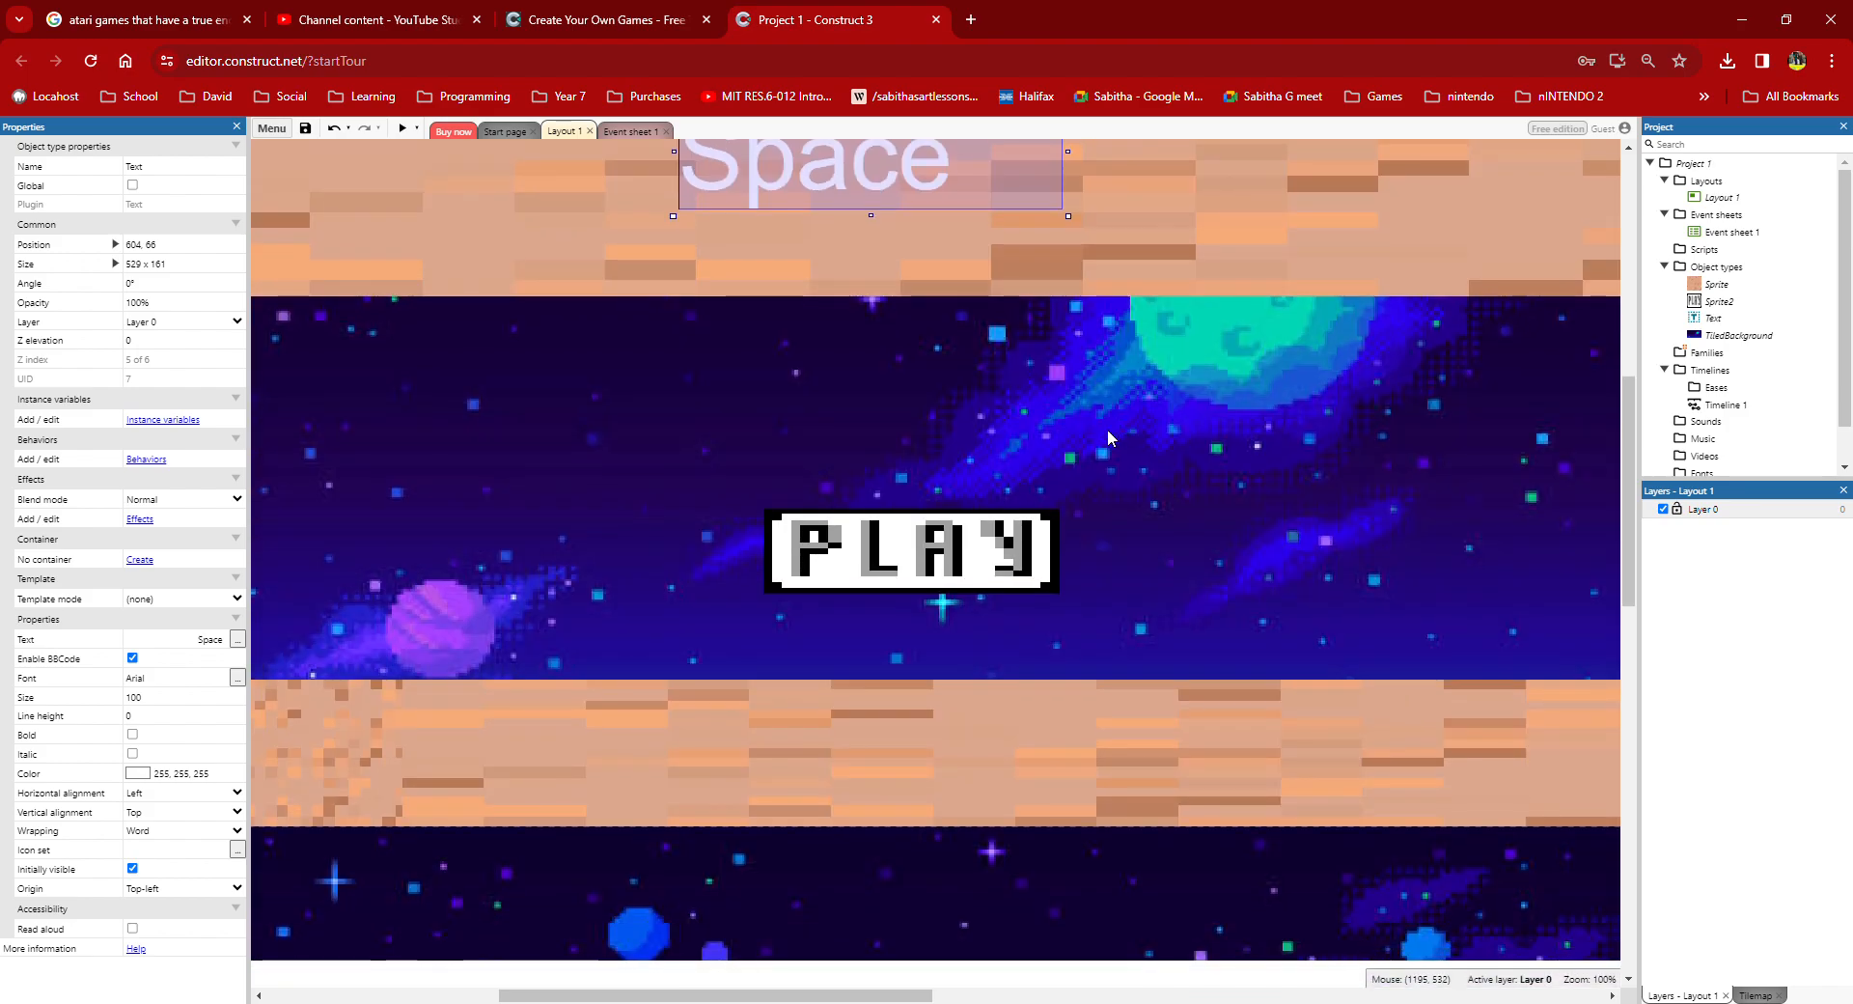
scroll(1108, 432, up, 2)
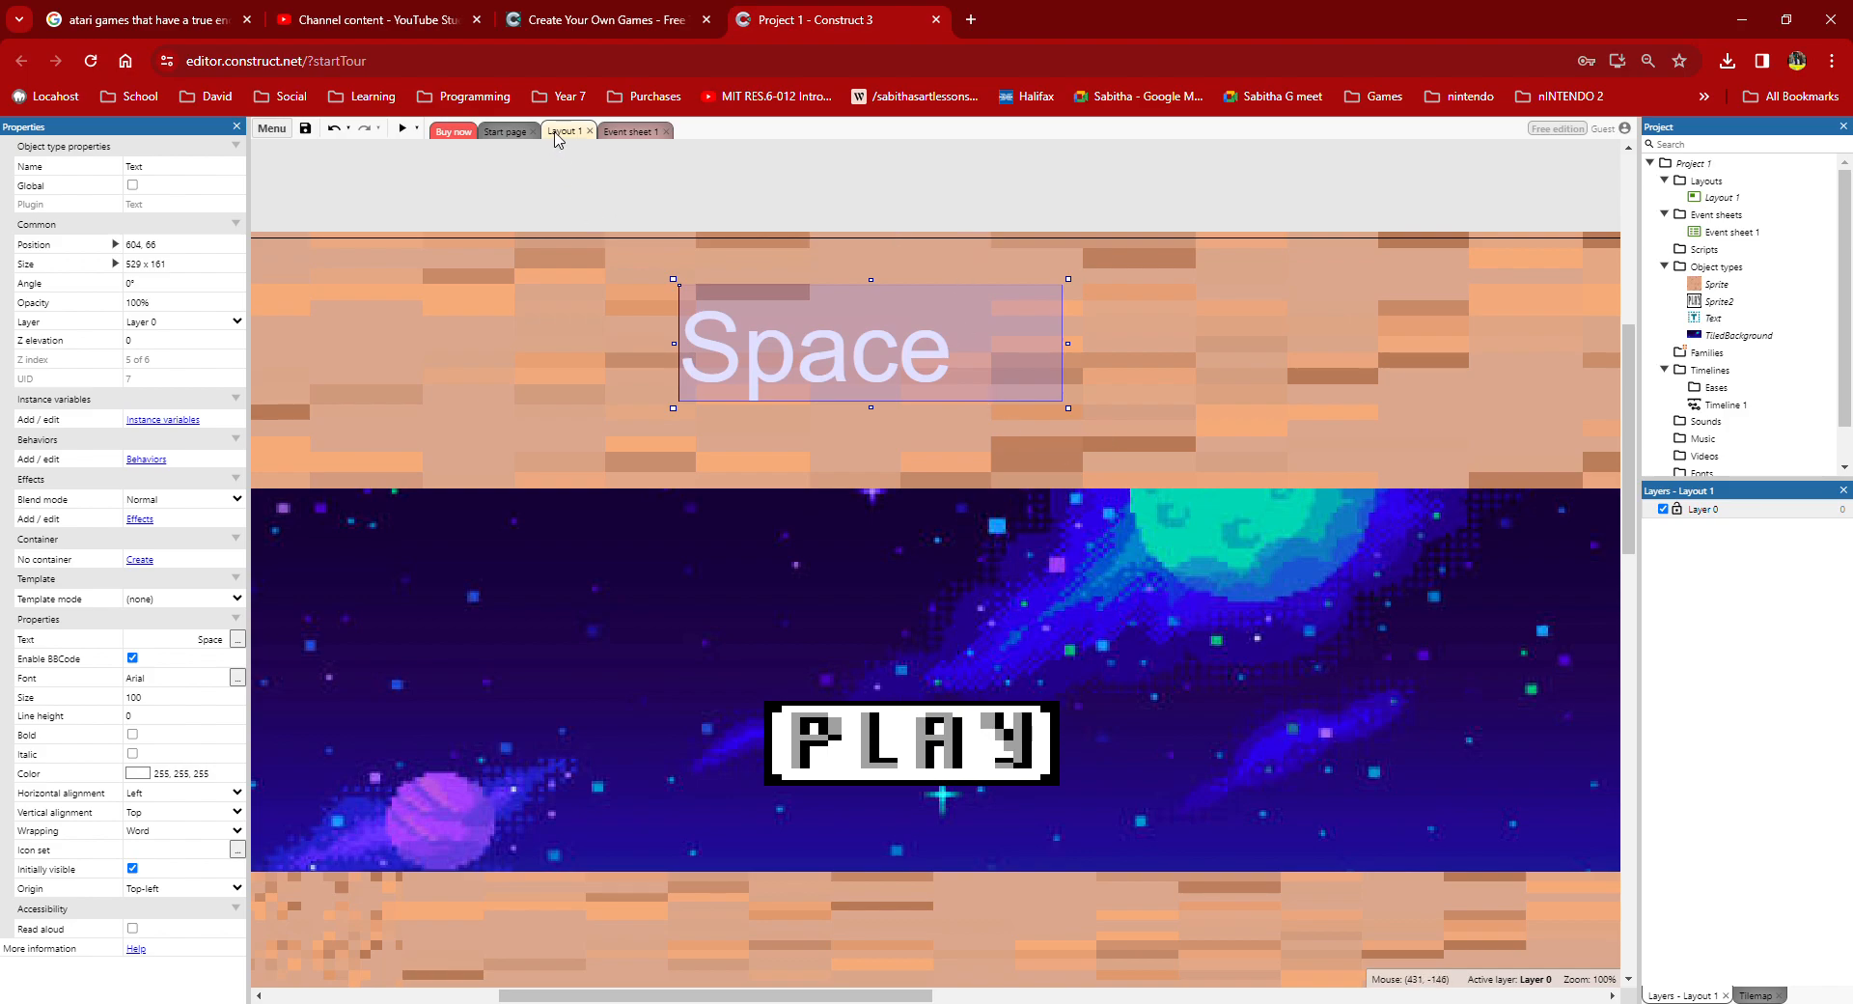
click(936, 183)
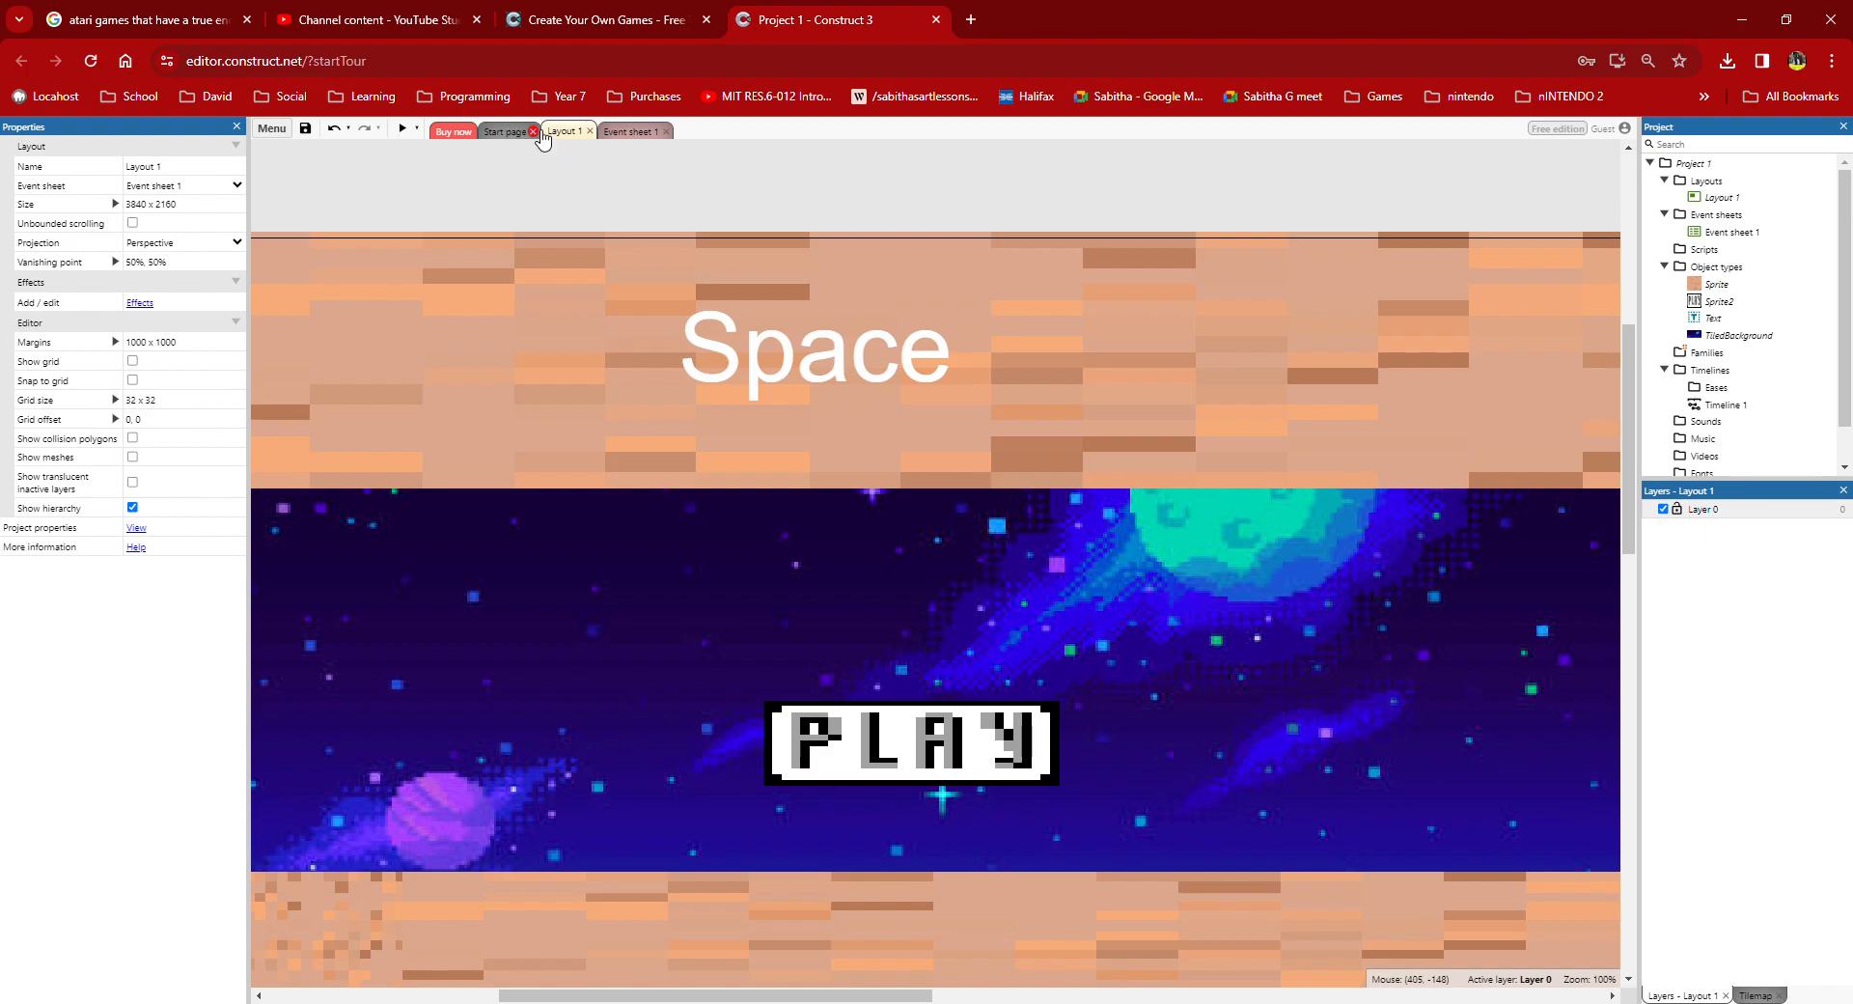
Step: Look through the start page, Layout 1 and Event sheet 1, ending back on Layout 1
click(507, 132)
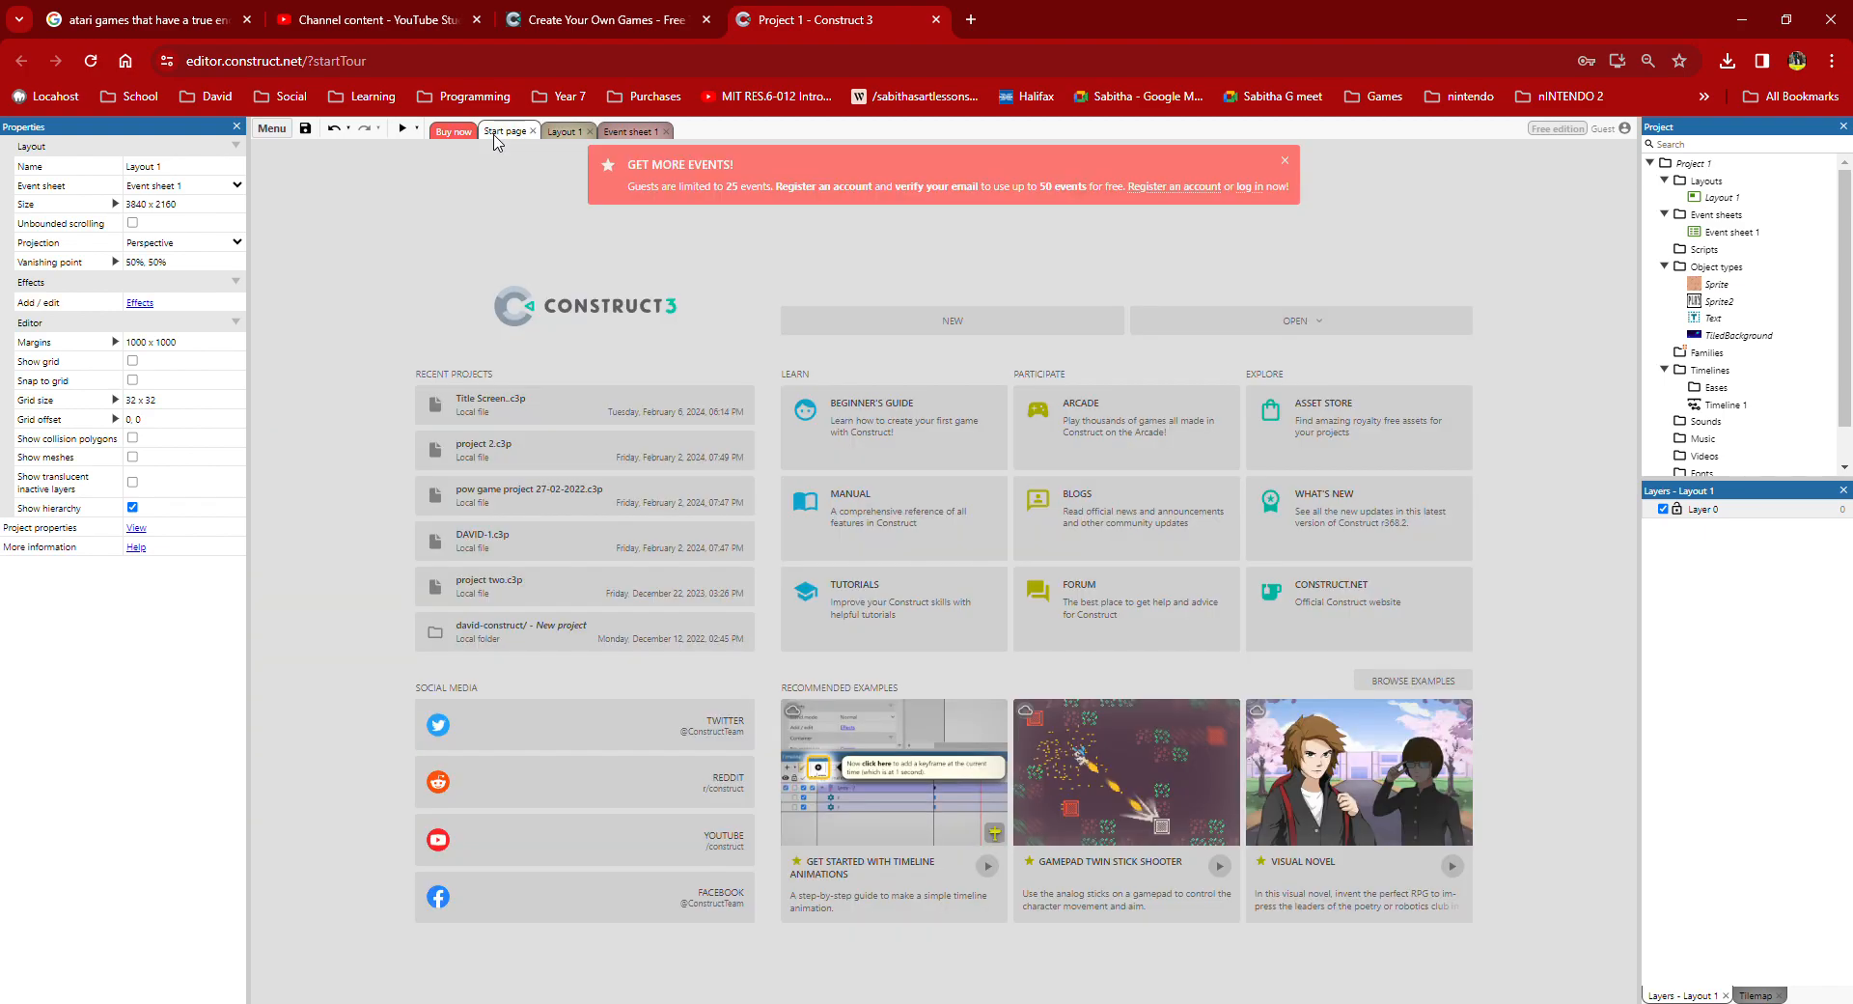
click(565, 135)
click(504, 133)
click(565, 135)
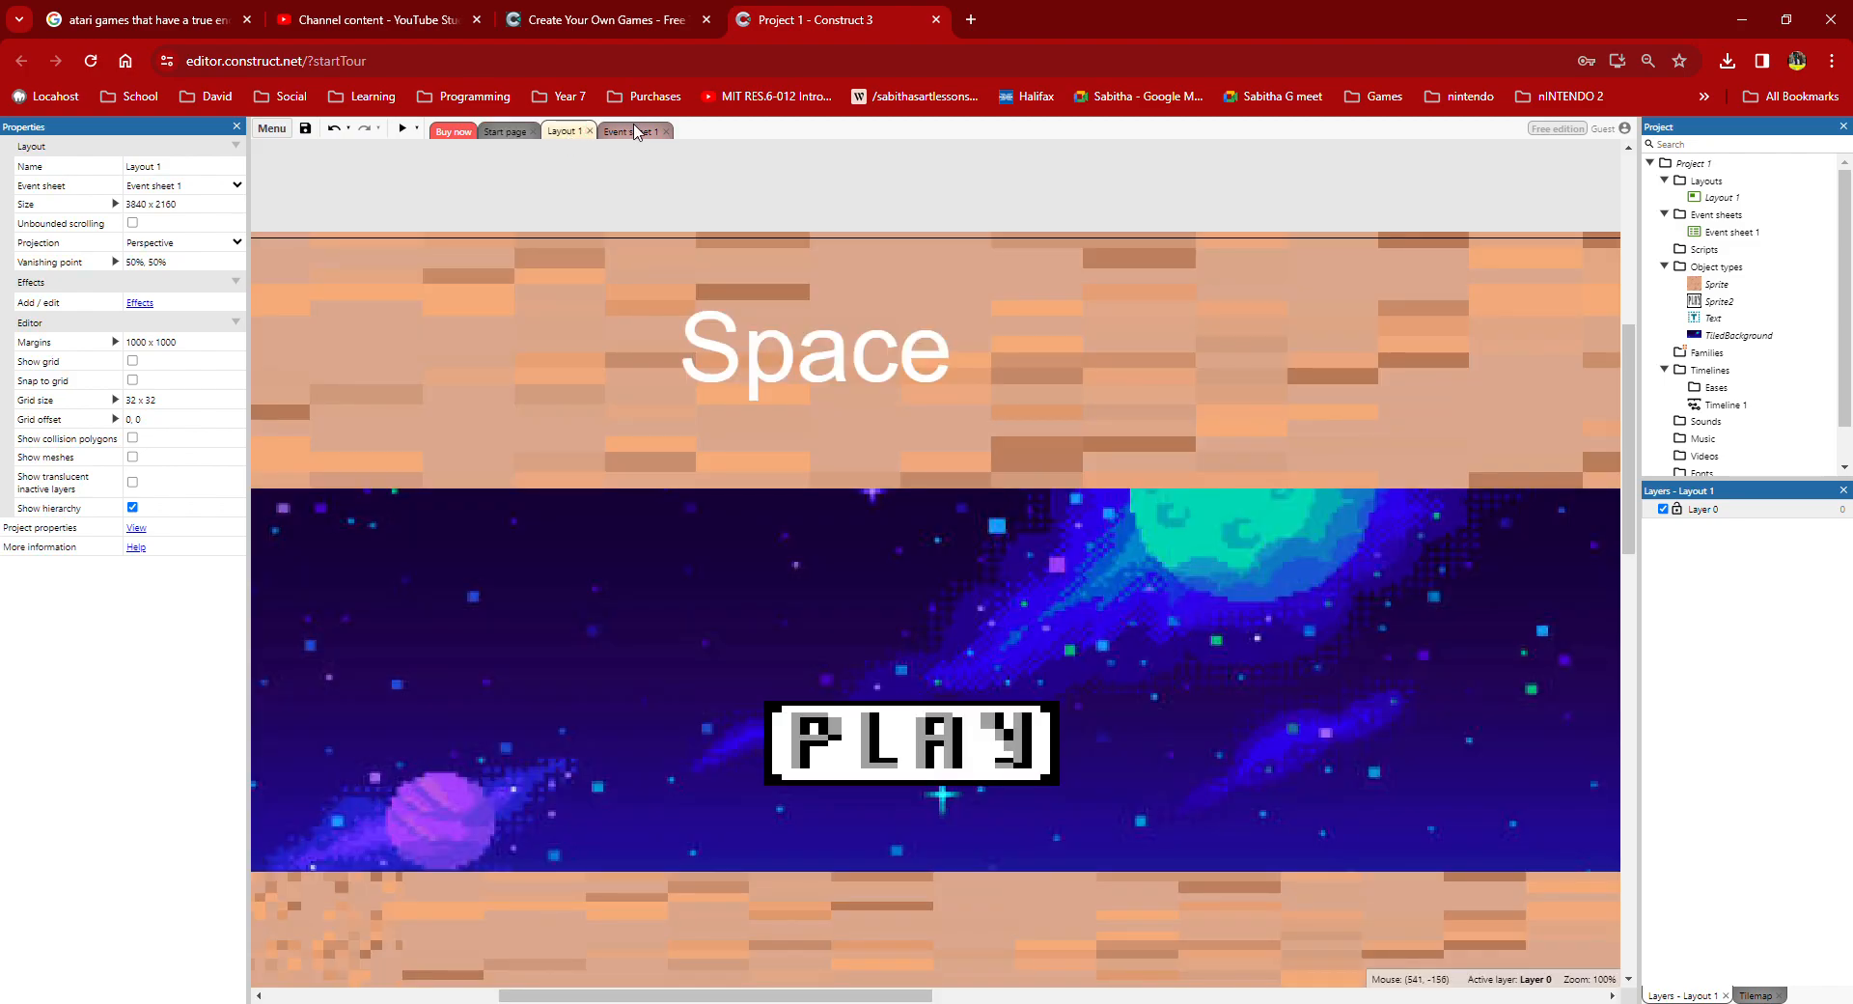
click(636, 132)
click(565, 133)
click(303, 132)
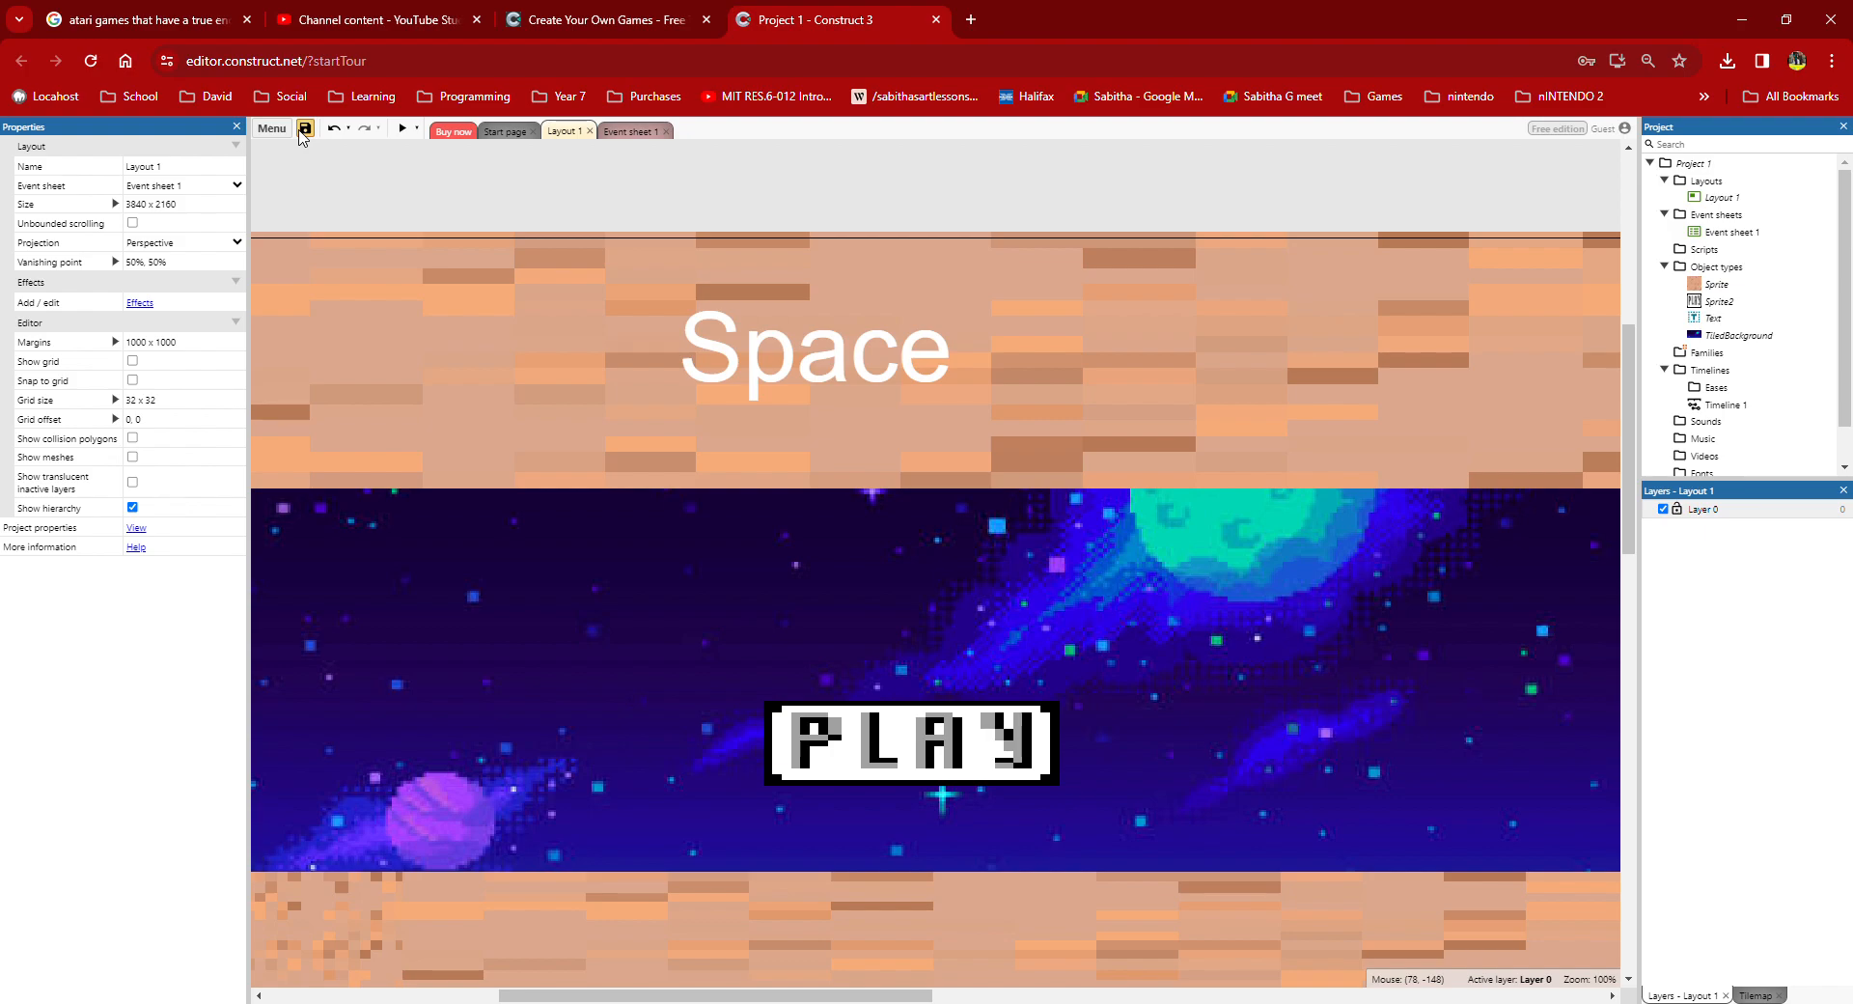
click(898, 13)
click(628, 132)
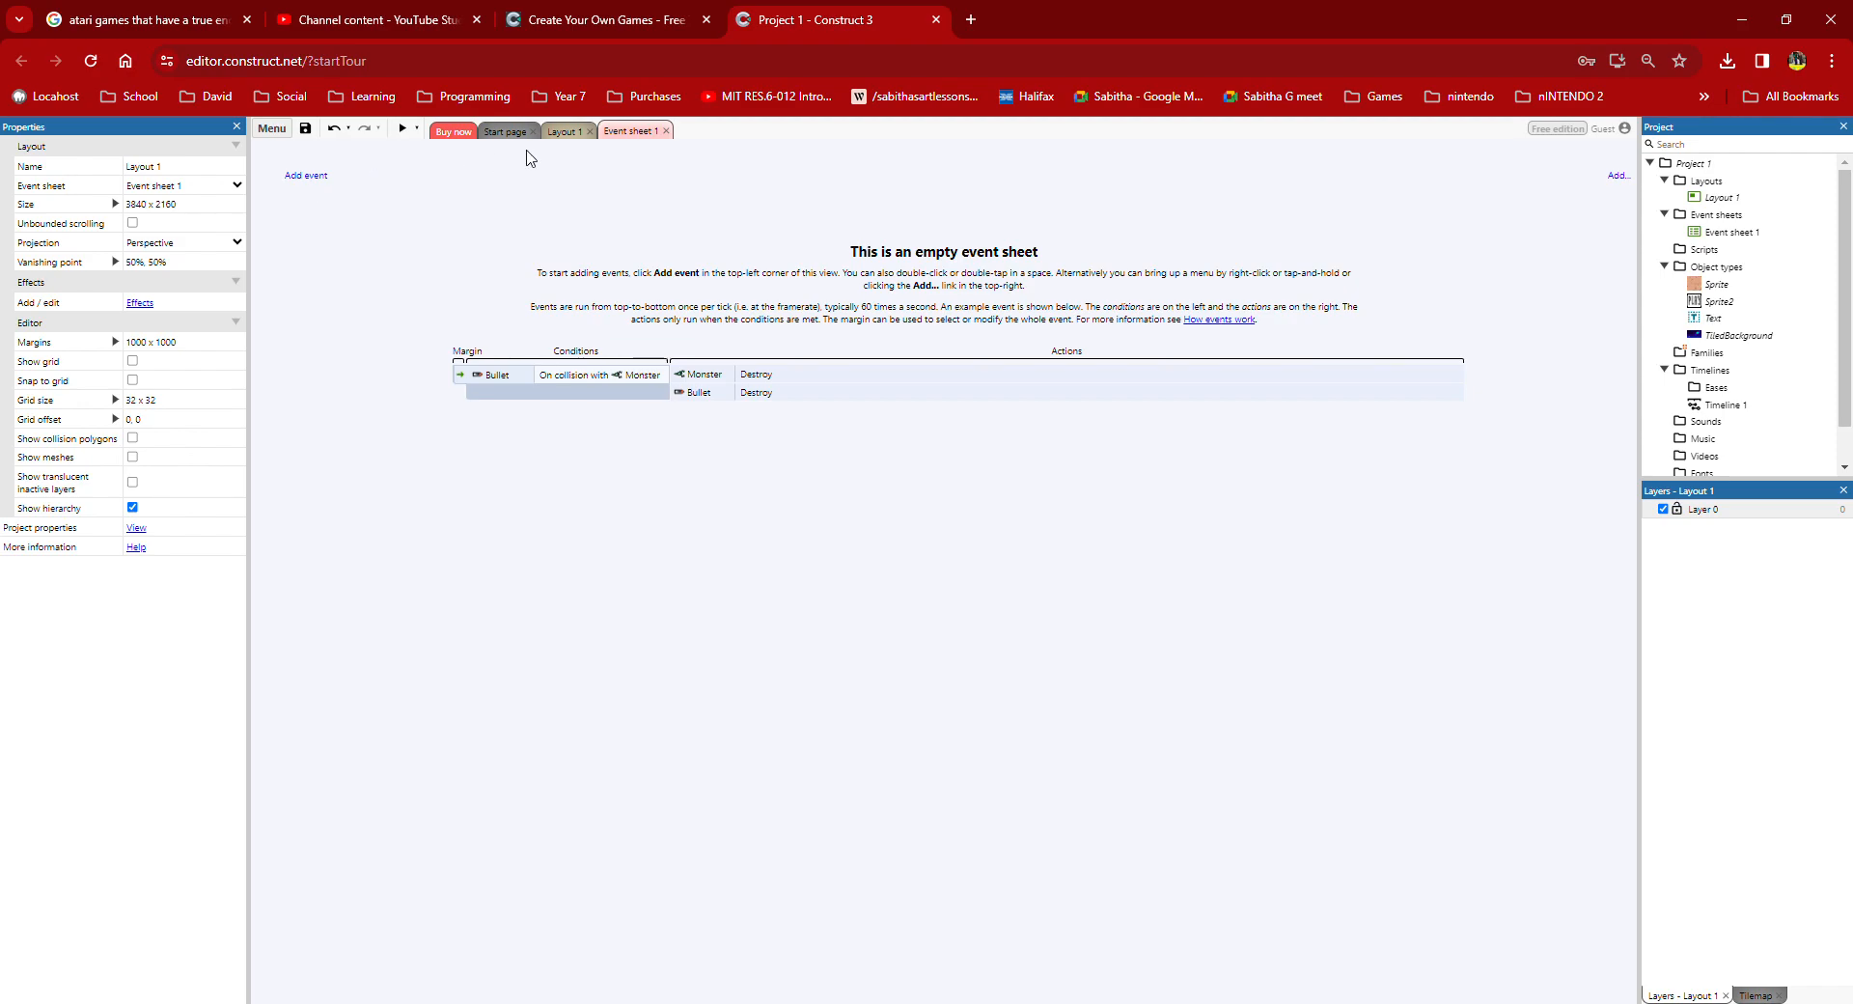
click(563, 131)
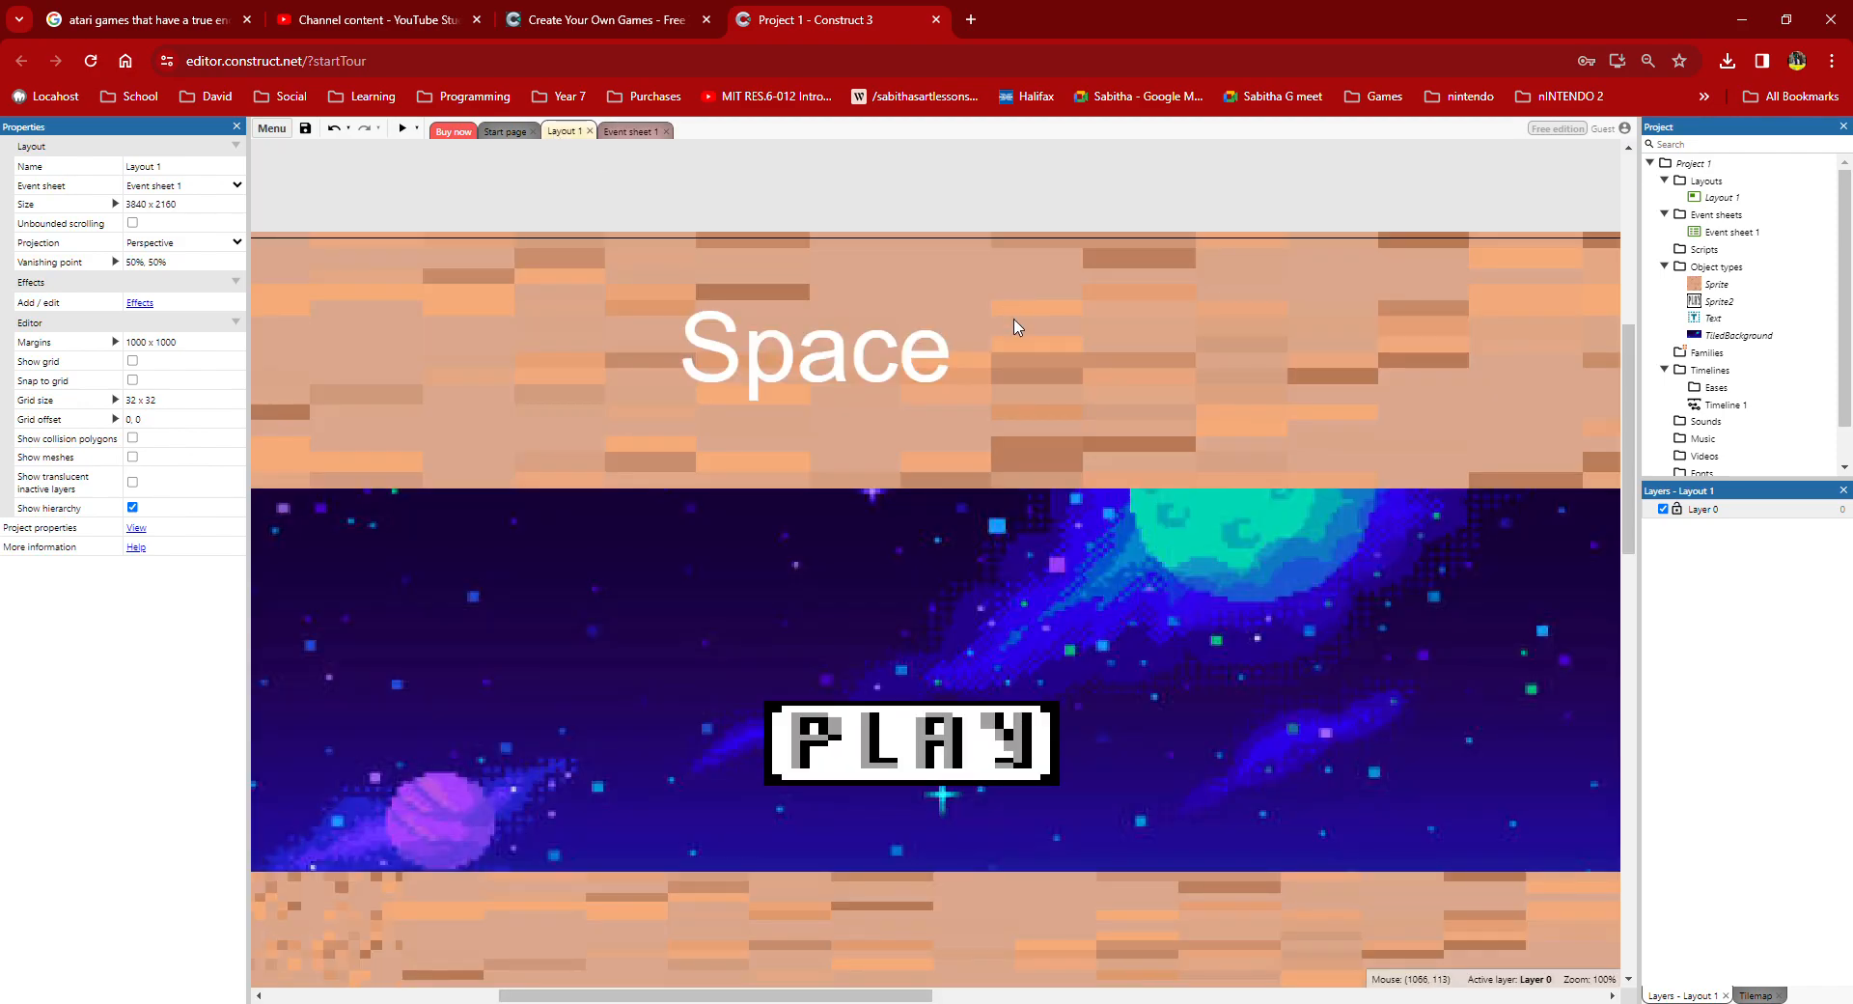
Step: Add a second layout to the project without an event sheet
right_click(1718, 182)
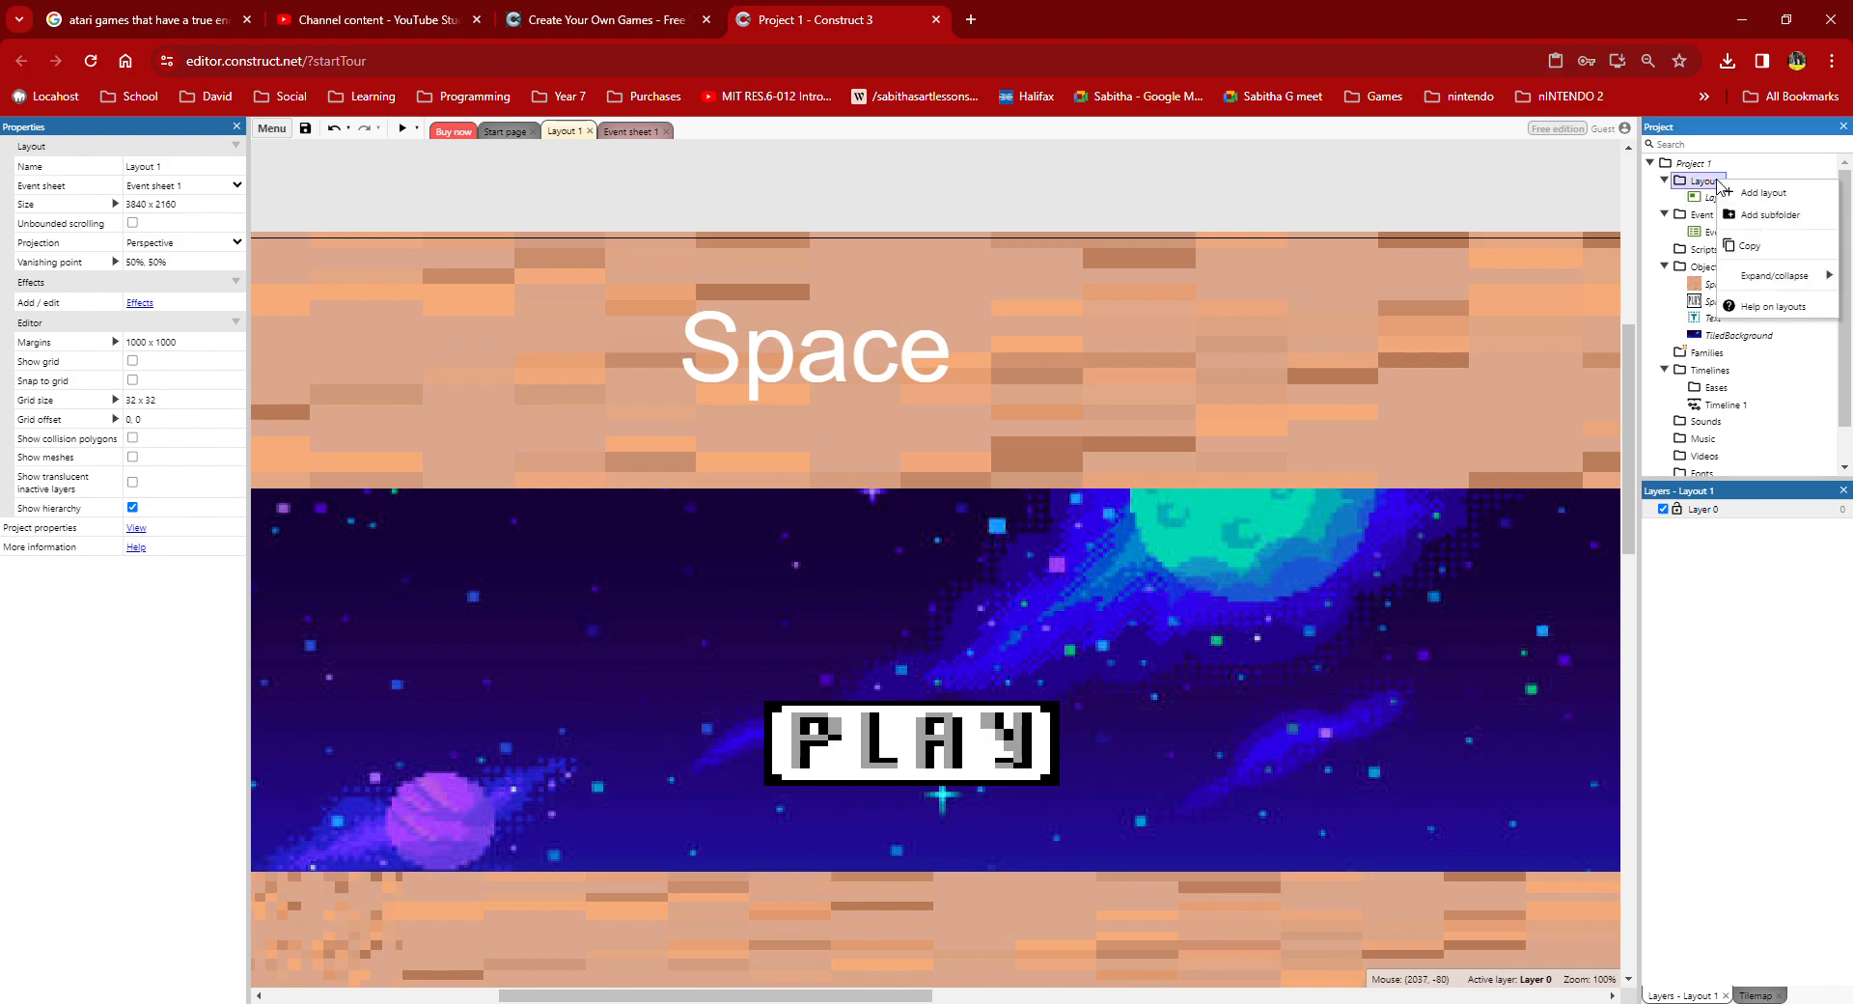
click(1766, 193)
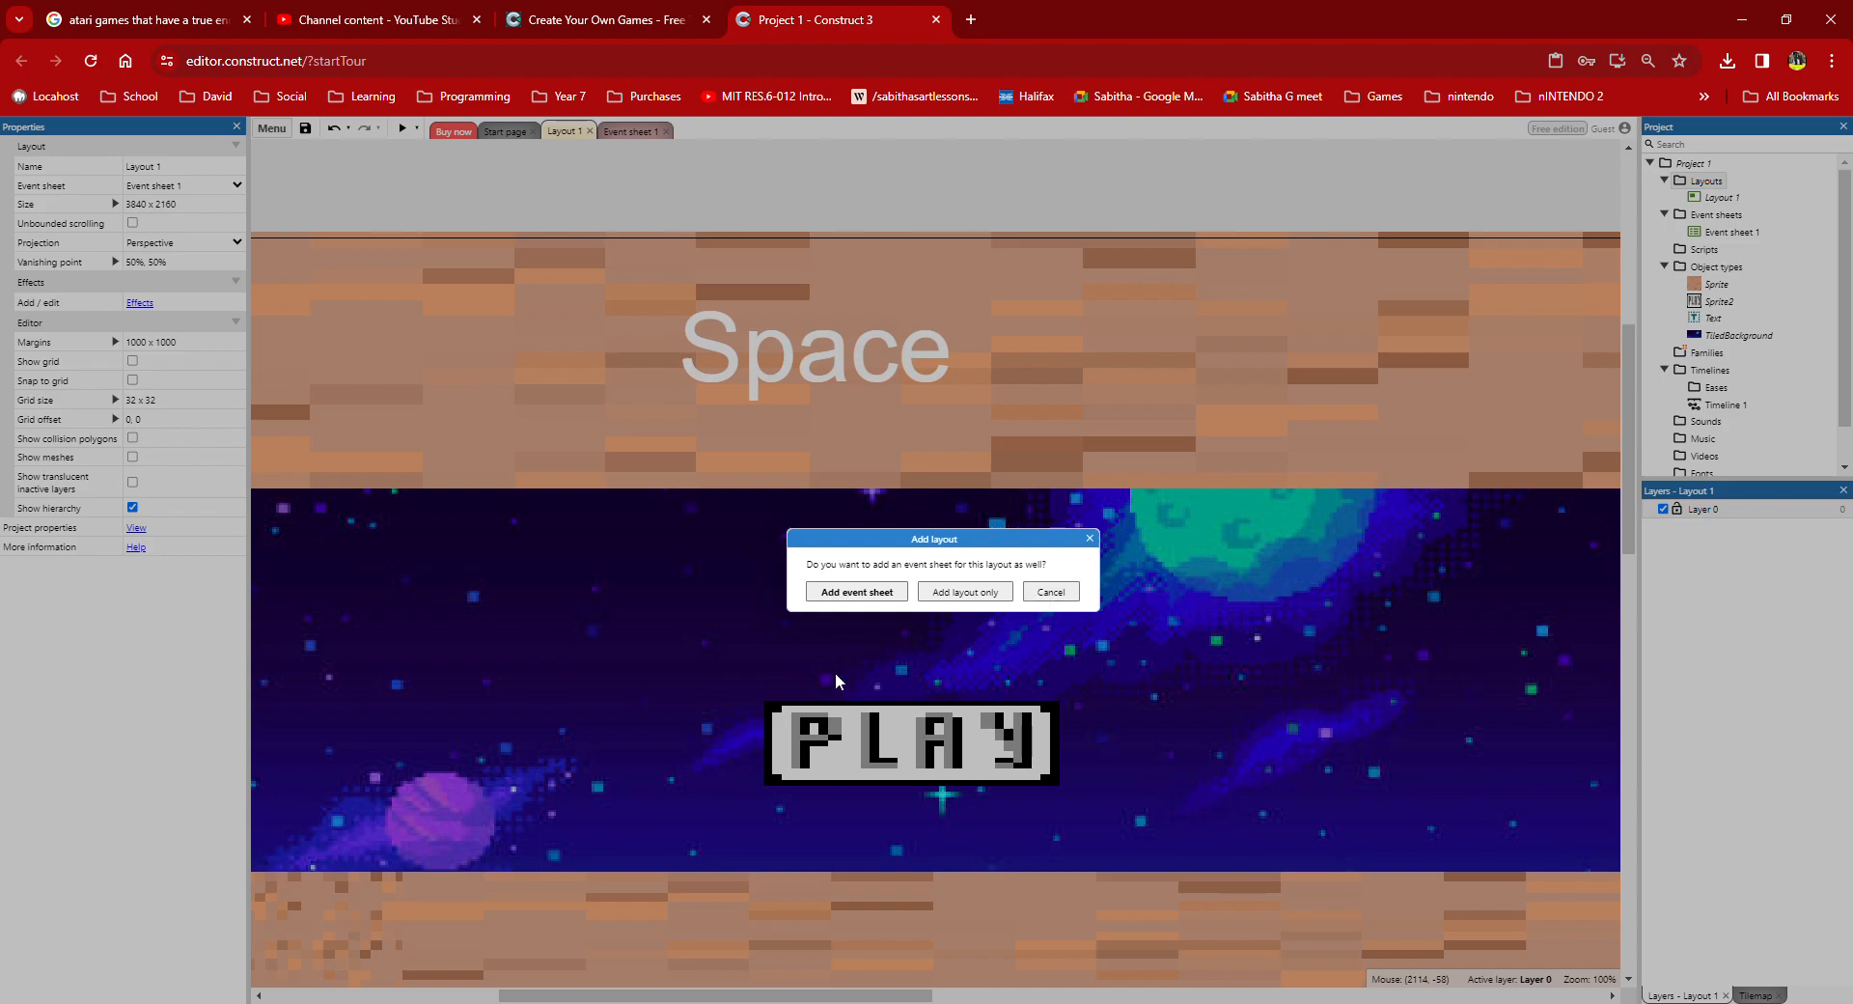
click(959, 593)
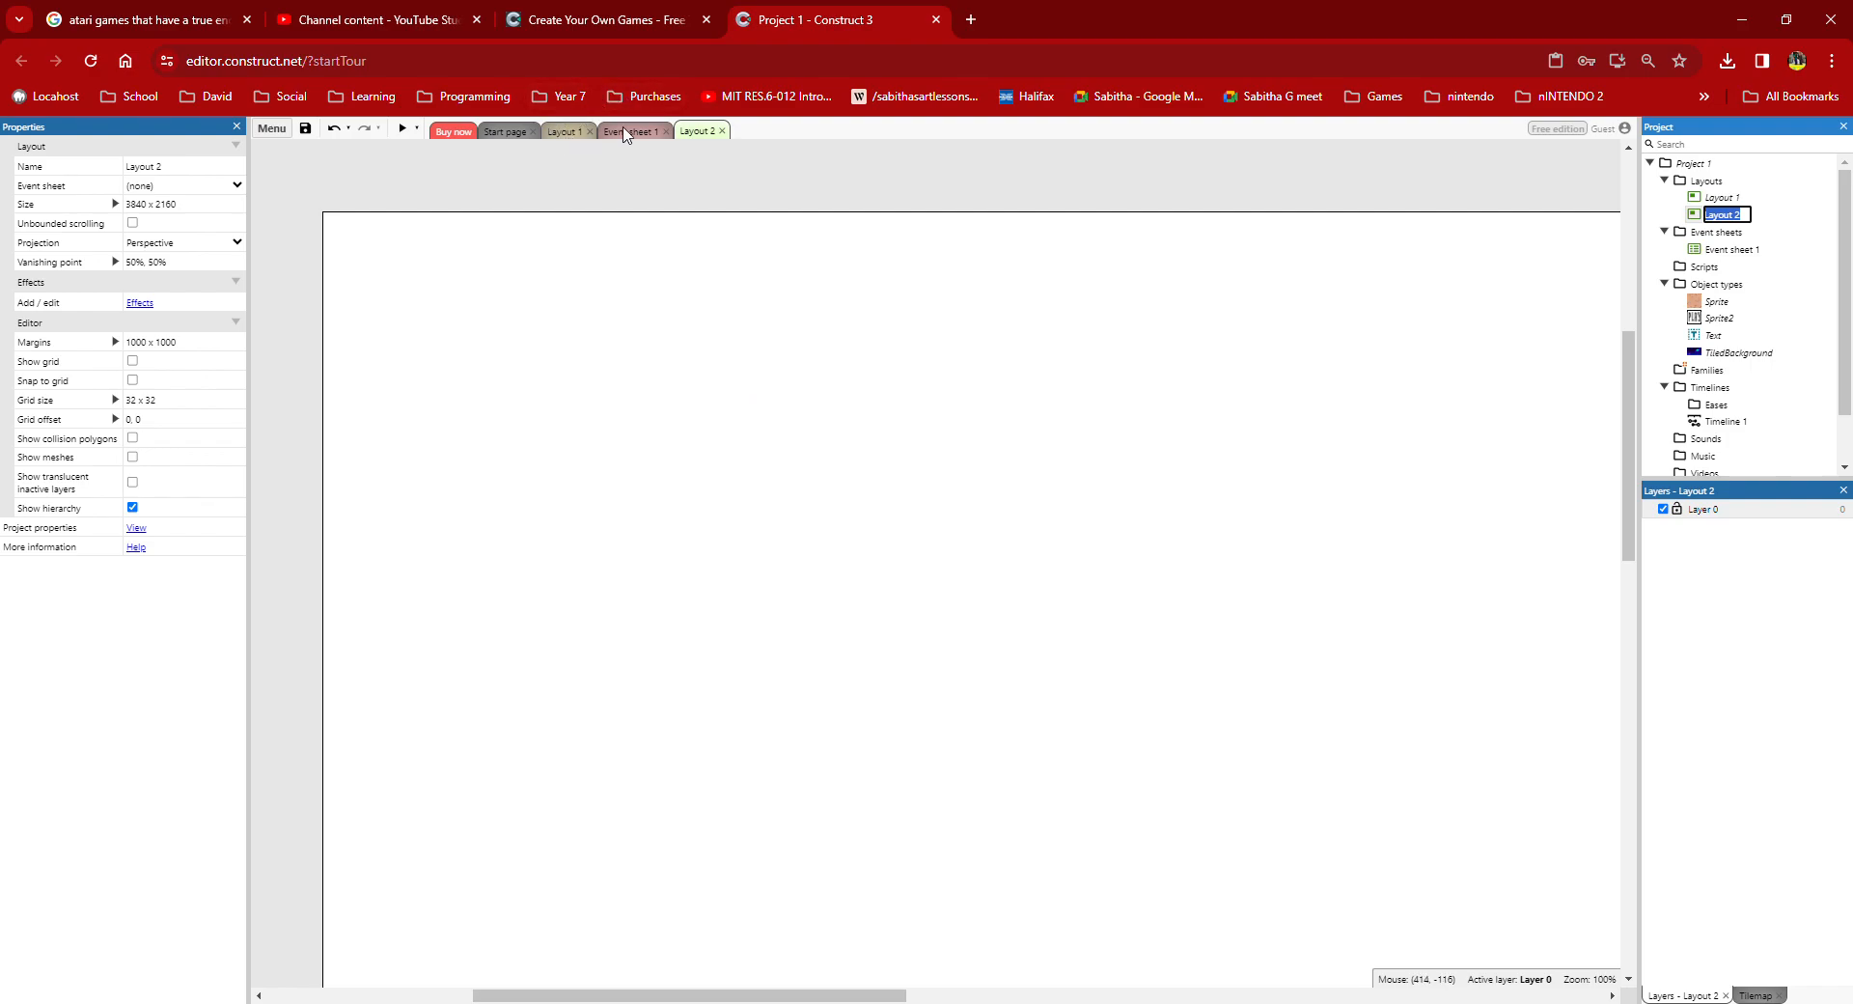
click(564, 131)
click(634, 132)
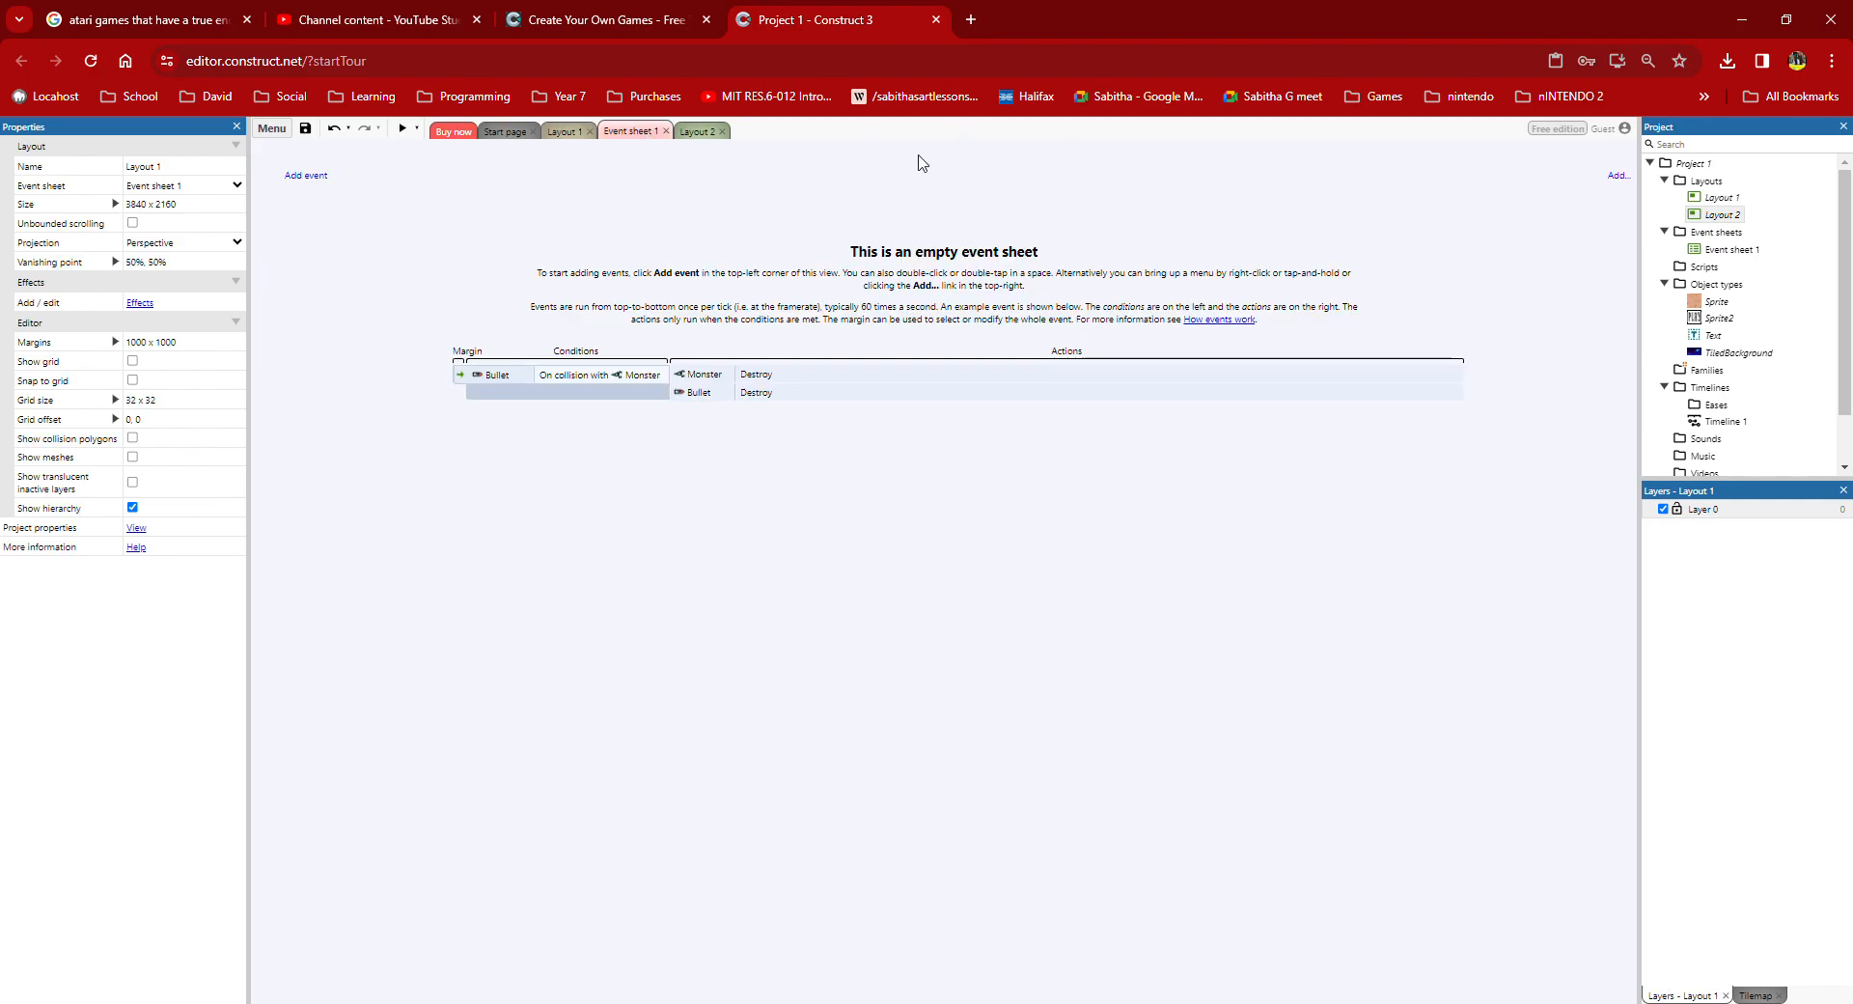
click(301, 175)
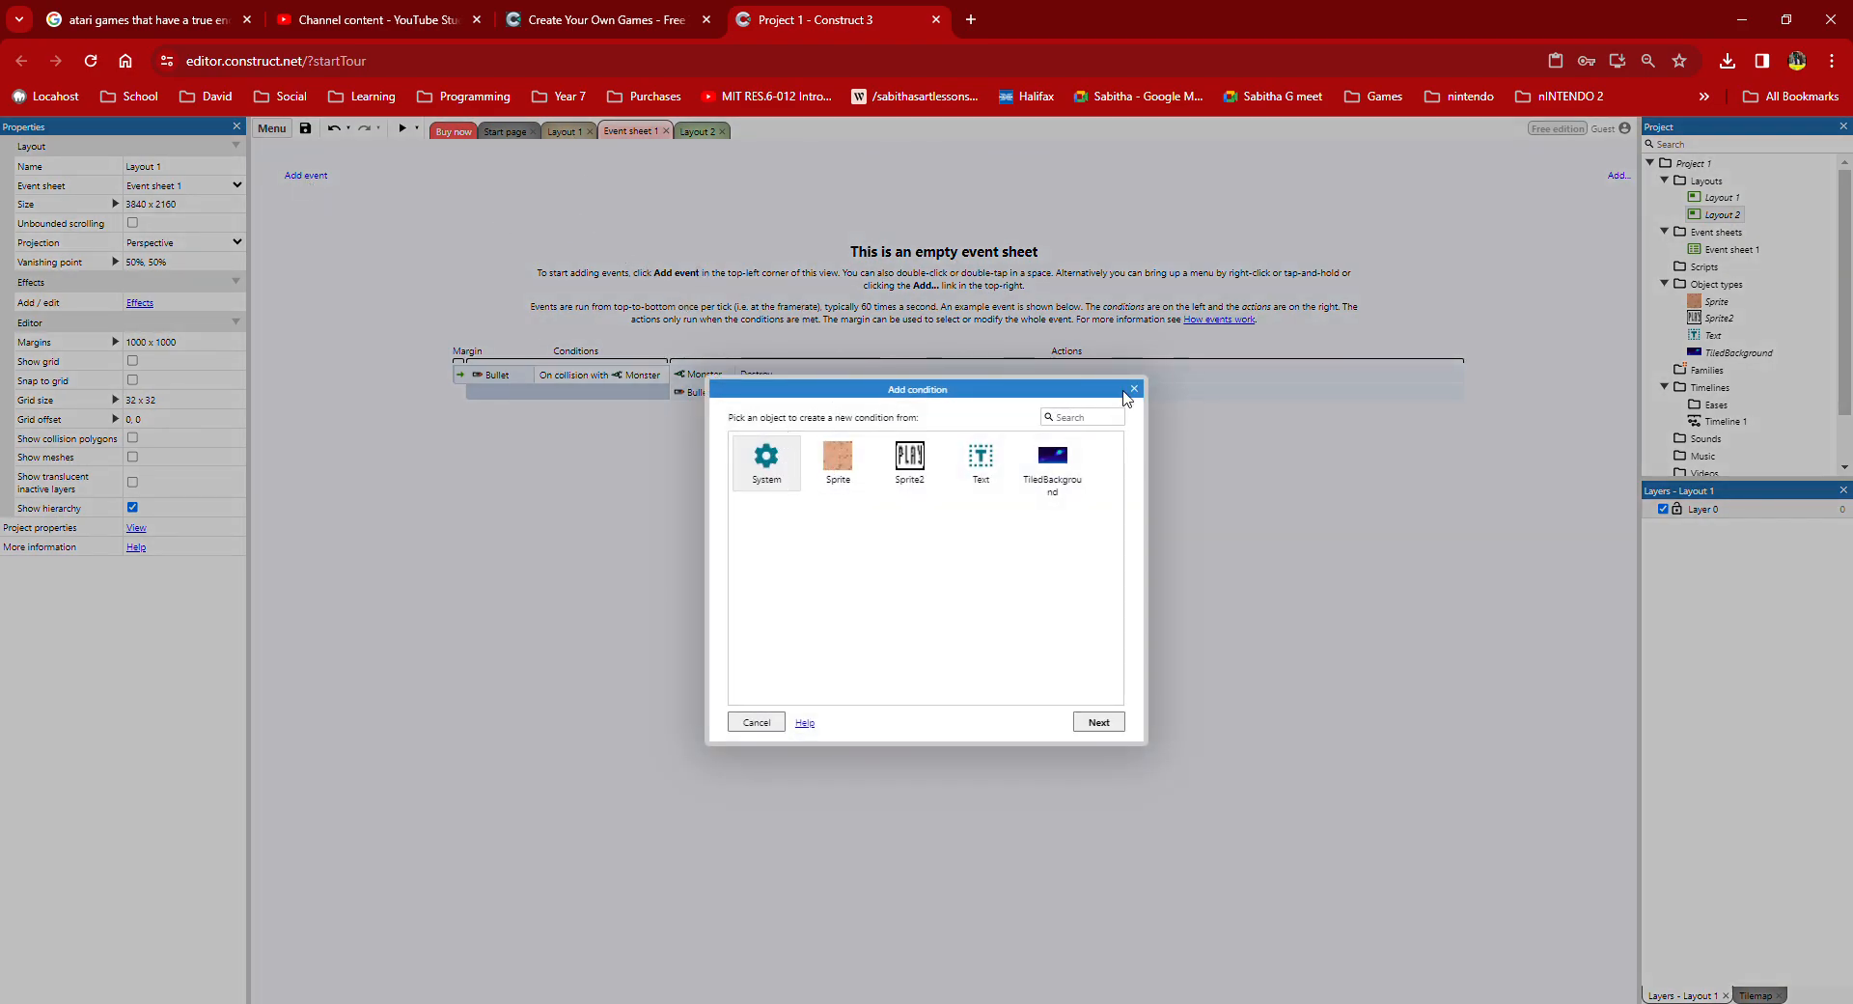
key(Escape)
click(569, 132)
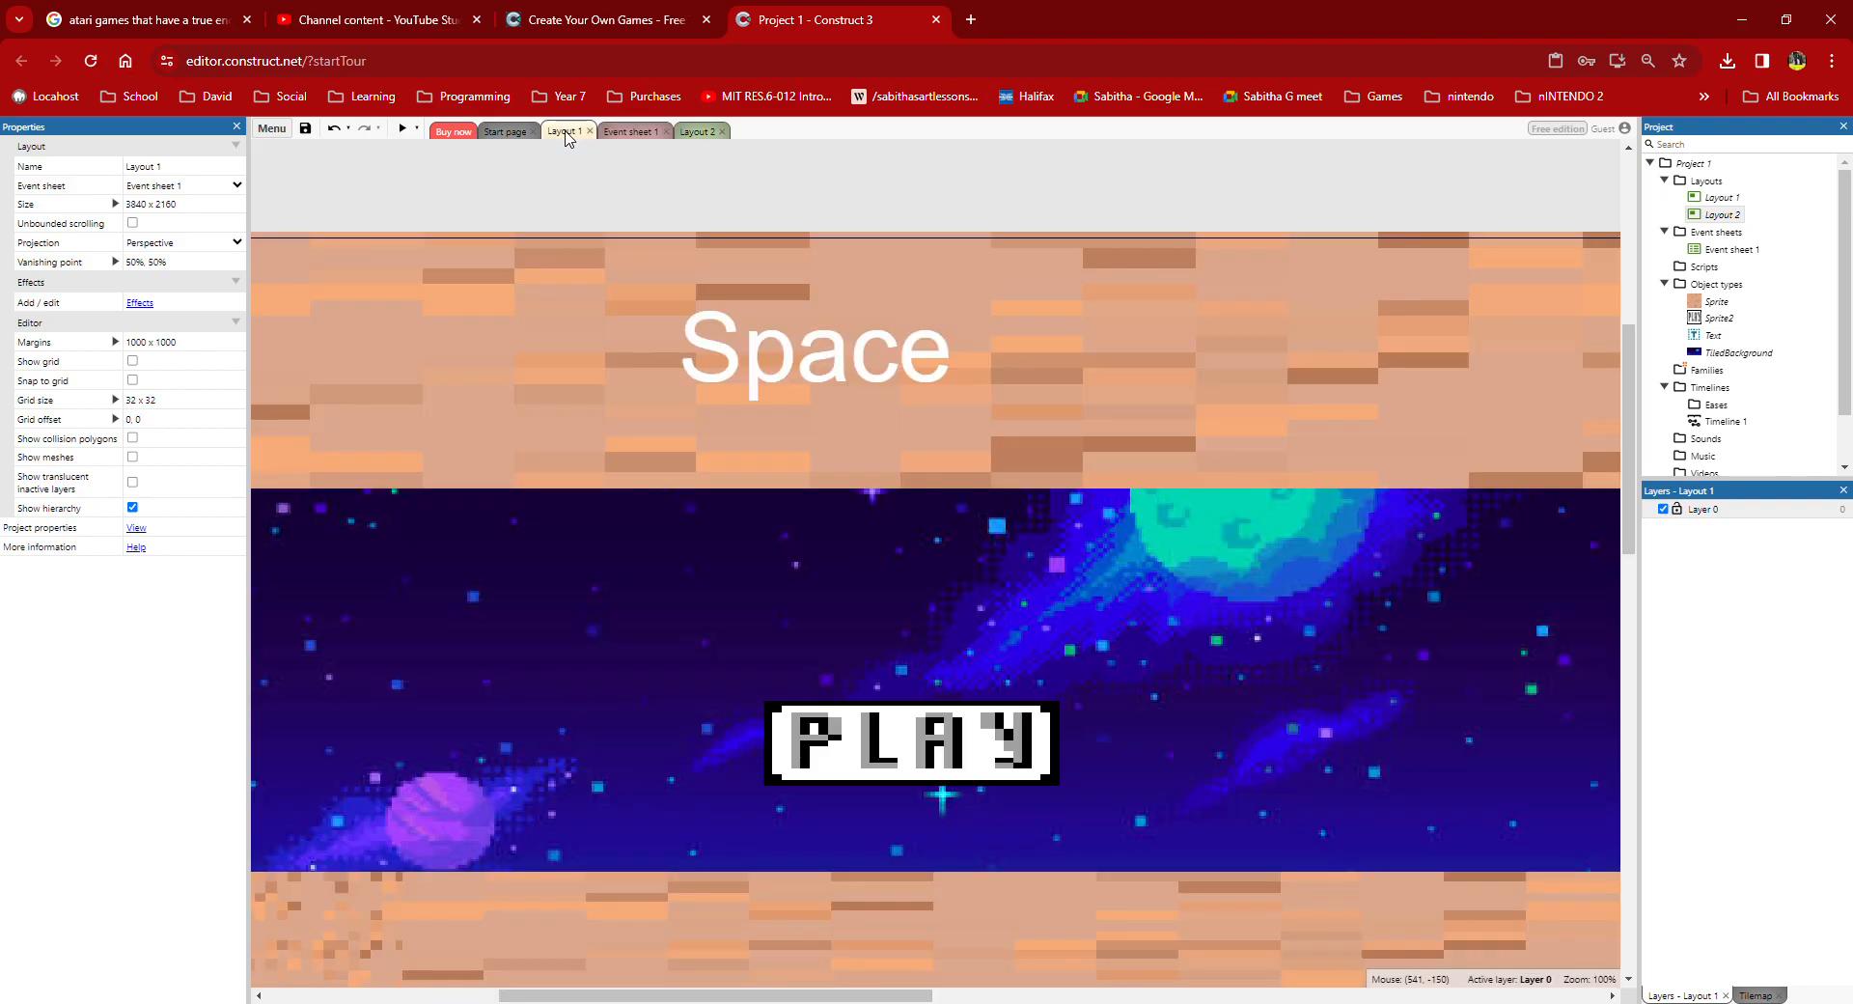
double_click(1053, 200)
scroll(609, 442, down, 5)
scroll(609, 441, up, 5)
scroll(517, 357, down, 5)
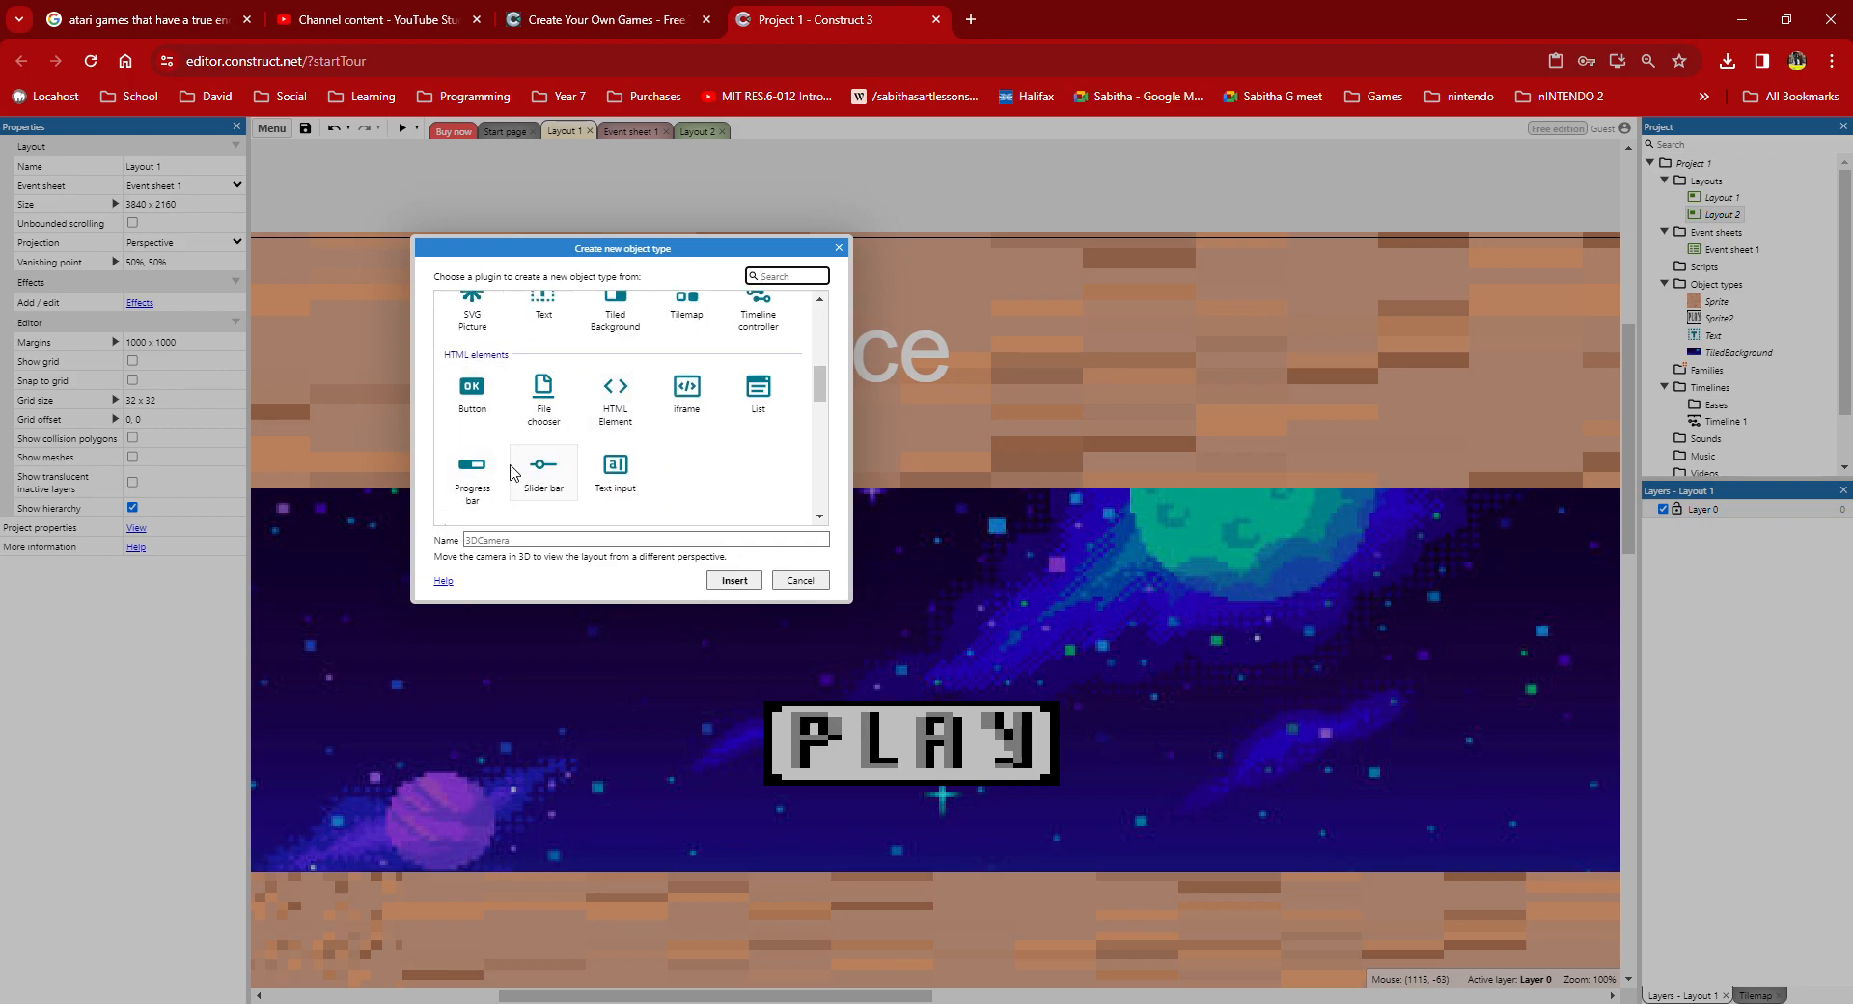
click(958, 176)
click(839, 248)
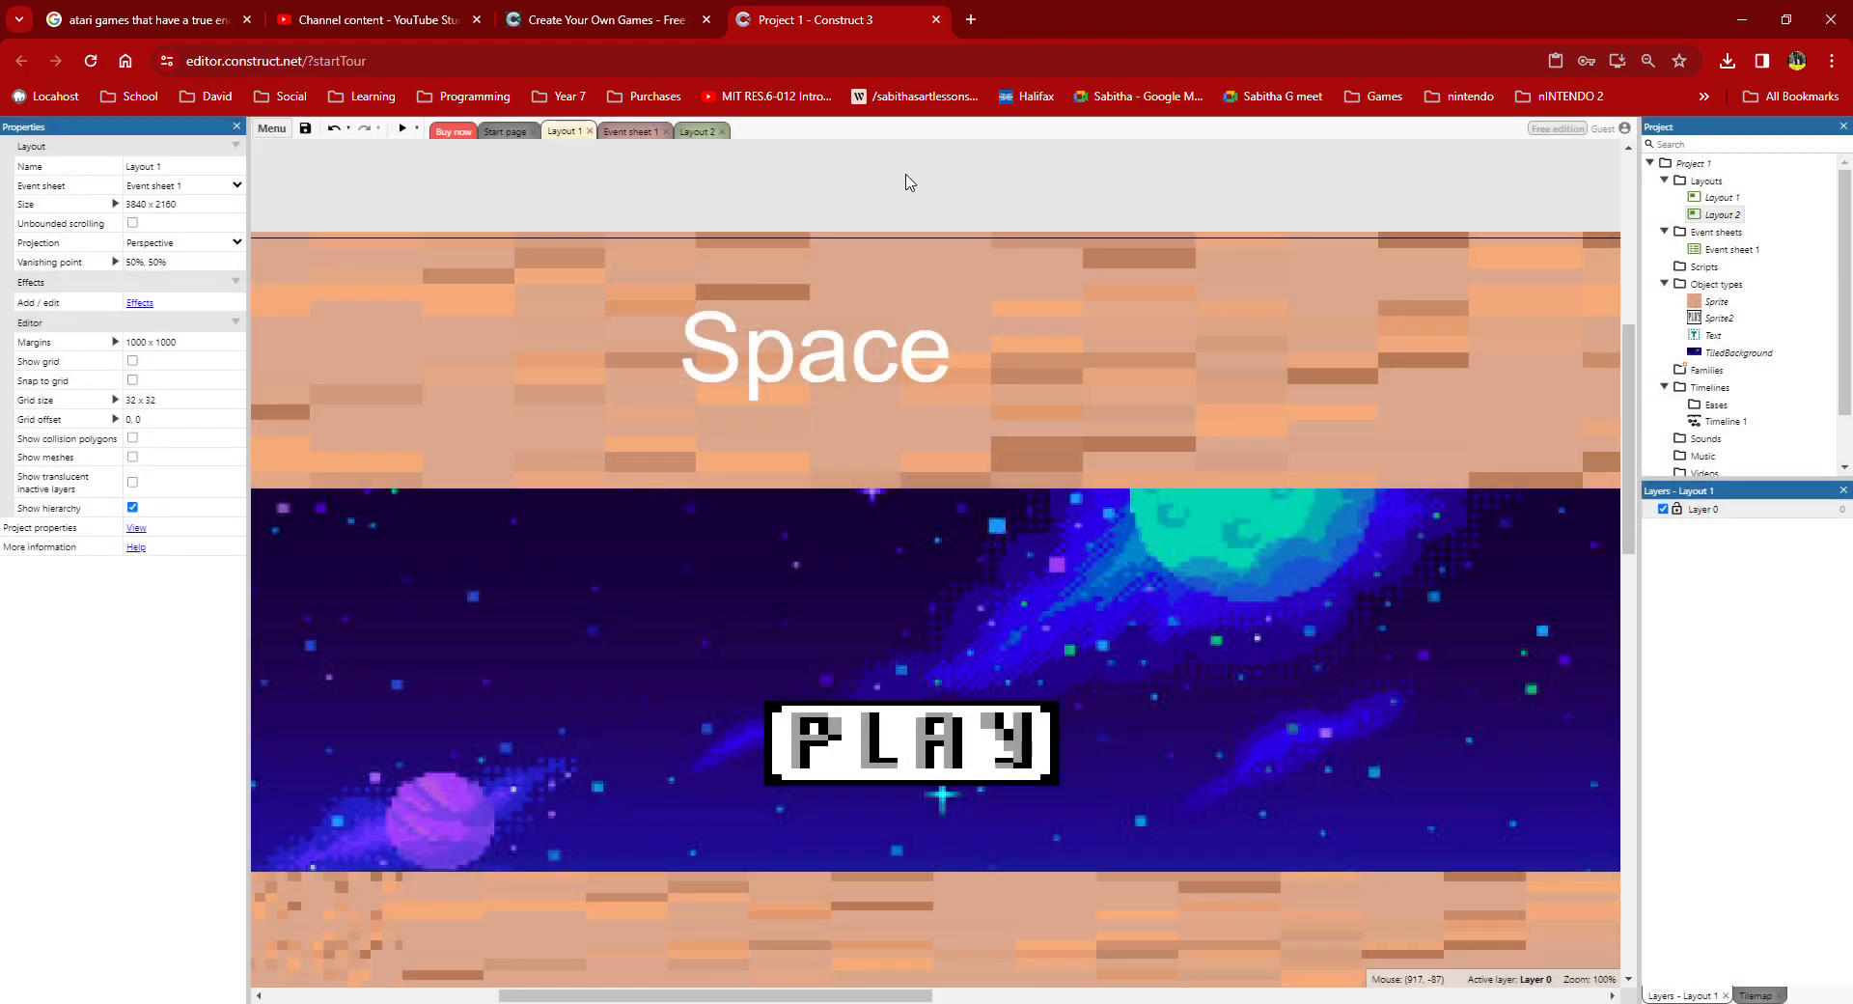
Step: Search the object plugins for "mouse" and insert a Mouse object into the project from Layout 1
right_click(905, 181)
click(922, 189)
scroll(690, 415, down, 1)
scroll(690, 415, down, 5)
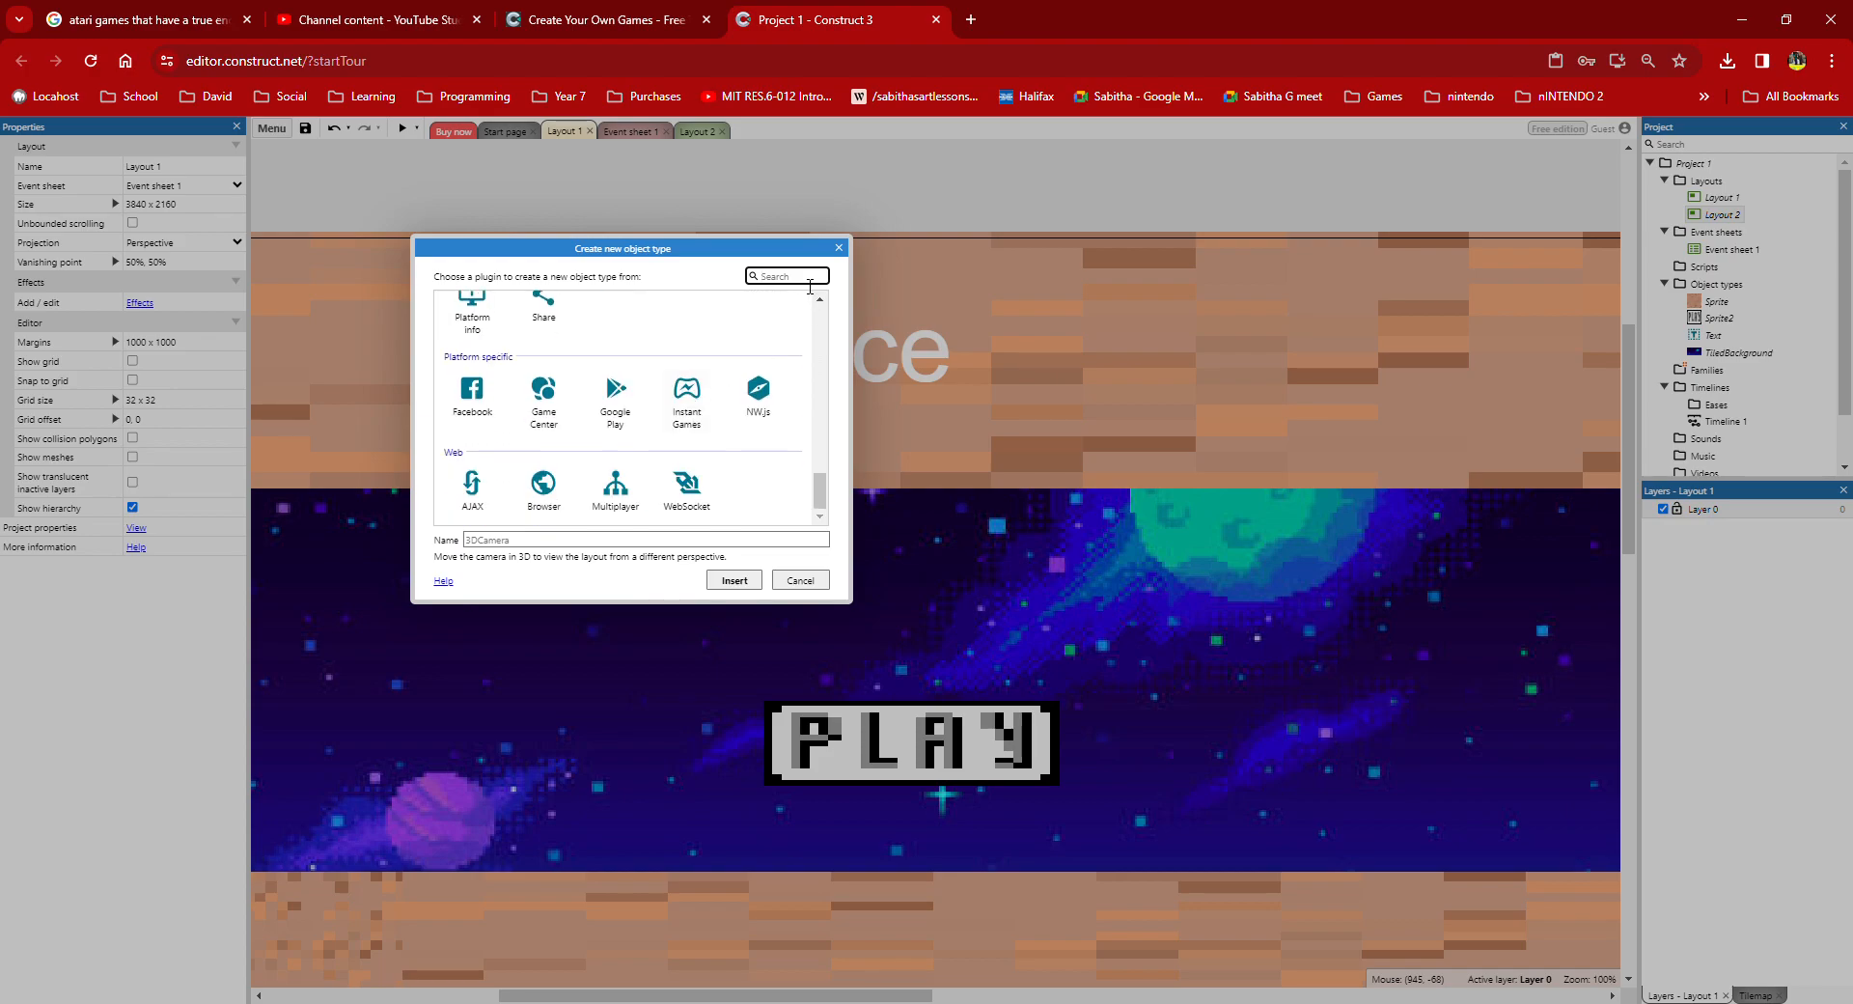
text(mouse)
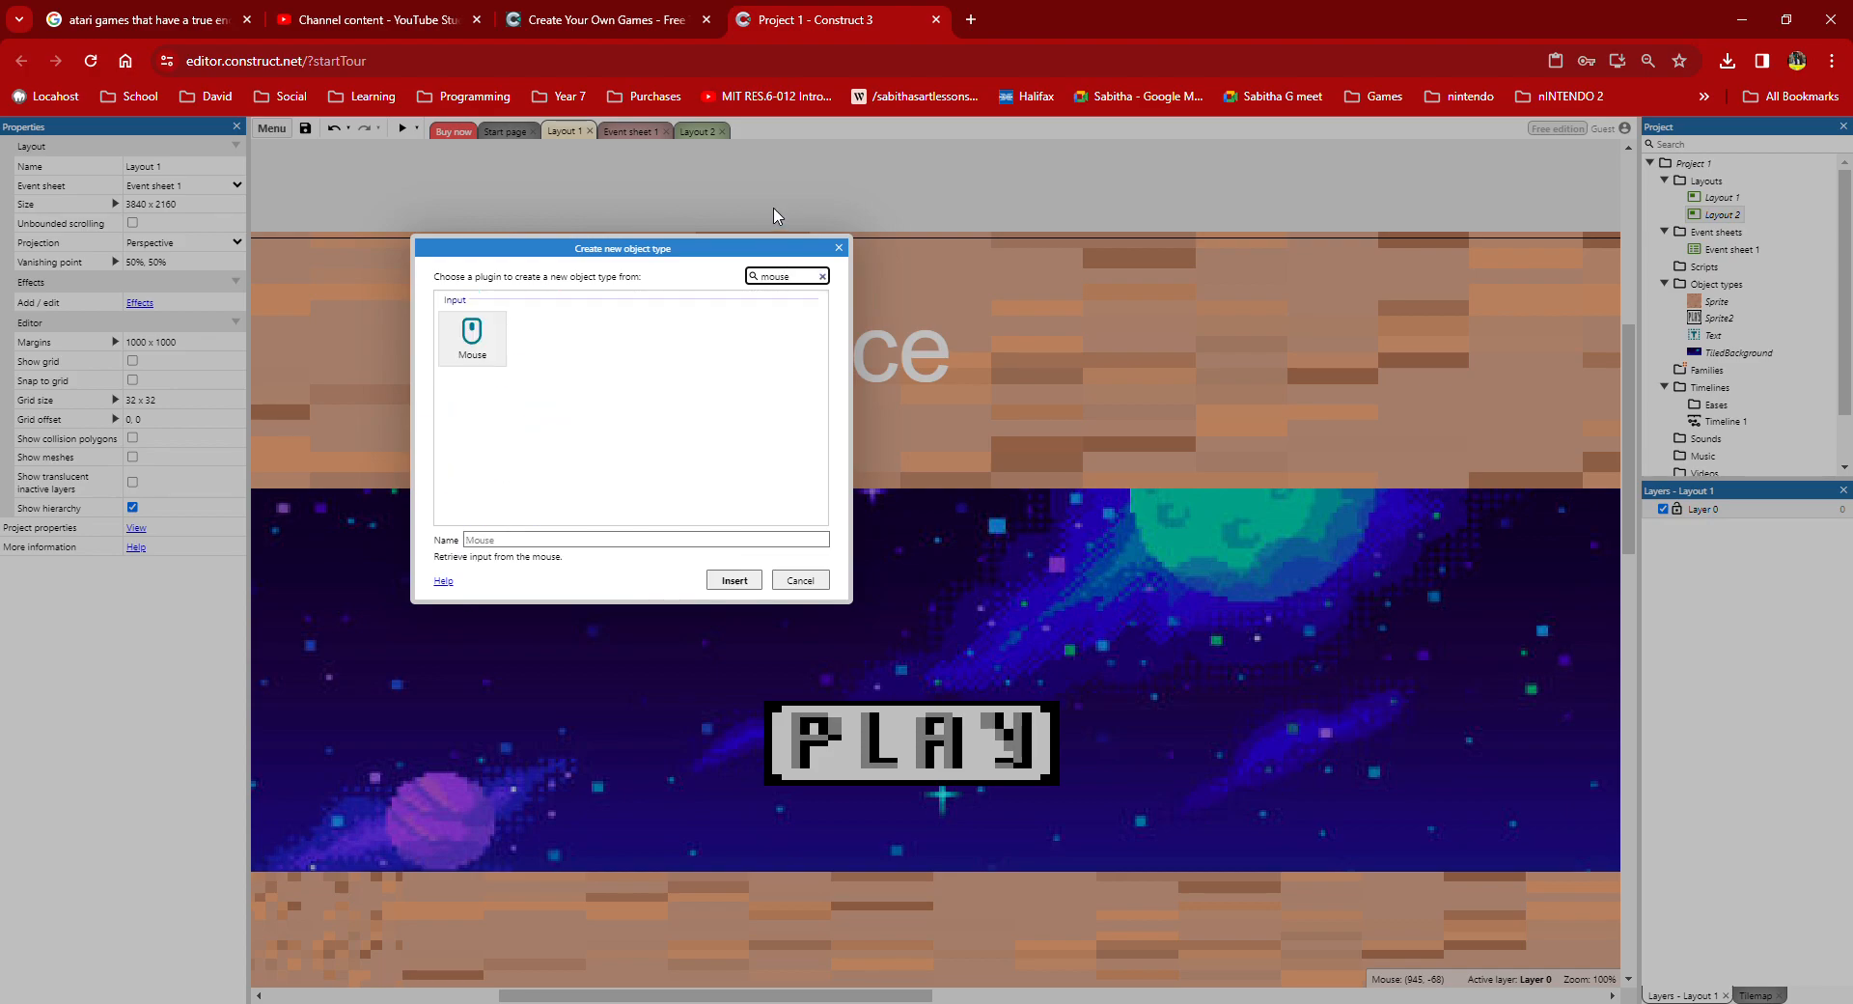
click(479, 333)
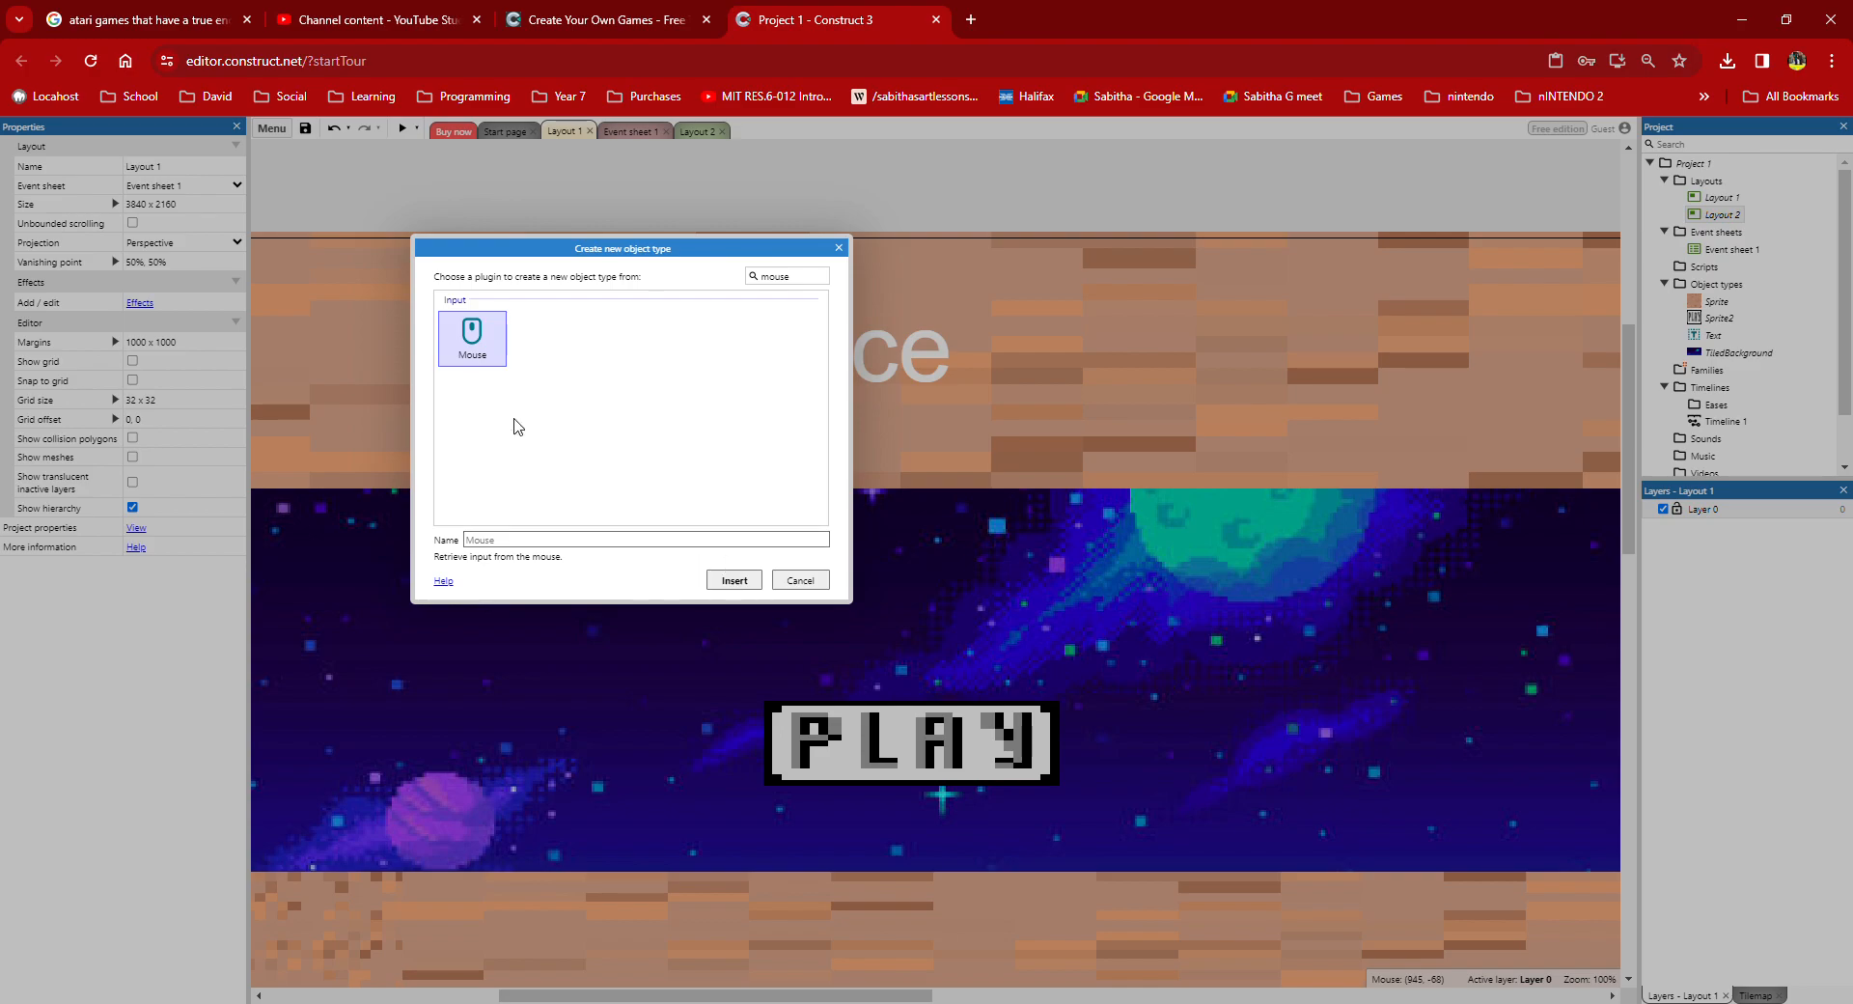
click(744, 580)
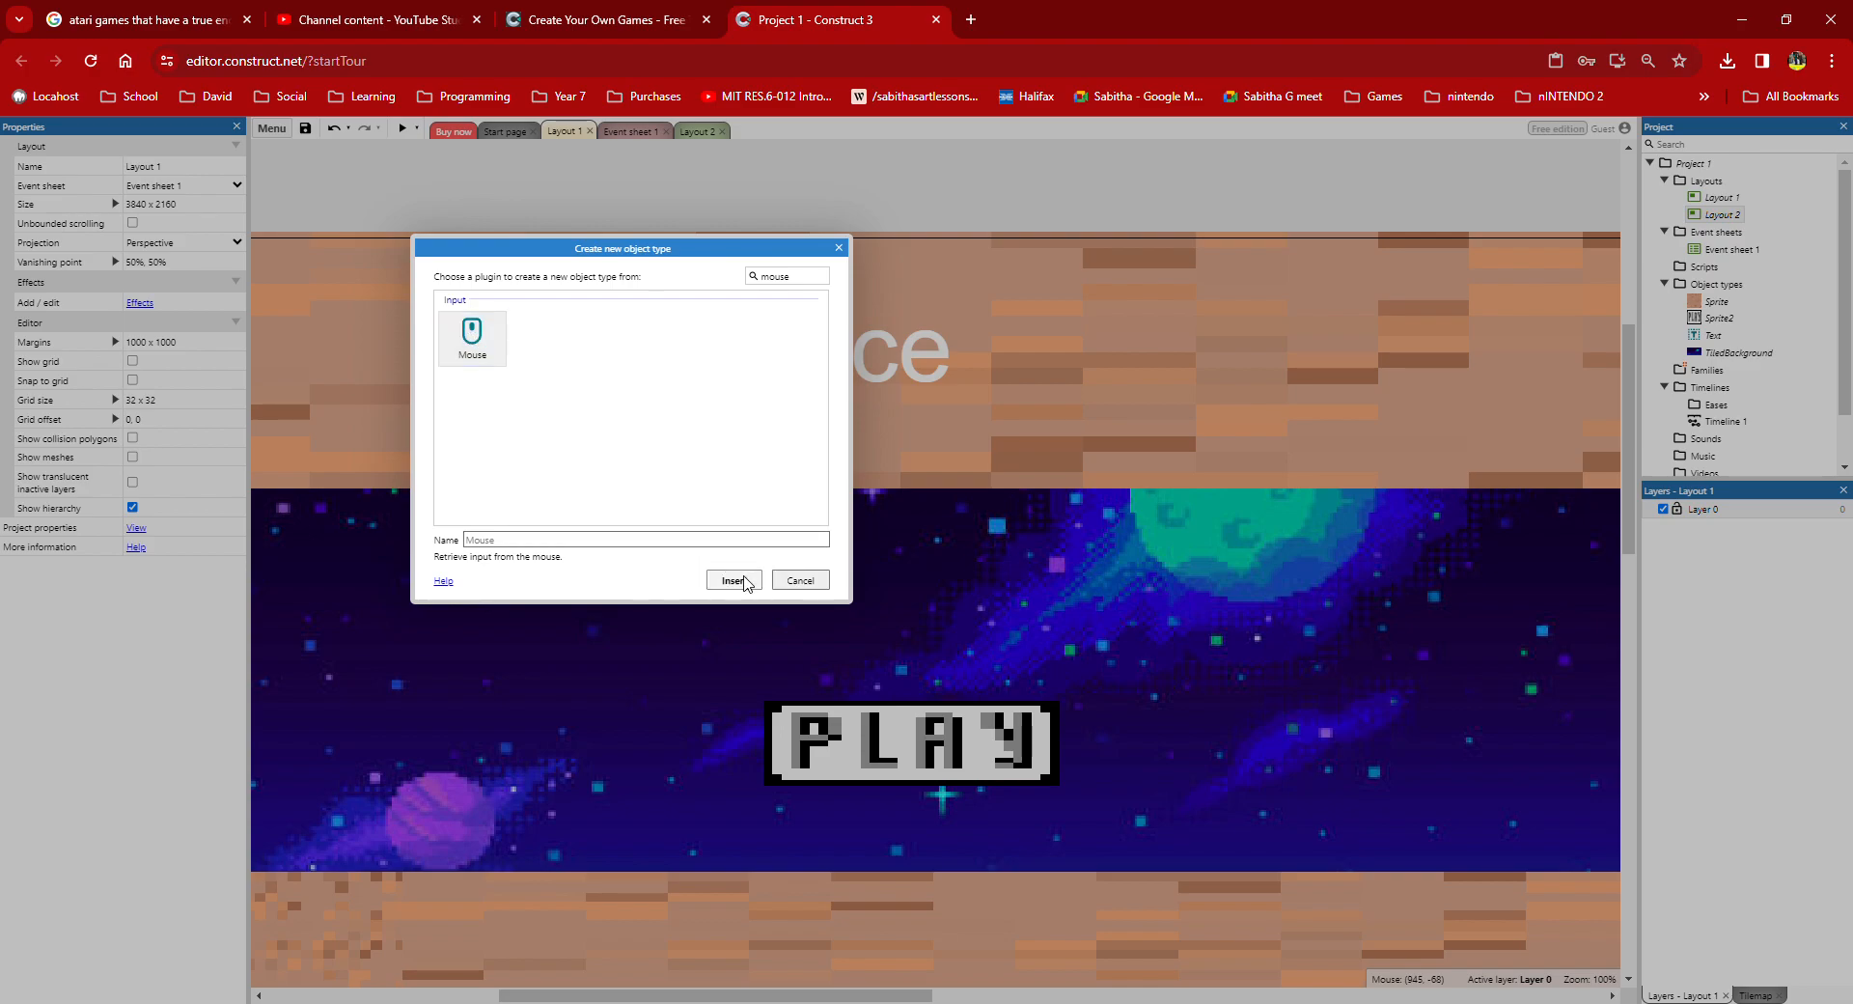
scroll(917, 405, up, 2)
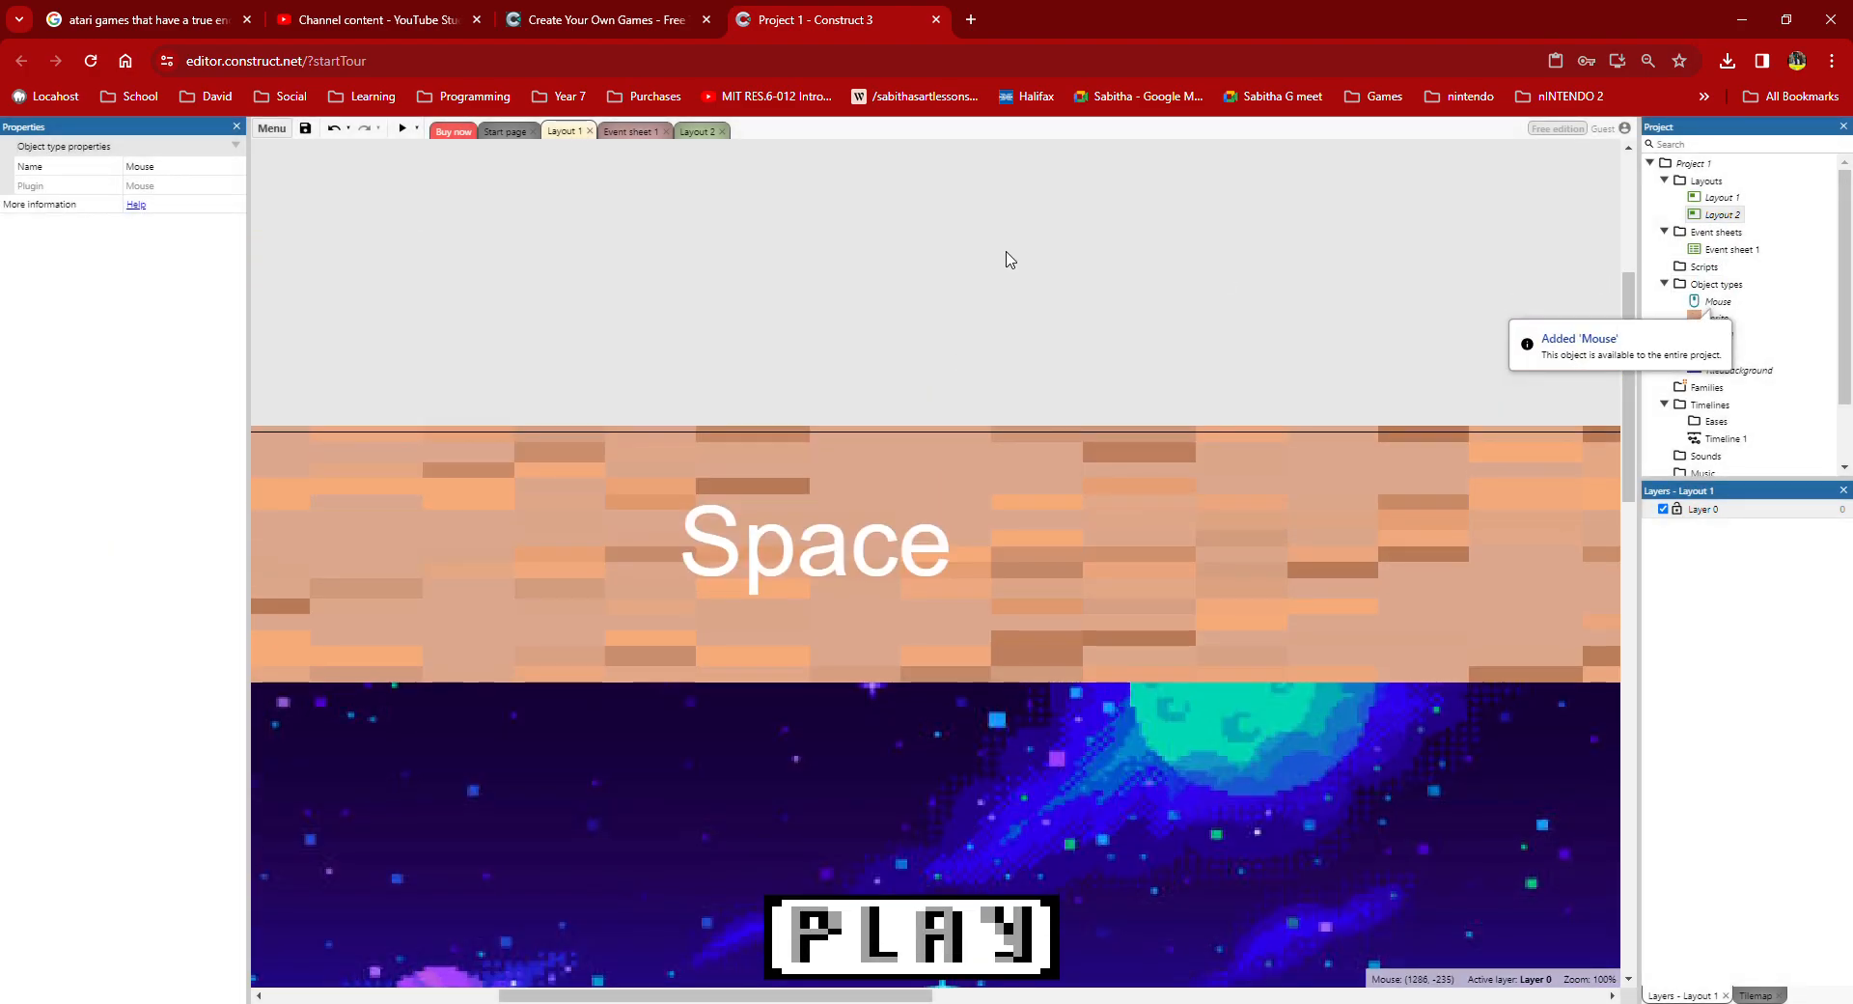
Step: Start a new event in Event sheet 1 with the Mouse object as the source of its condition
click(629, 133)
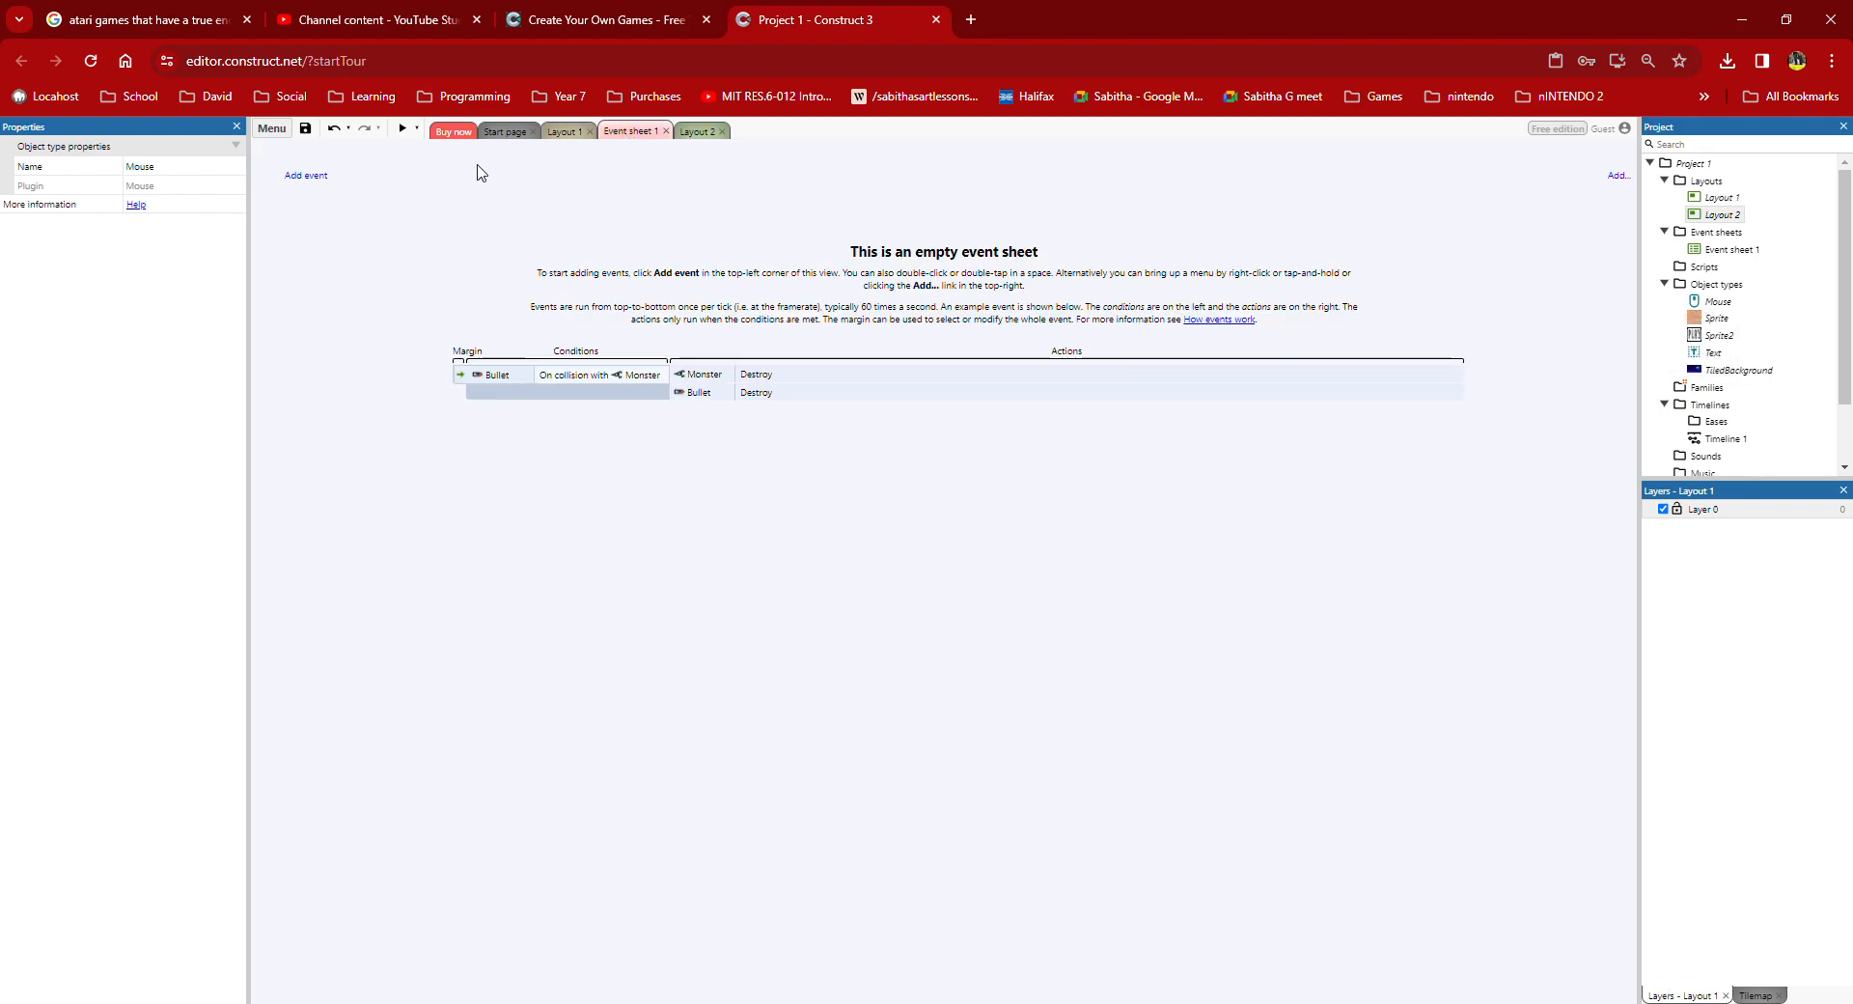
click(317, 178)
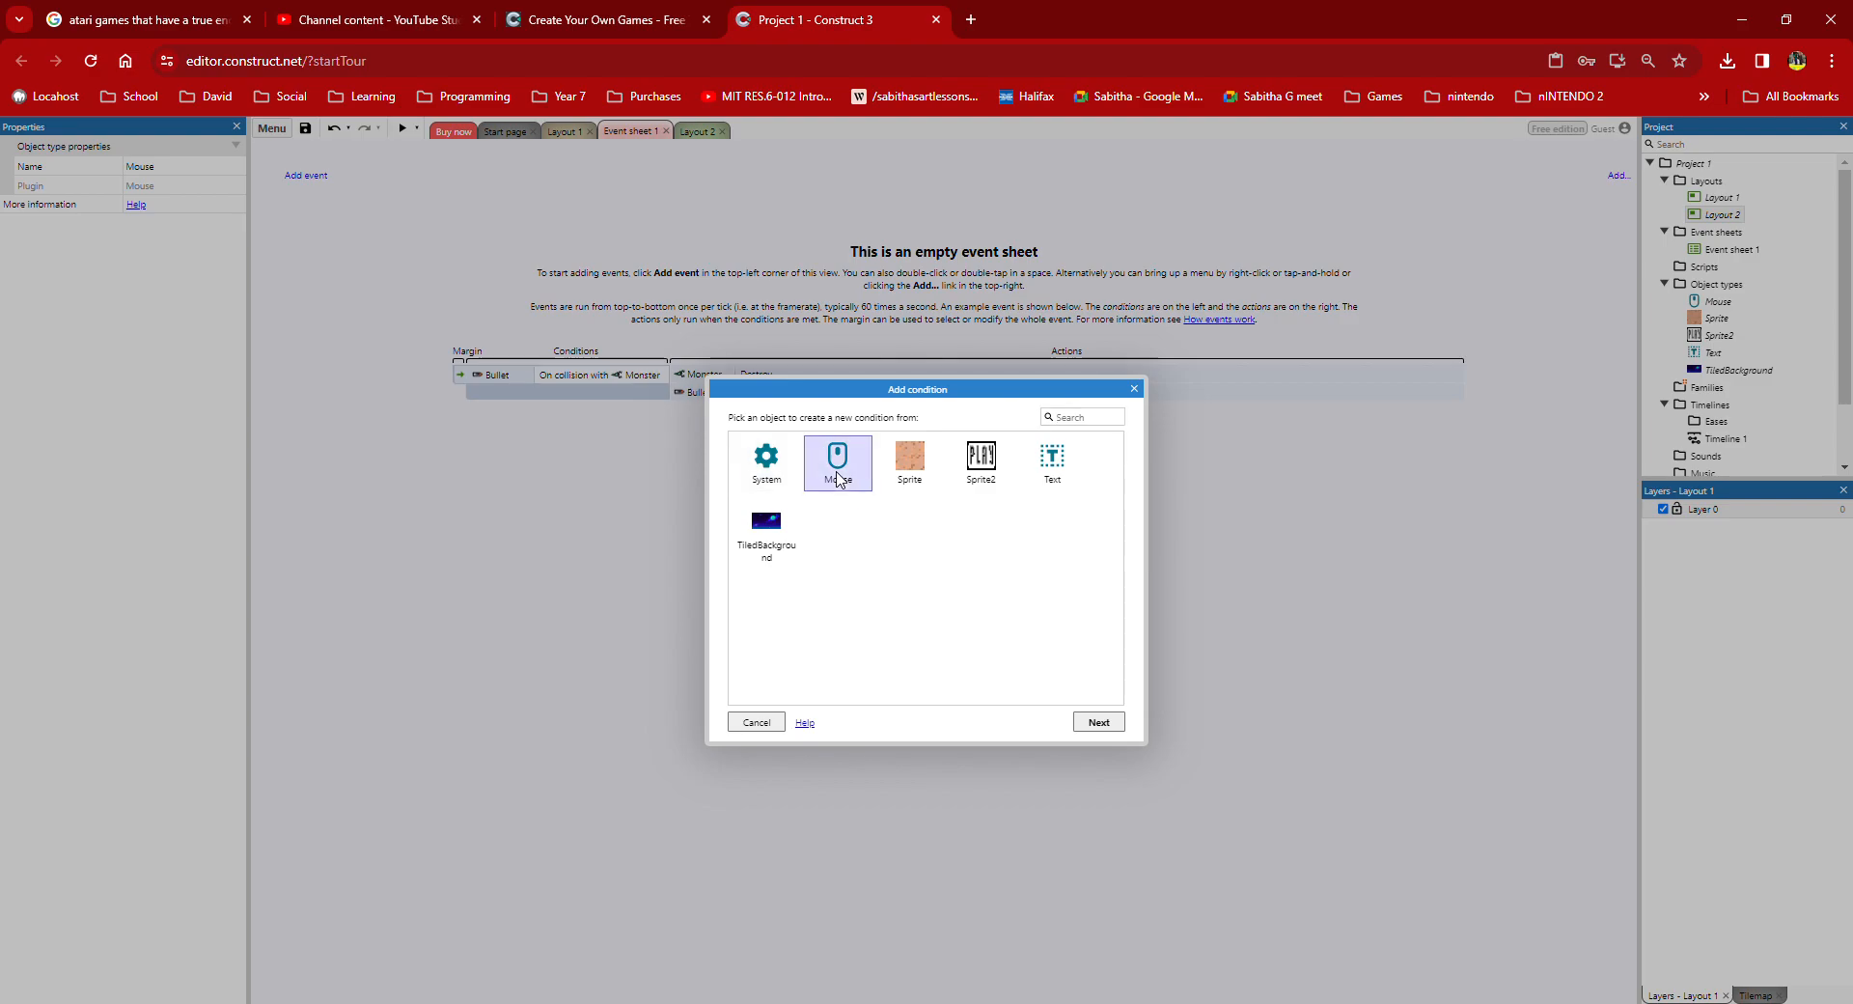
double_click(838, 478)
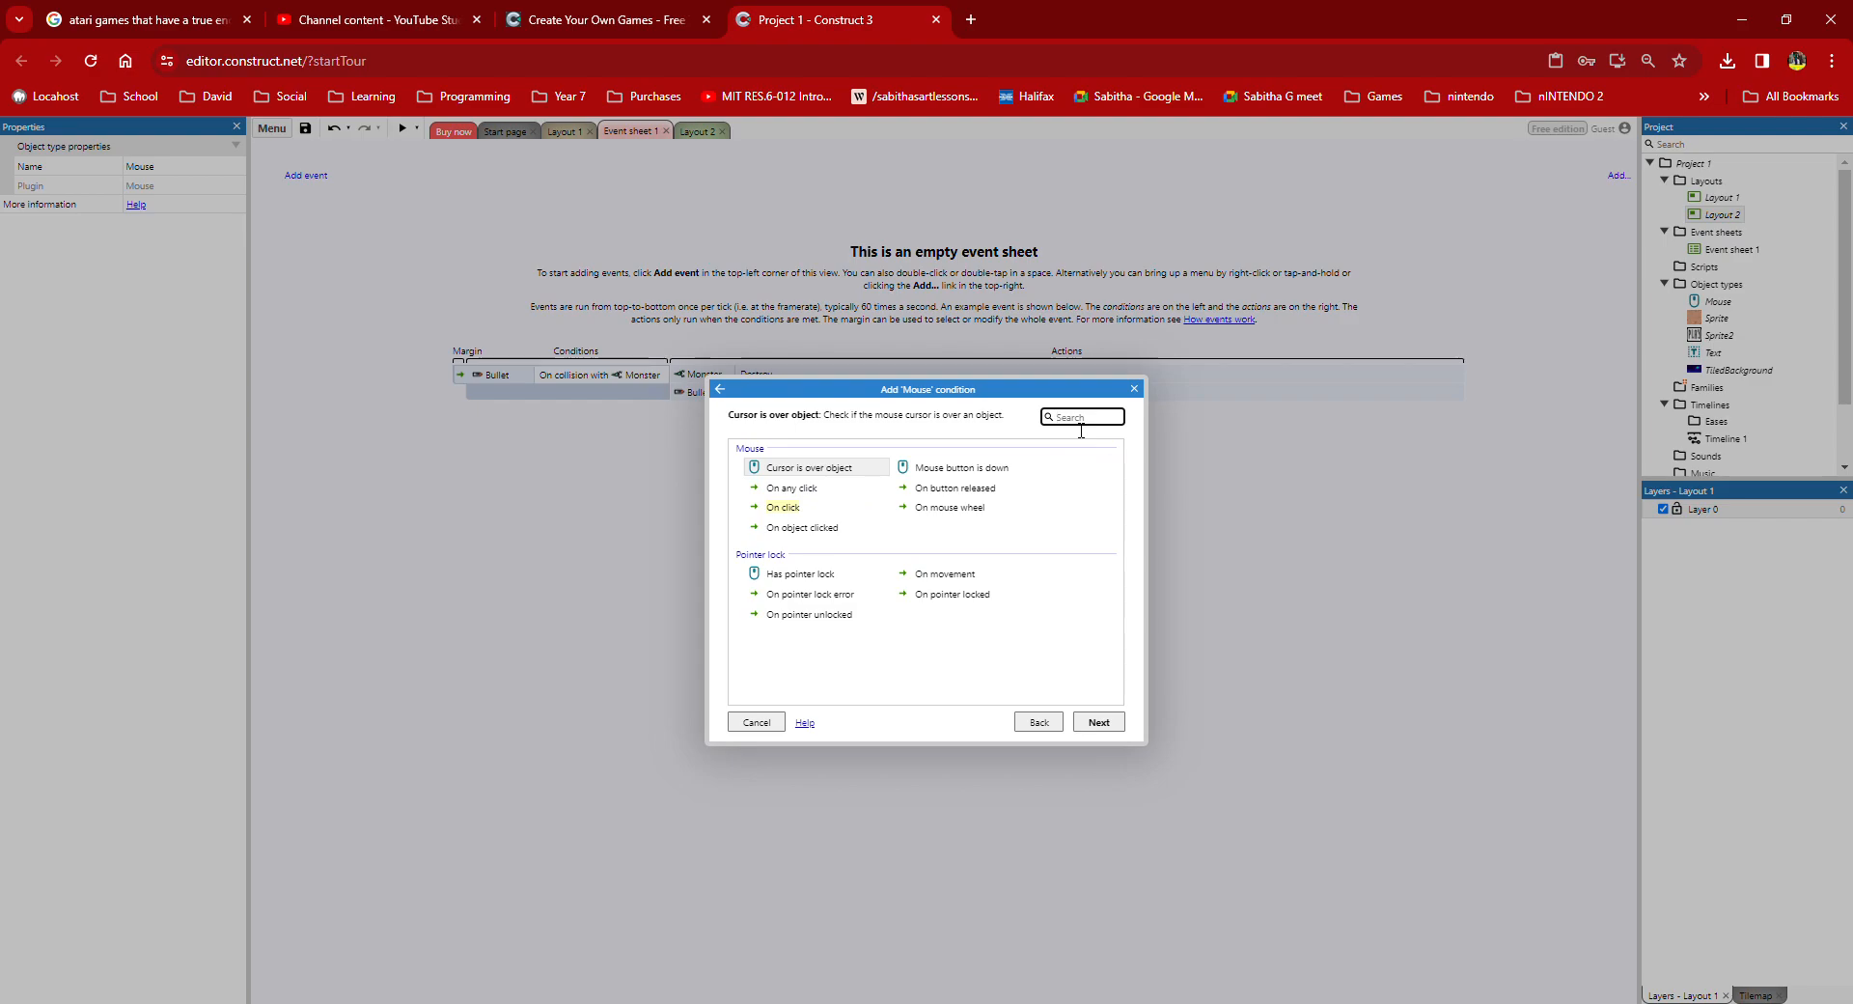
text(on)
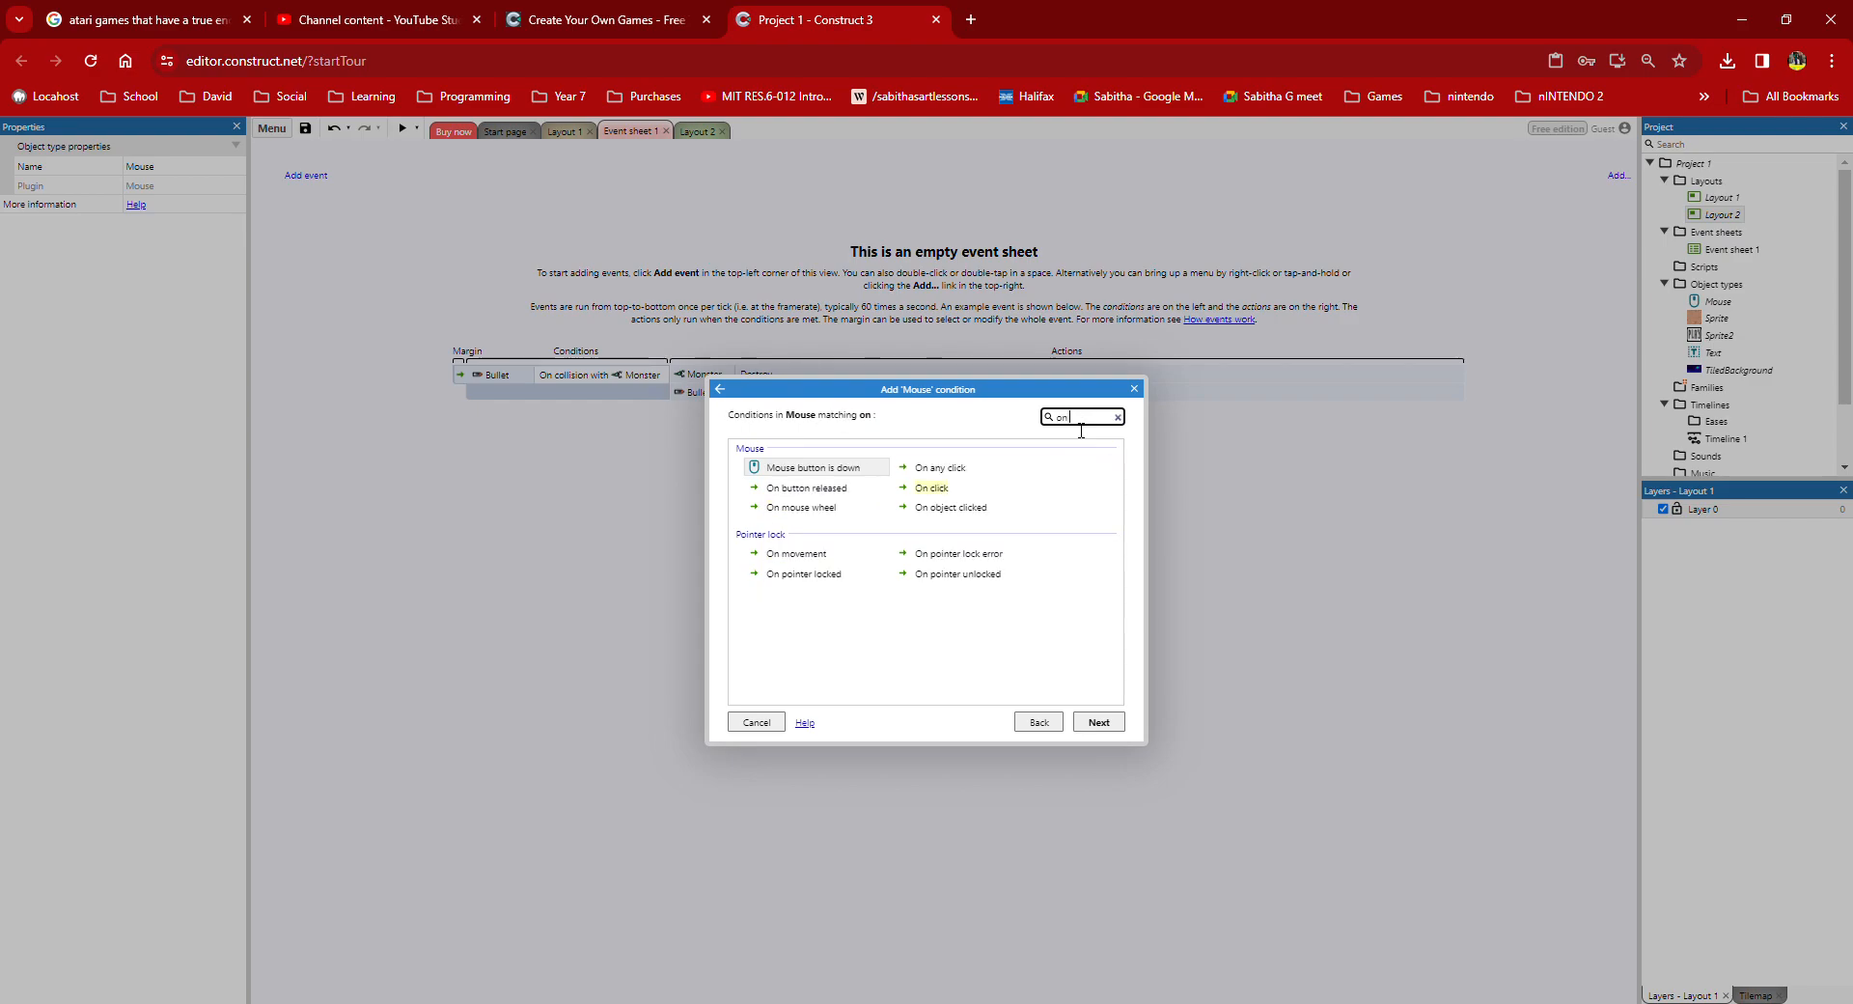
text( clickbdfhgbwgdh)
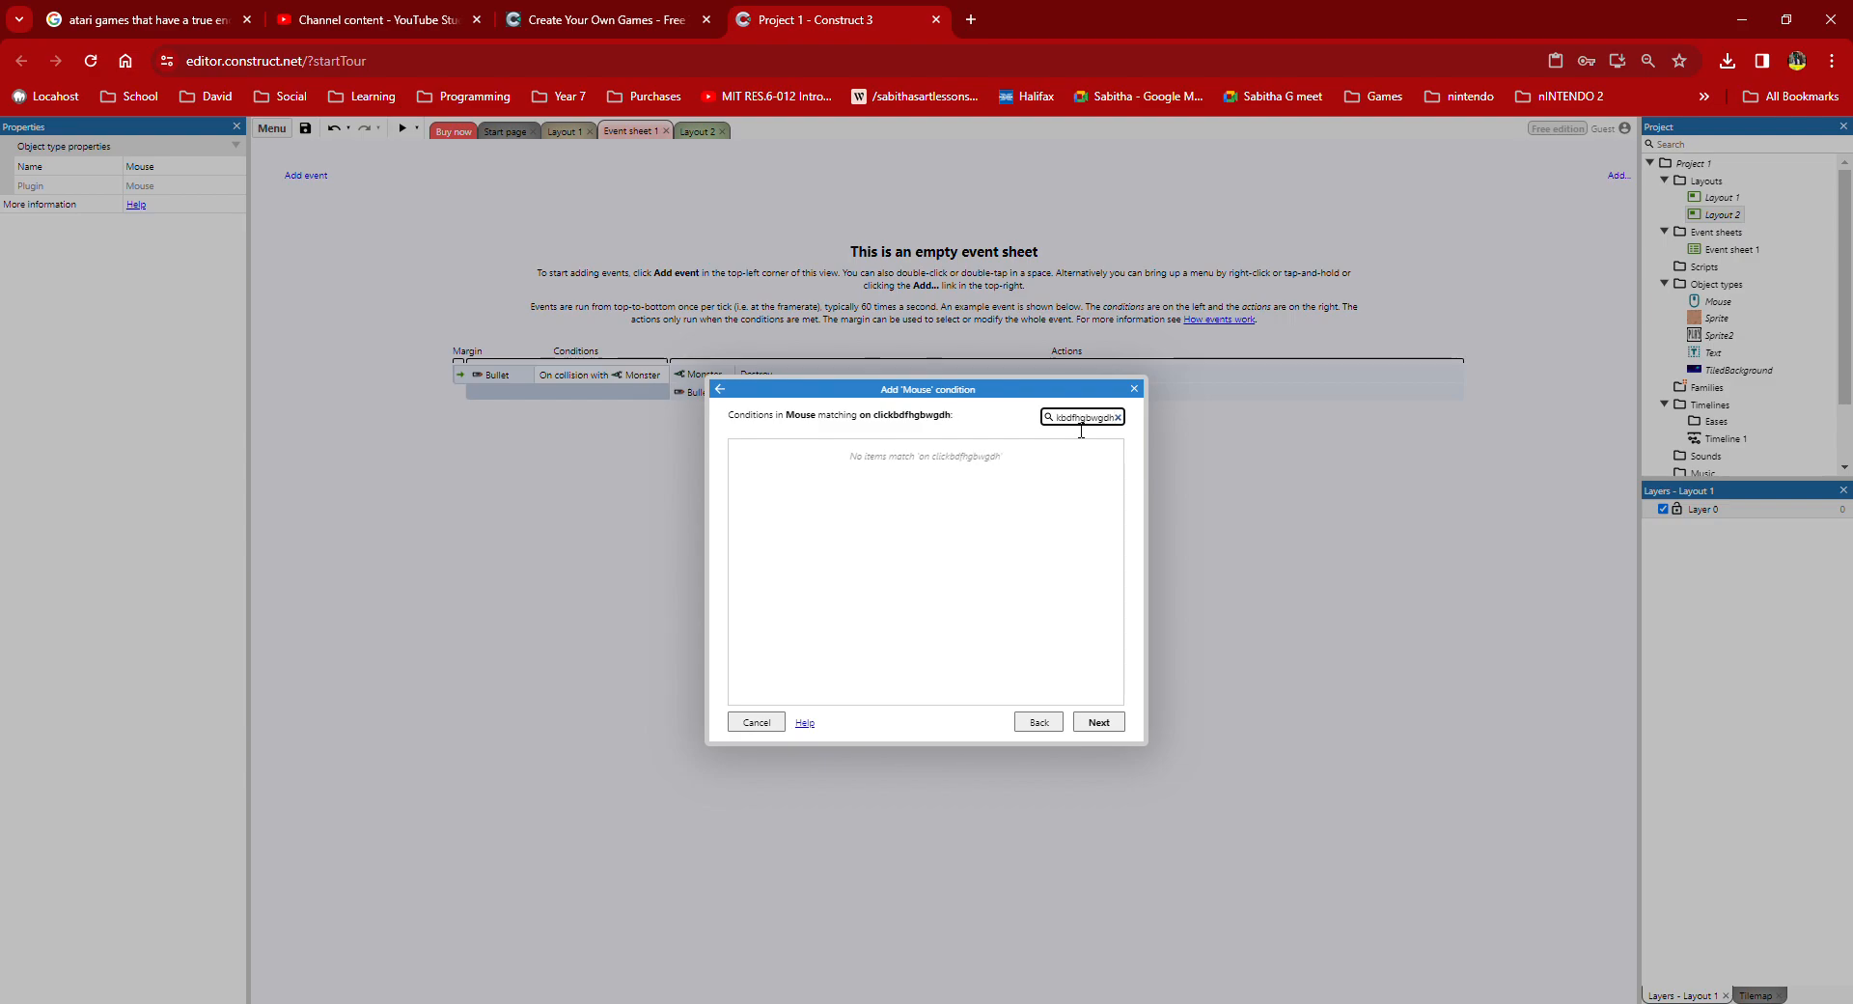
key(BackSpace)
key(BackSpace)
key(BackSpace)
key(BackSpace)
key(BackSpace)
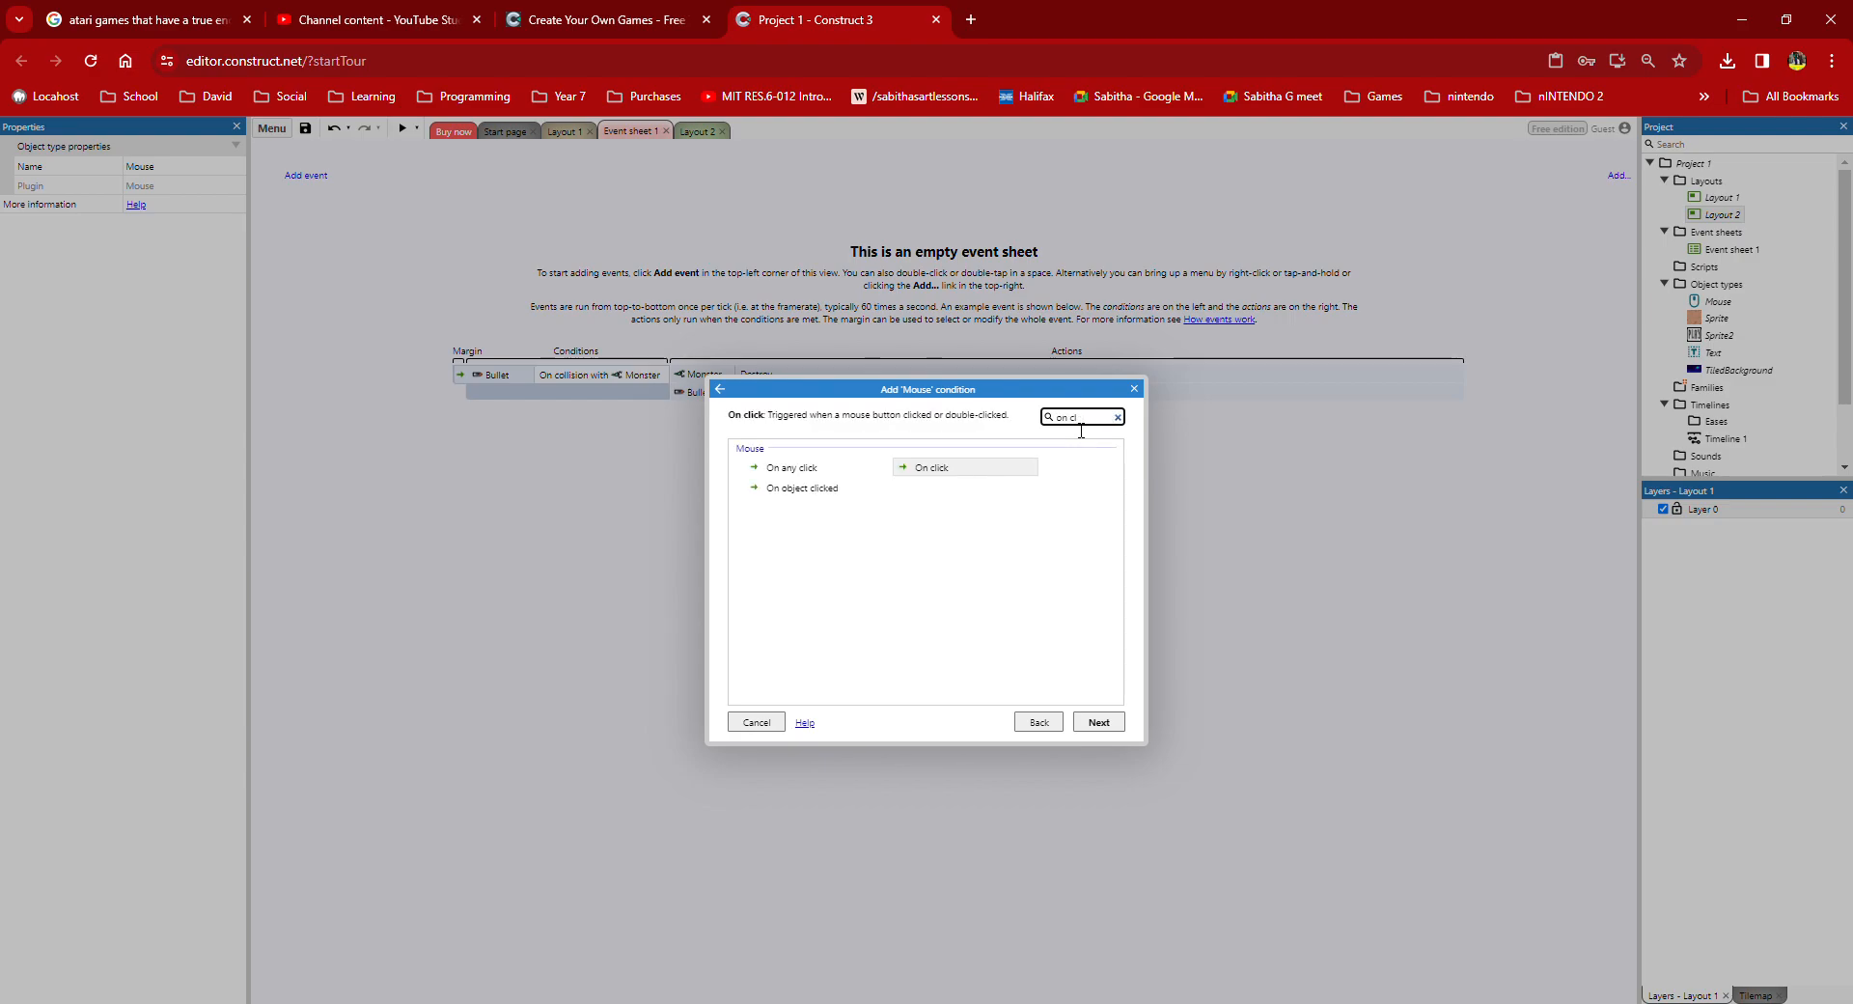
click(720, 388)
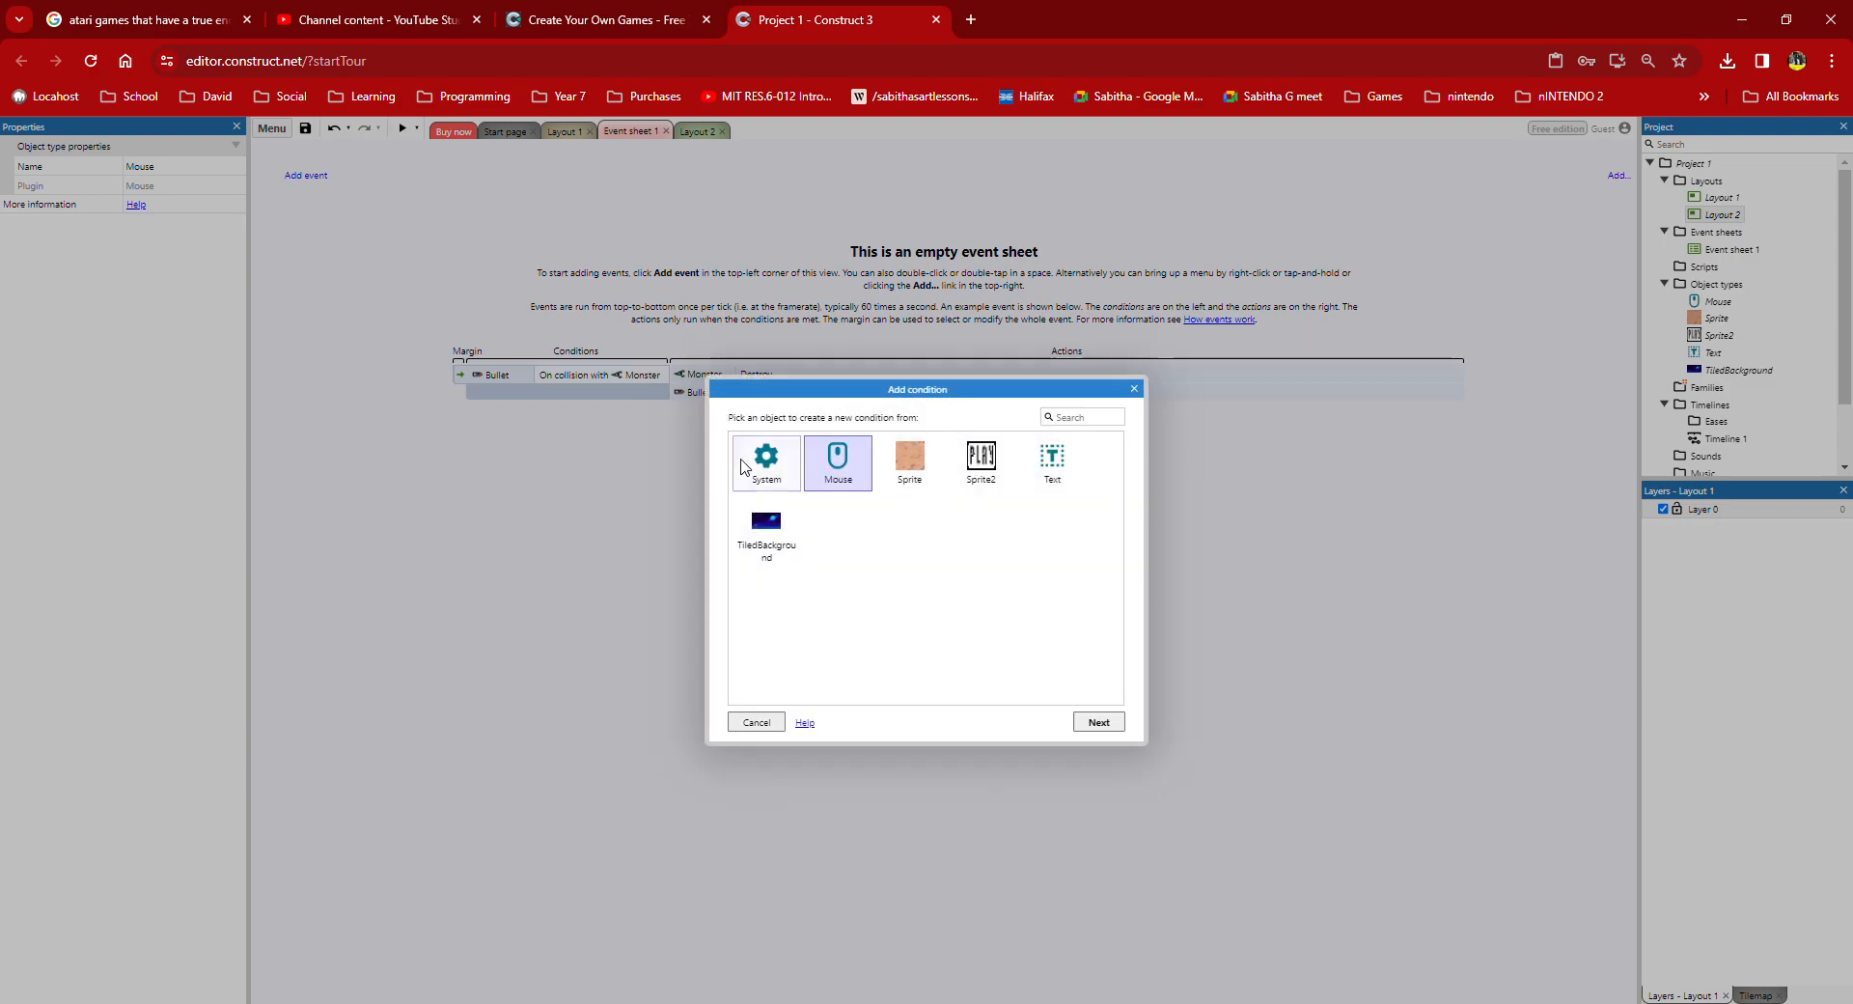
double_click(840, 463)
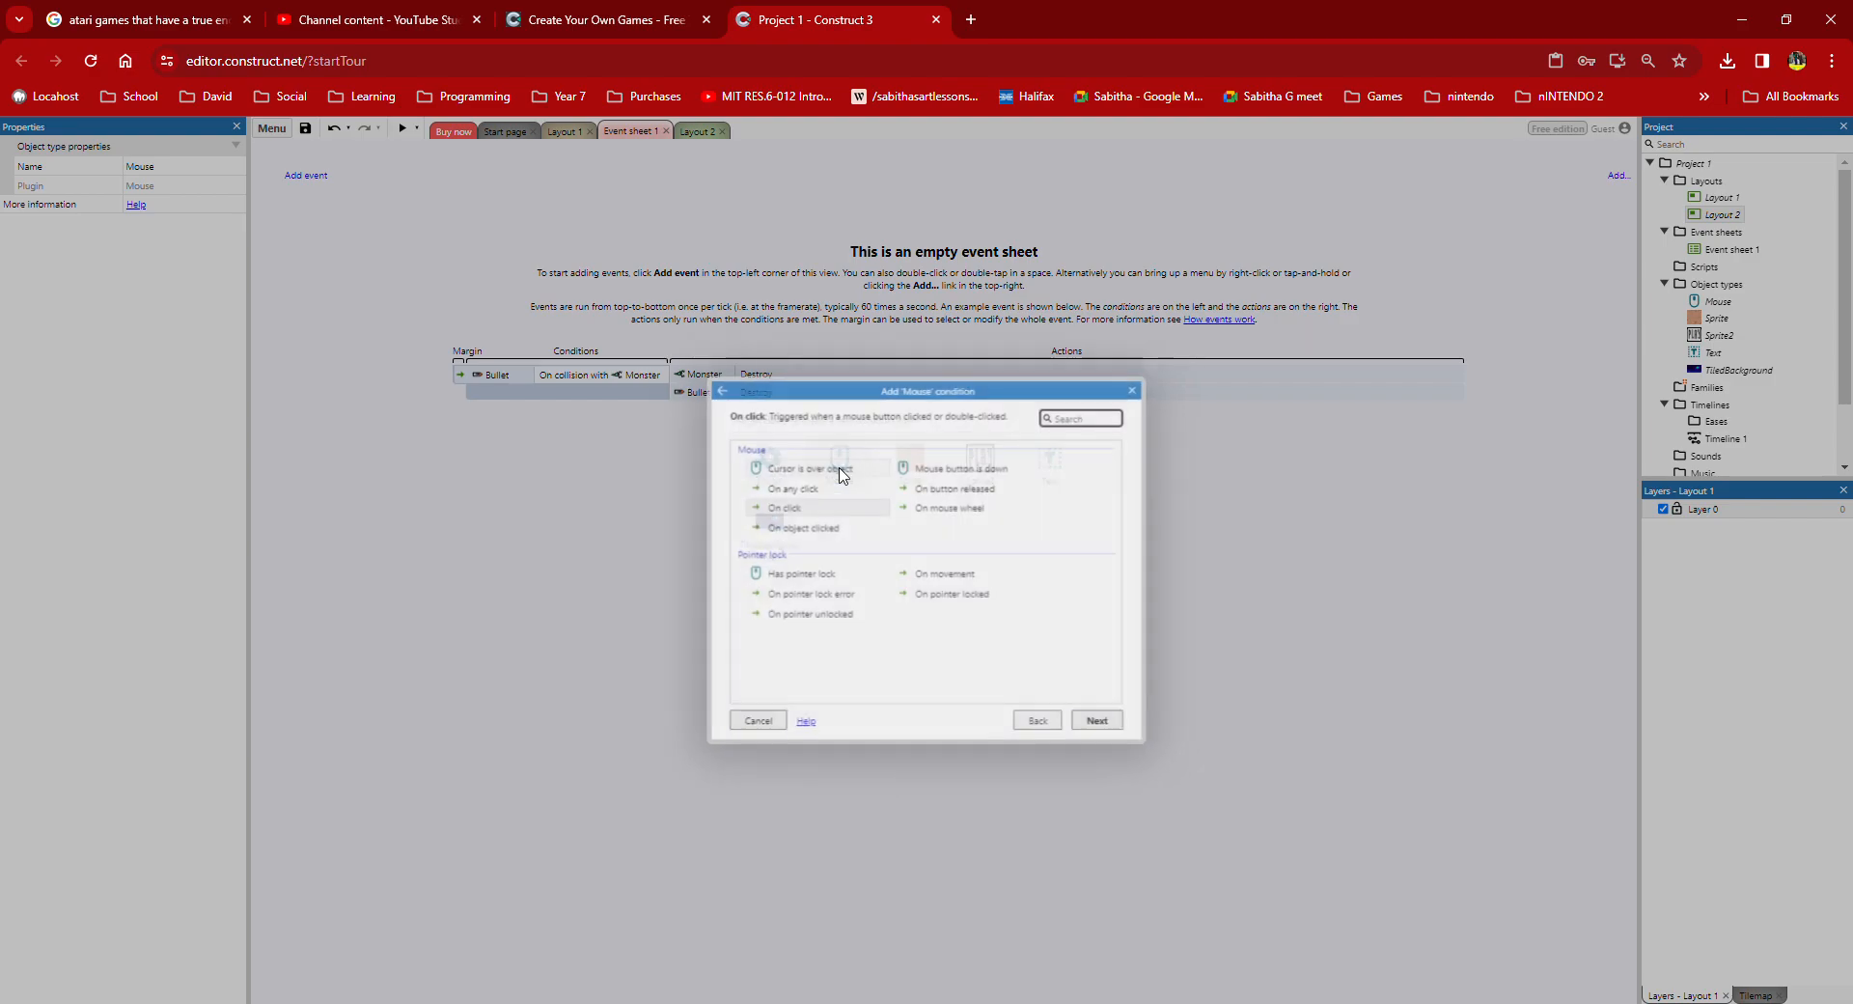
Step: Choose the On click condition with mouse button Left and click type Clicked for the new event
click(807, 509)
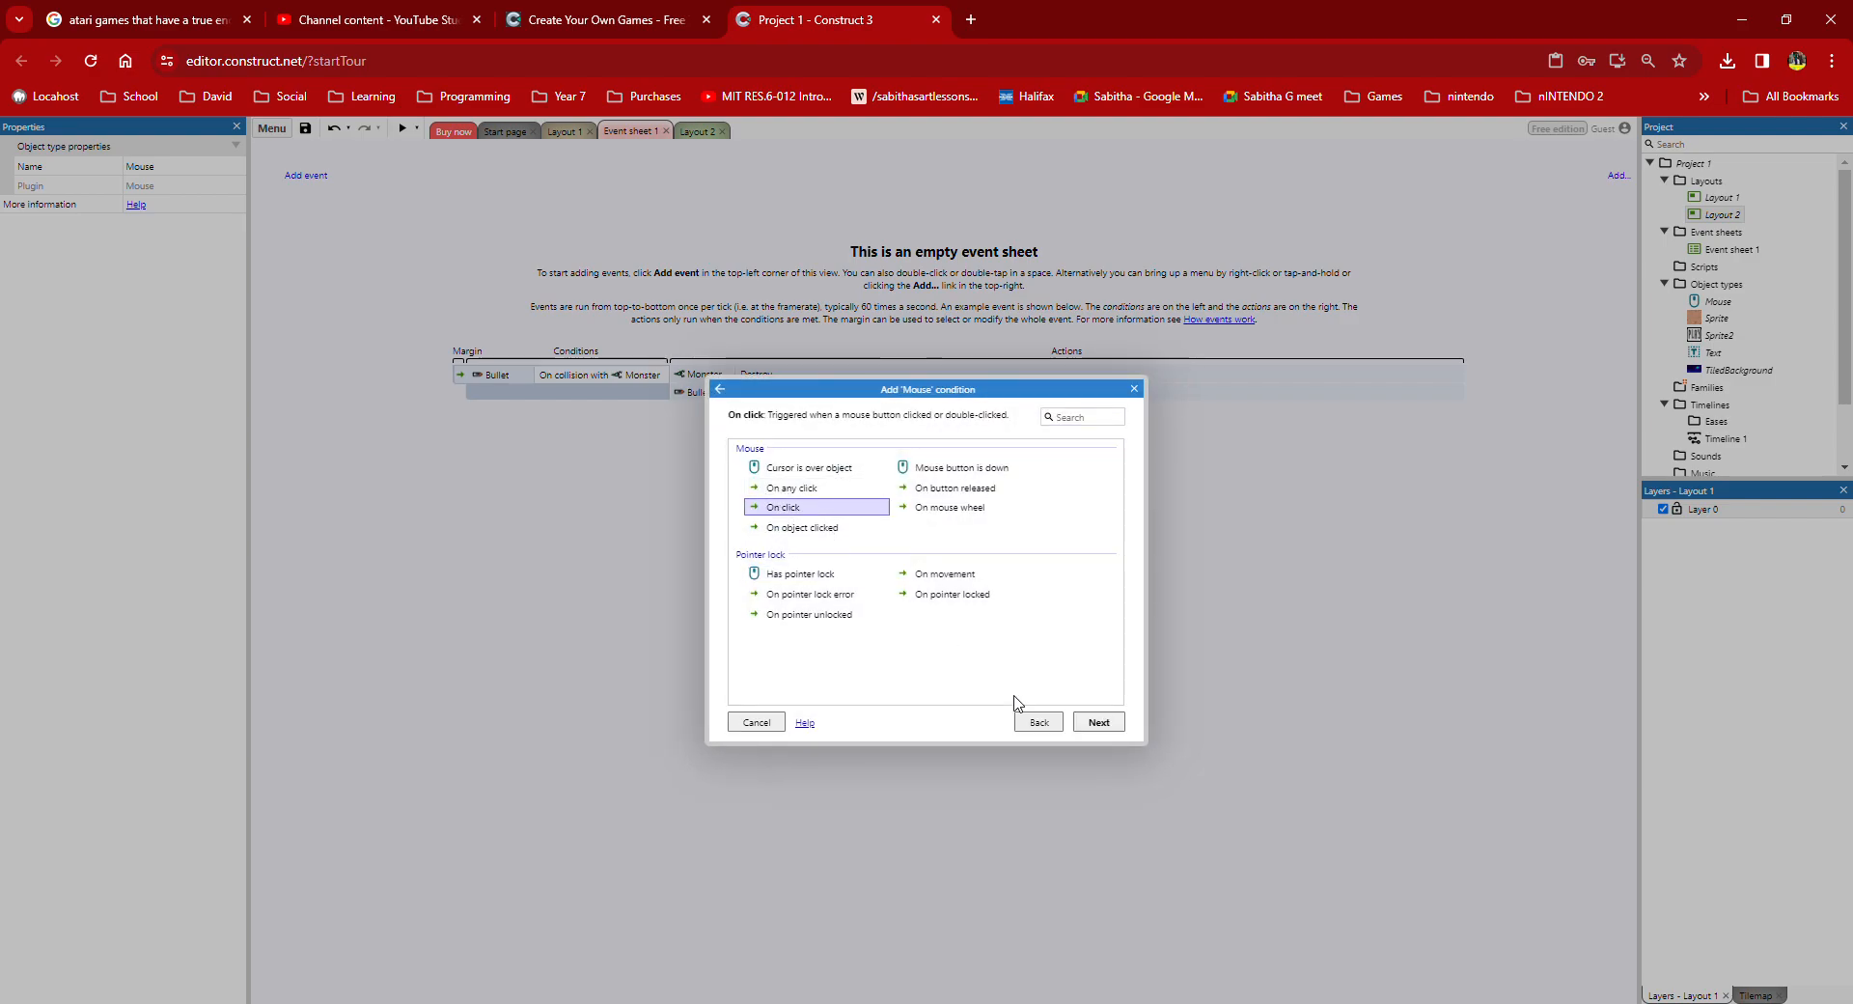
click(1102, 724)
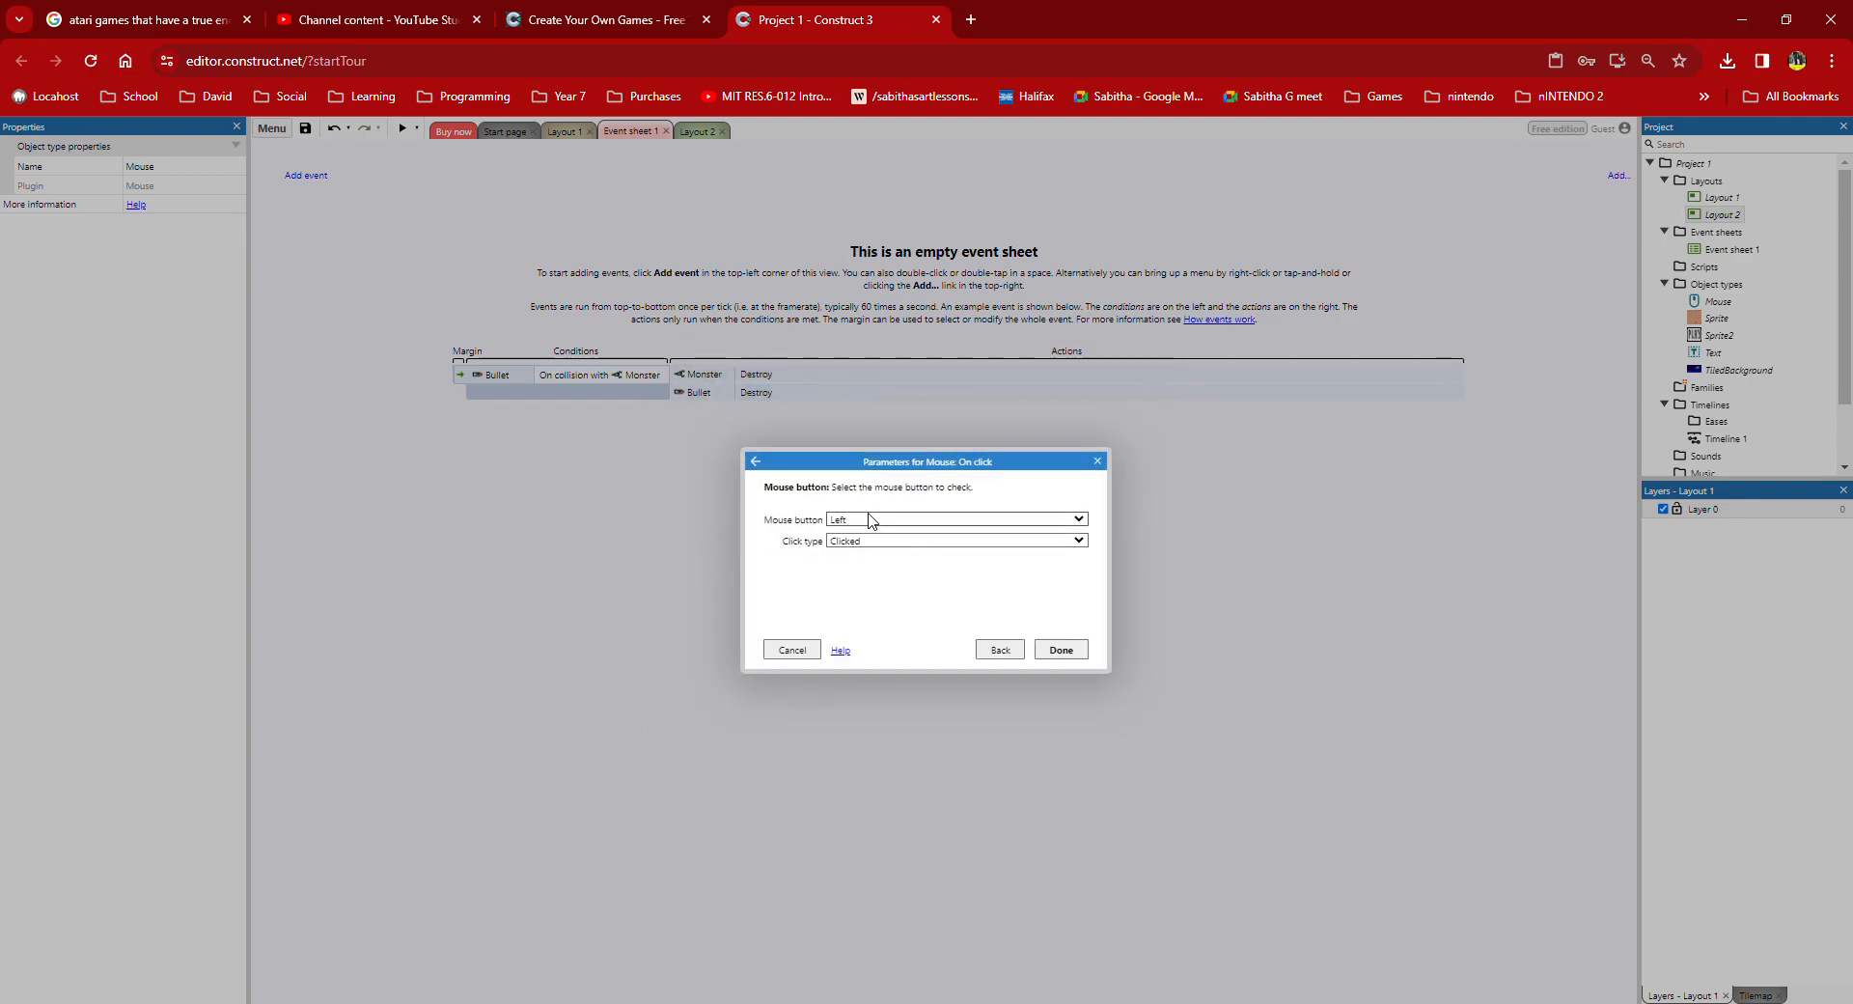
click(881, 521)
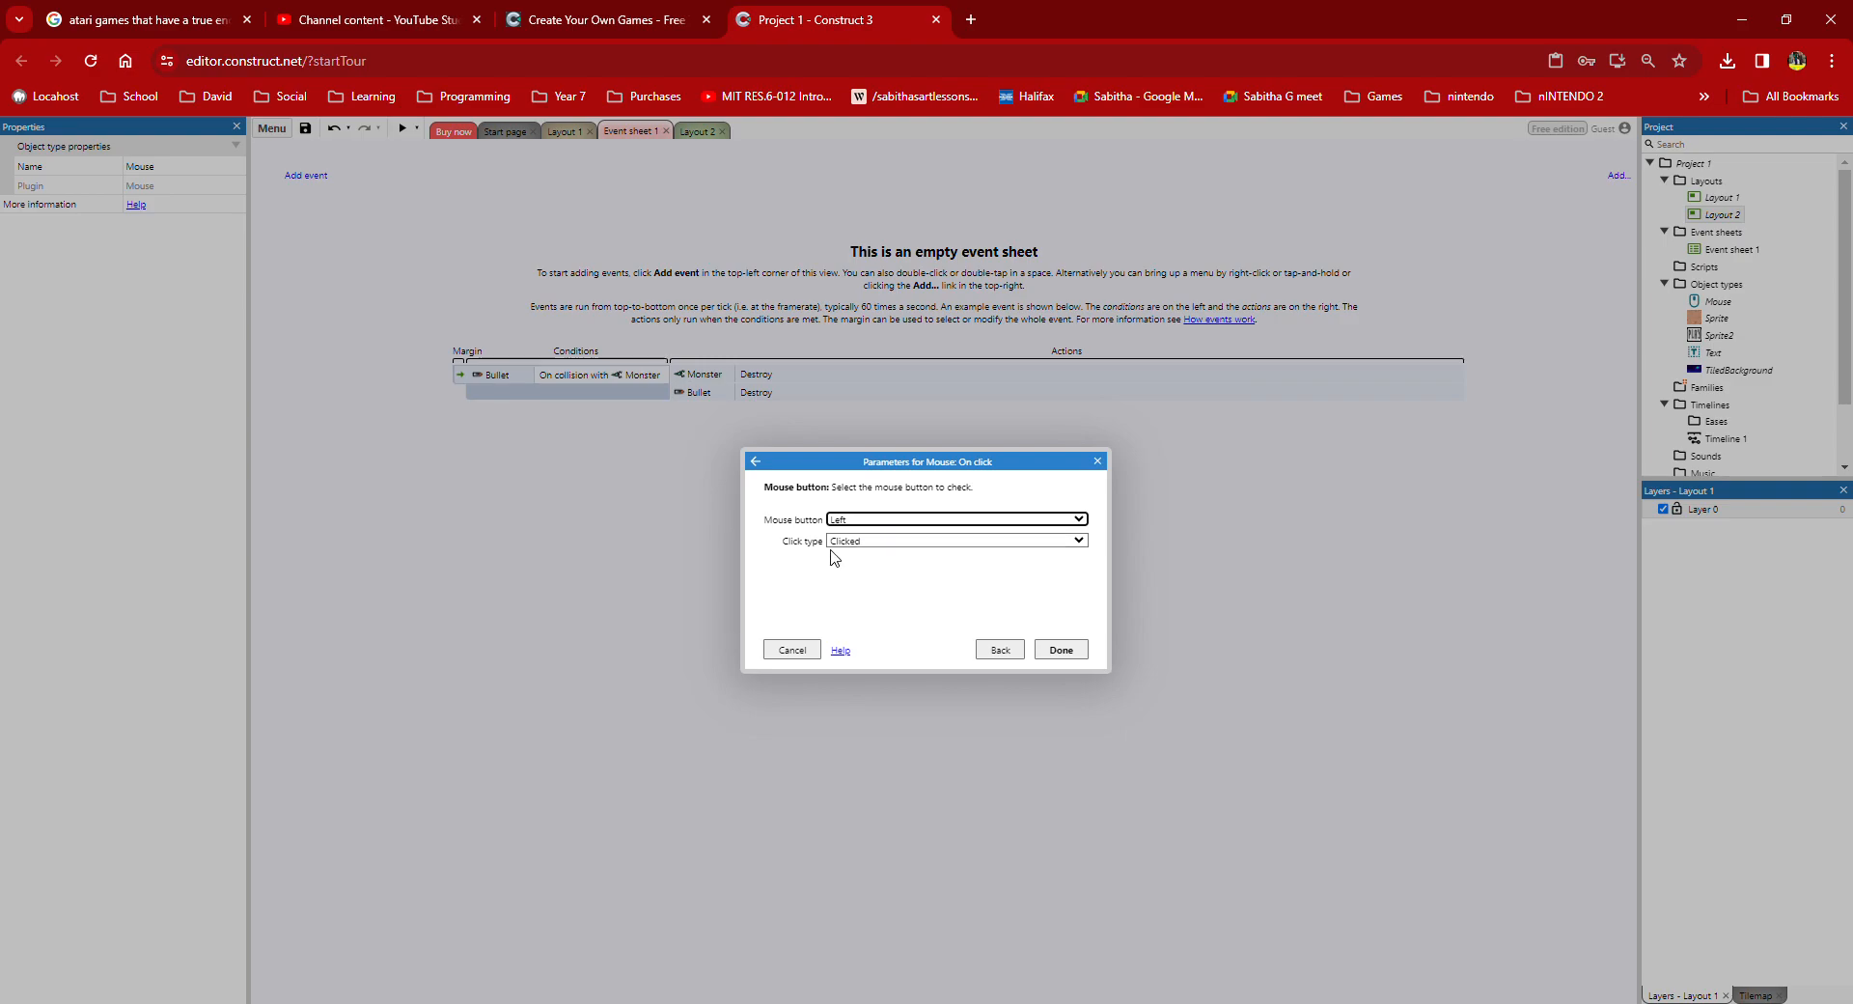
click(1075, 652)
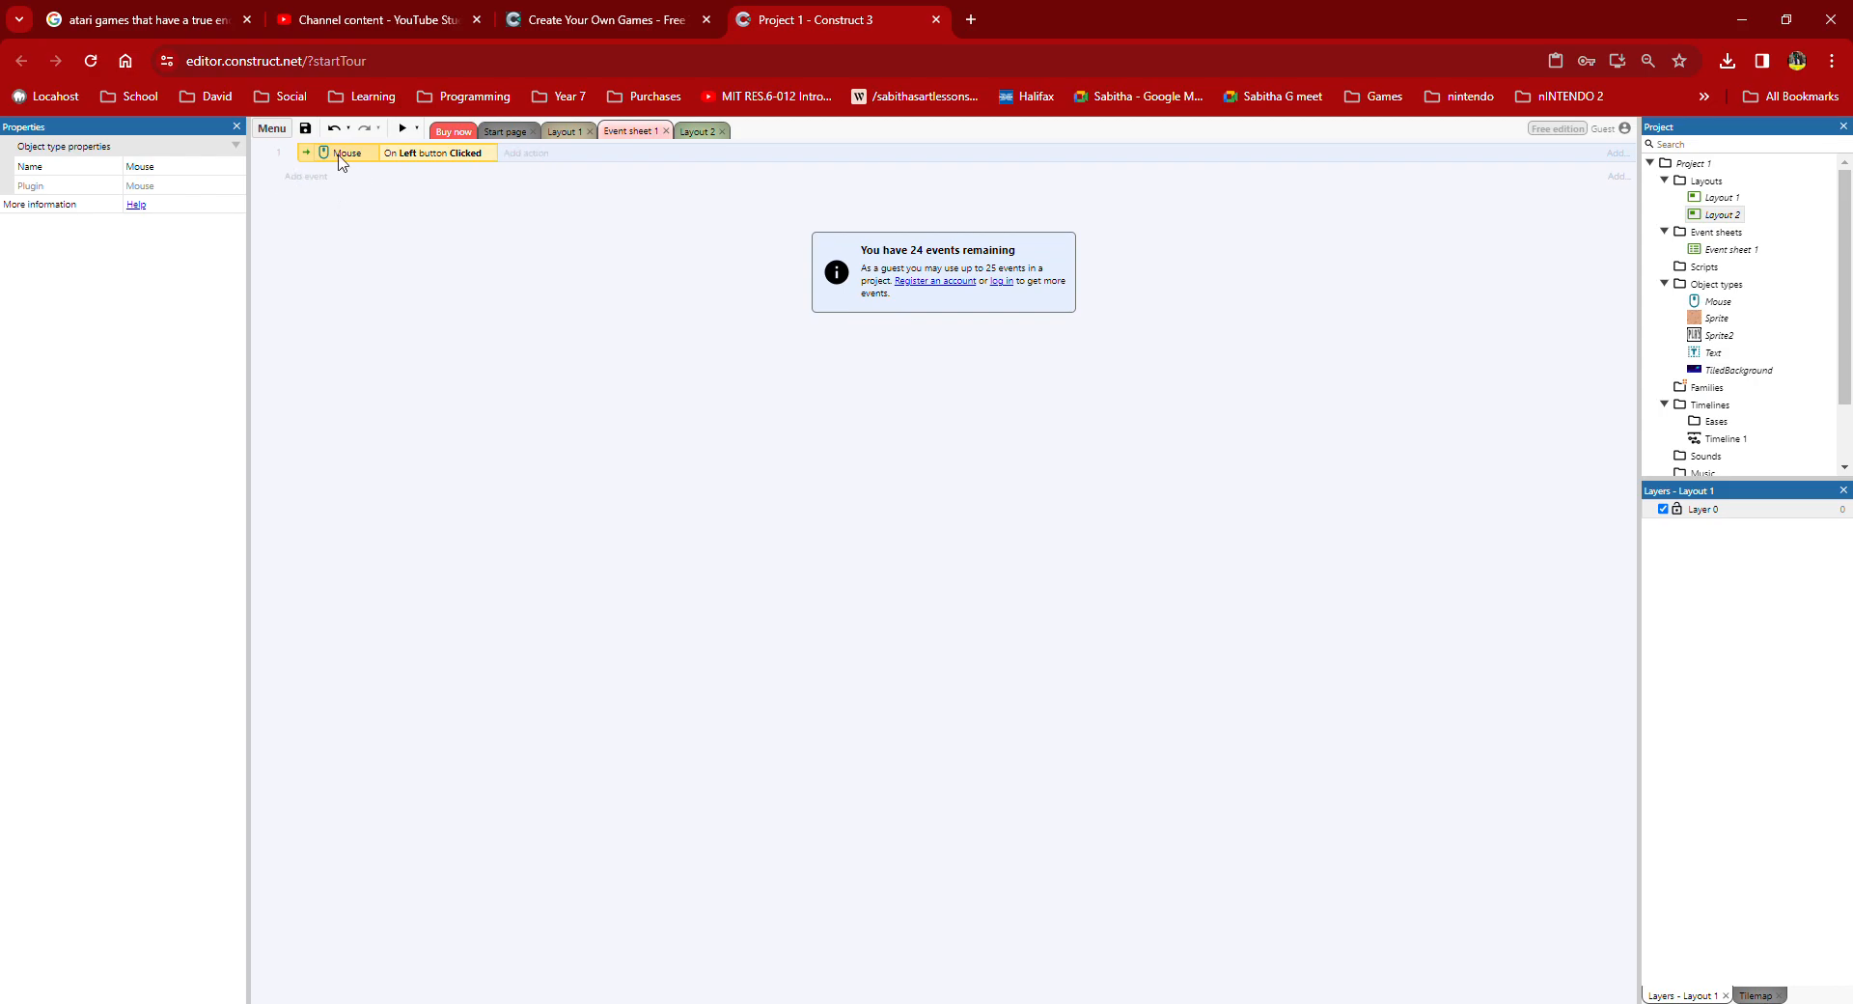
Step: Add a System "Go to layout" action to the mouse click event, with Layout 2 as the target
click(537, 154)
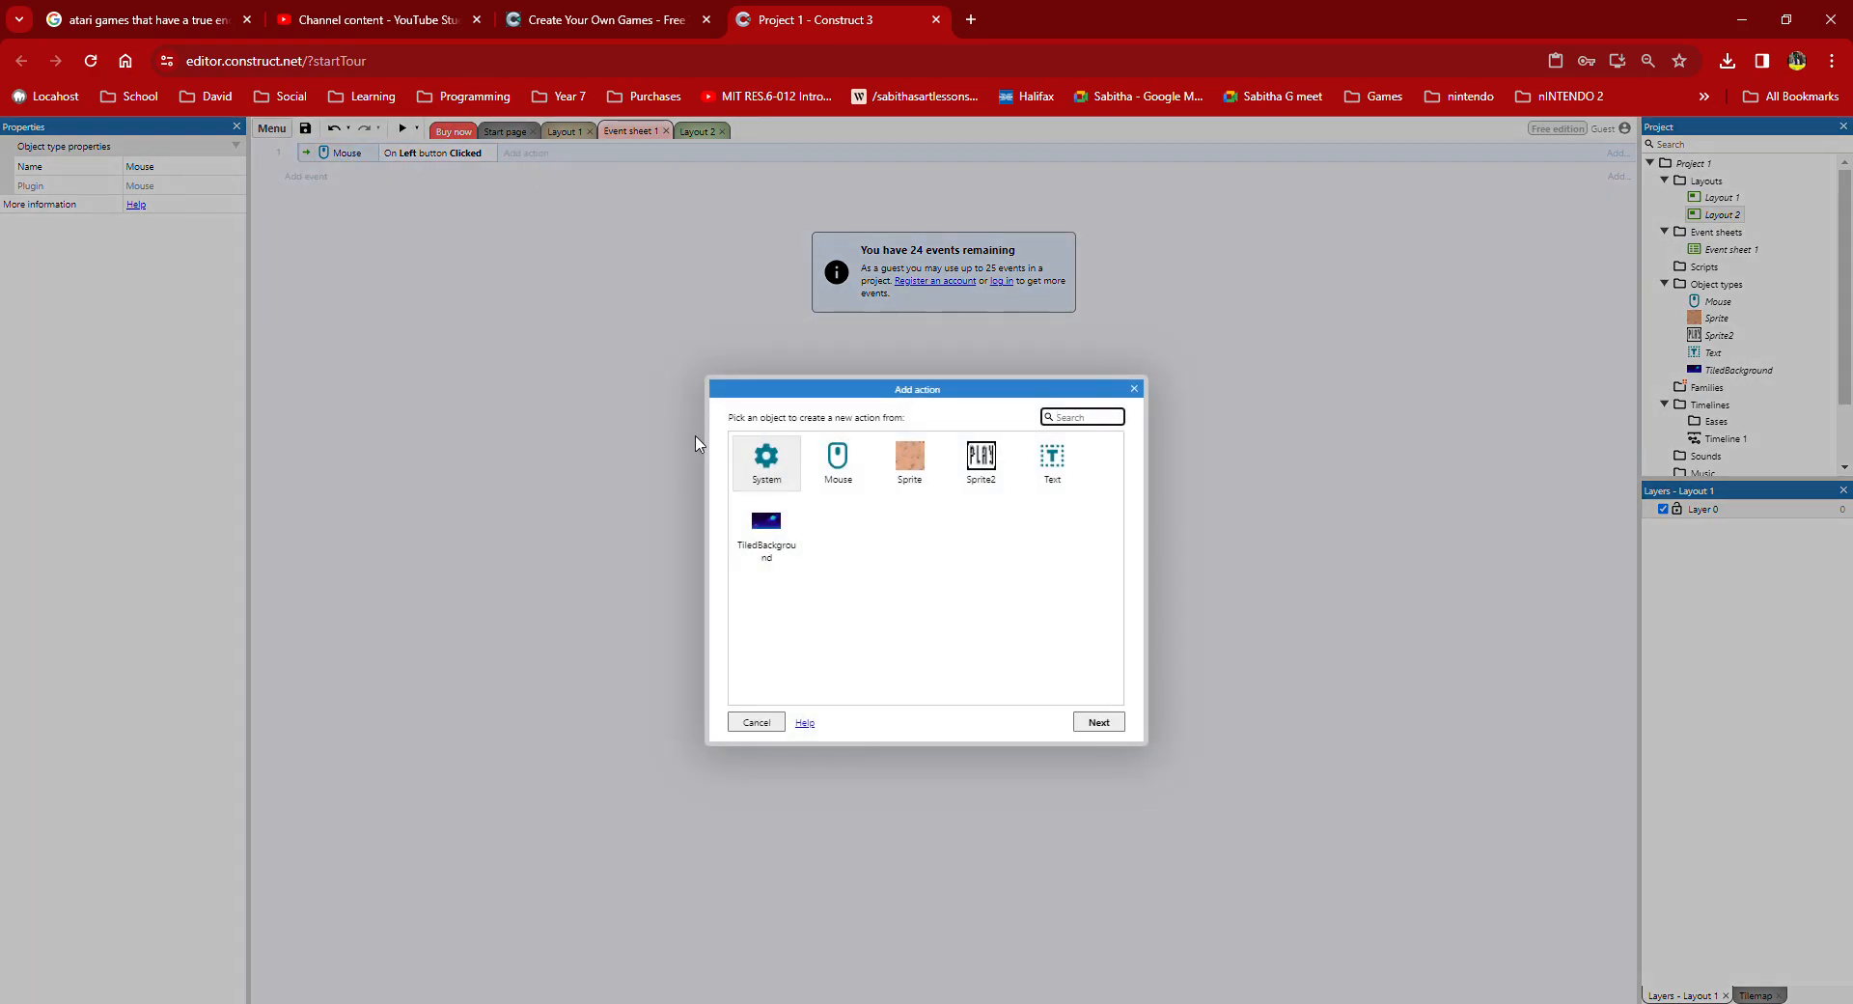
double_click(764, 458)
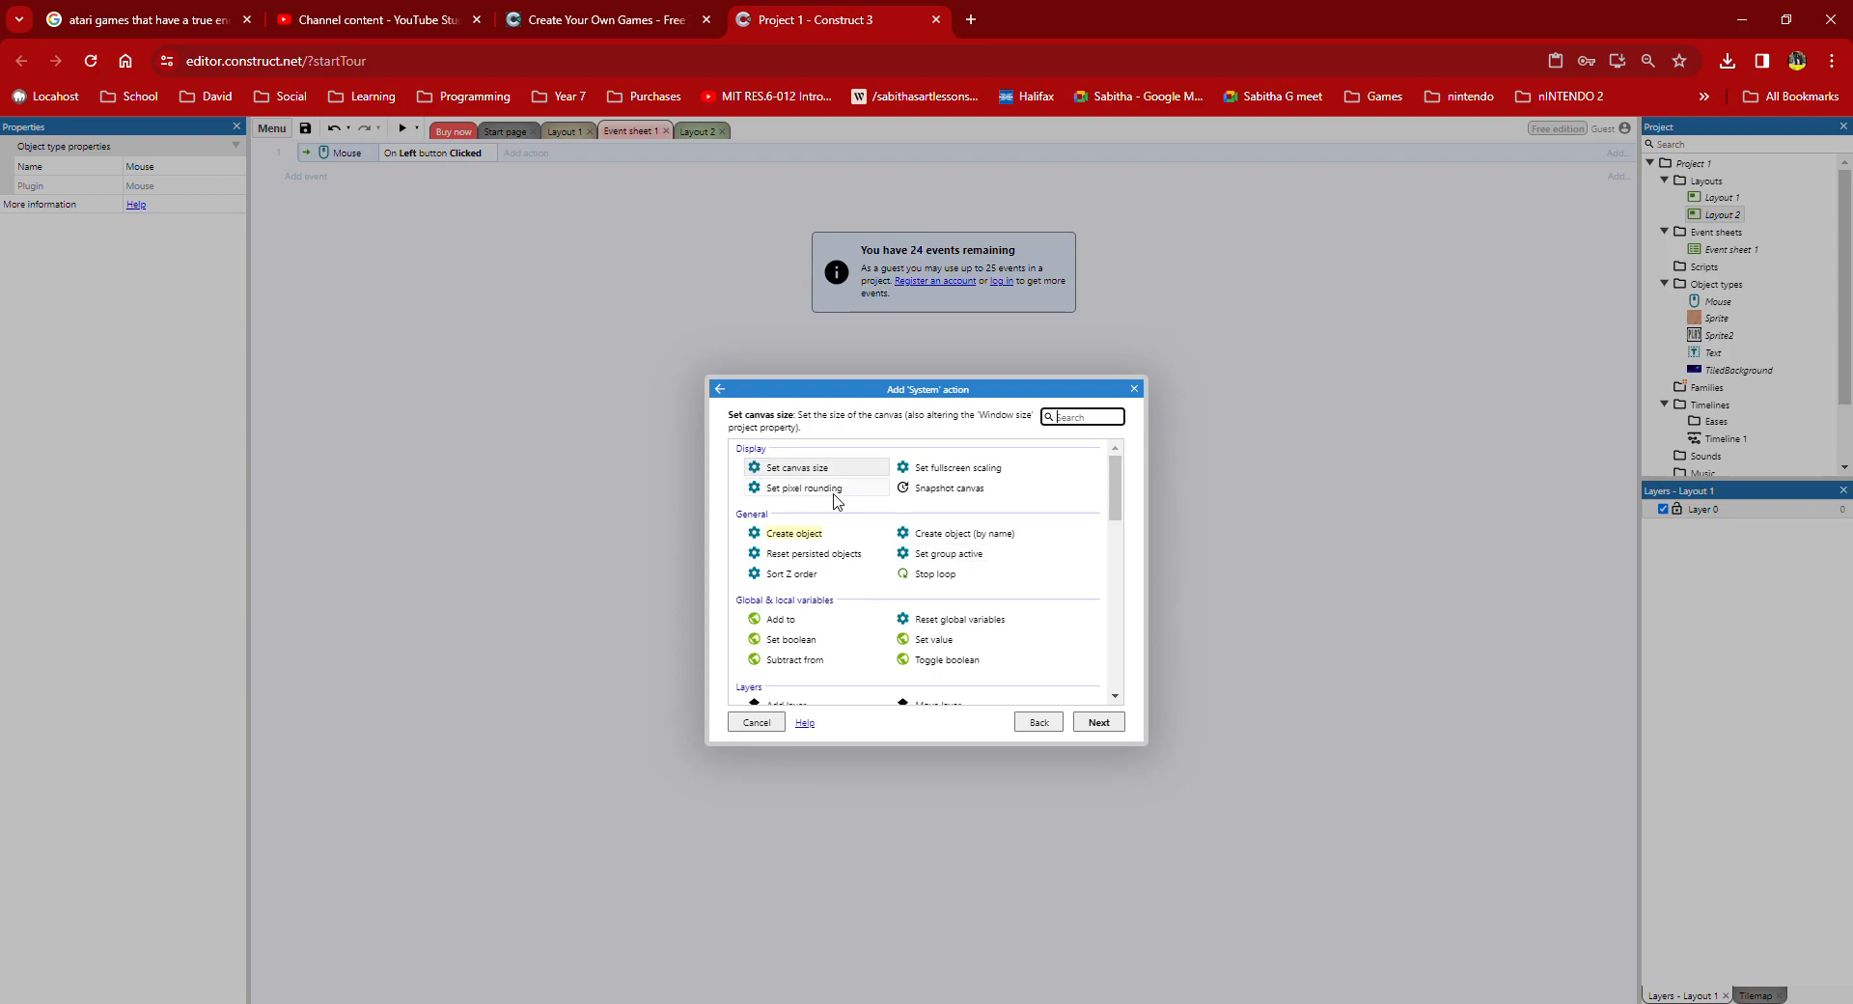
scroll(798, 623, down, 8)
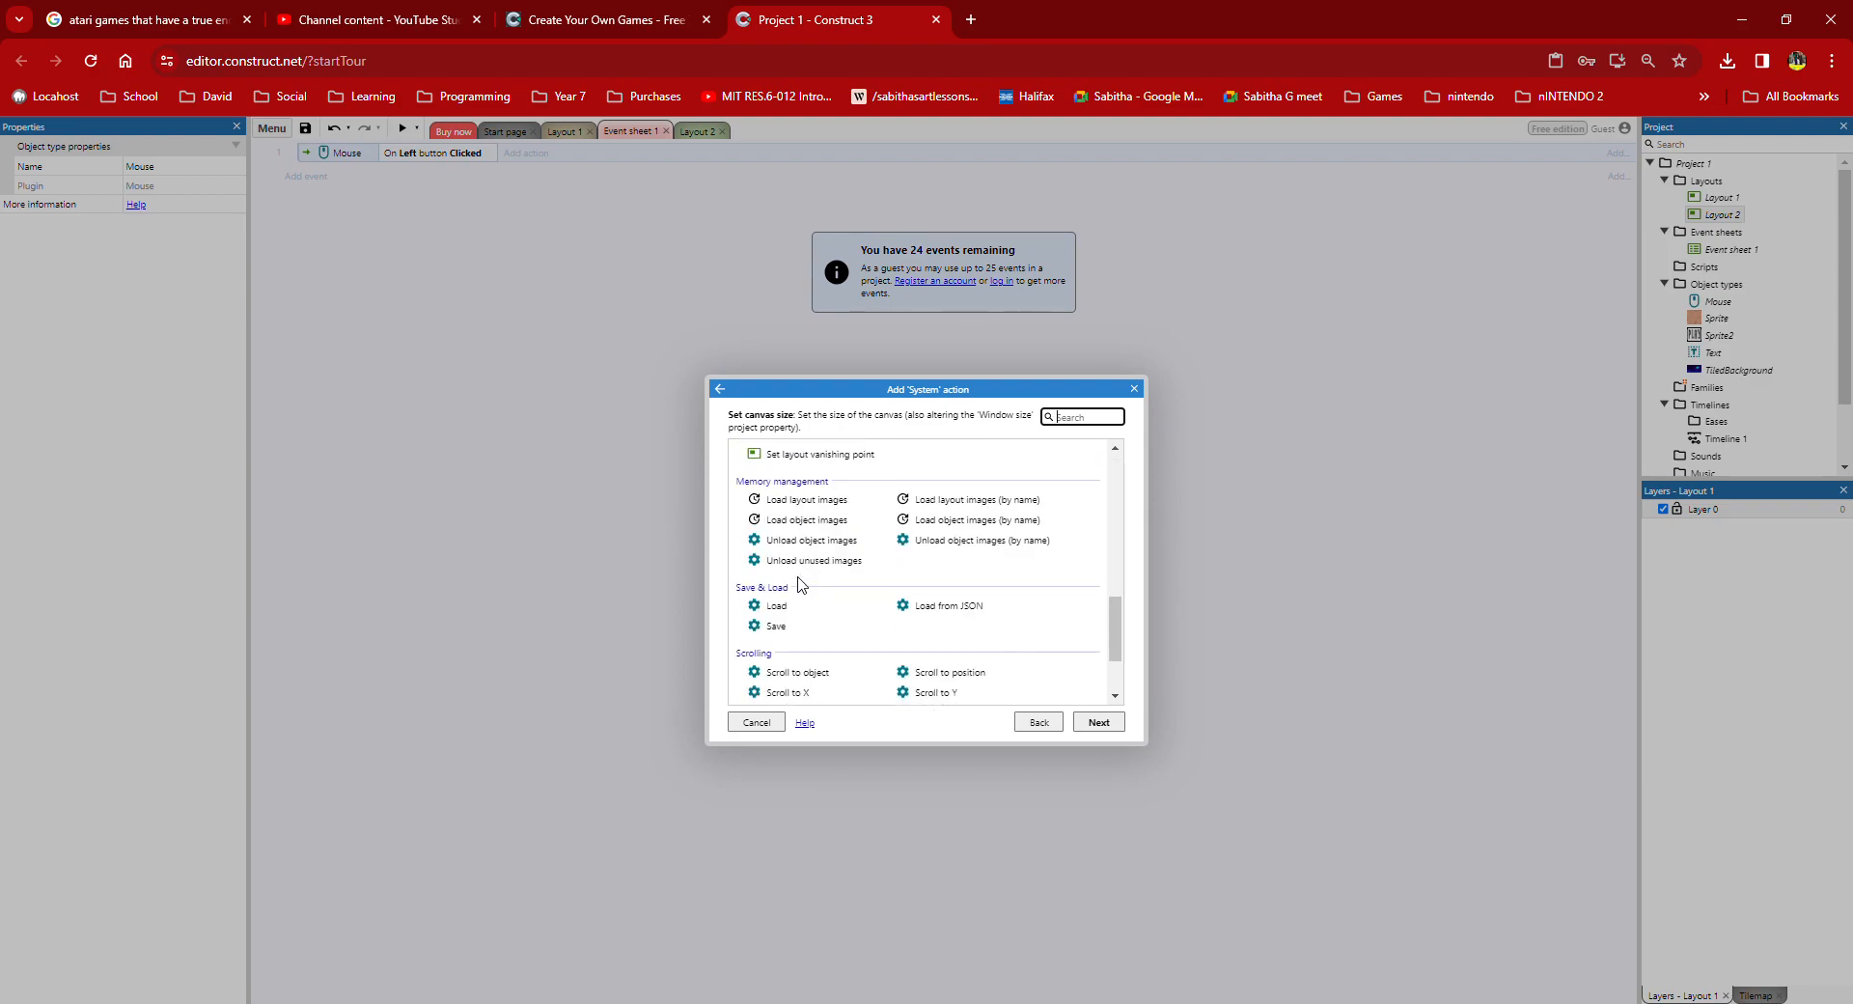
scroll(798, 584, up, 8)
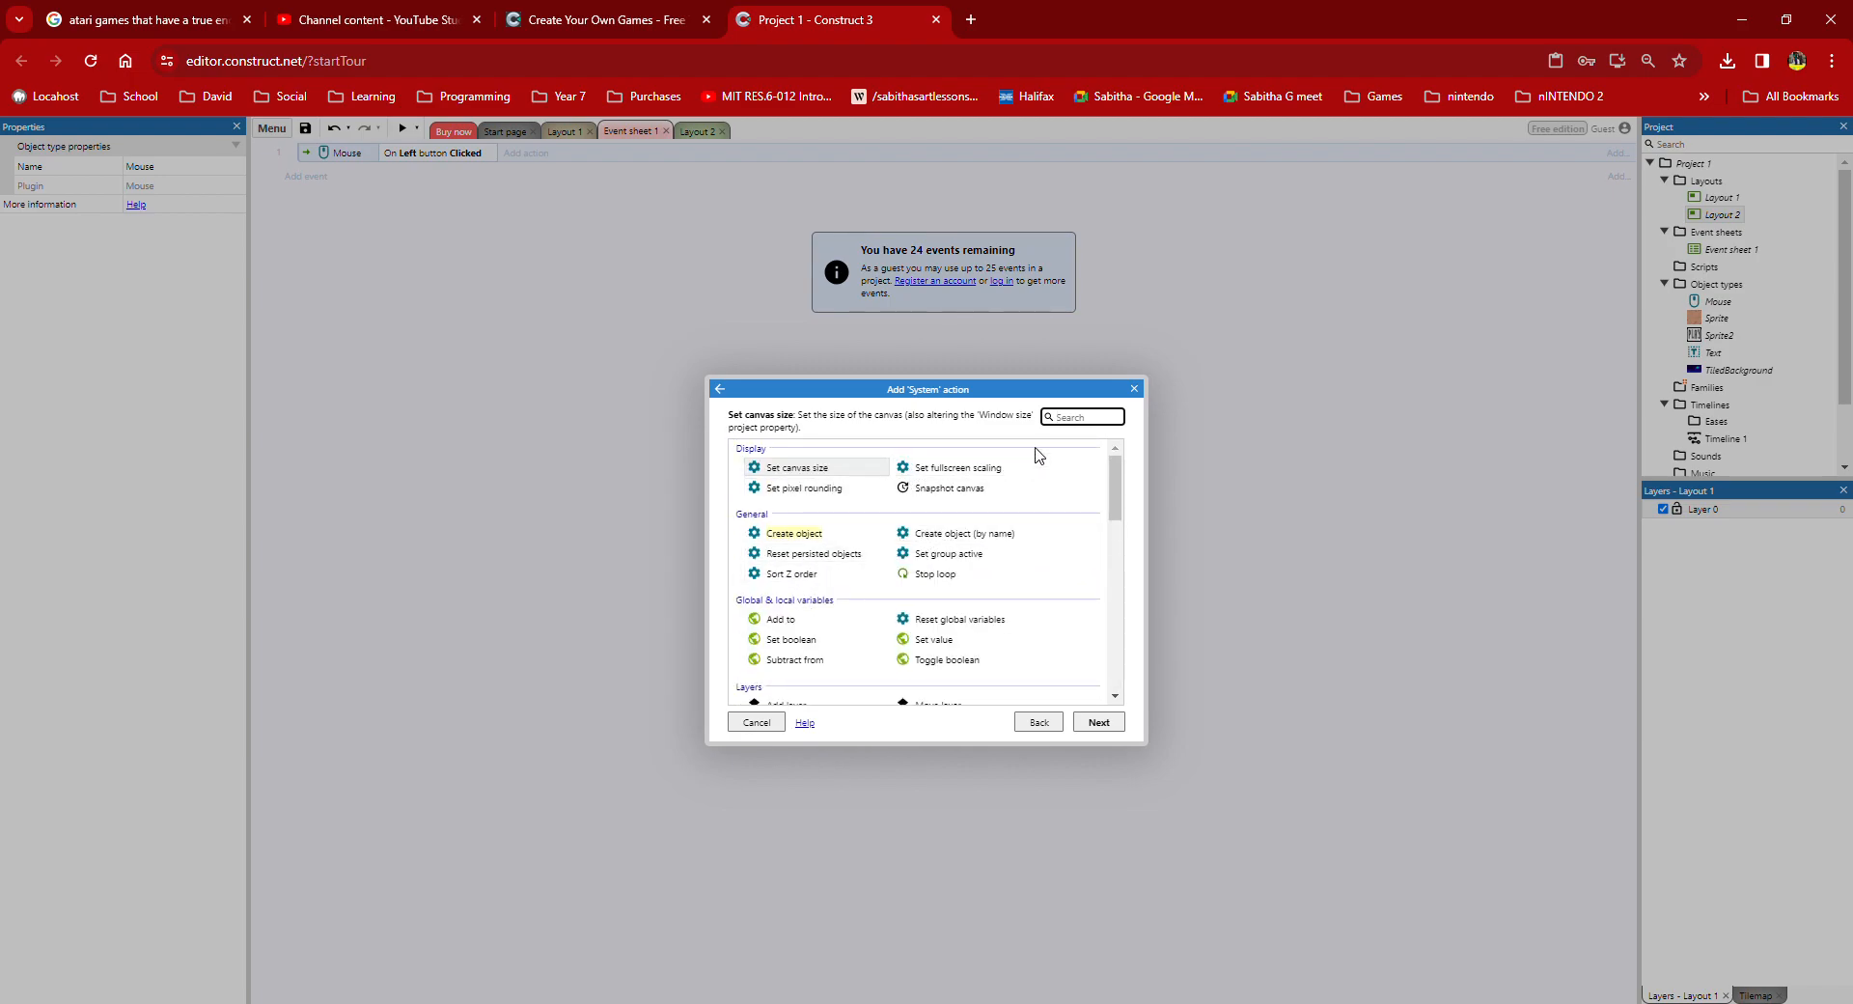
text(la)
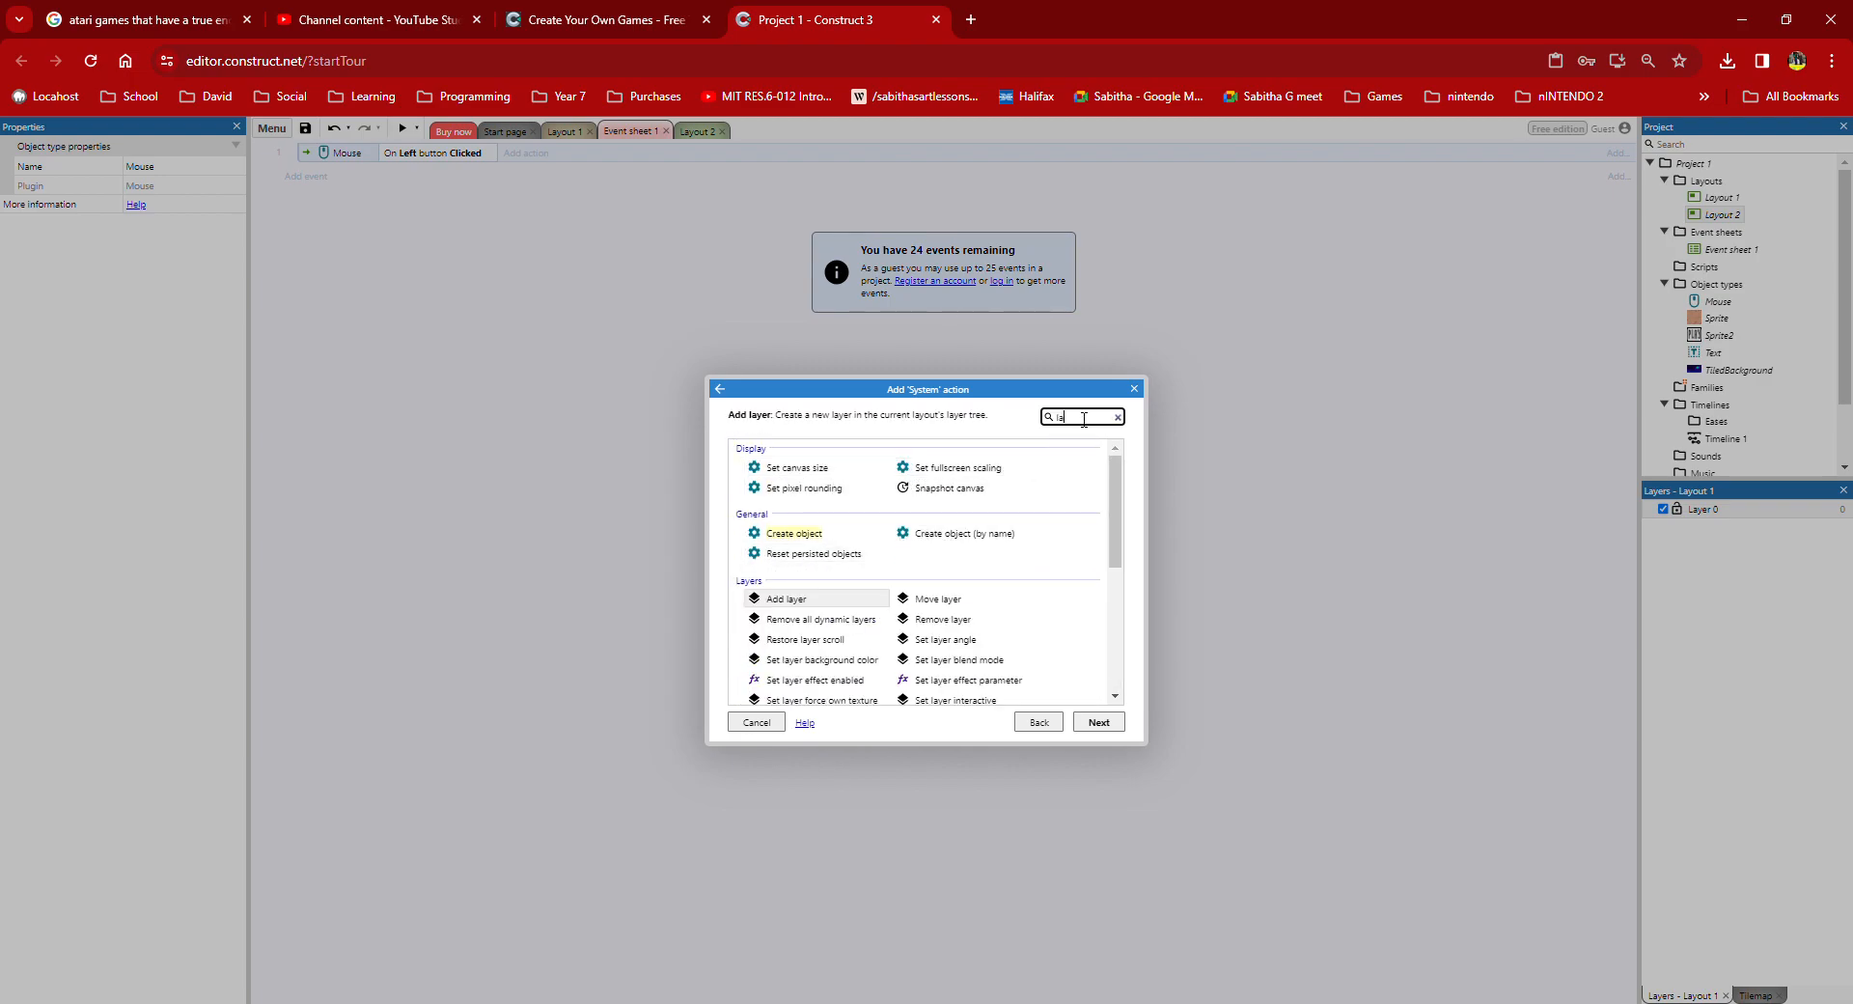
text(yo)
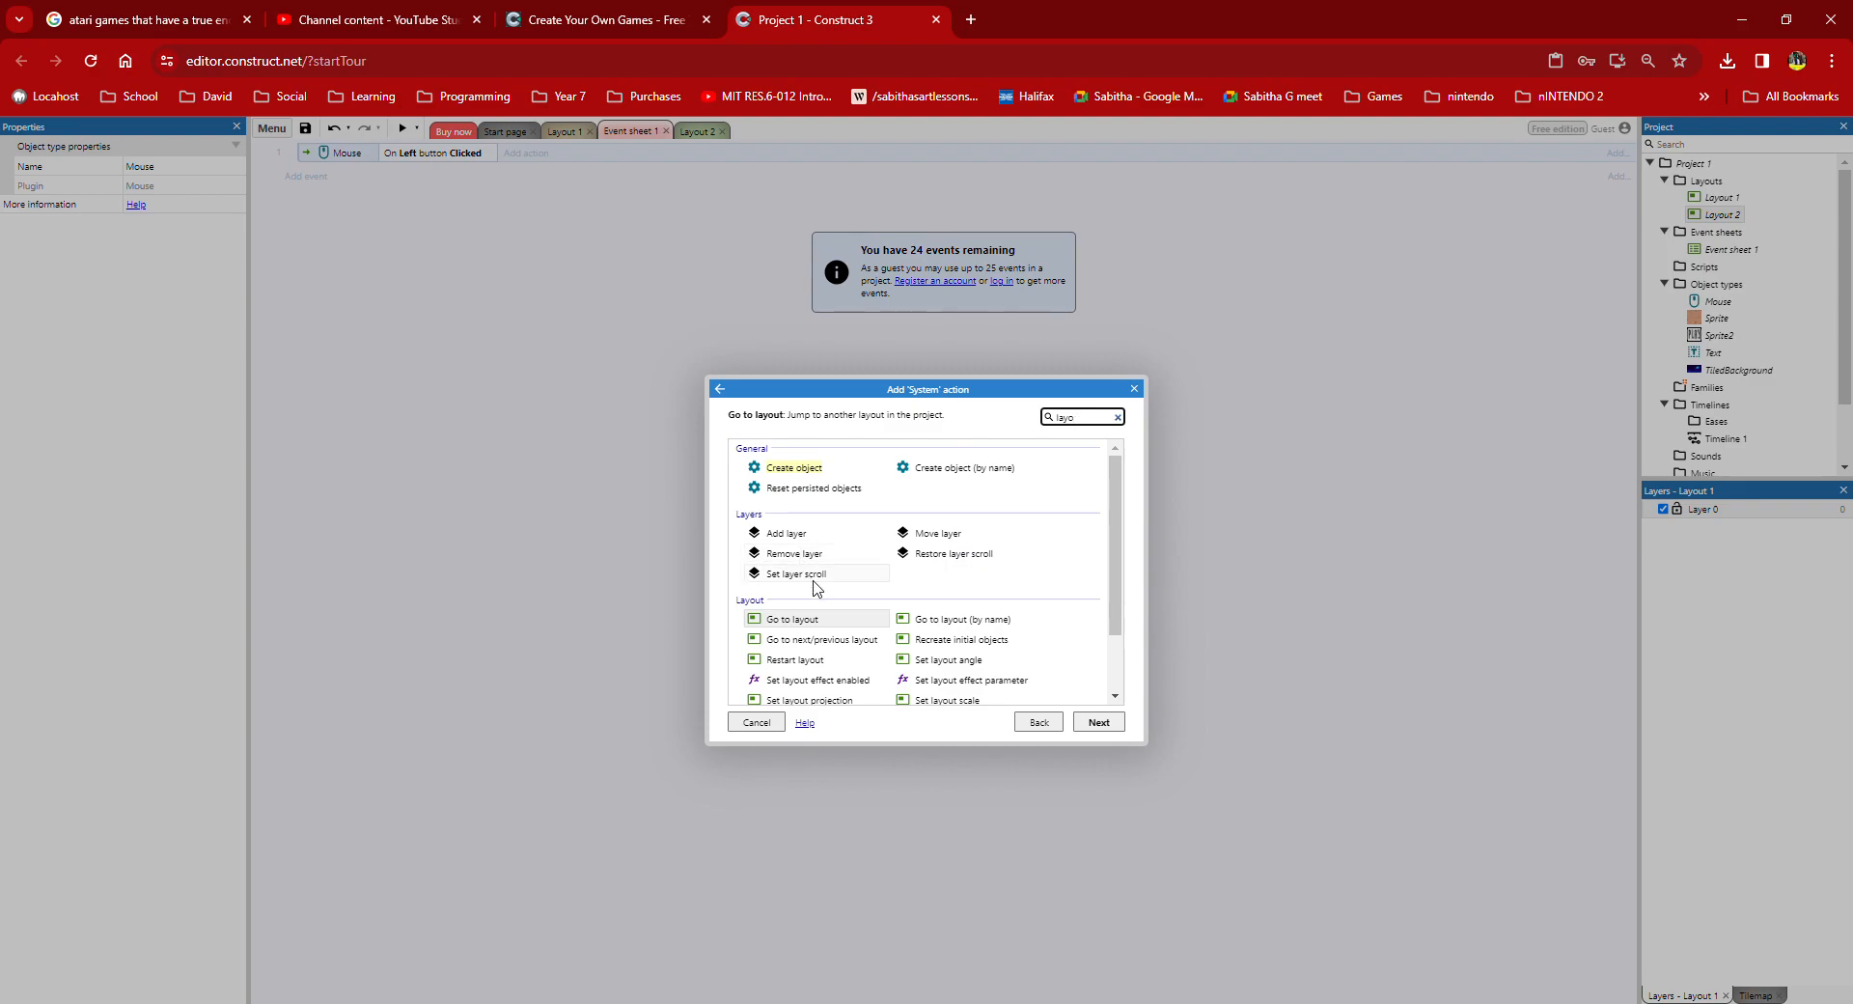
scroll(832, 637, down, 1)
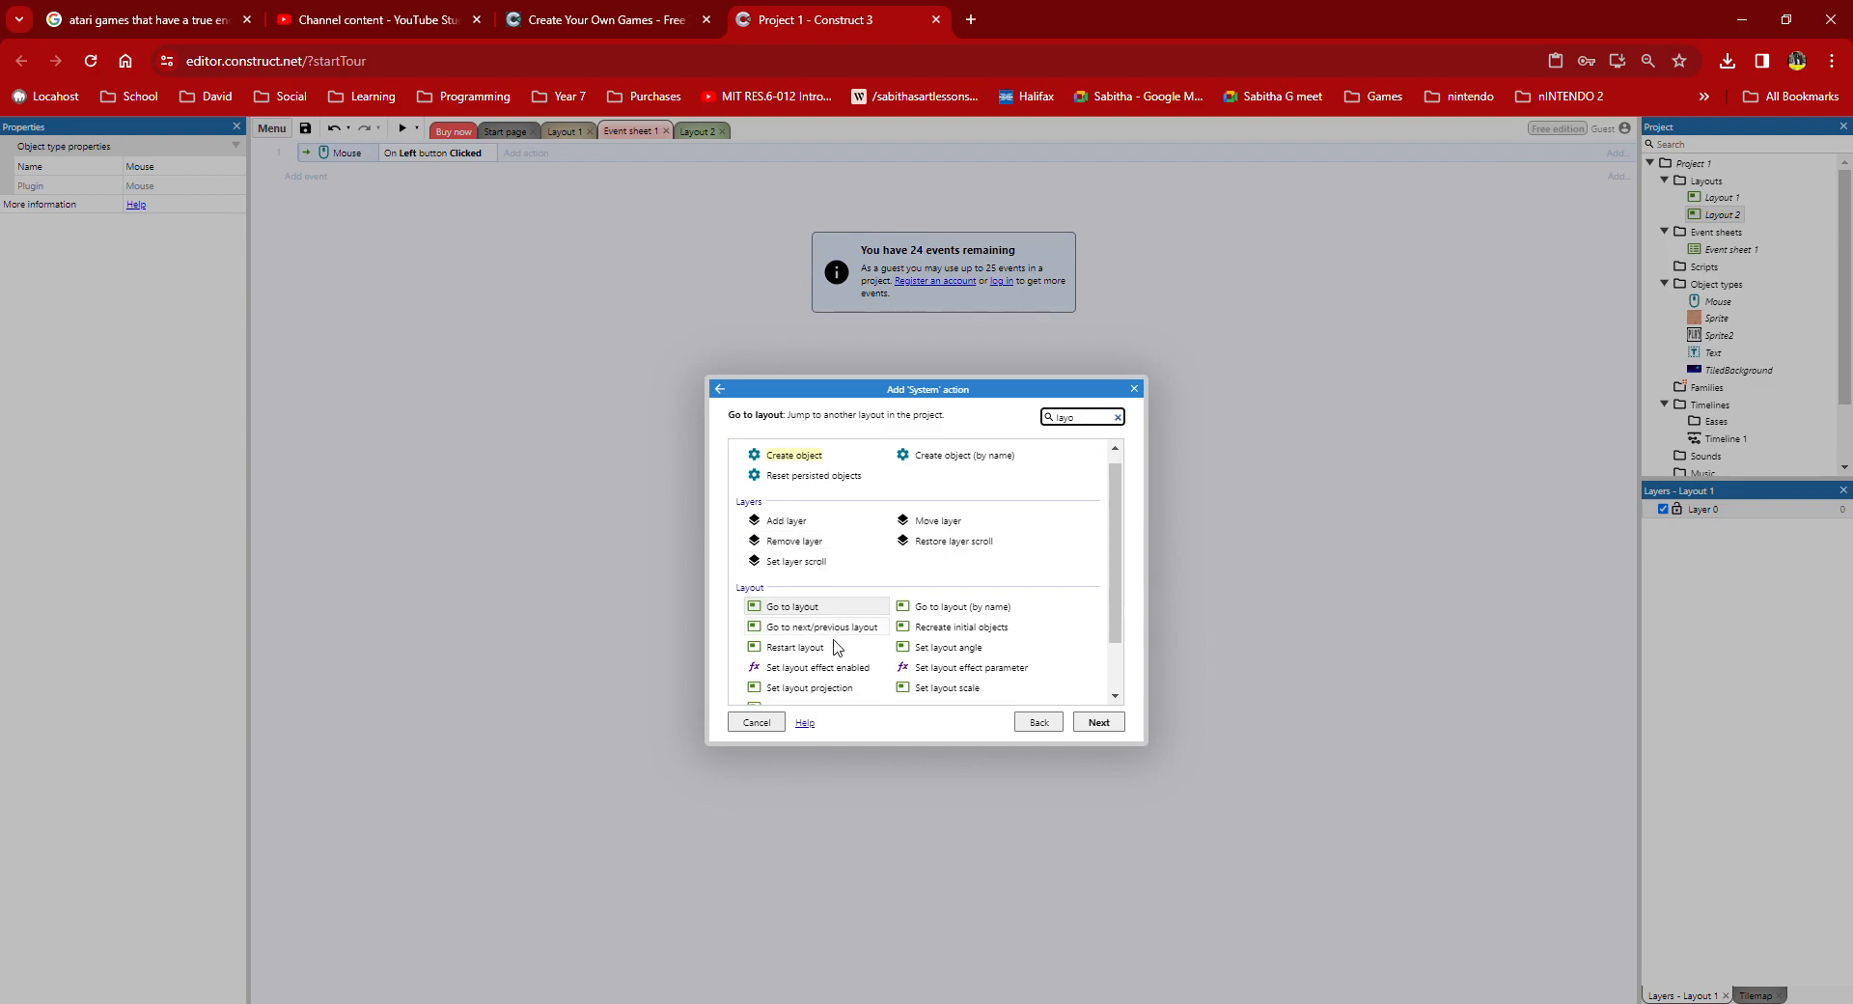
double_click(830, 542)
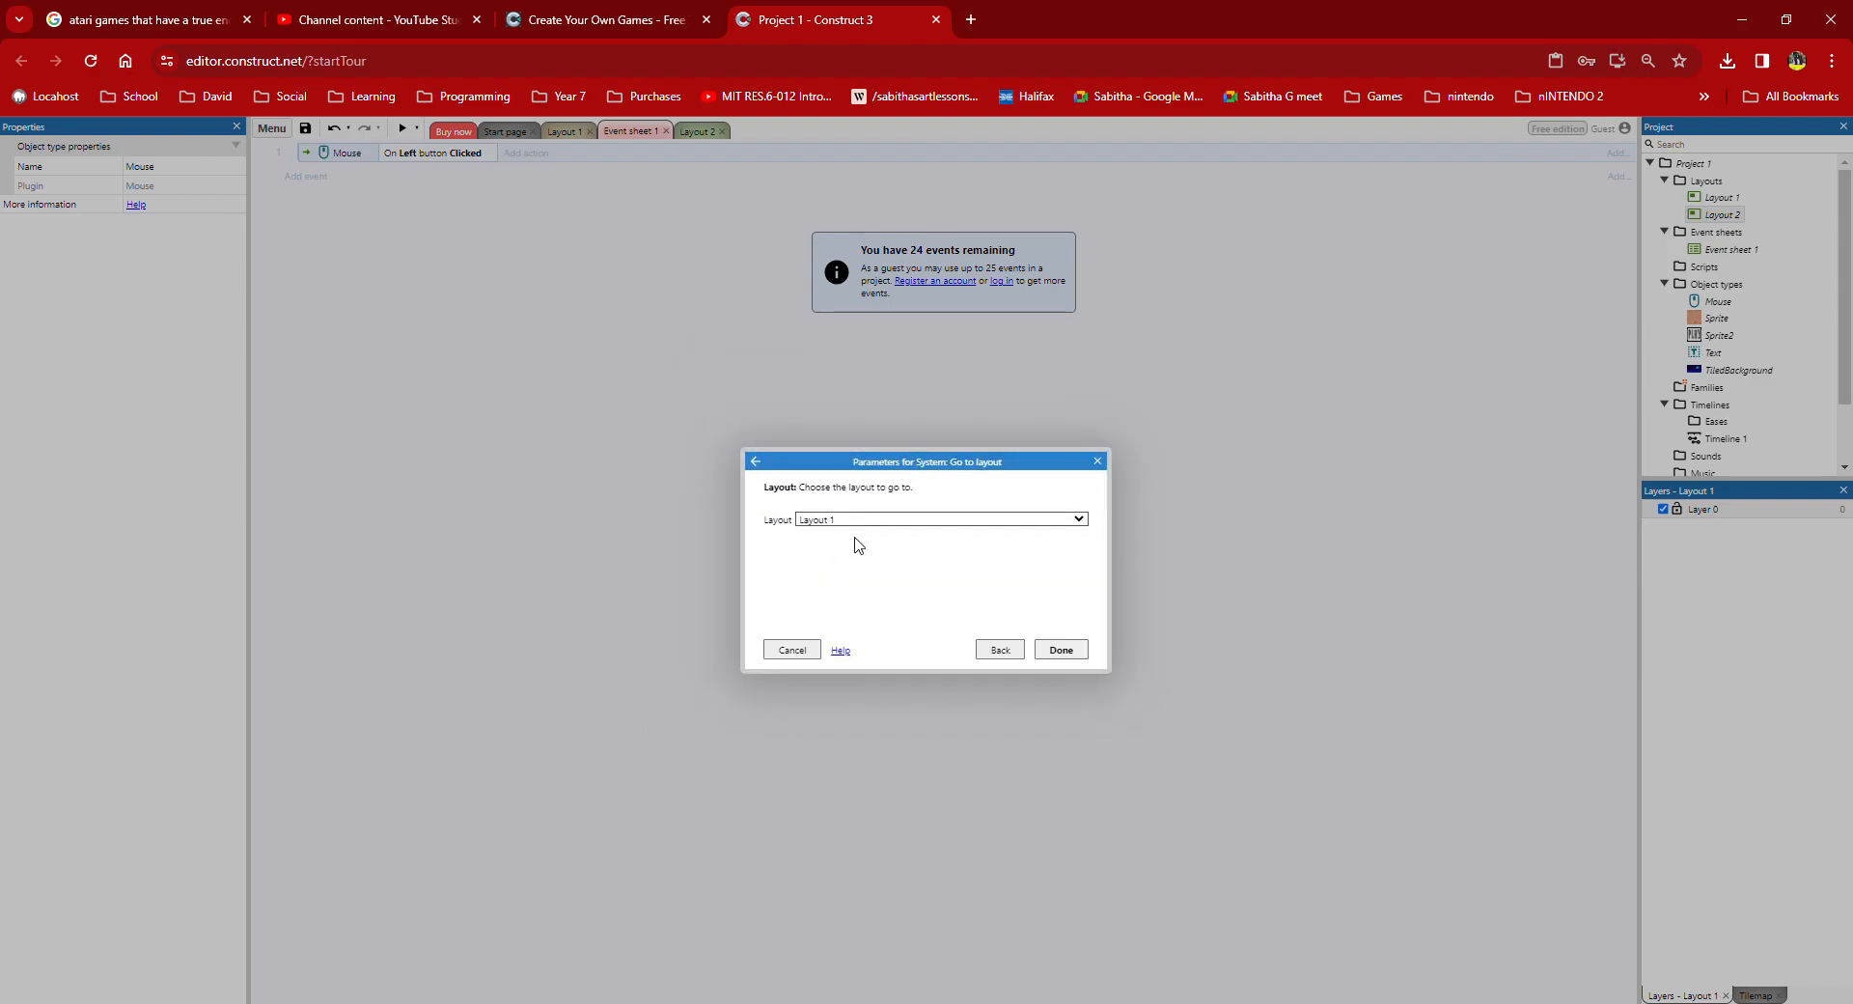
key(Down)
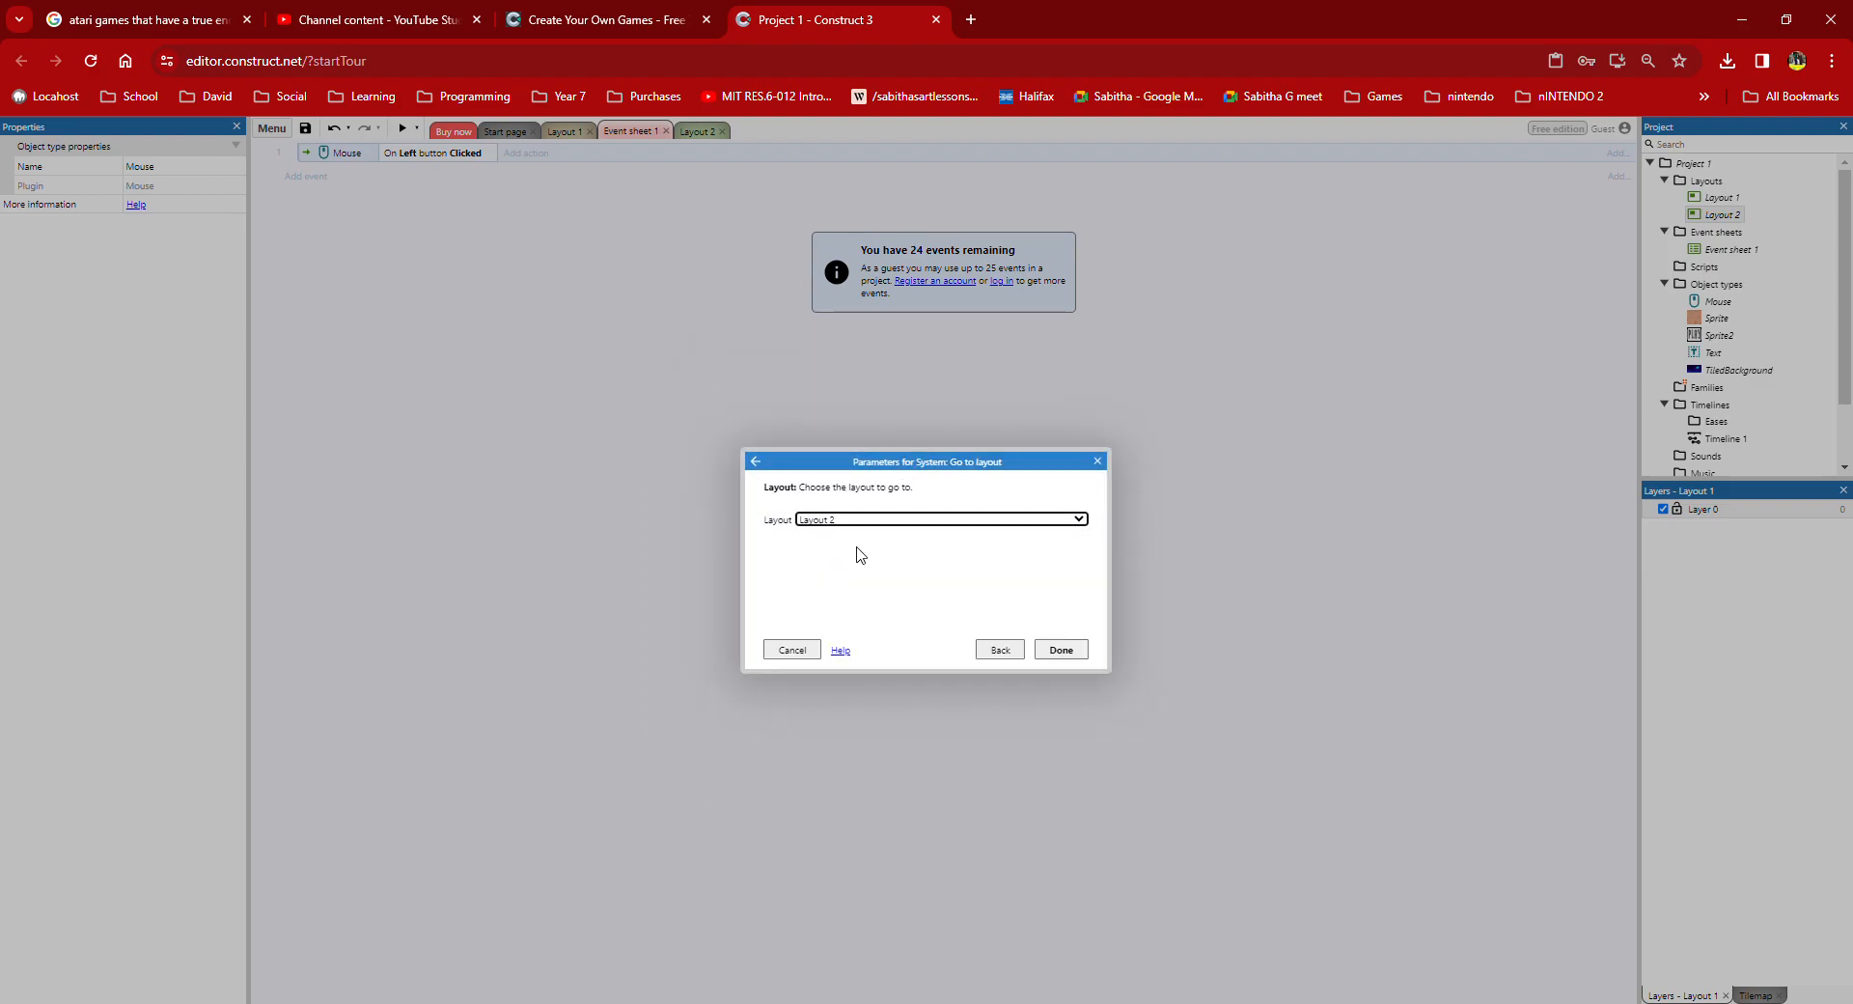
click(1061, 650)
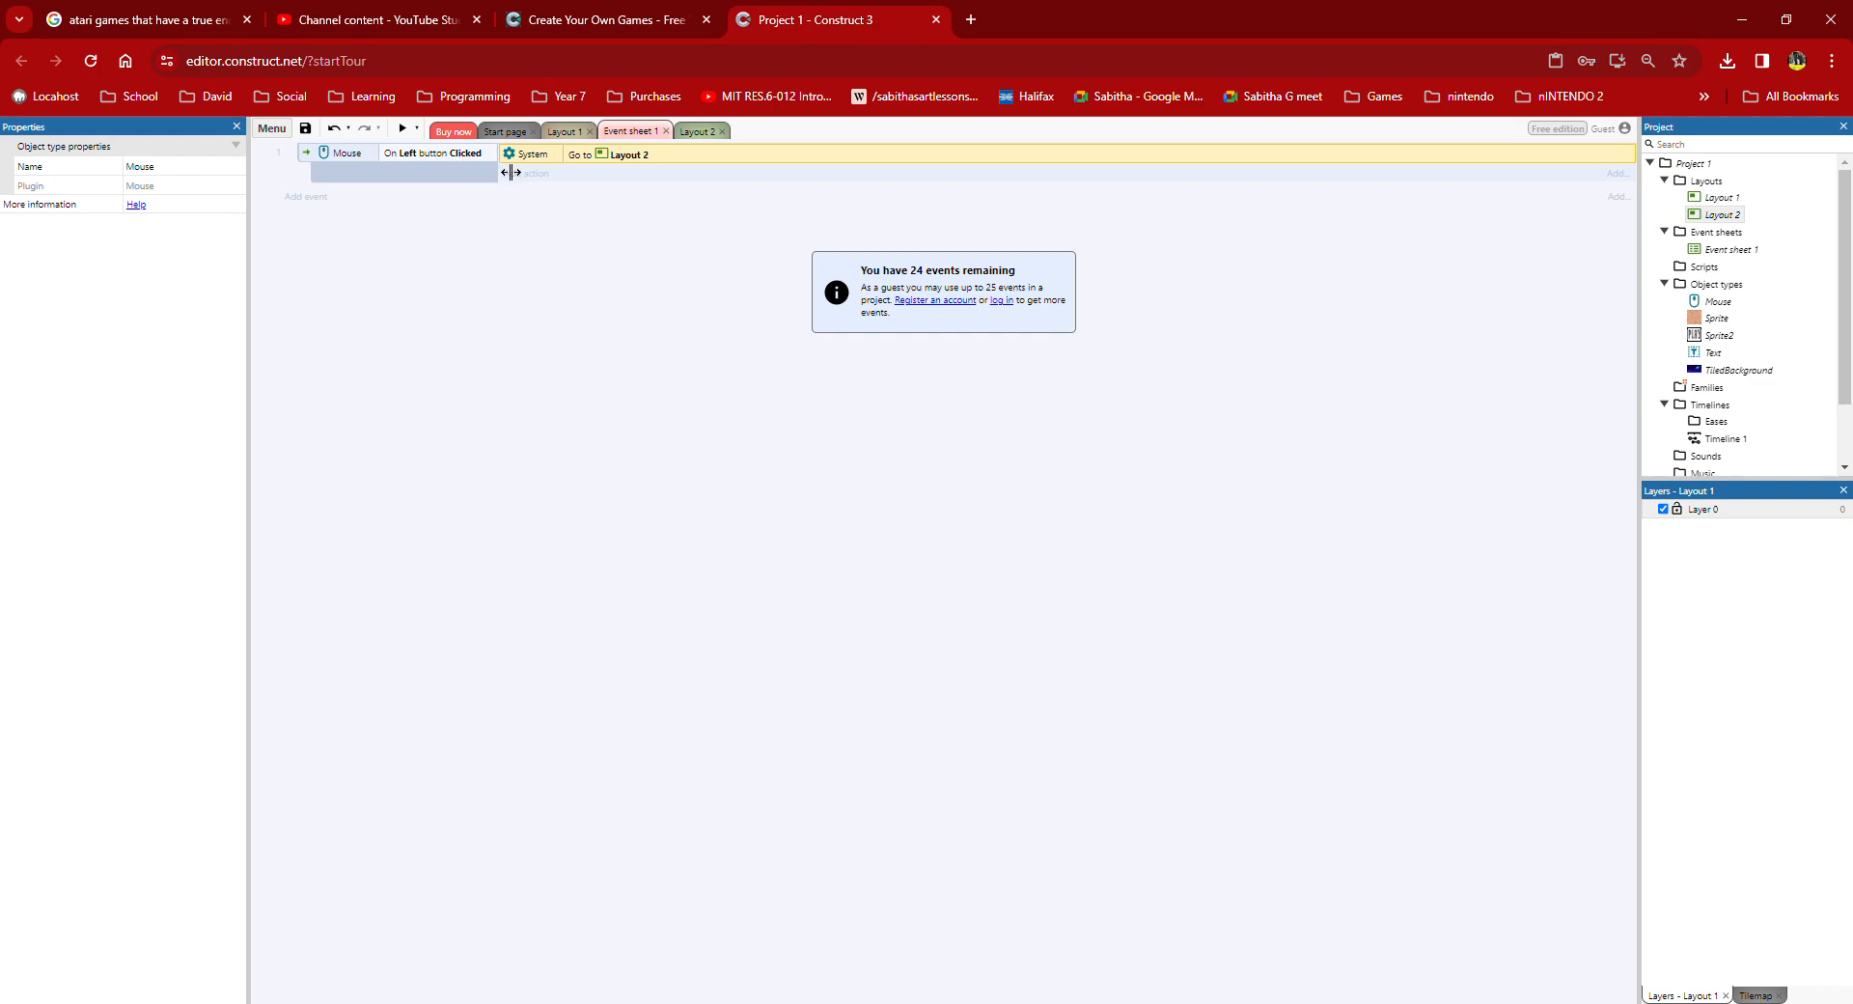
Step: Switch from the event sheet to Layout 2 for editing
click(563, 133)
click(699, 132)
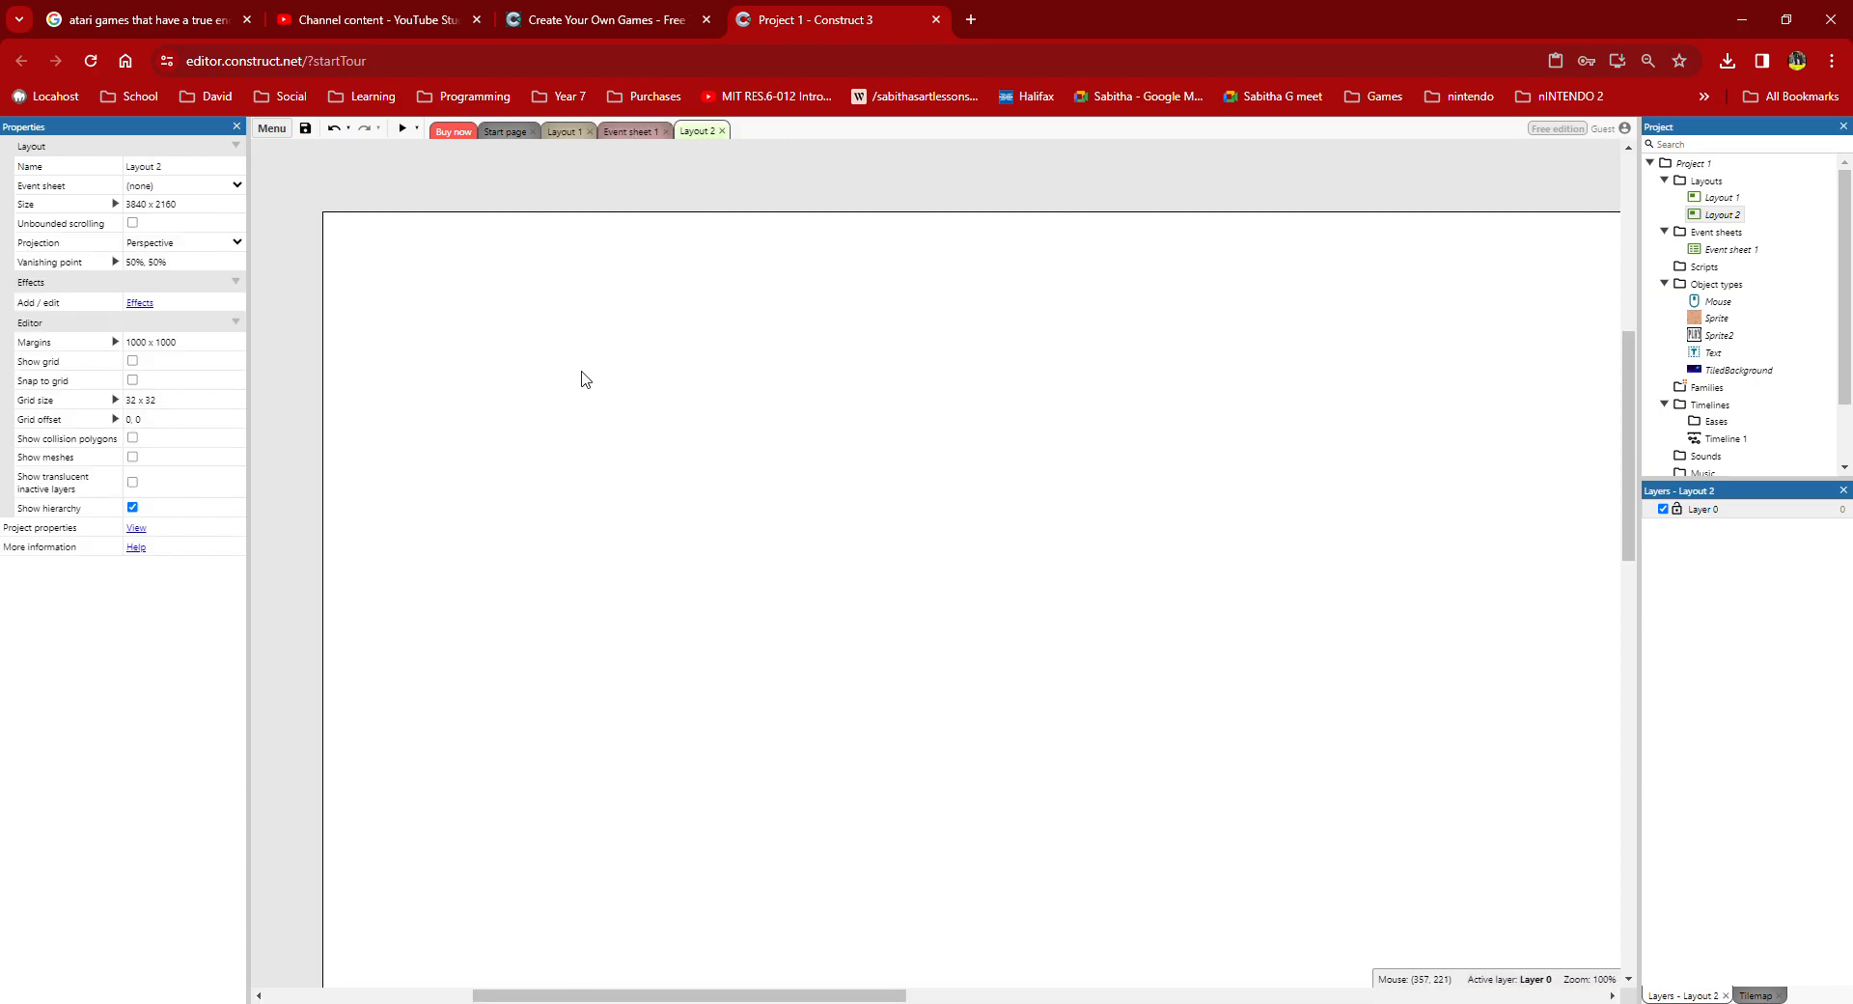
double_click(598, 419)
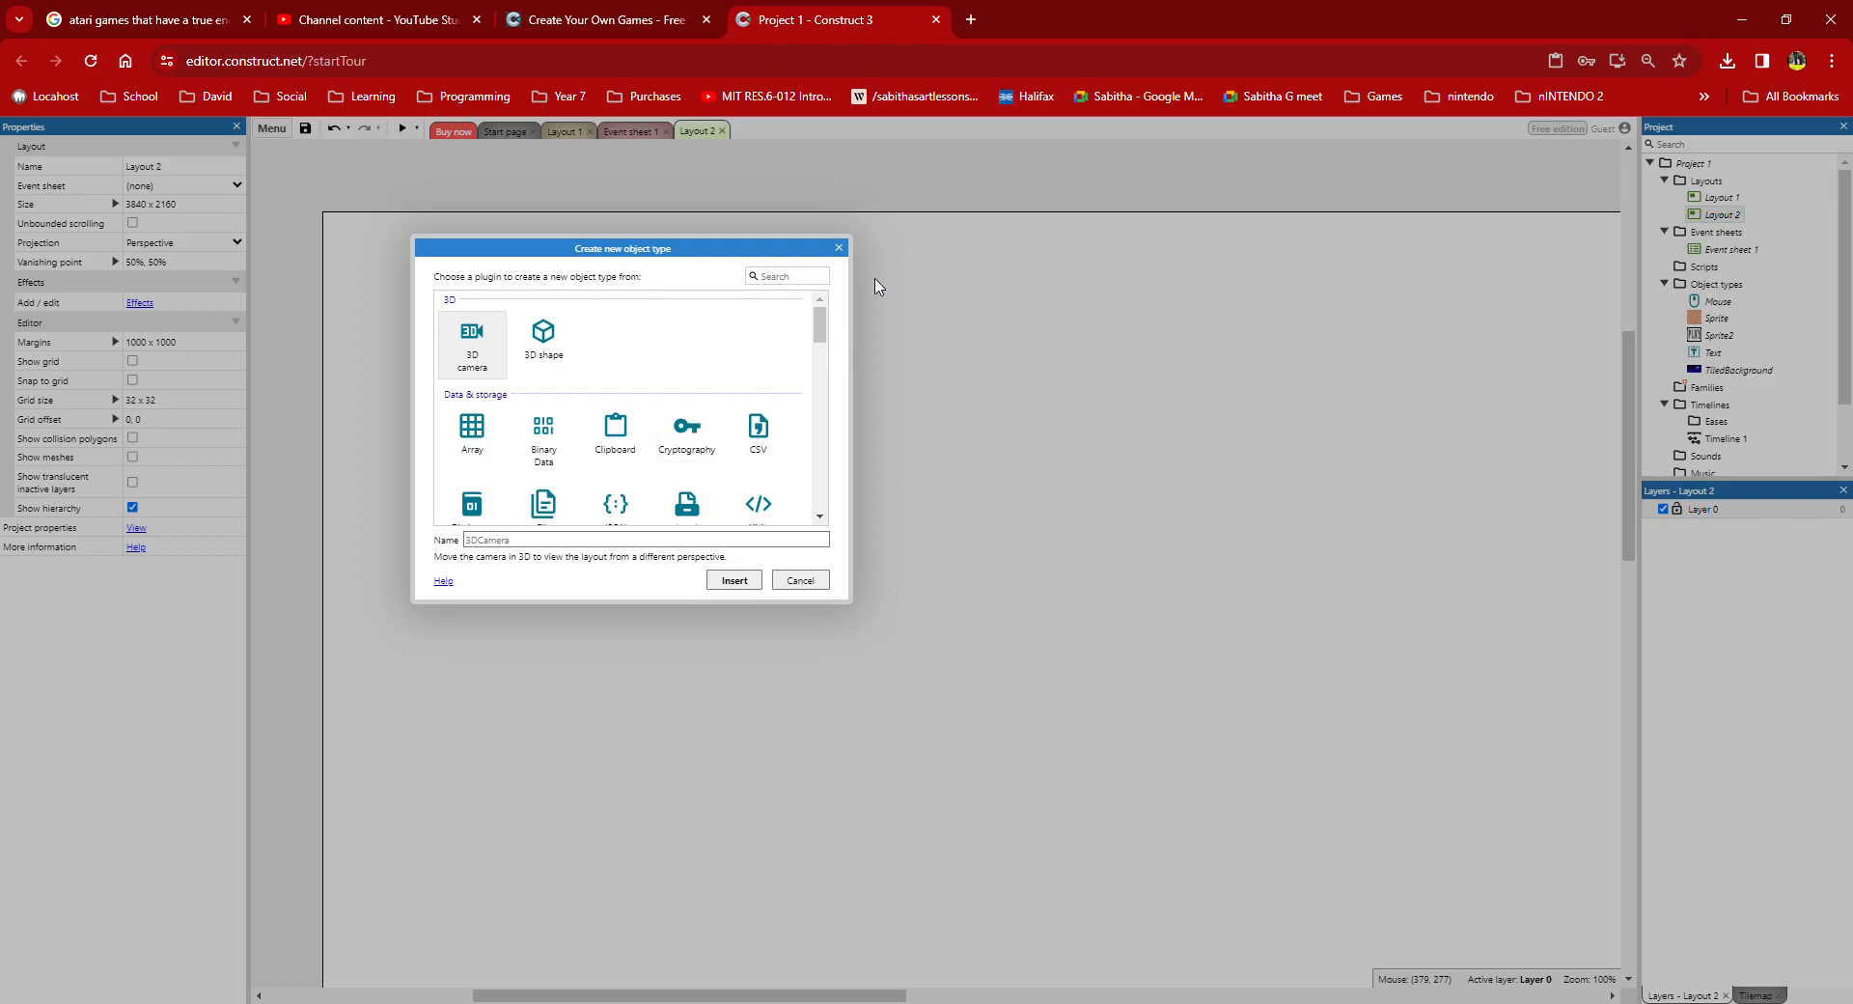
click(838, 248)
right_click(683, 403)
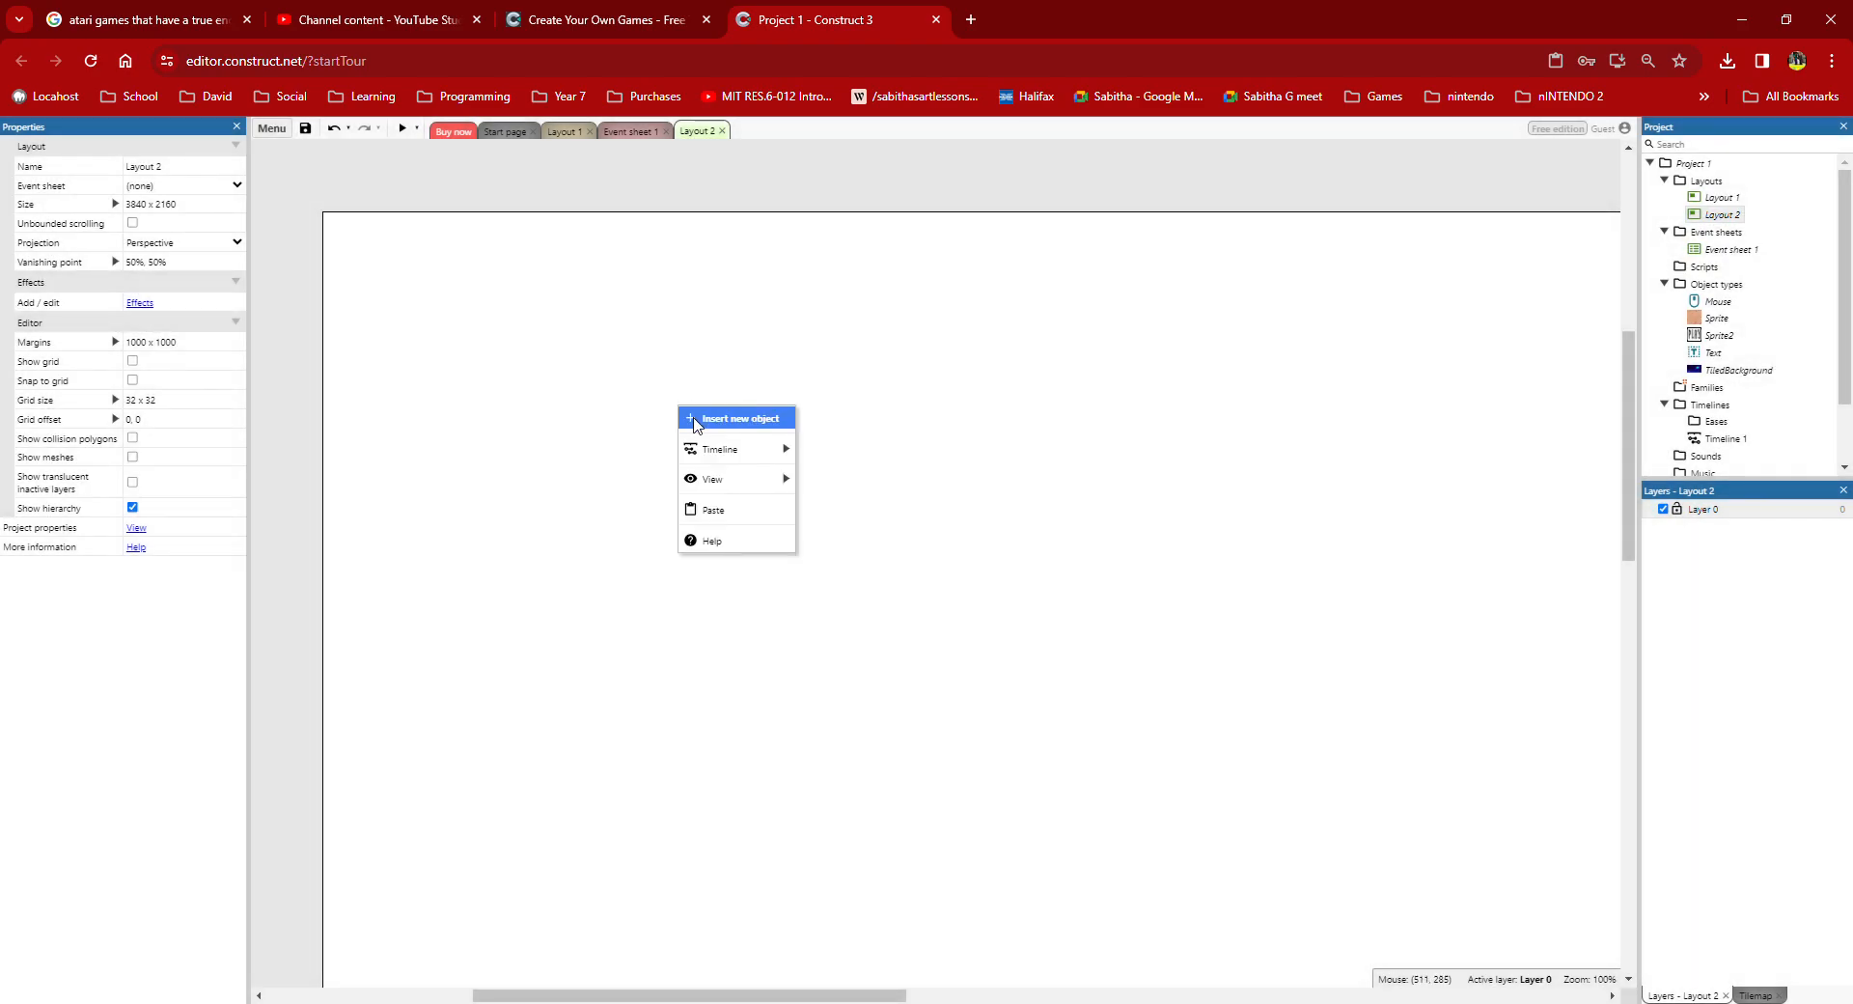
click(739, 420)
scroll(666, 396, down, 2)
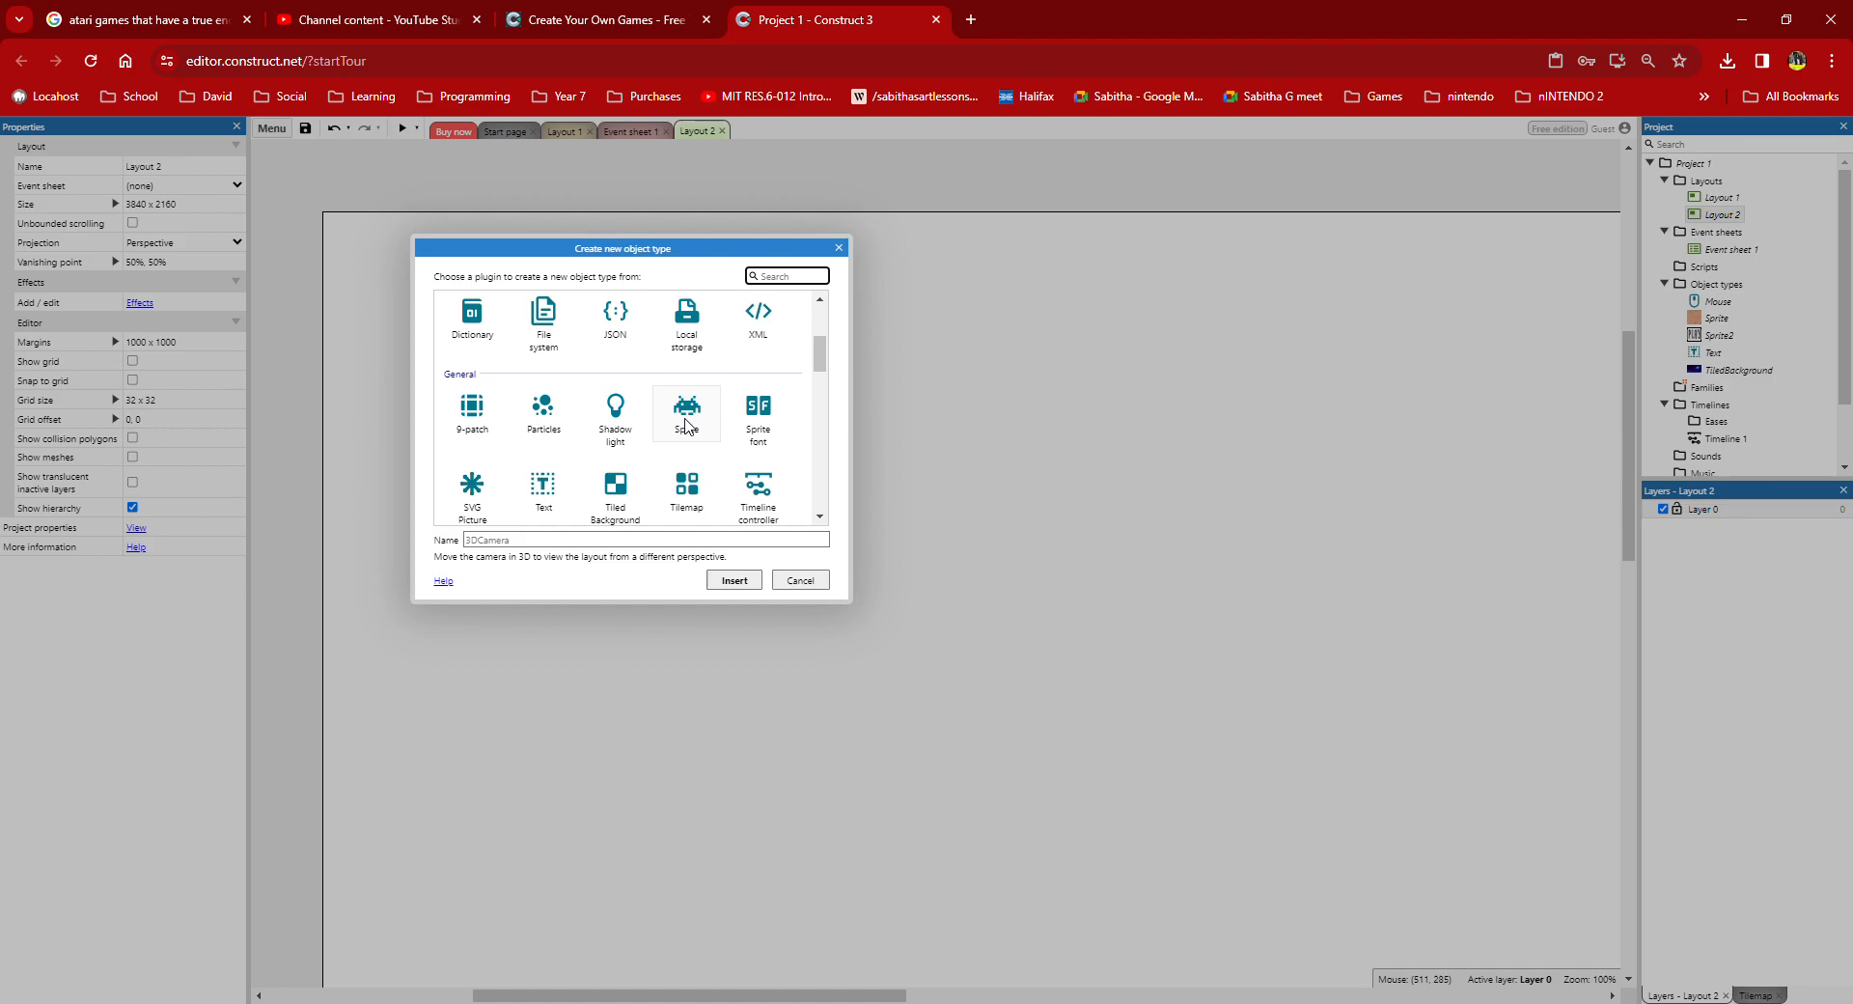
click(839, 248)
right_click(816, 338)
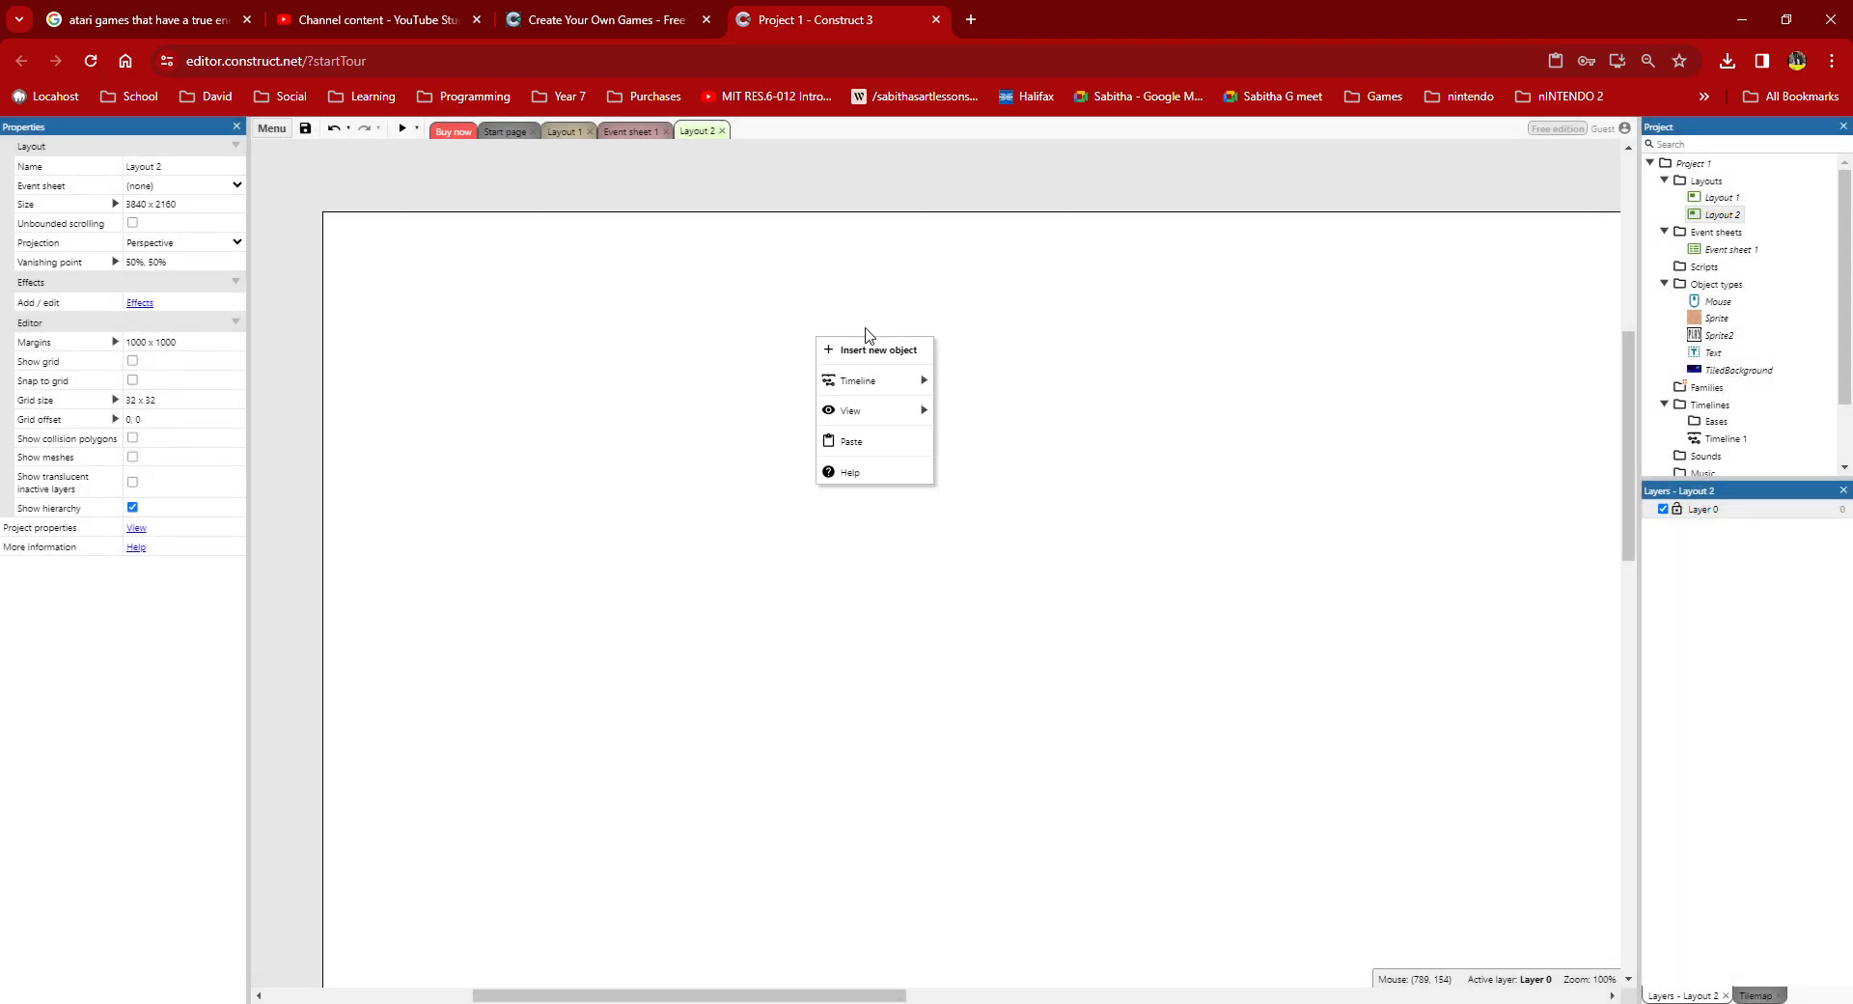
mouse_move(854, 381)
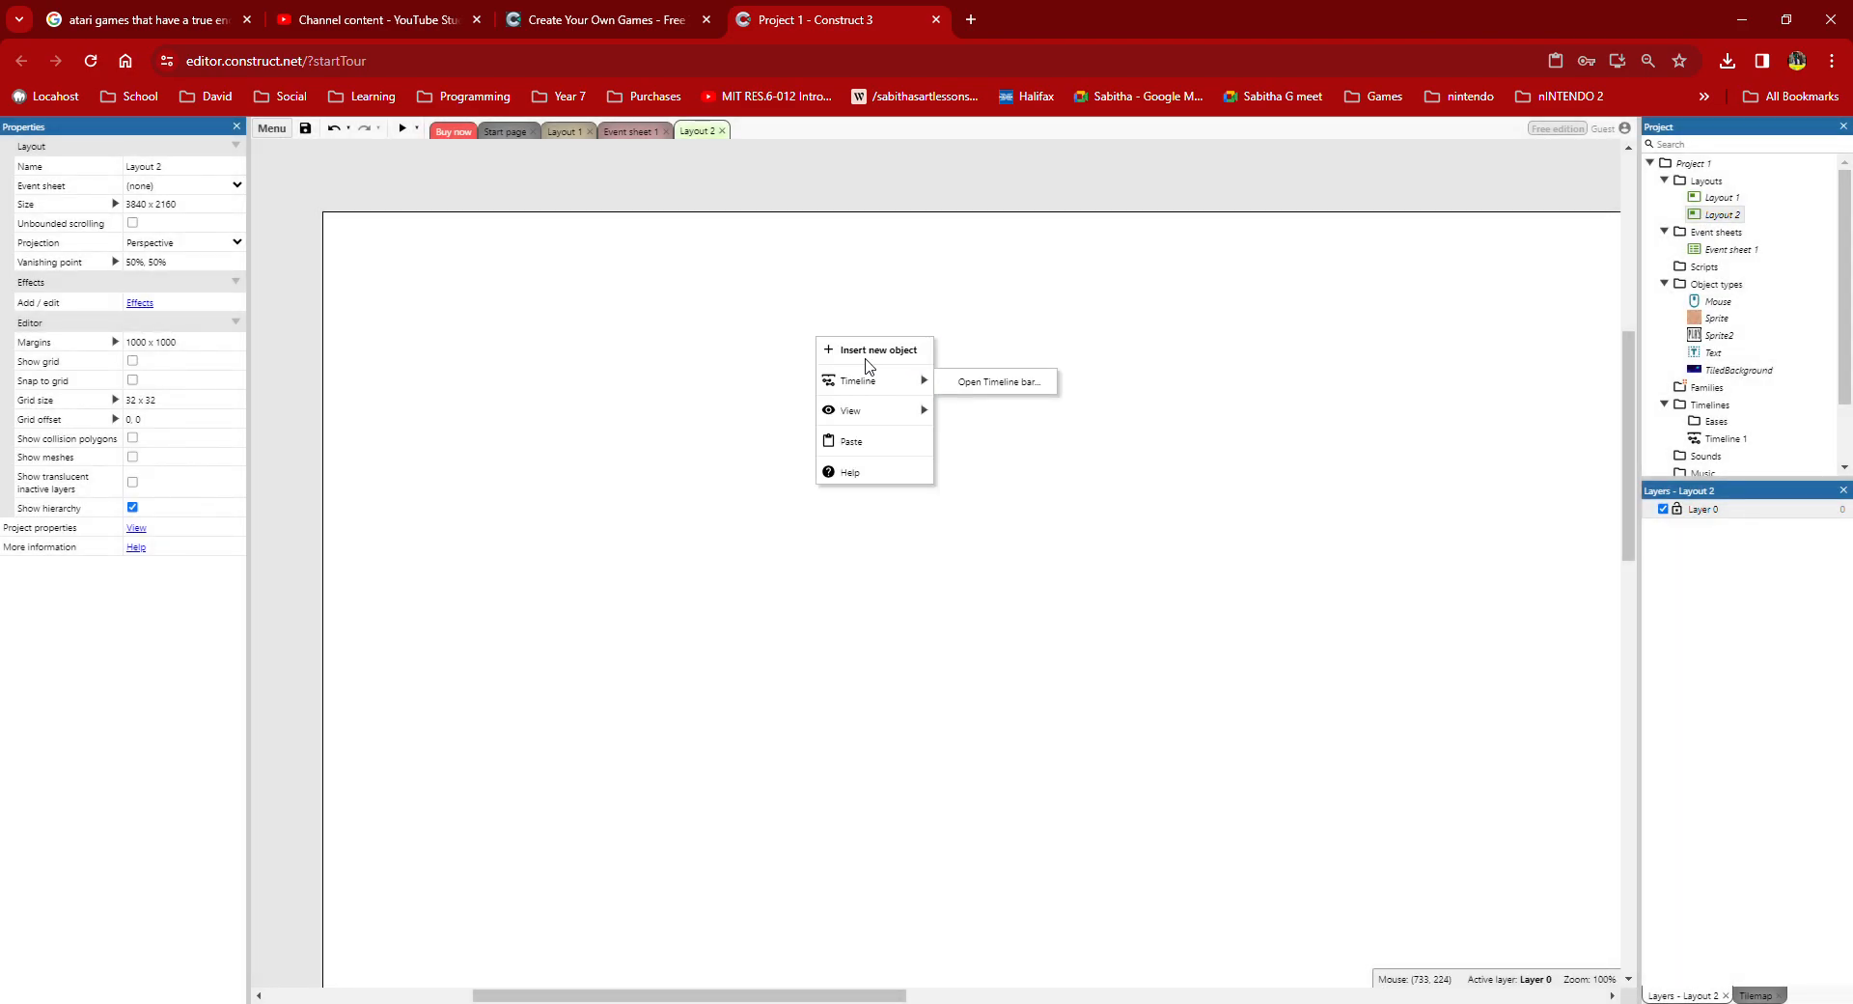
click(863, 349)
scroll(673, 429, down, 1)
scroll(674, 429, up, 2)
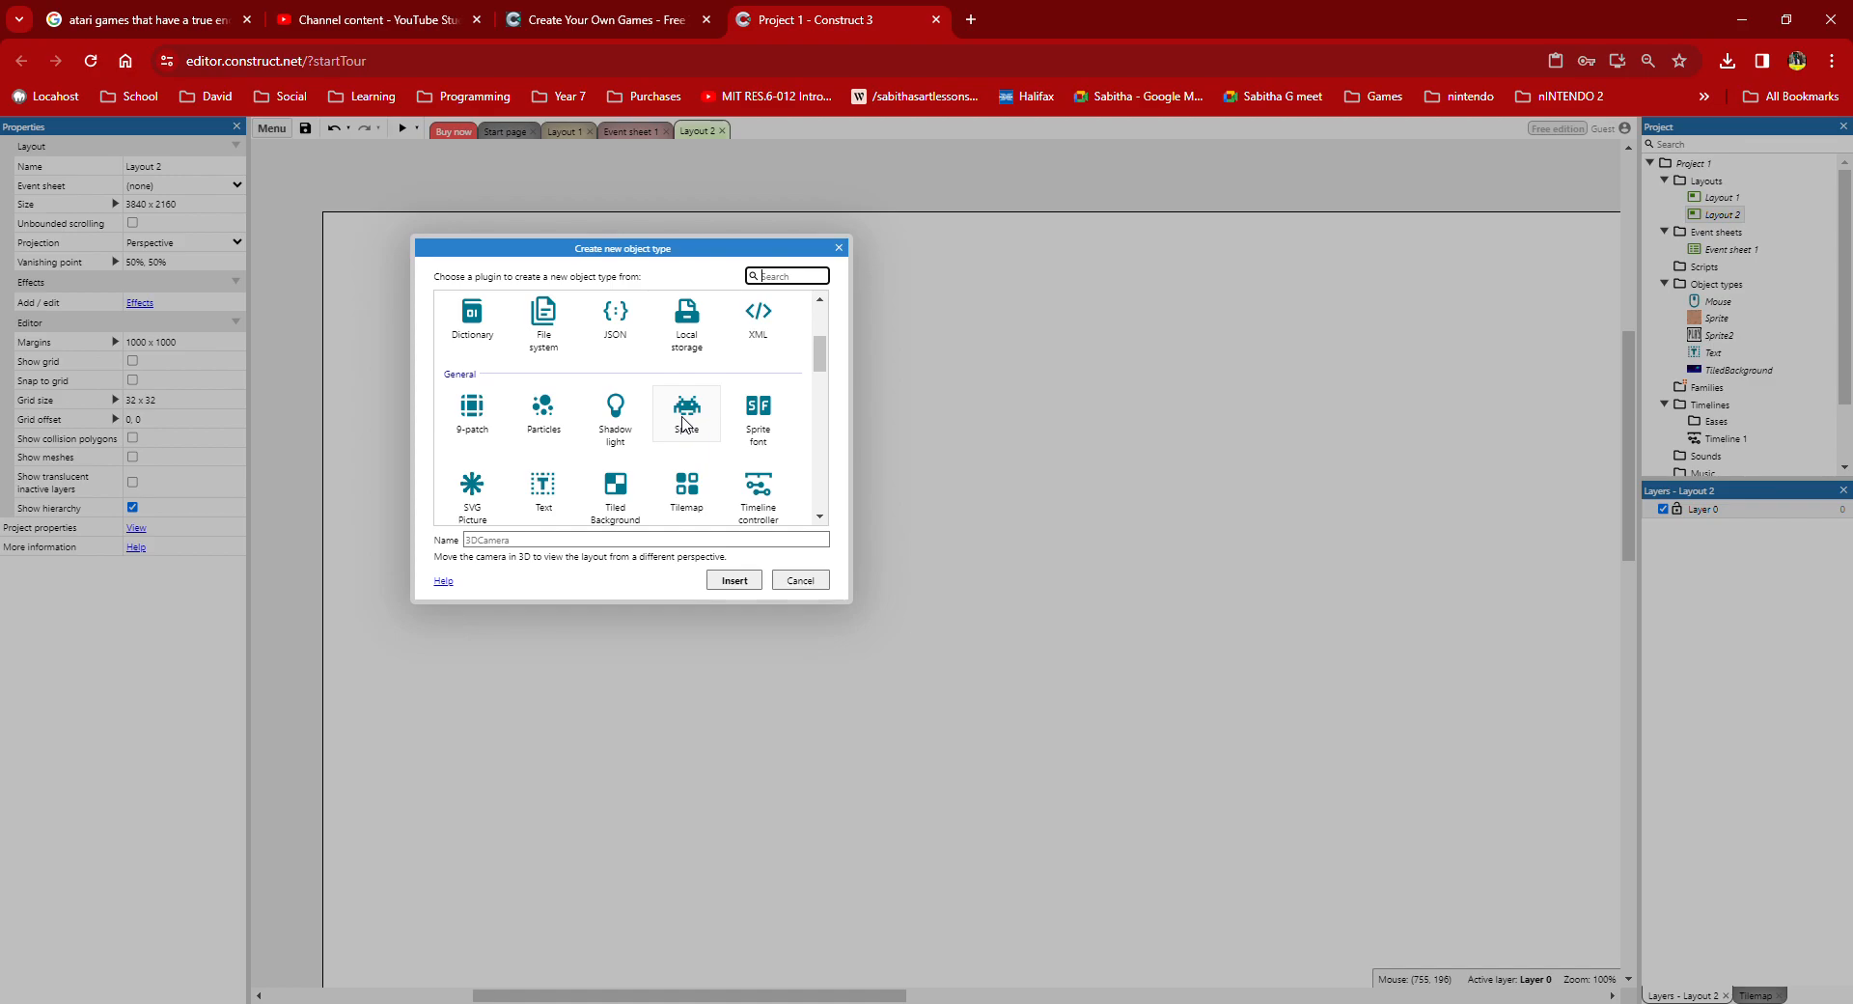
click(839, 248)
Step: Insert a new Sprite object from the General plugins and place it in the upper-left area of Layout 2
right_click(683, 337)
click(716, 339)
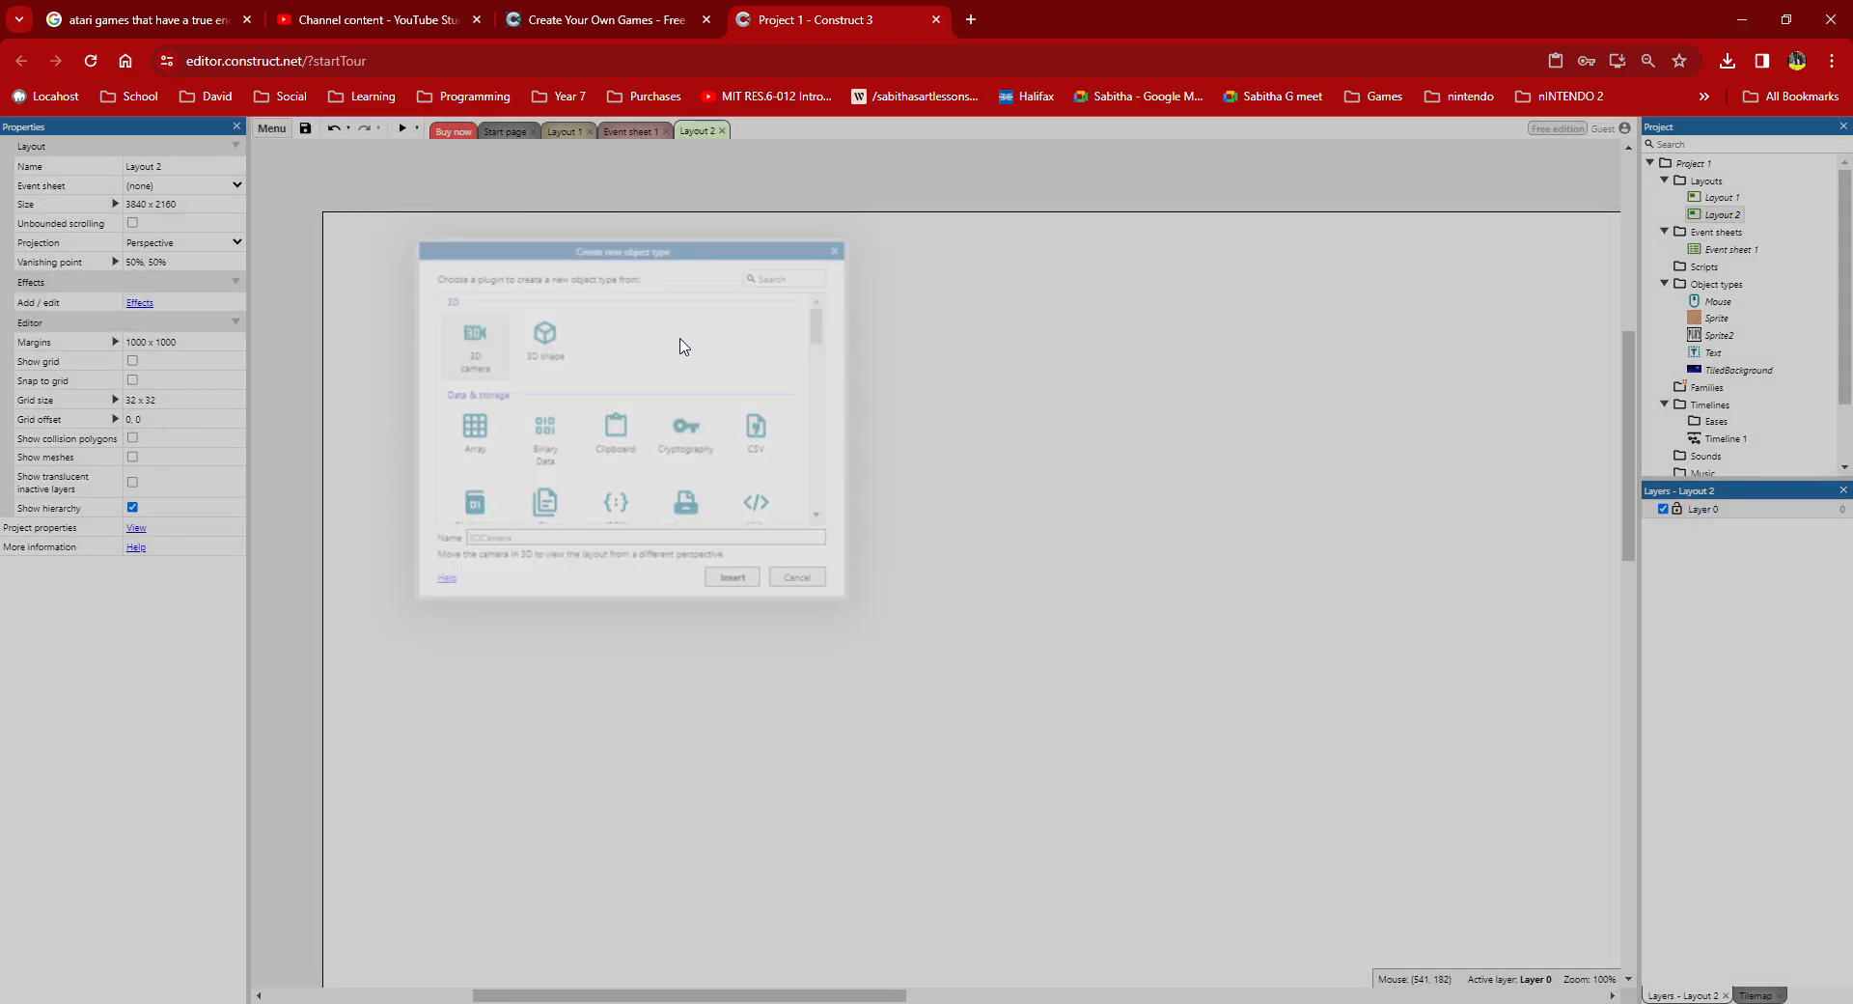
scroll(682, 366, down, 3)
click(687, 415)
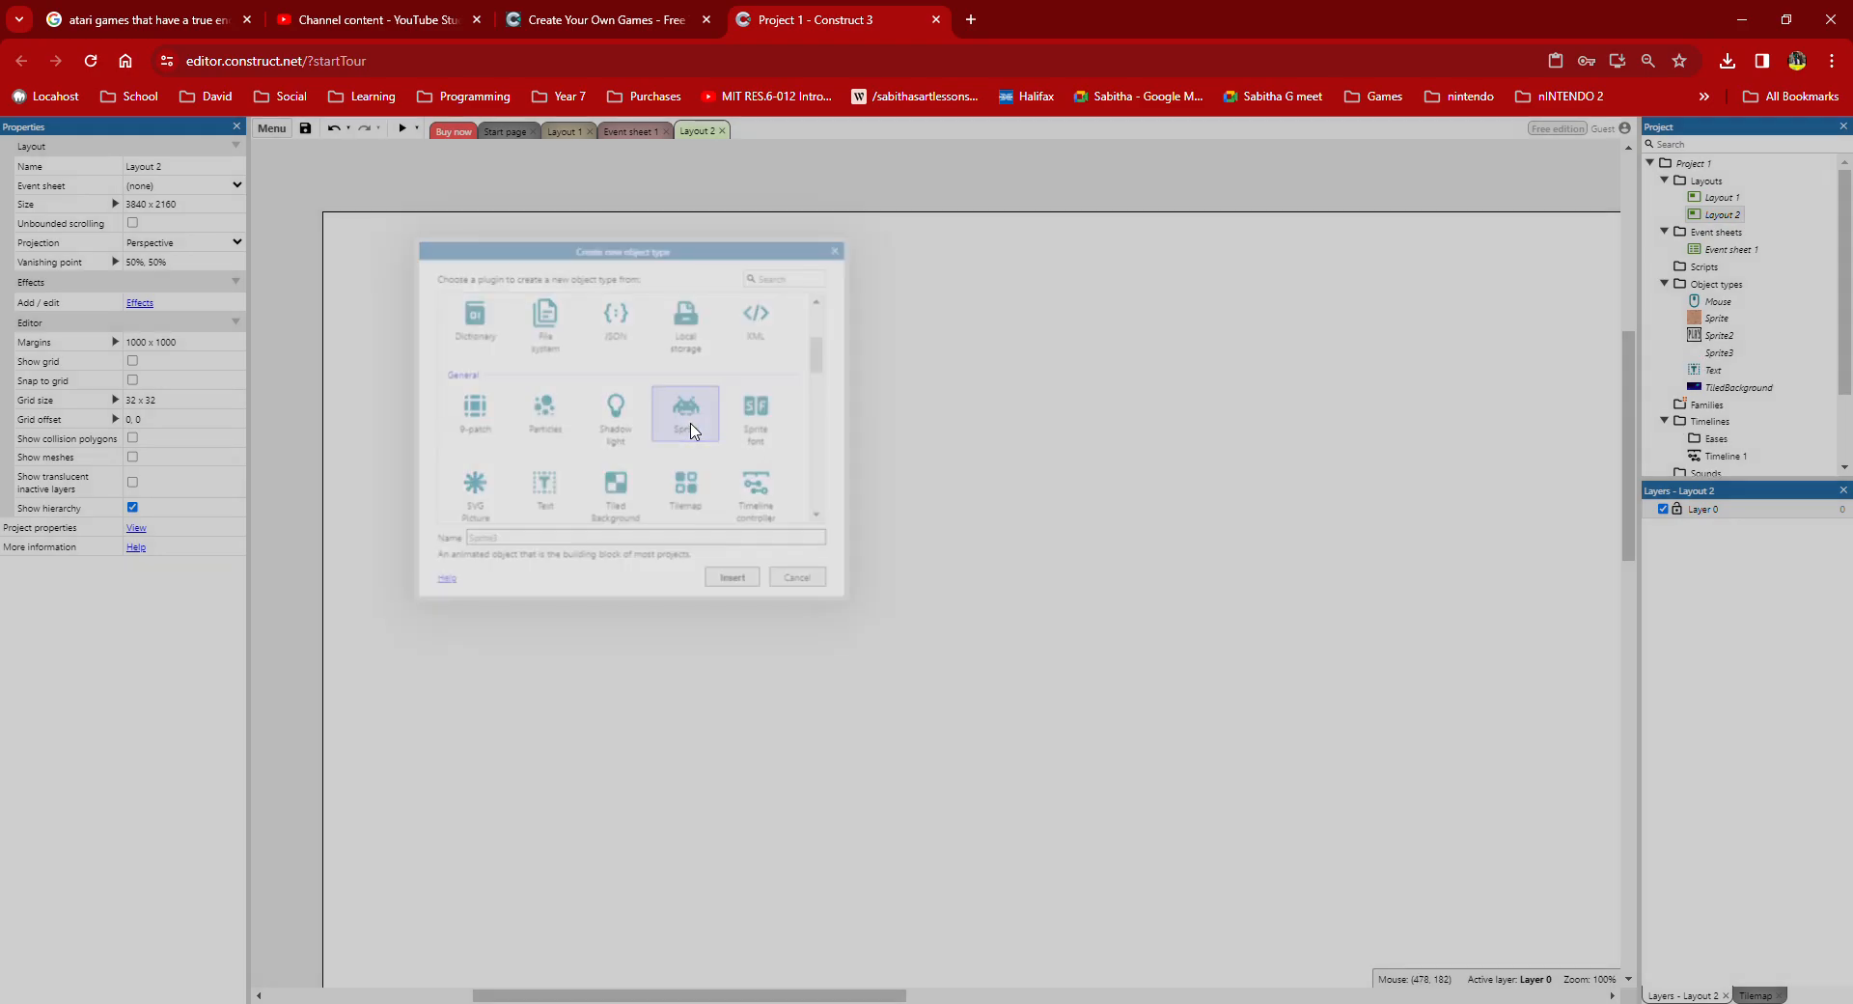
click(603, 429)
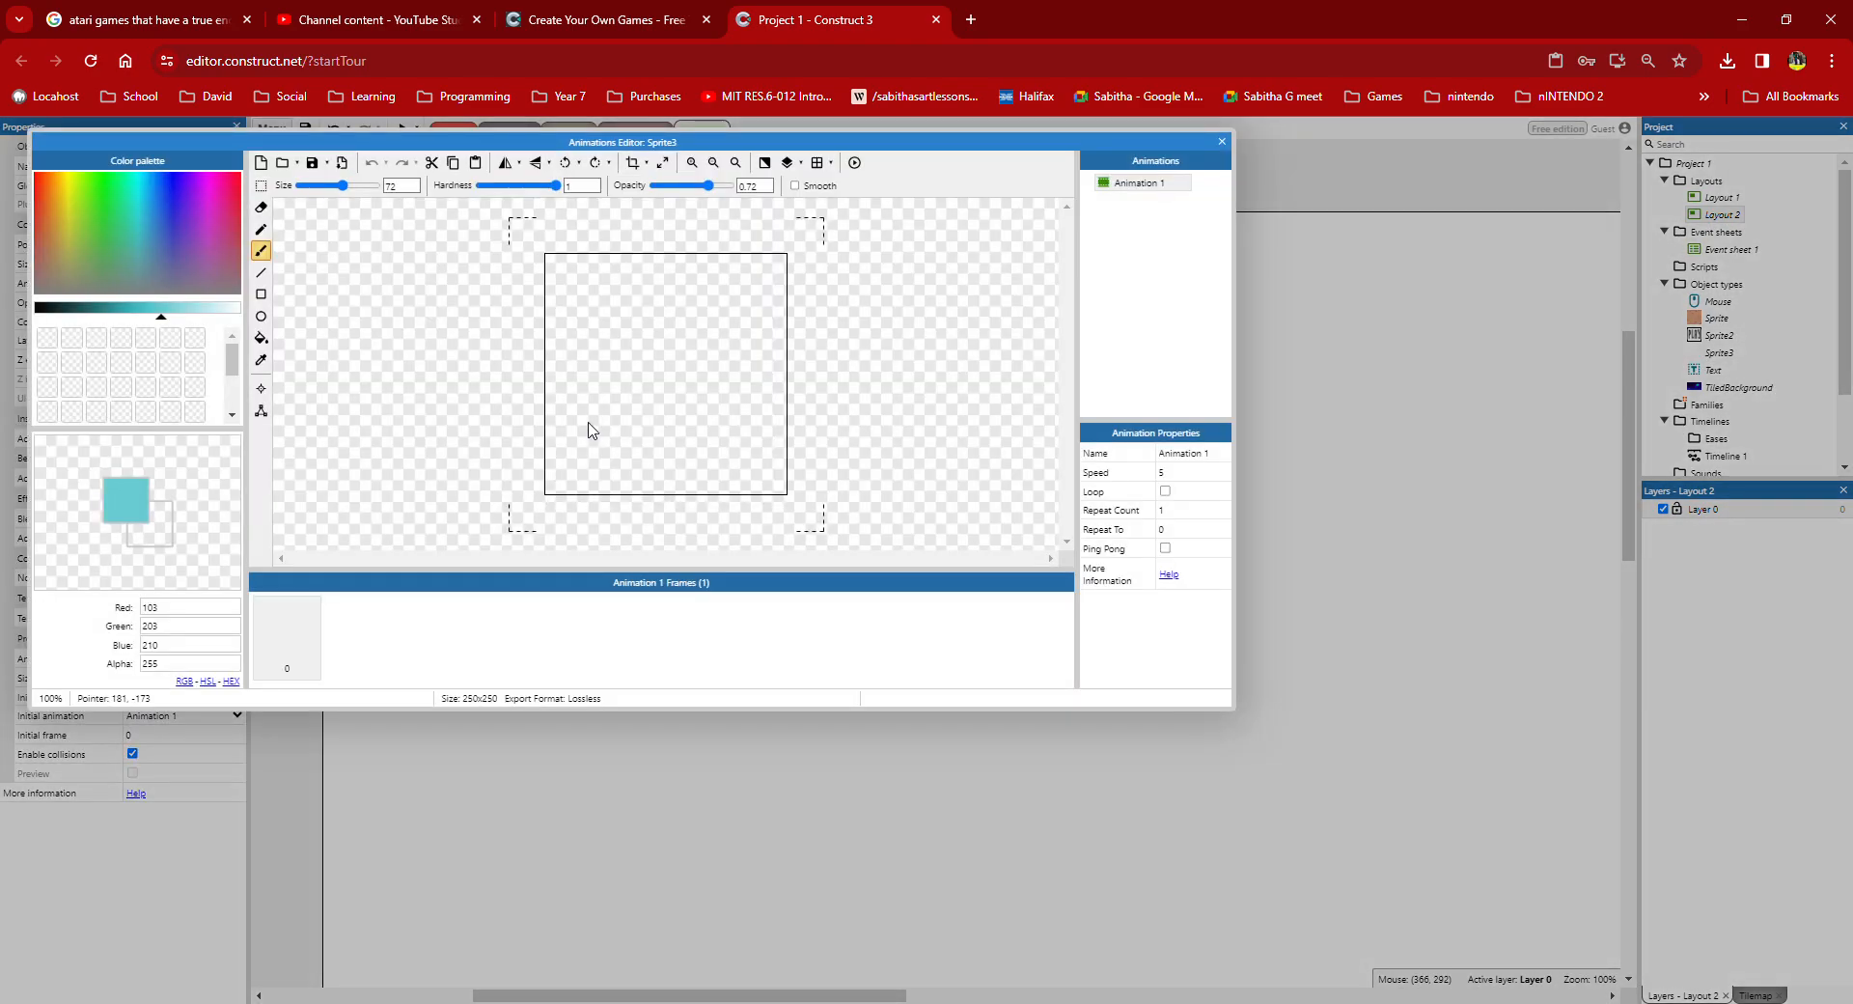
Step: Cover the new sprite's canvas in red with the brush at size 72
mouse_move(62, 224)
mouse_down()
mouse_move(17, 180)
mouse_move(40, 180)
mouse_up()
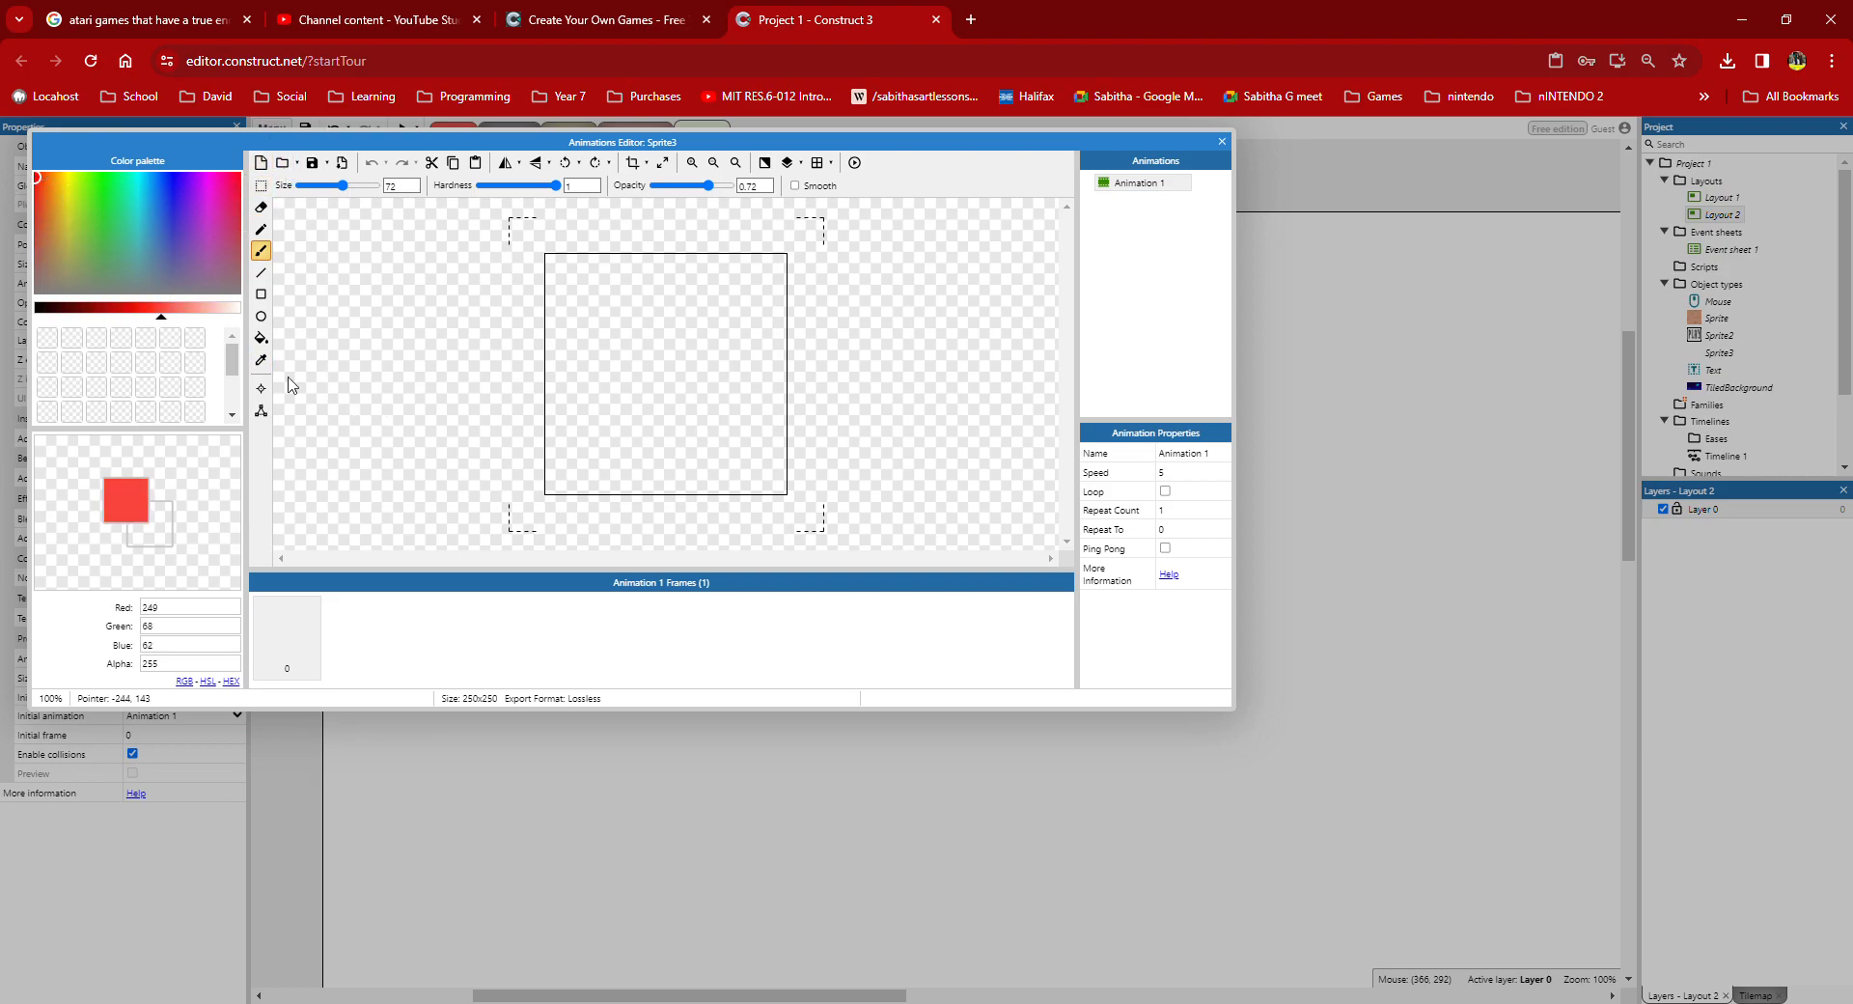
click(260, 230)
mouse_move(731, 291)
mouse_down()
mouse_move(530, 281)
mouse_move(752, 254)
mouse_move(550, 289)
mouse_up()
click(260, 250)
mouse_move(699, 314)
mouse_down()
mouse_move(769, 273)
mouse_move(705, 278)
mouse_move(591, 333)
mouse_move(748, 297)
mouse_move(298, 402)
mouse_move(847, 404)
mouse_move(733, 472)
mouse_move(406, 504)
mouse_move(618, 516)
mouse_up()
Step: Set the brush to hardness 0.33 and opacity 0.34, and paint purple blobs on the red canvas
click(506, 186)
click(184, 235)
drag(622, 311, 647, 297)
click(674, 186)
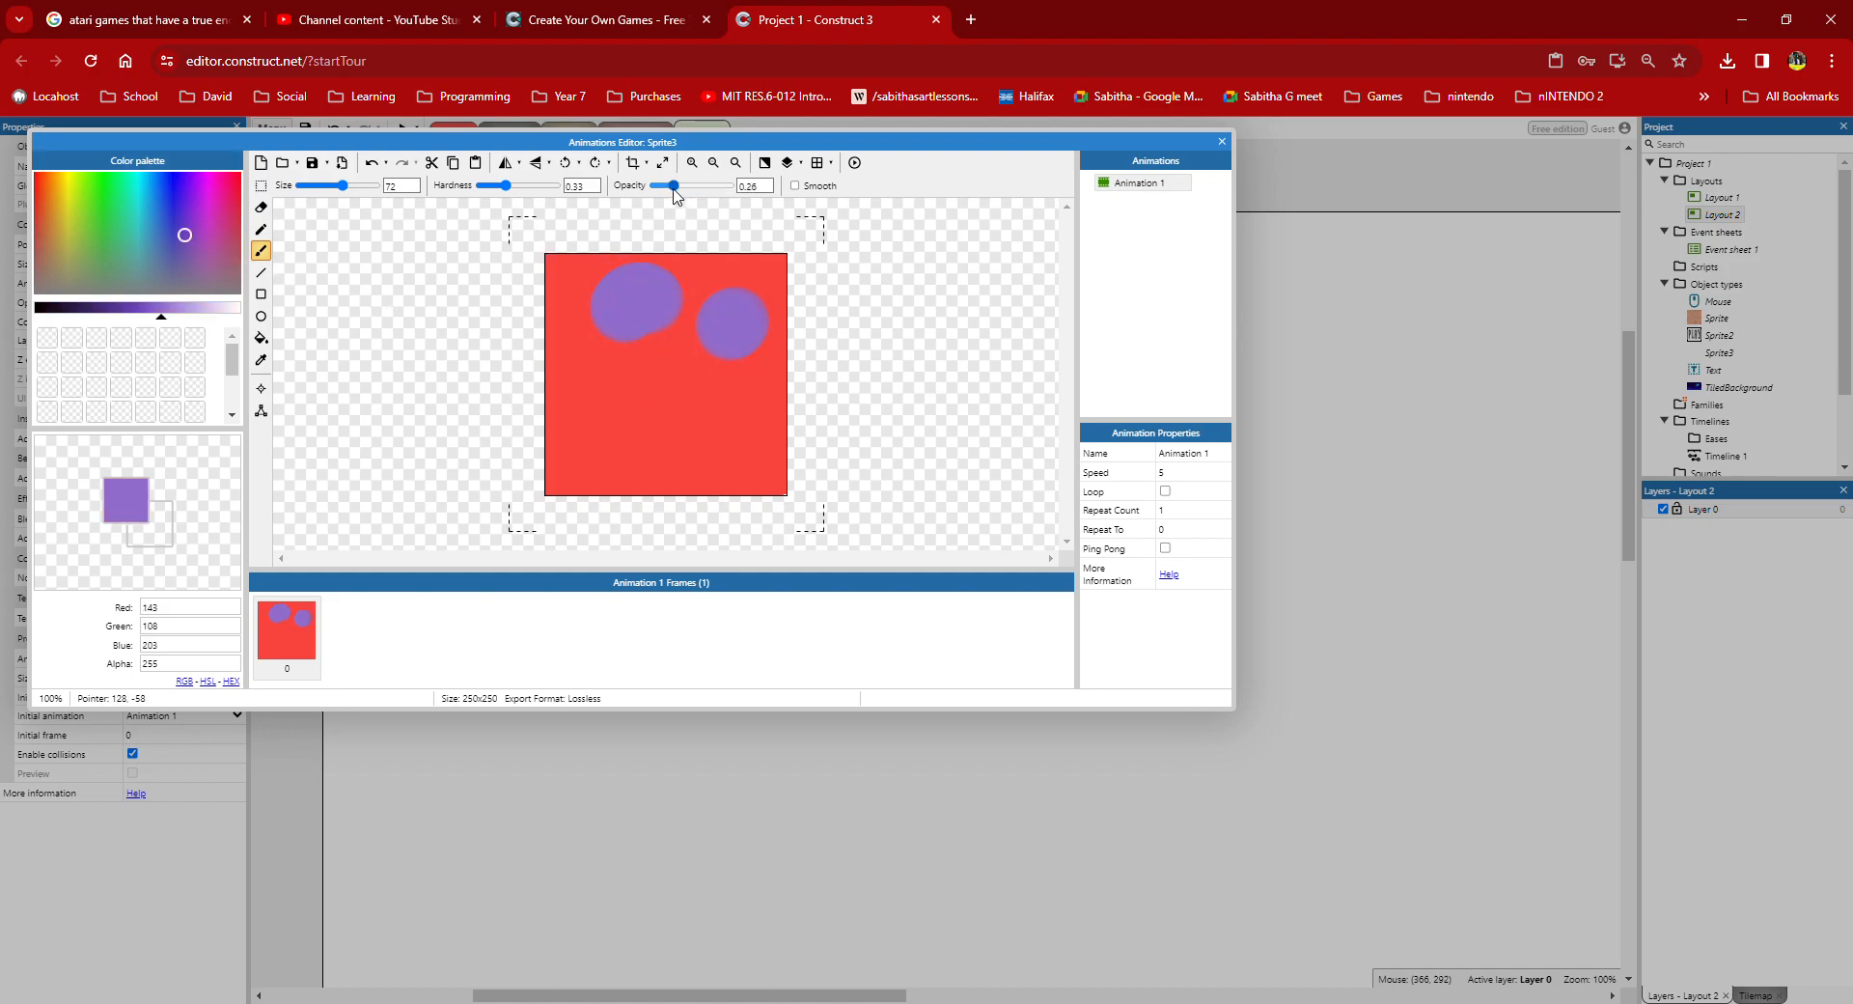
click(681, 186)
mouse_move(637, 348)
mouse_down()
mouse_move(621, 377)
mouse_move(681, 328)
mouse_up()
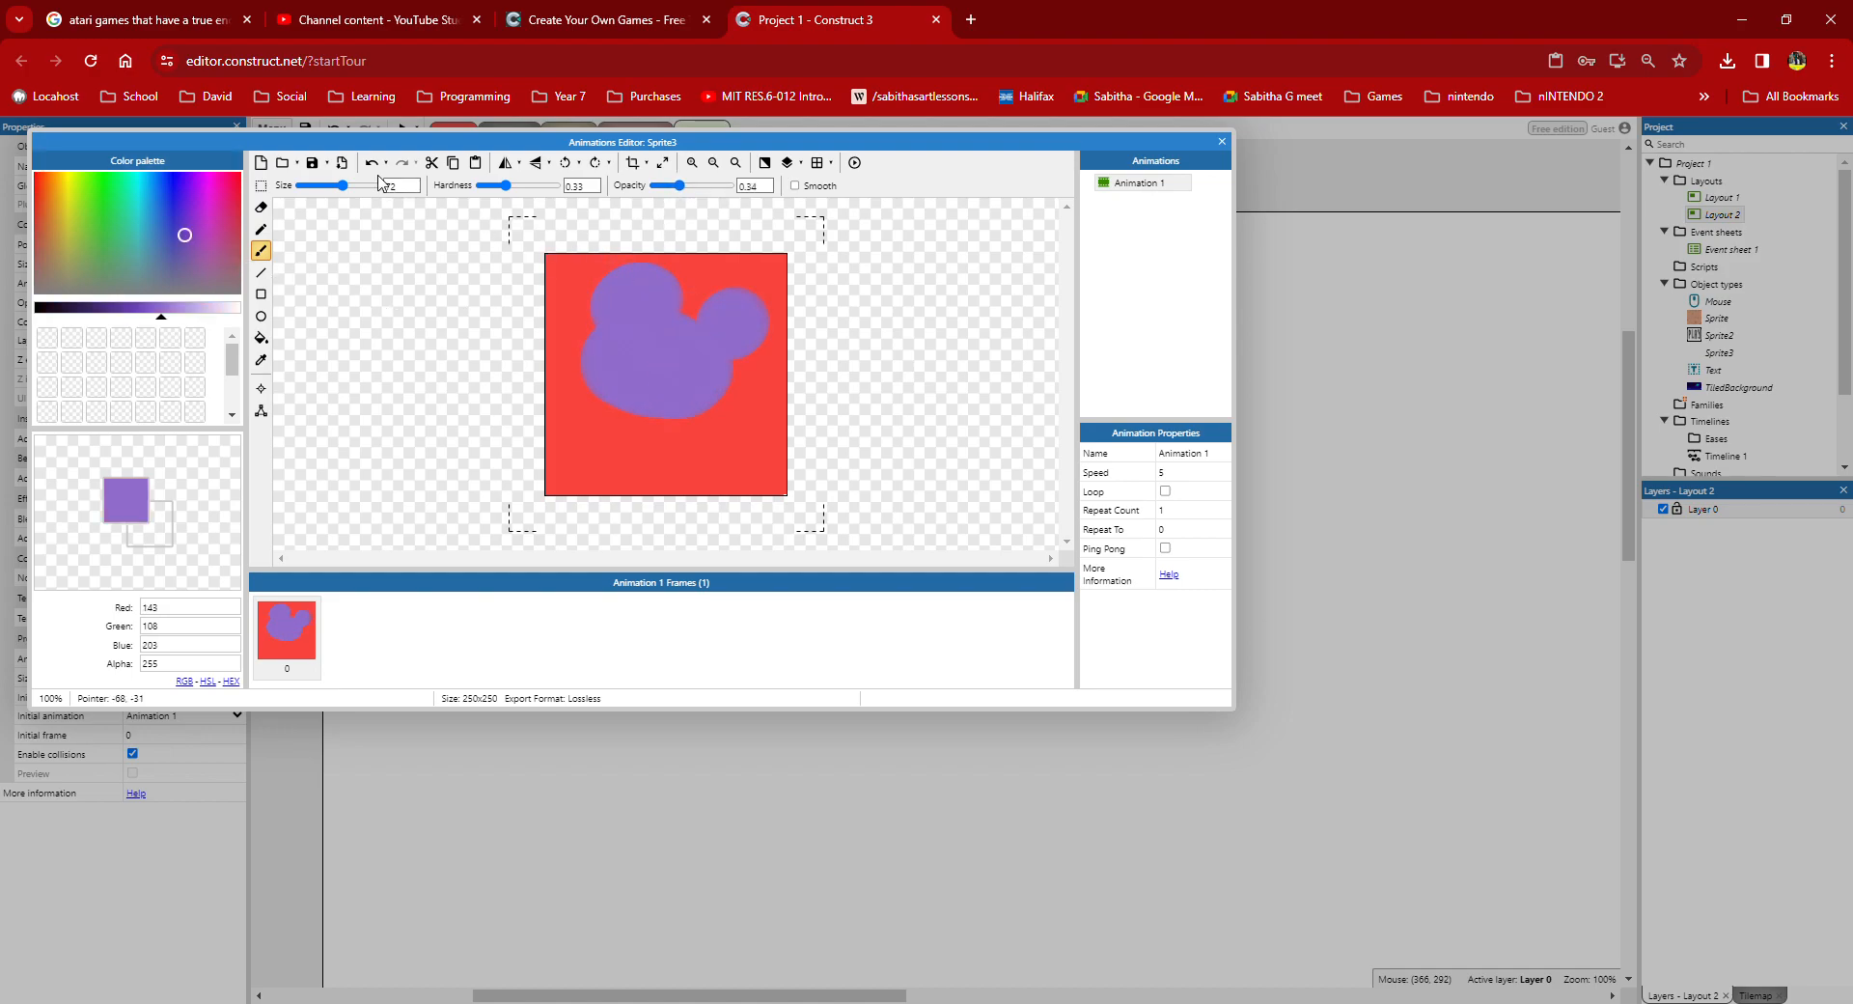
Step: Try a smaller brush on the canvas, and set the brush size to 500 to cover the whole sprite in purple
drag(343, 186, 300, 185)
drag(584, 449, 659, 450)
drag(300, 186, 376, 186)
mouse_move(560, 251)
mouse_down()
mouse_move(641, 281)
mouse_move(773, 434)
mouse_up()
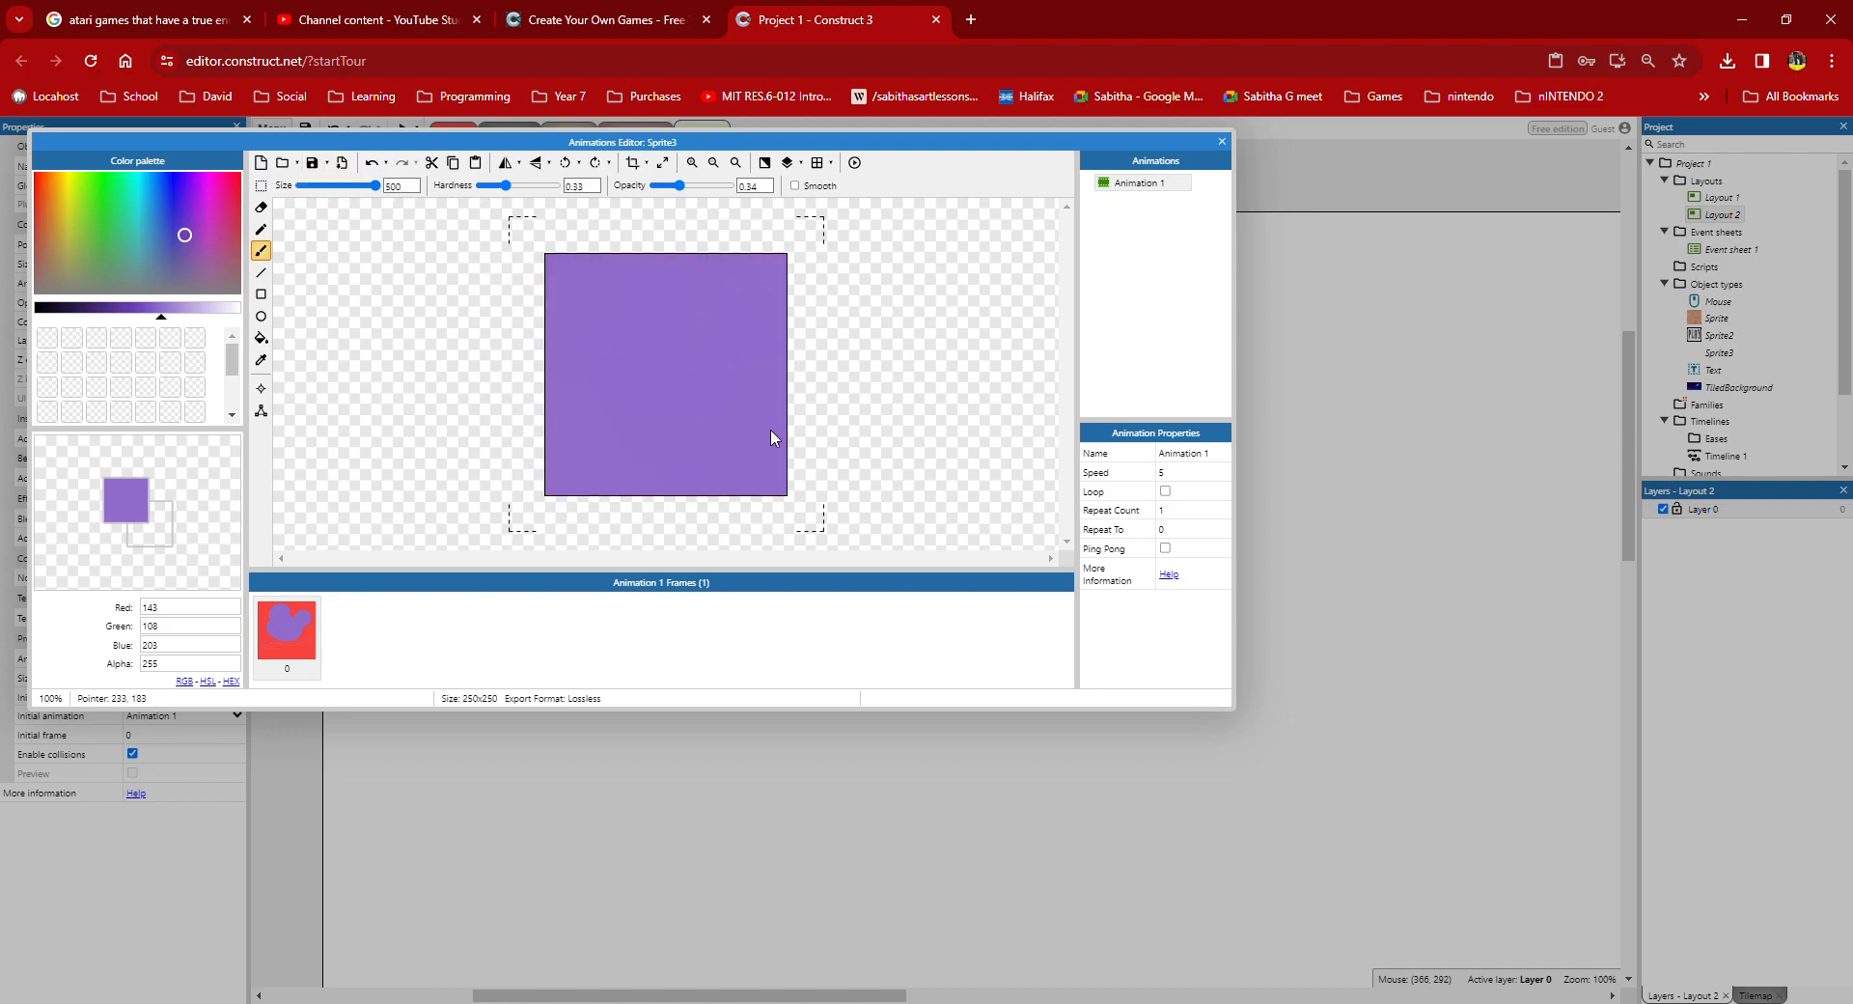
Step: Paint the canvas light green and darken the selected colour to RGB 48, 202, 63
click(106, 219)
mouse_move(579, 261)
mouse_down()
mouse_move(612, 438)
mouse_move(603, 389)
mouse_up()
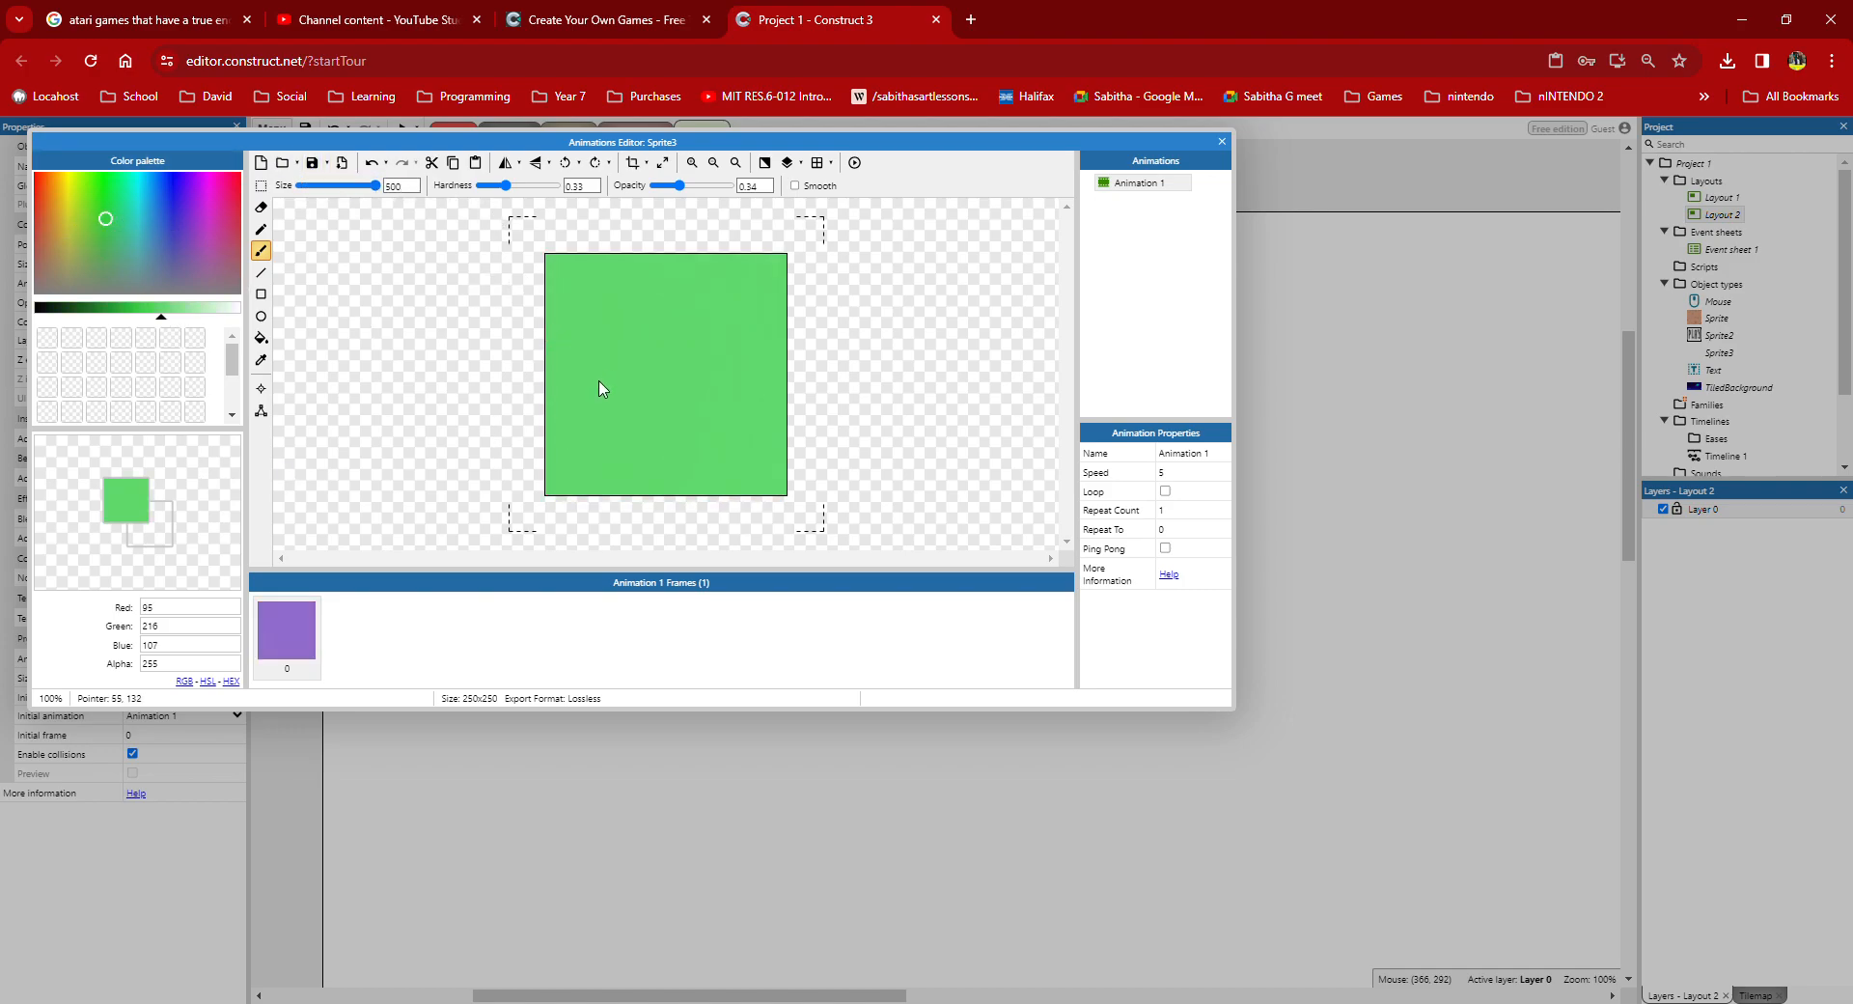
click(155, 307)
click(126, 310)
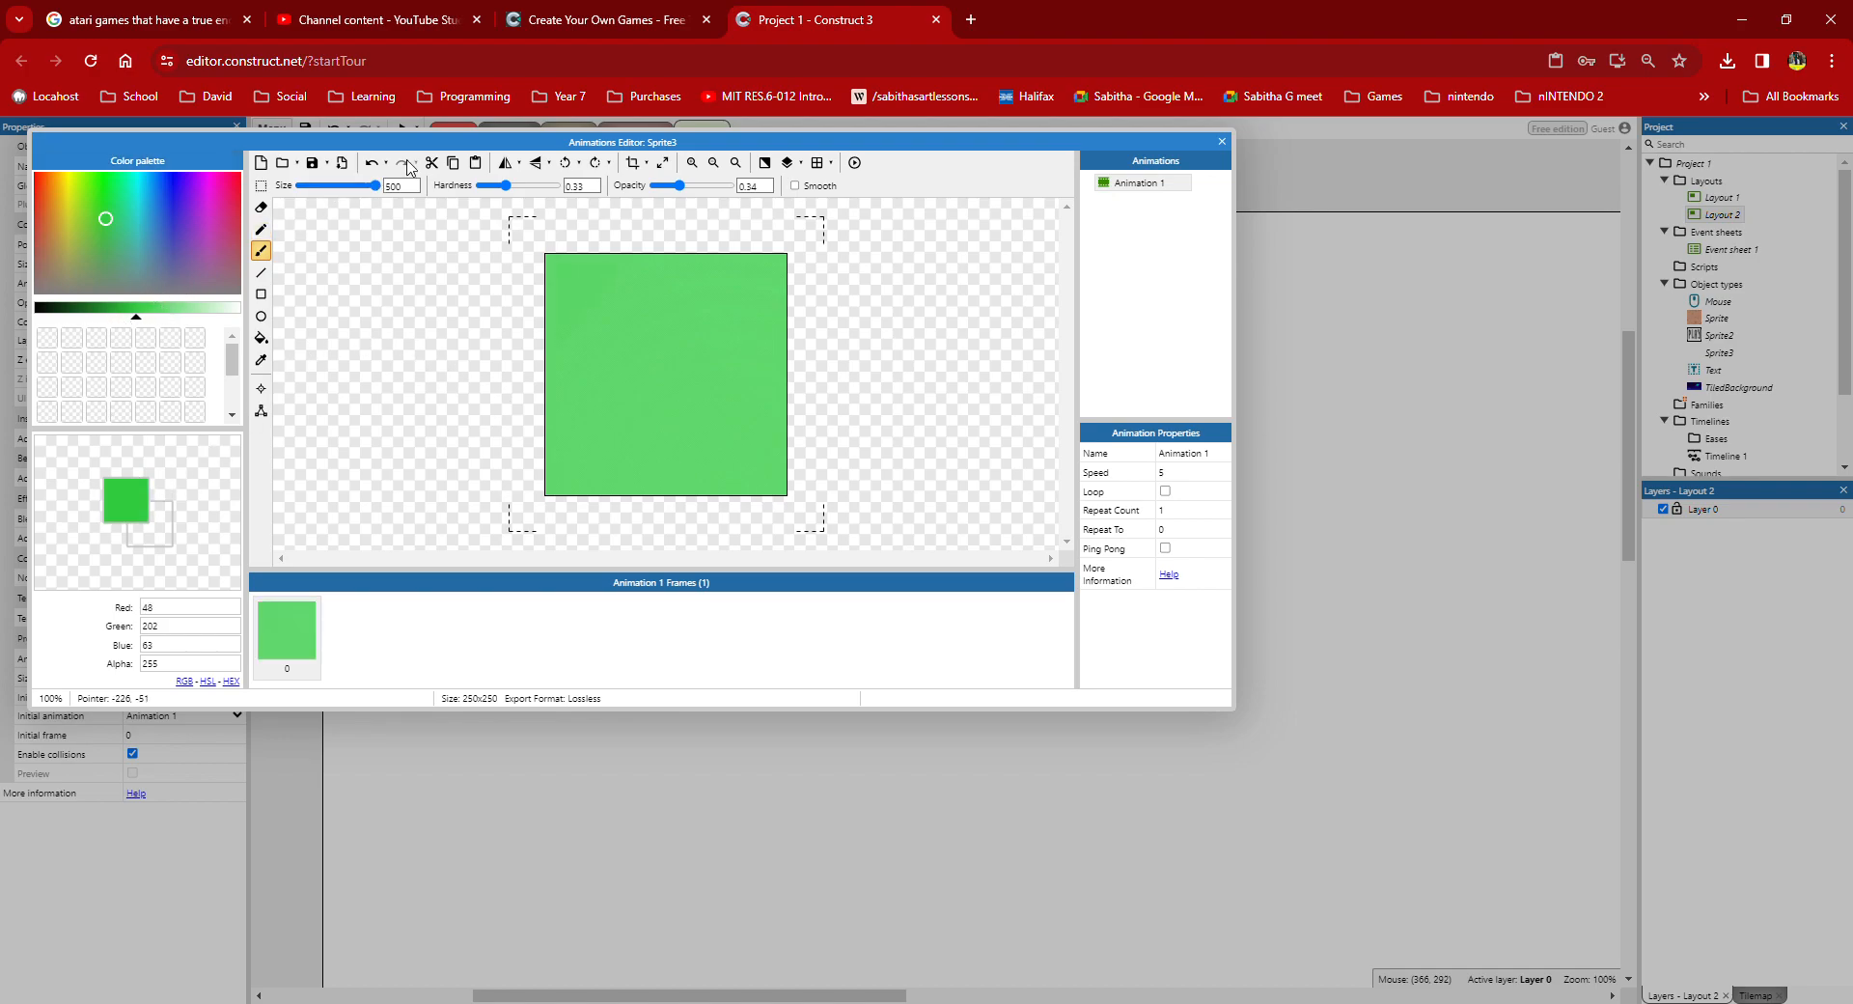
Step: Draw a blue face with three eyes and a toothed mouth on the green canvas using the size 1 pencil
click(261, 229)
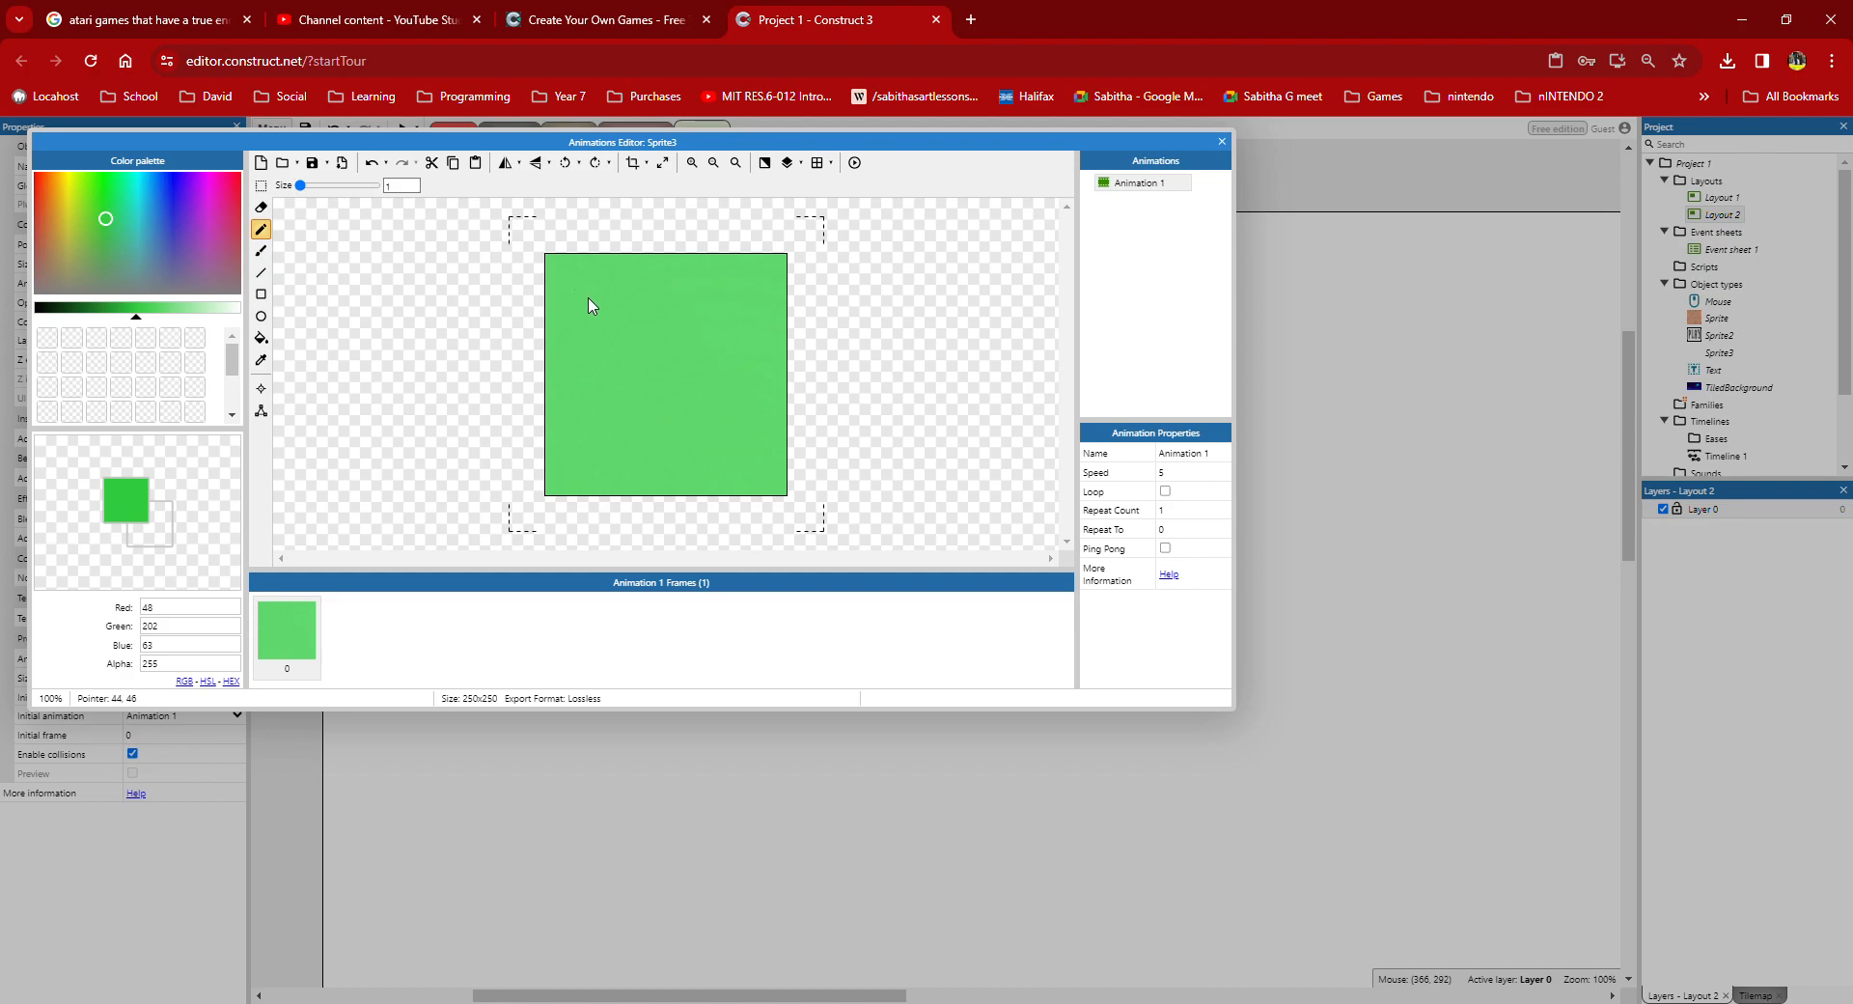
click(169, 242)
mouse_move(599, 309)
mouse_down()
mouse_move(722, 309)
mouse_move(617, 307)
mouse_move(662, 269)
mouse_move(642, 285)
mouse_up()
mouse_move(553, 367)
mouse_down()
mouse_move(752, 399)
mouse_move(762, 366)
mouse_move(612, 386)
mouse_up()
mouse_move(730, 393)
mouse_down()
mouse_move(750, 396)
mouse_move(651, 424)
mouse_up()
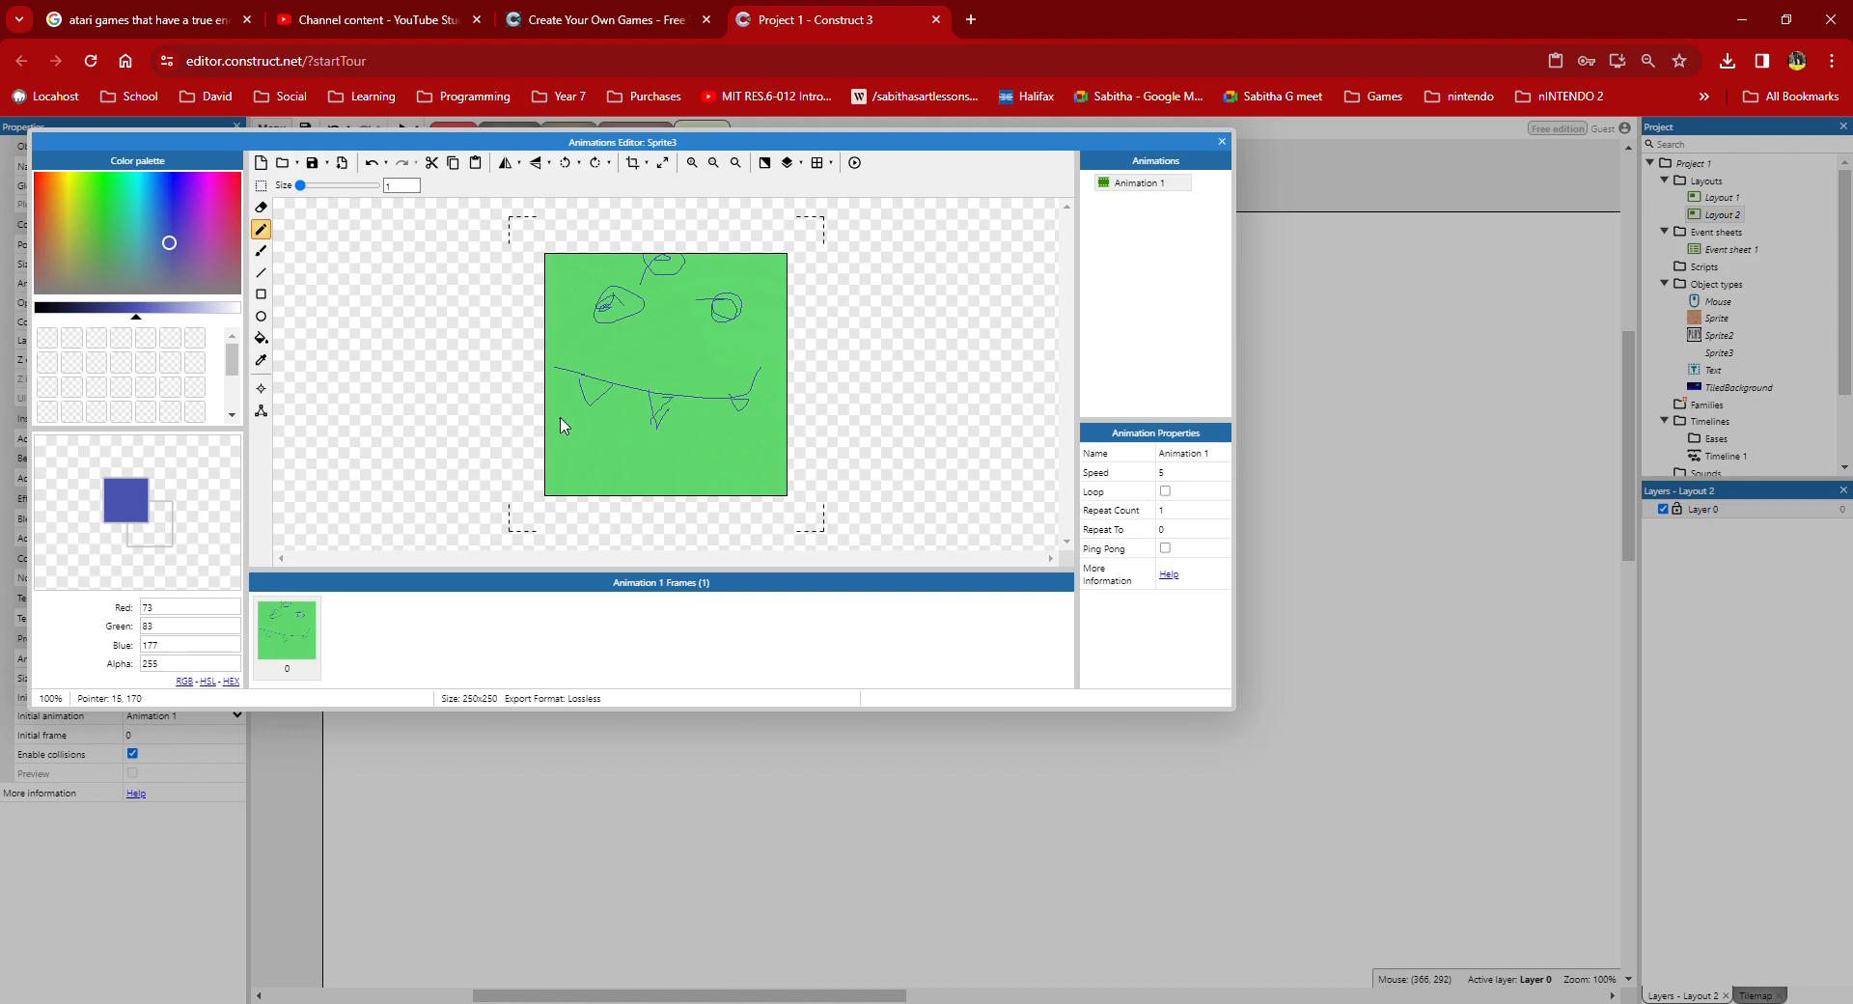
Step: Flood fill the area around the drawn face with blue at a tolerance of 500
click(260, 339)
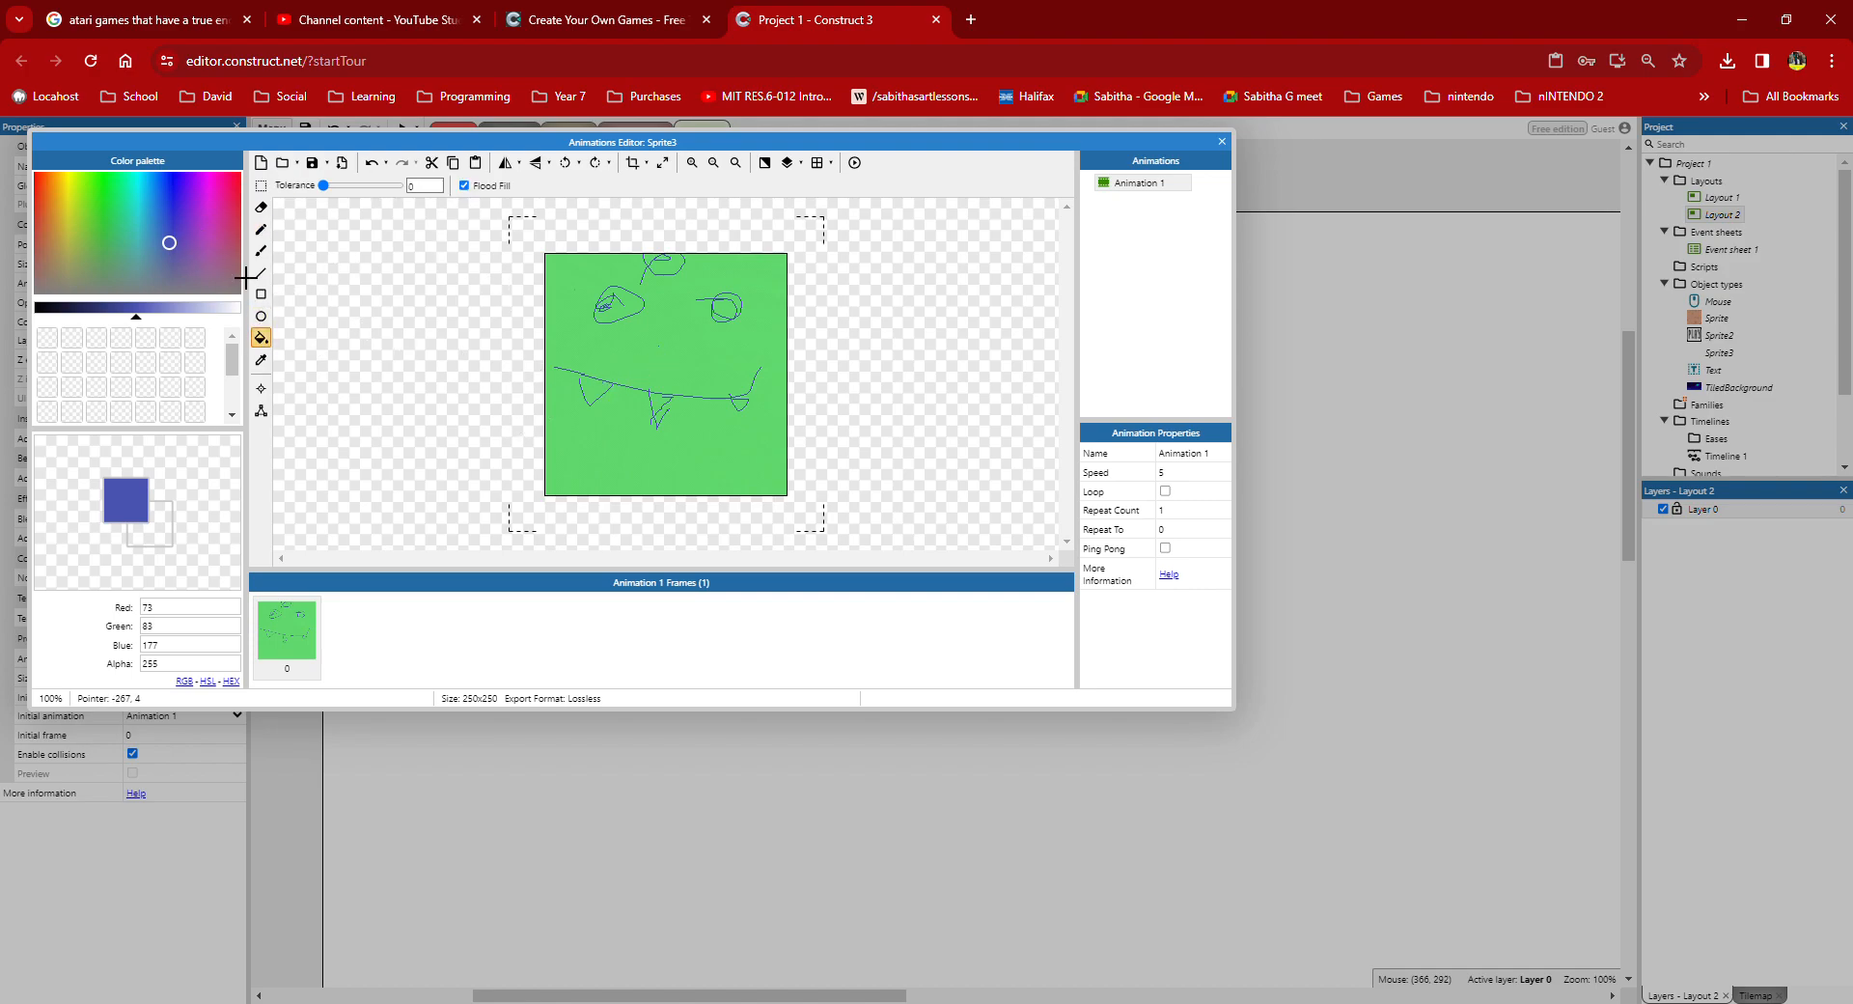
drag(326, 183, 398, 185)
click(709, 370)
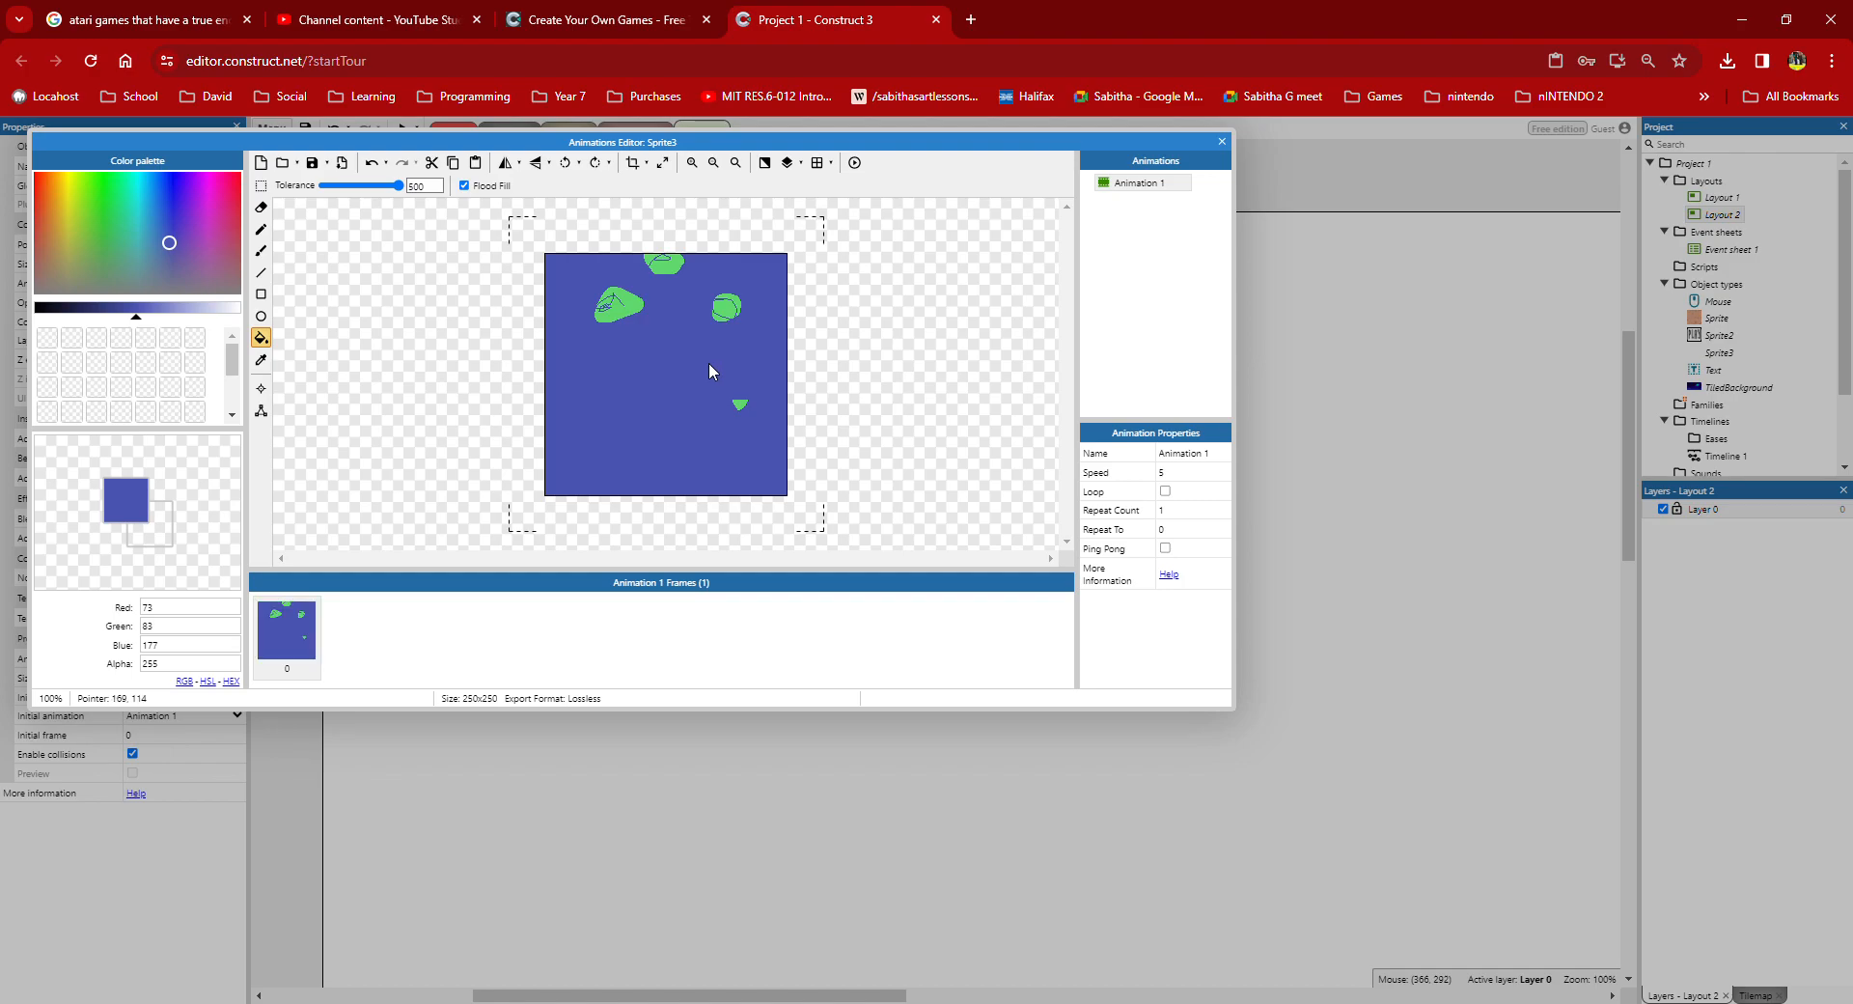
Step: Cover the whole sprite canvas with the large brush in green, RGB 109, 202, 48
click(89, 218)
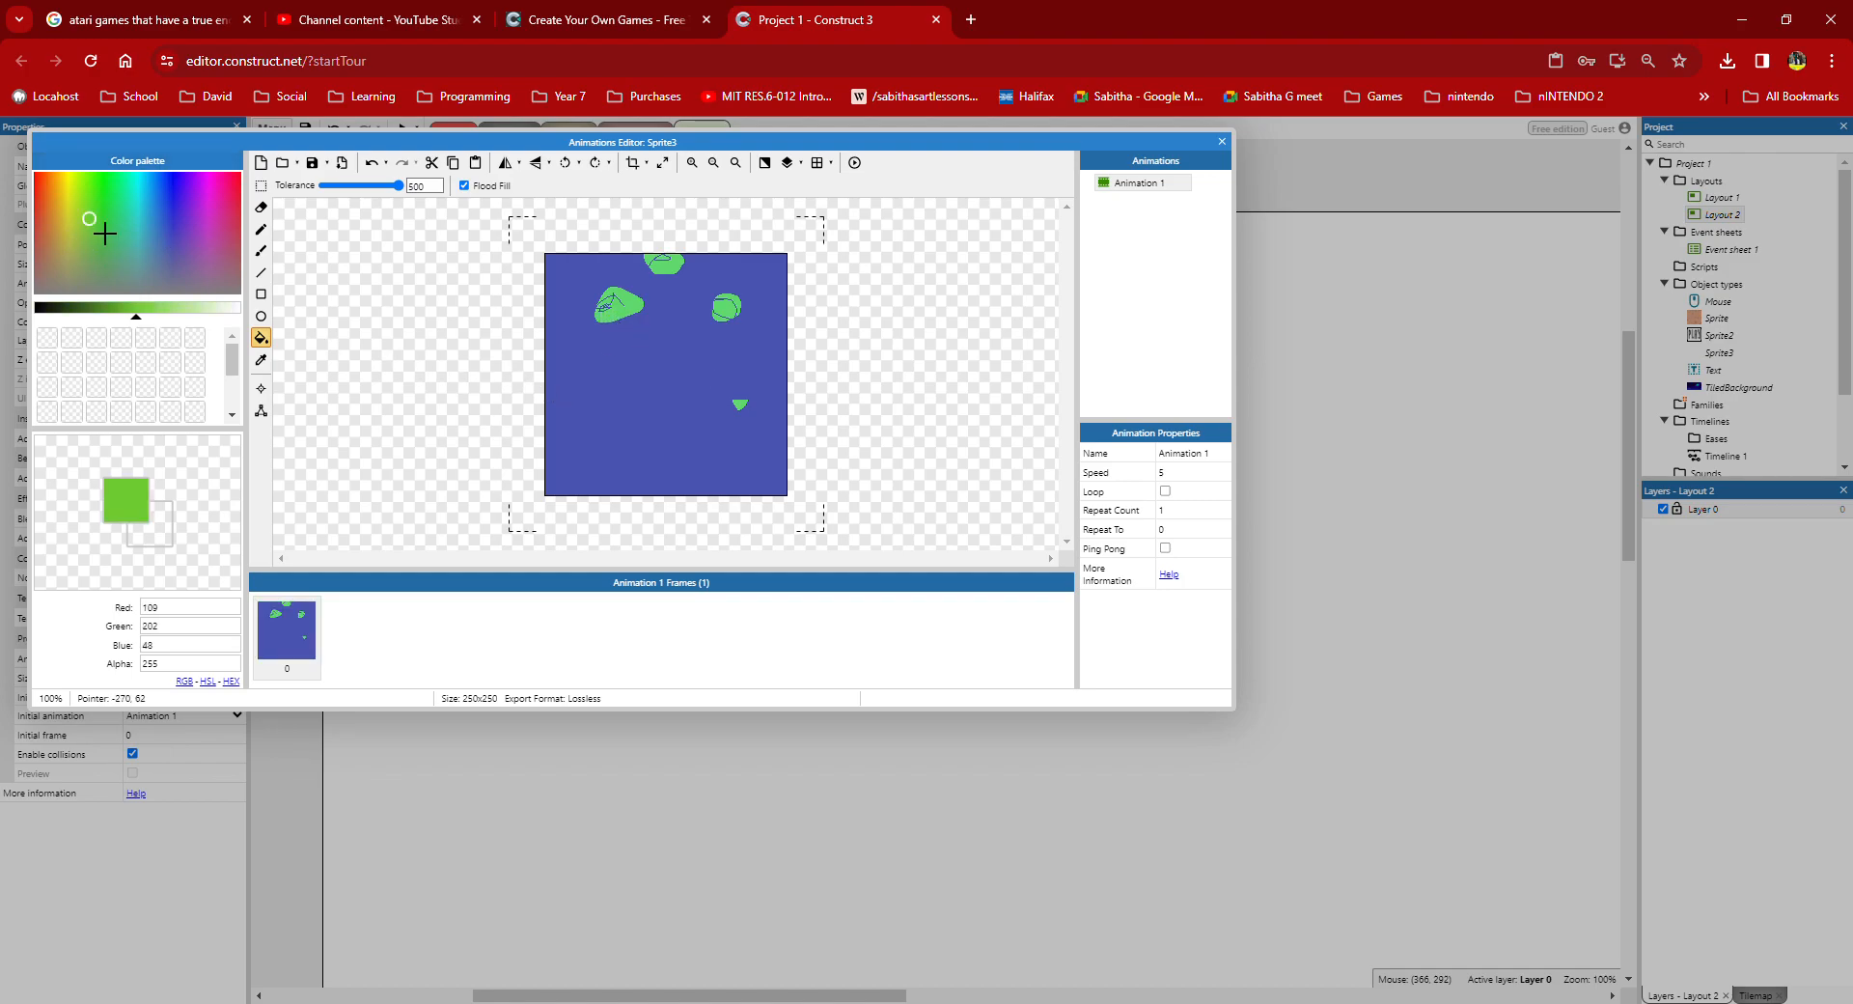
click(261, 250)
click(614, 421)
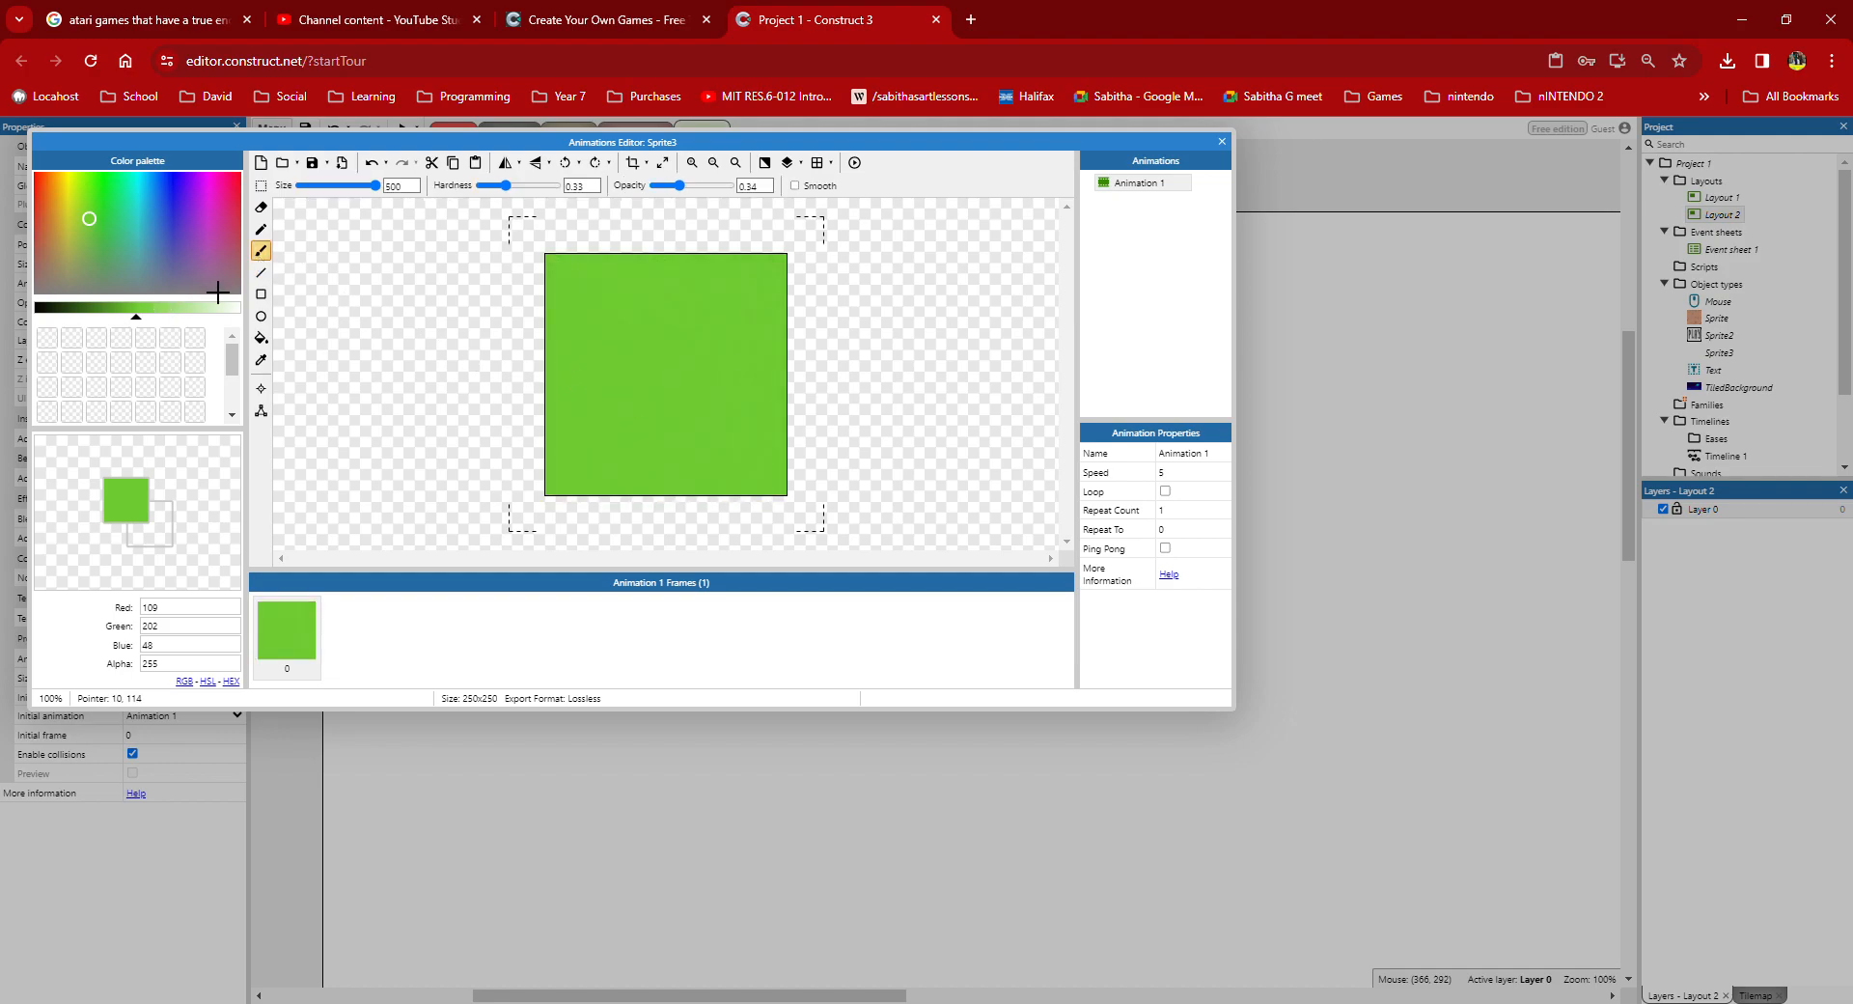
Step: Draw a purple line about 156 px long across the lower part of the green canvas as a mouth
click(261, 272)
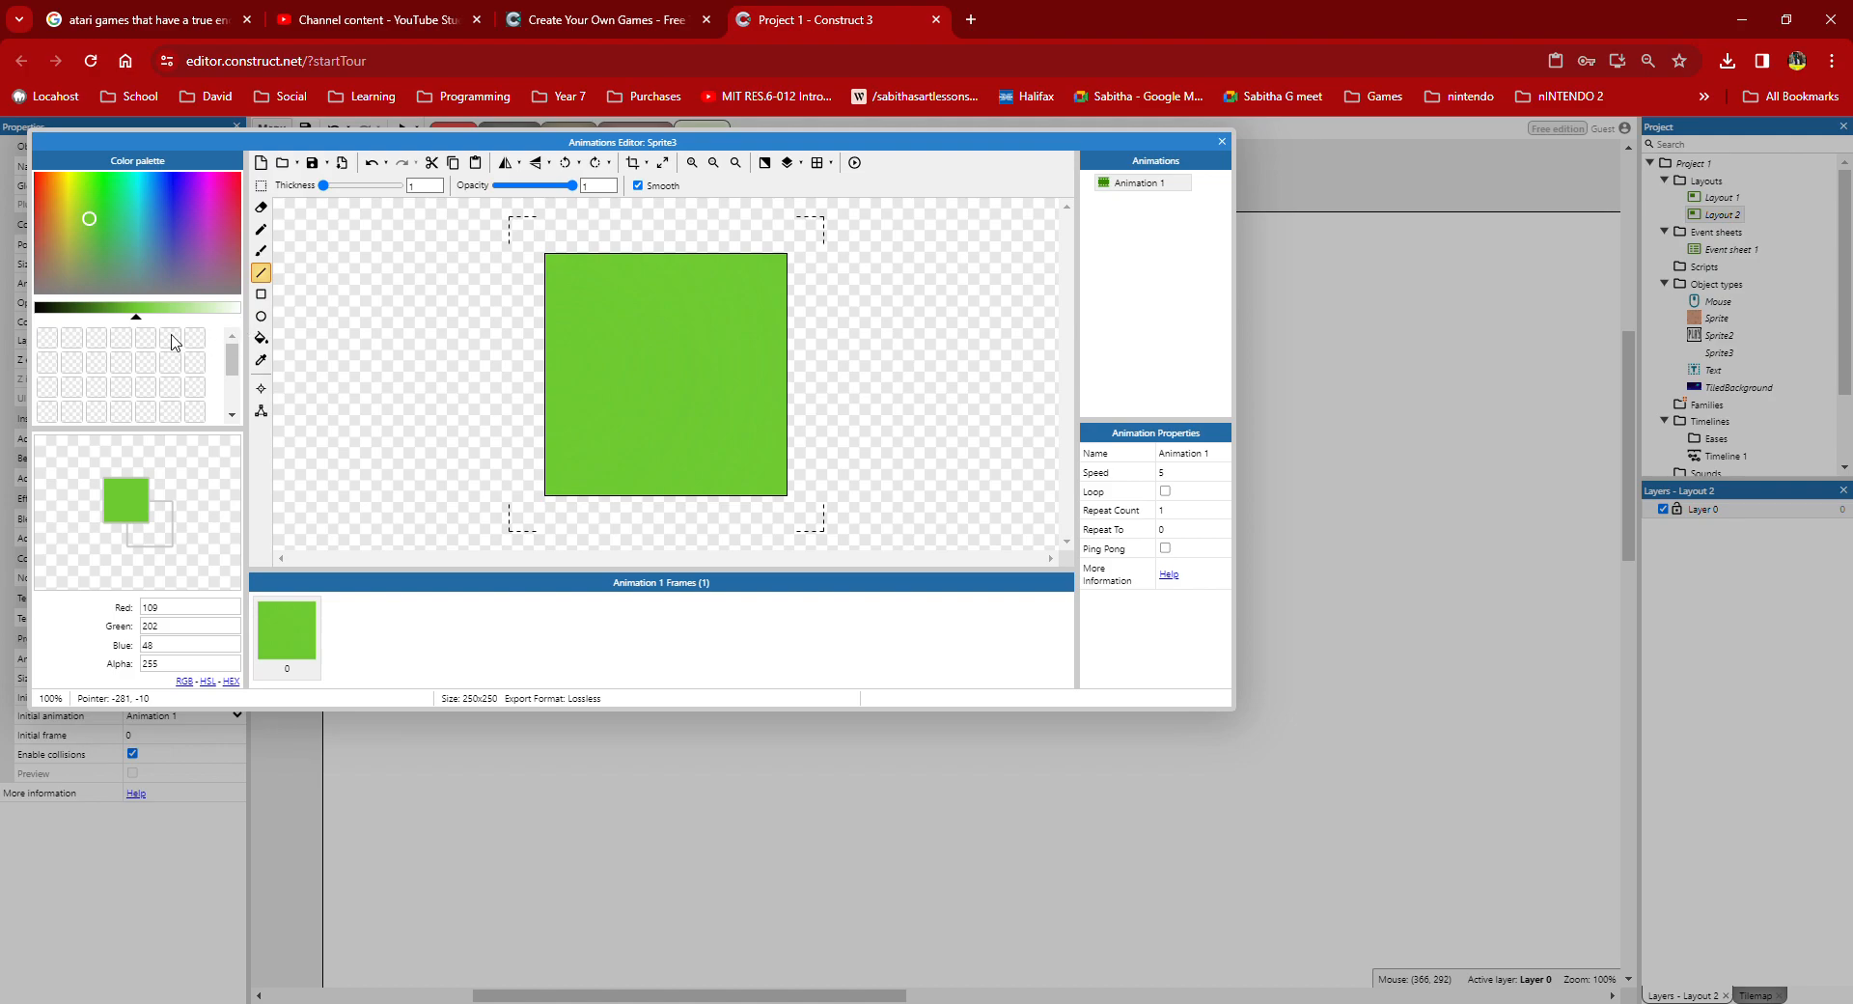
click(191, 231)
drag(588, 390, 740, 401)
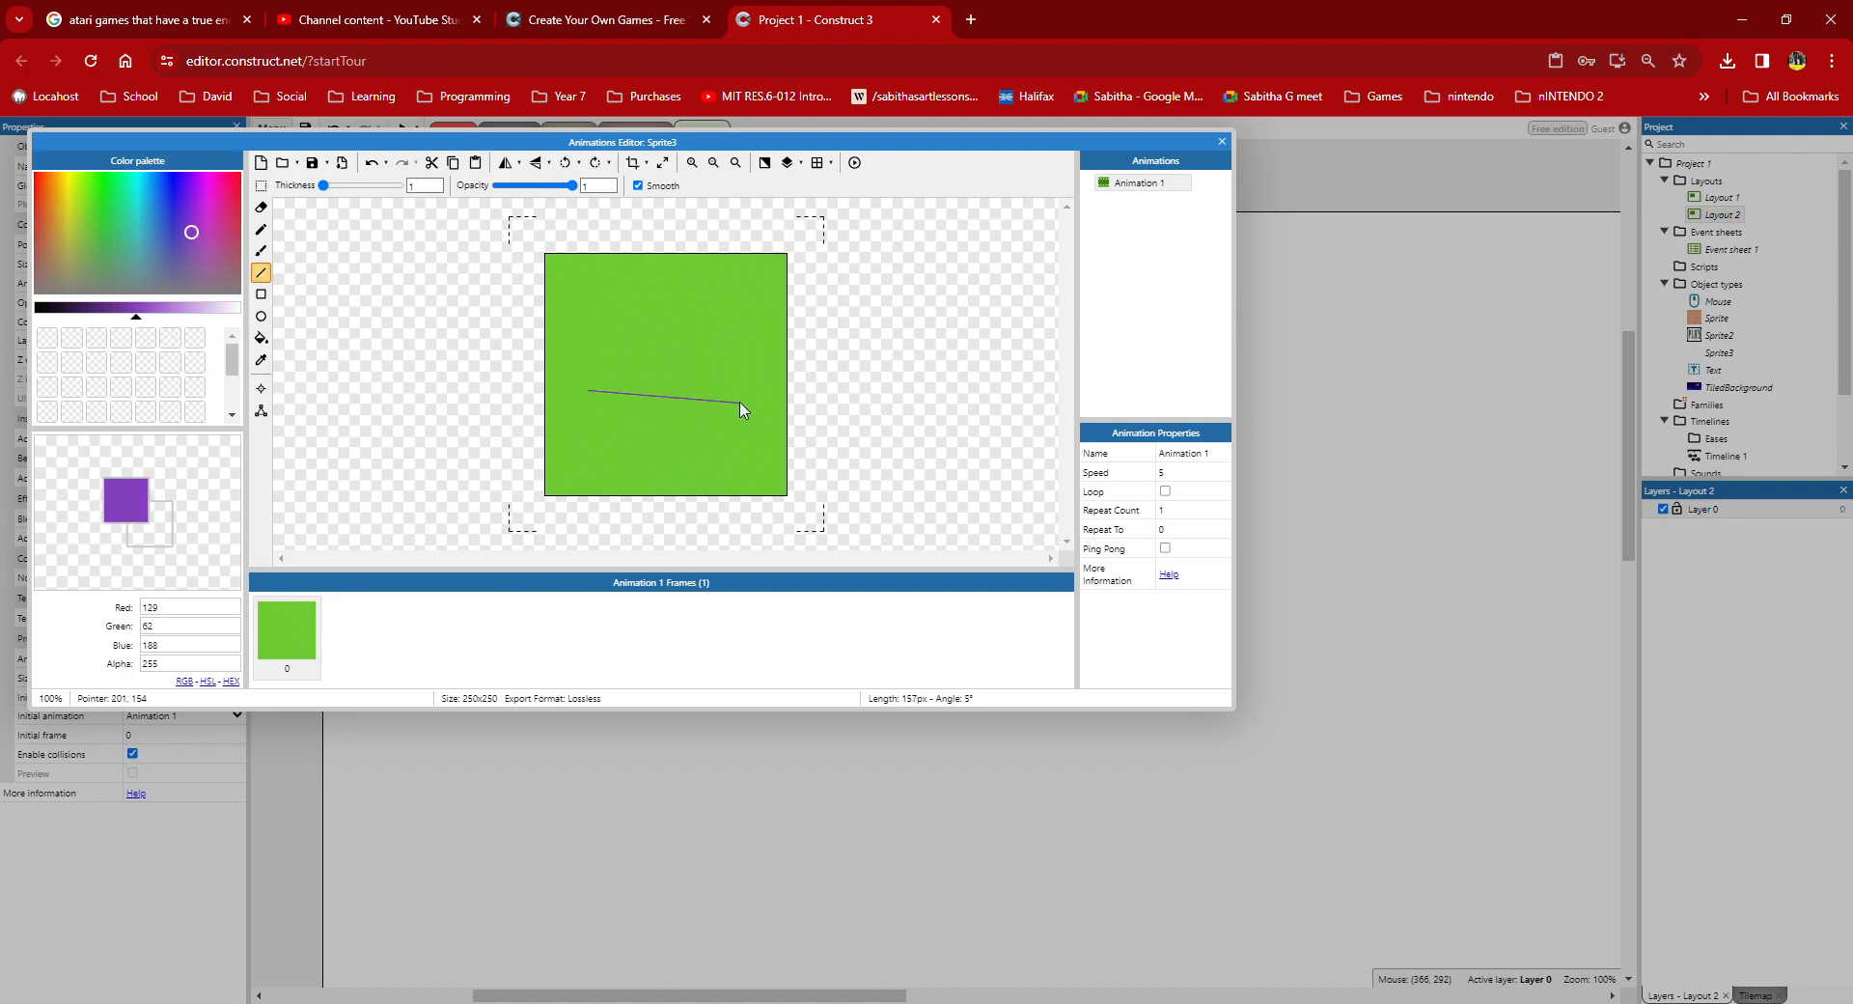
Step: Draw short blue lines for the eyes, eyebrows and nose above the mouth, and close the animations editor
click(158, 252)
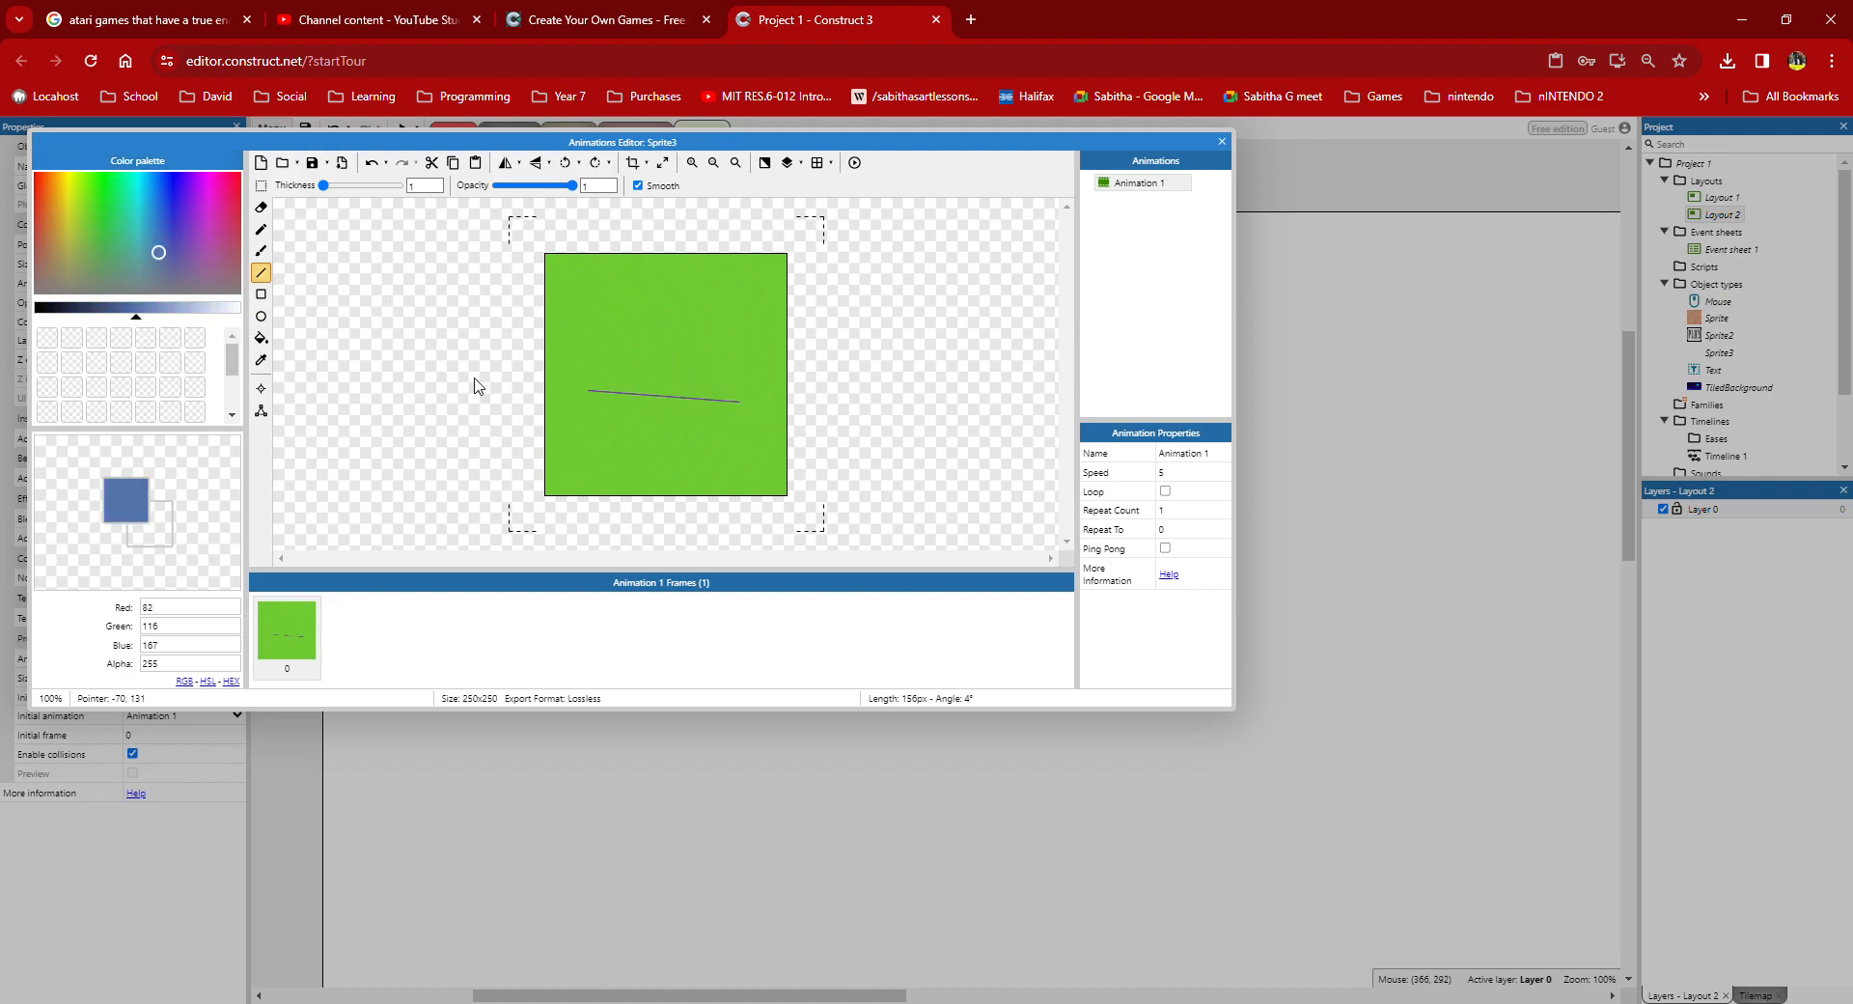
drag(604, 299, 746, 305)
drag(663, 346, 665, 350)
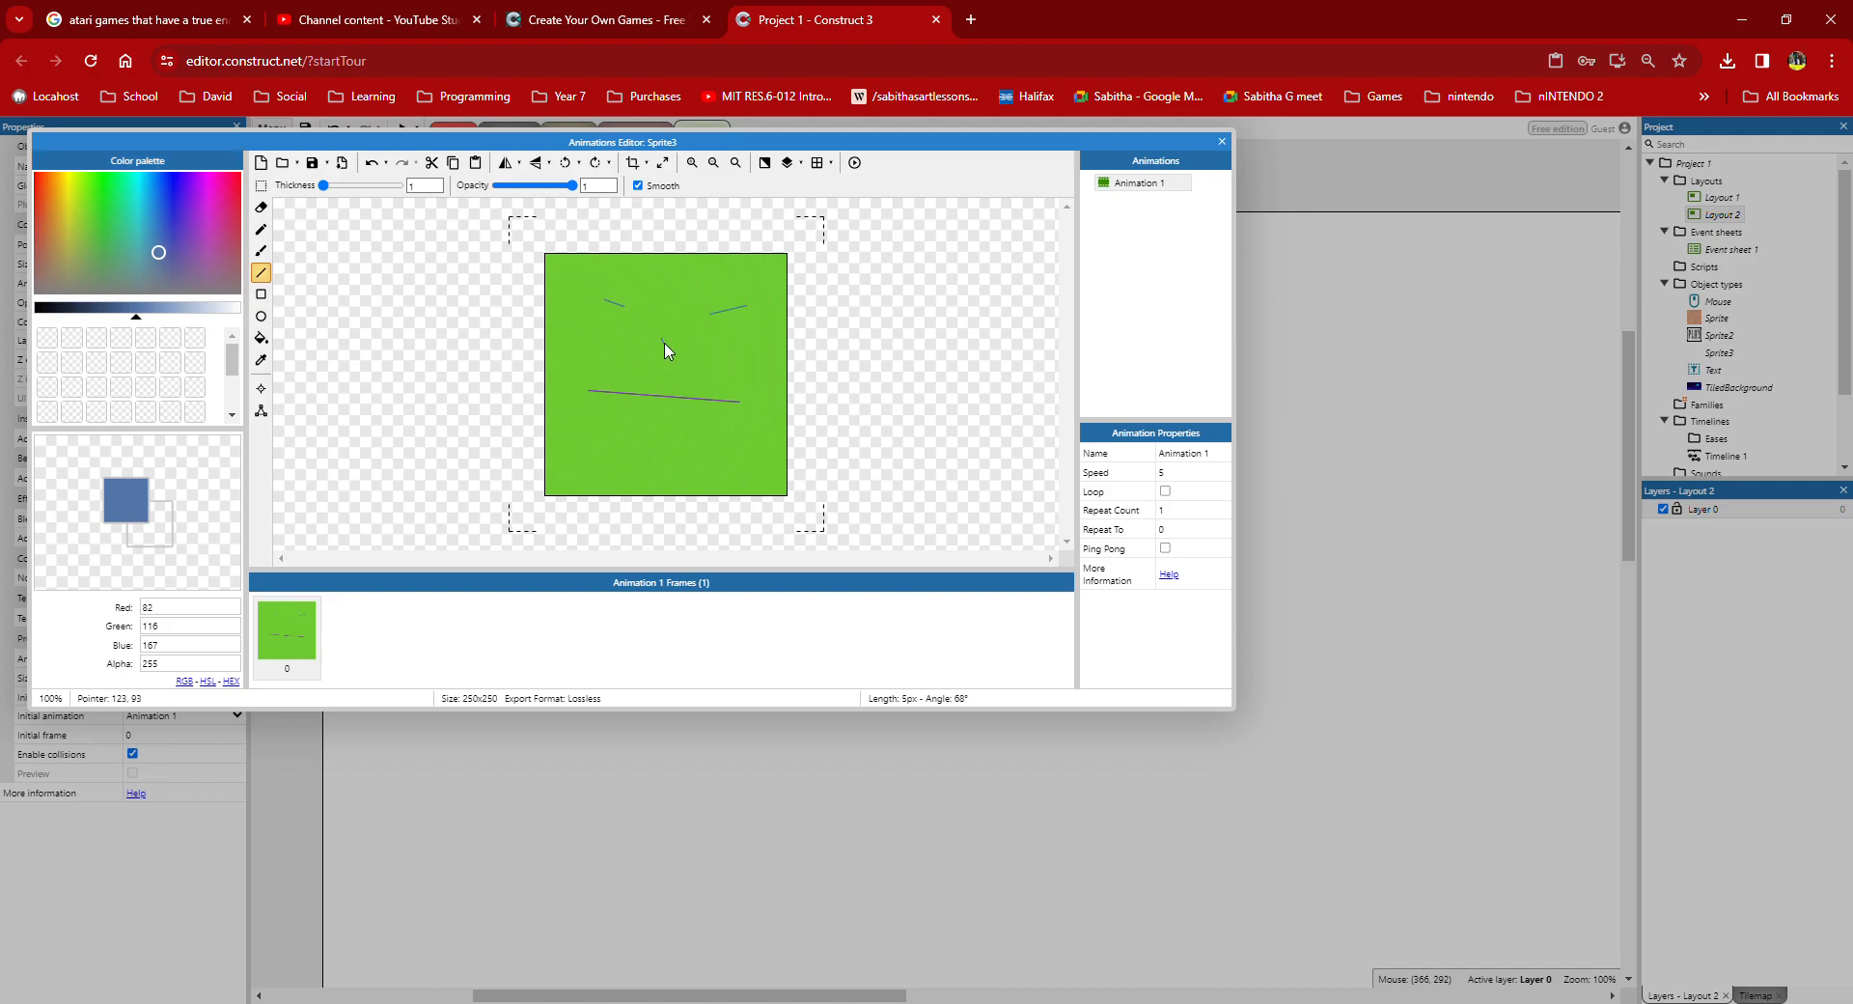
drag(619, 277, 722, 276)
drag(632, 355, 692, 335)
click(1222, 143)
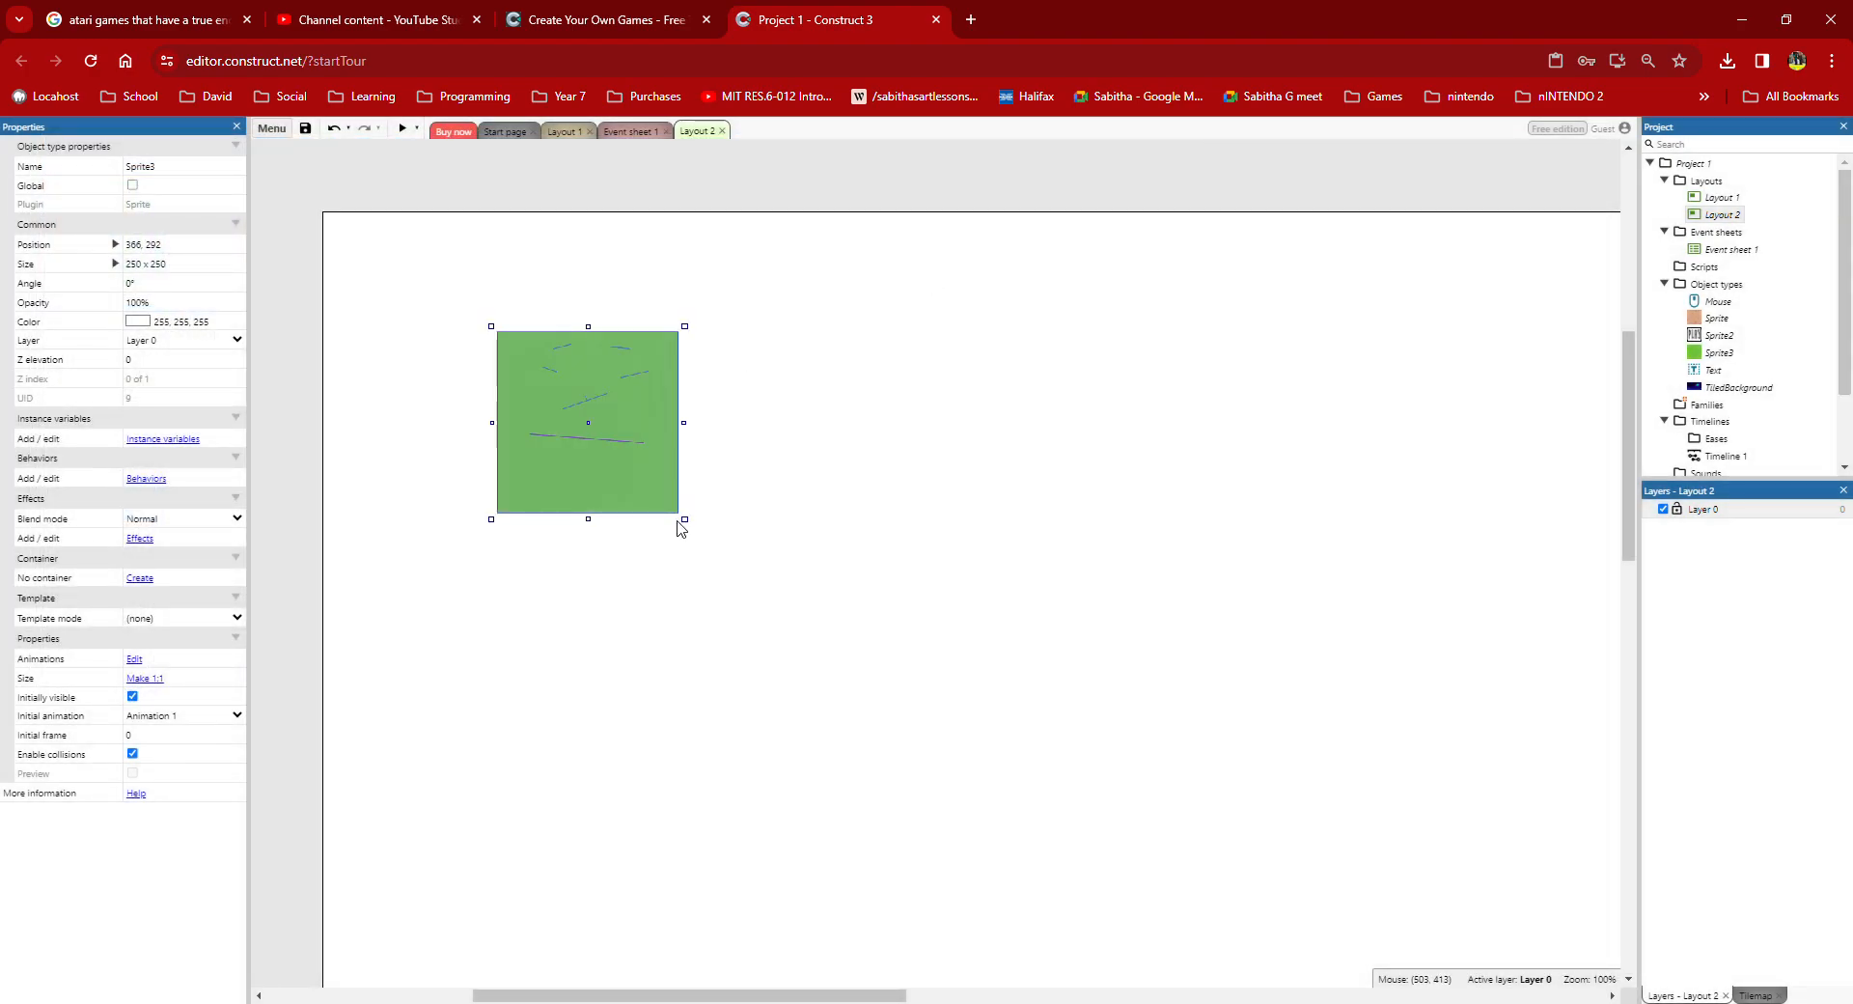
Step: Move the face sprite to Layout 2's top-left corner and enlarge it to about 1176 x 879
drag(612, 468, 433, 339)
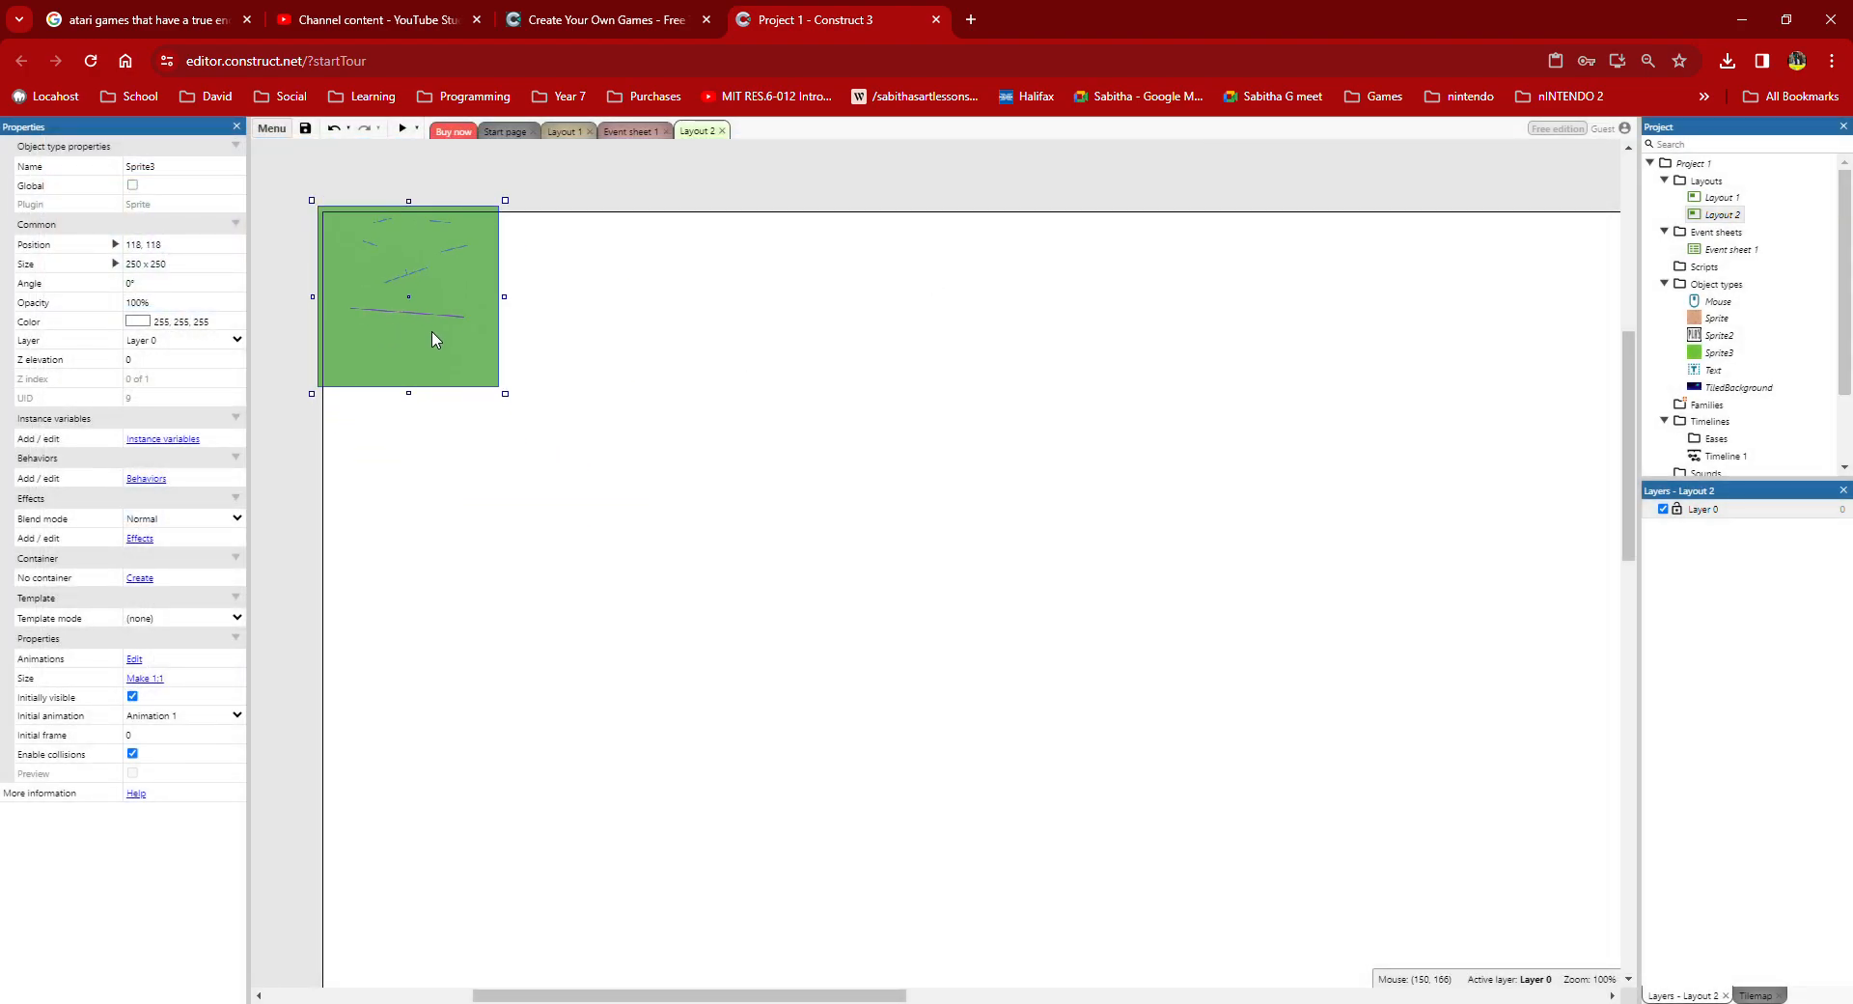
drag(506, 394, 1176, 849)
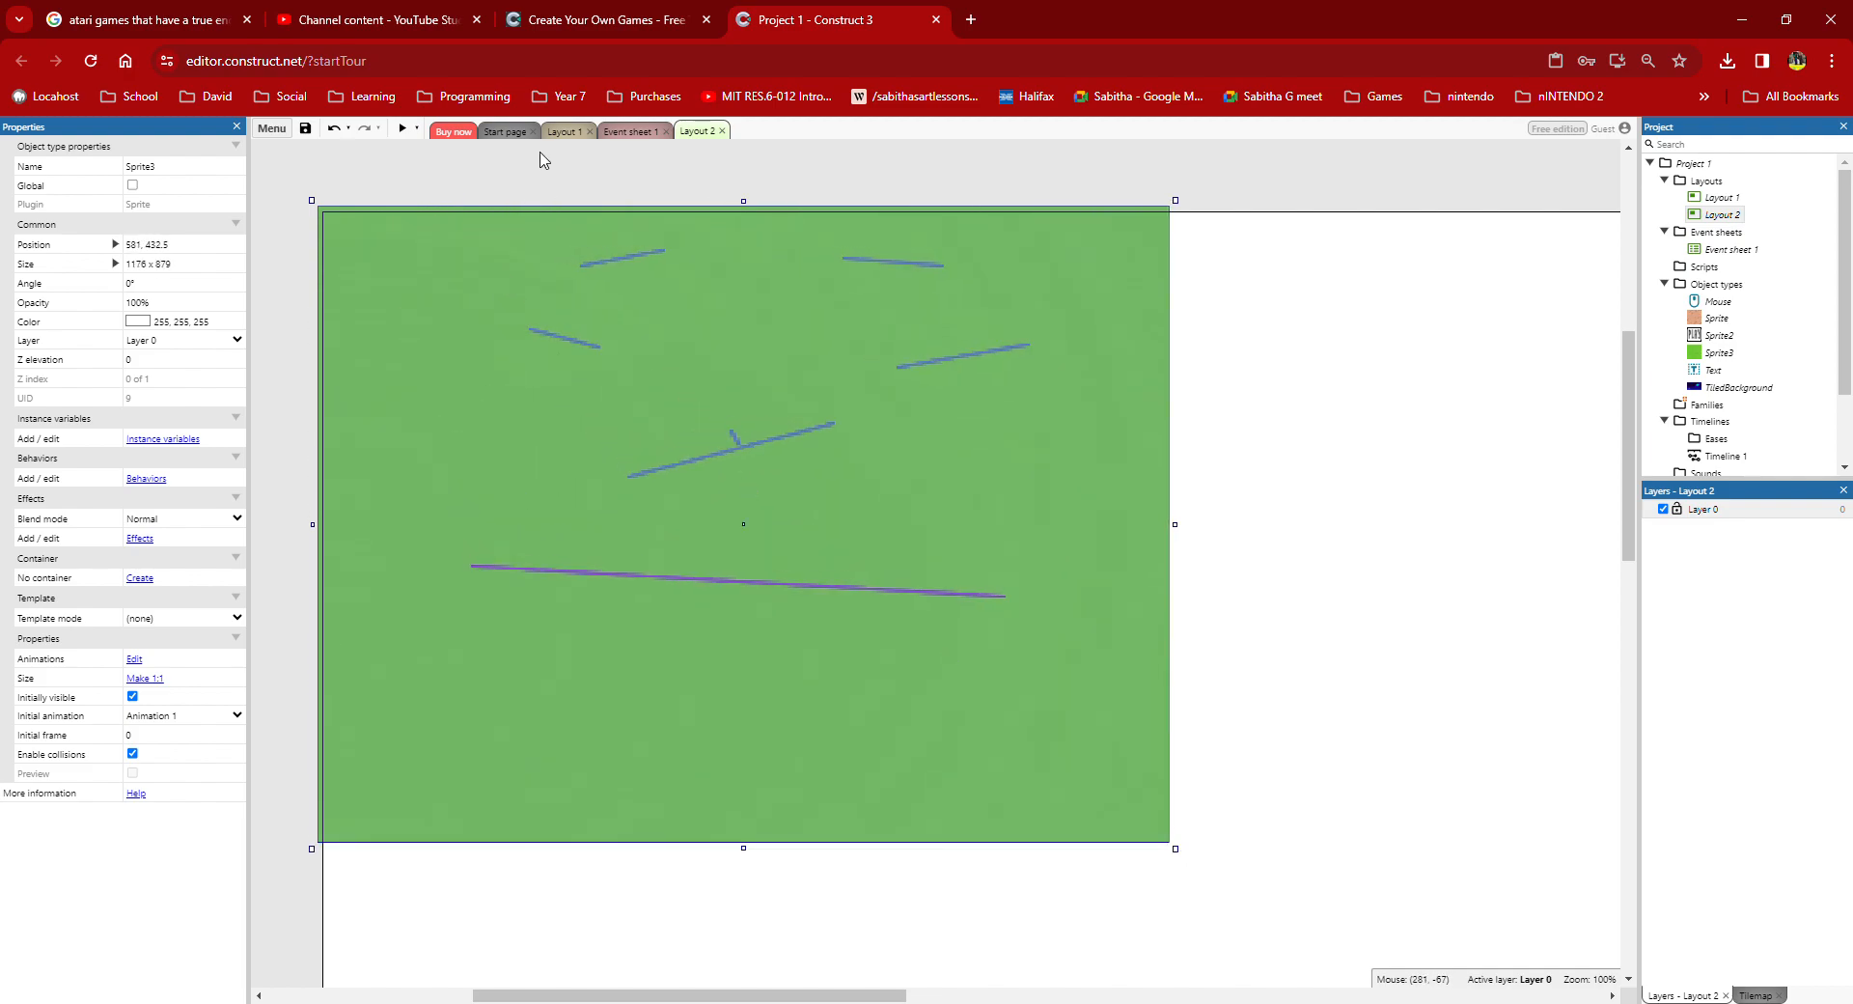
Step: Run a preview of the project from Layout 1
click(562, 132)
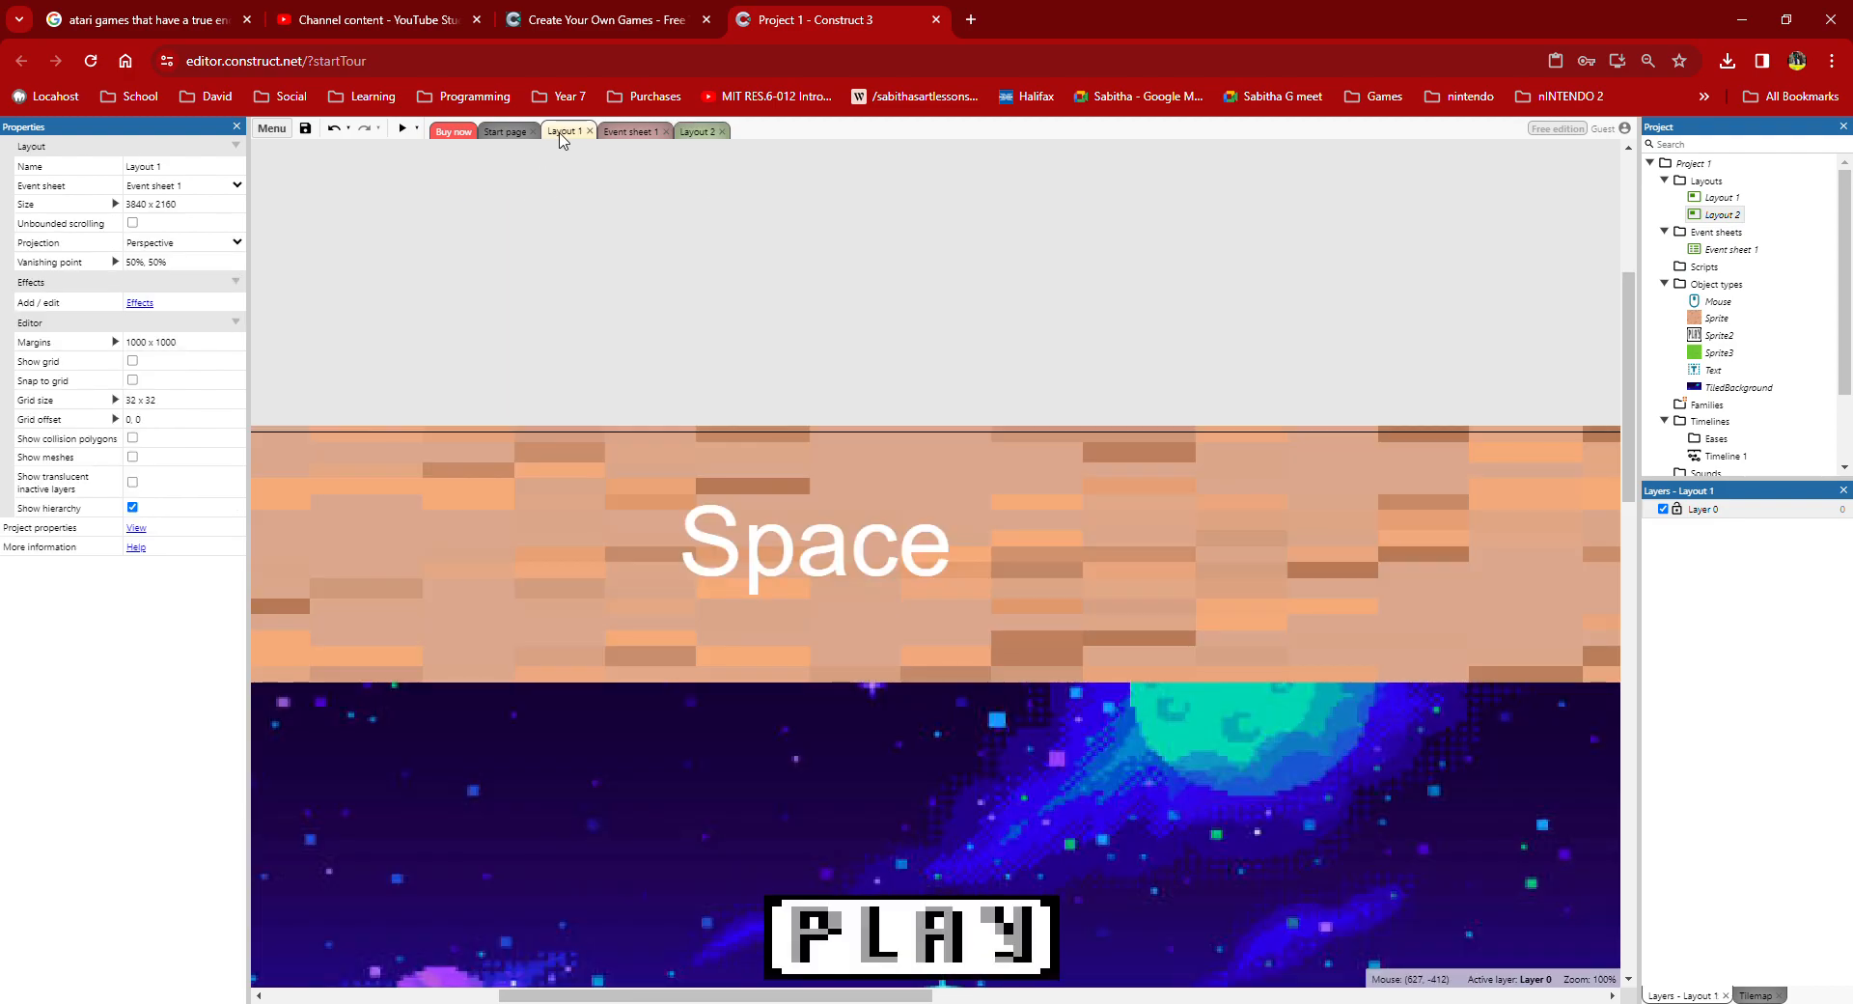
click(401, 133)
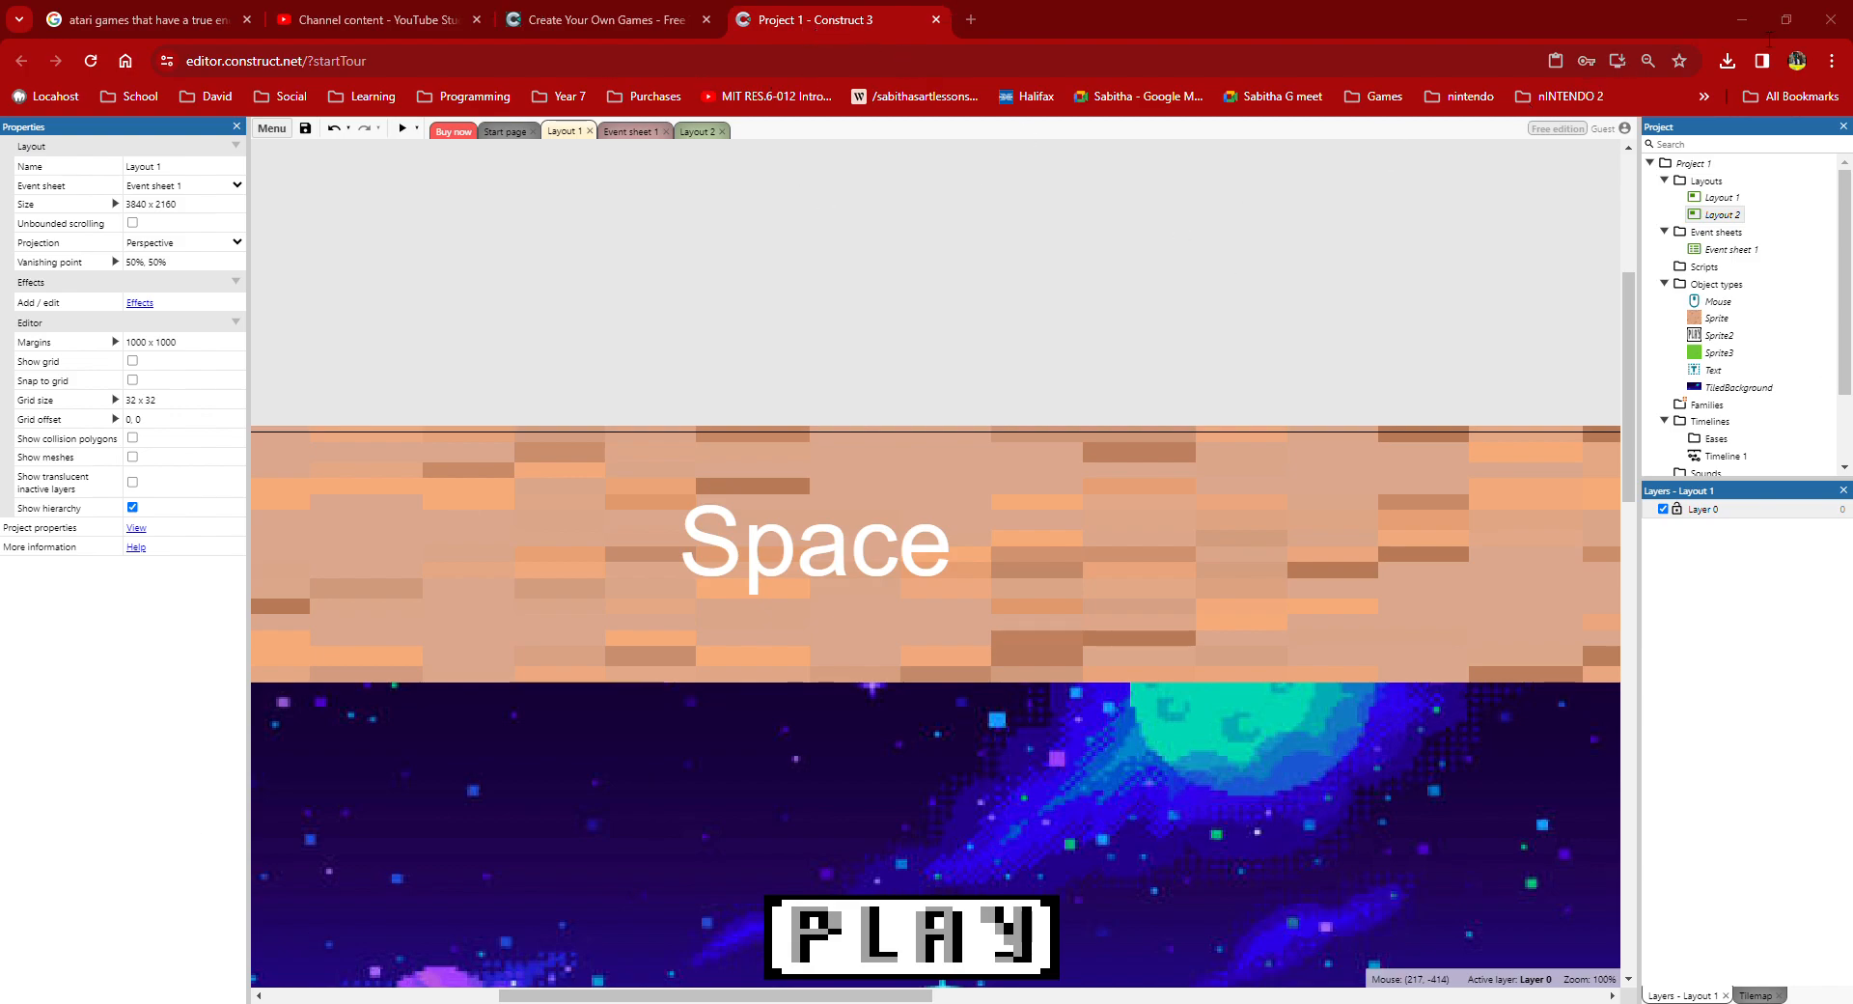
Step: Enlarge the face sprite in Layout 2 to about 2028 x 1619, keeping its upper-left corner in place
click(697, 132)
drag(1207, 872, 1609, 976)
key(ctrl+z)
scroll(1499, 778, down, 5)
middle_drag(1501, 758, 769, 855)
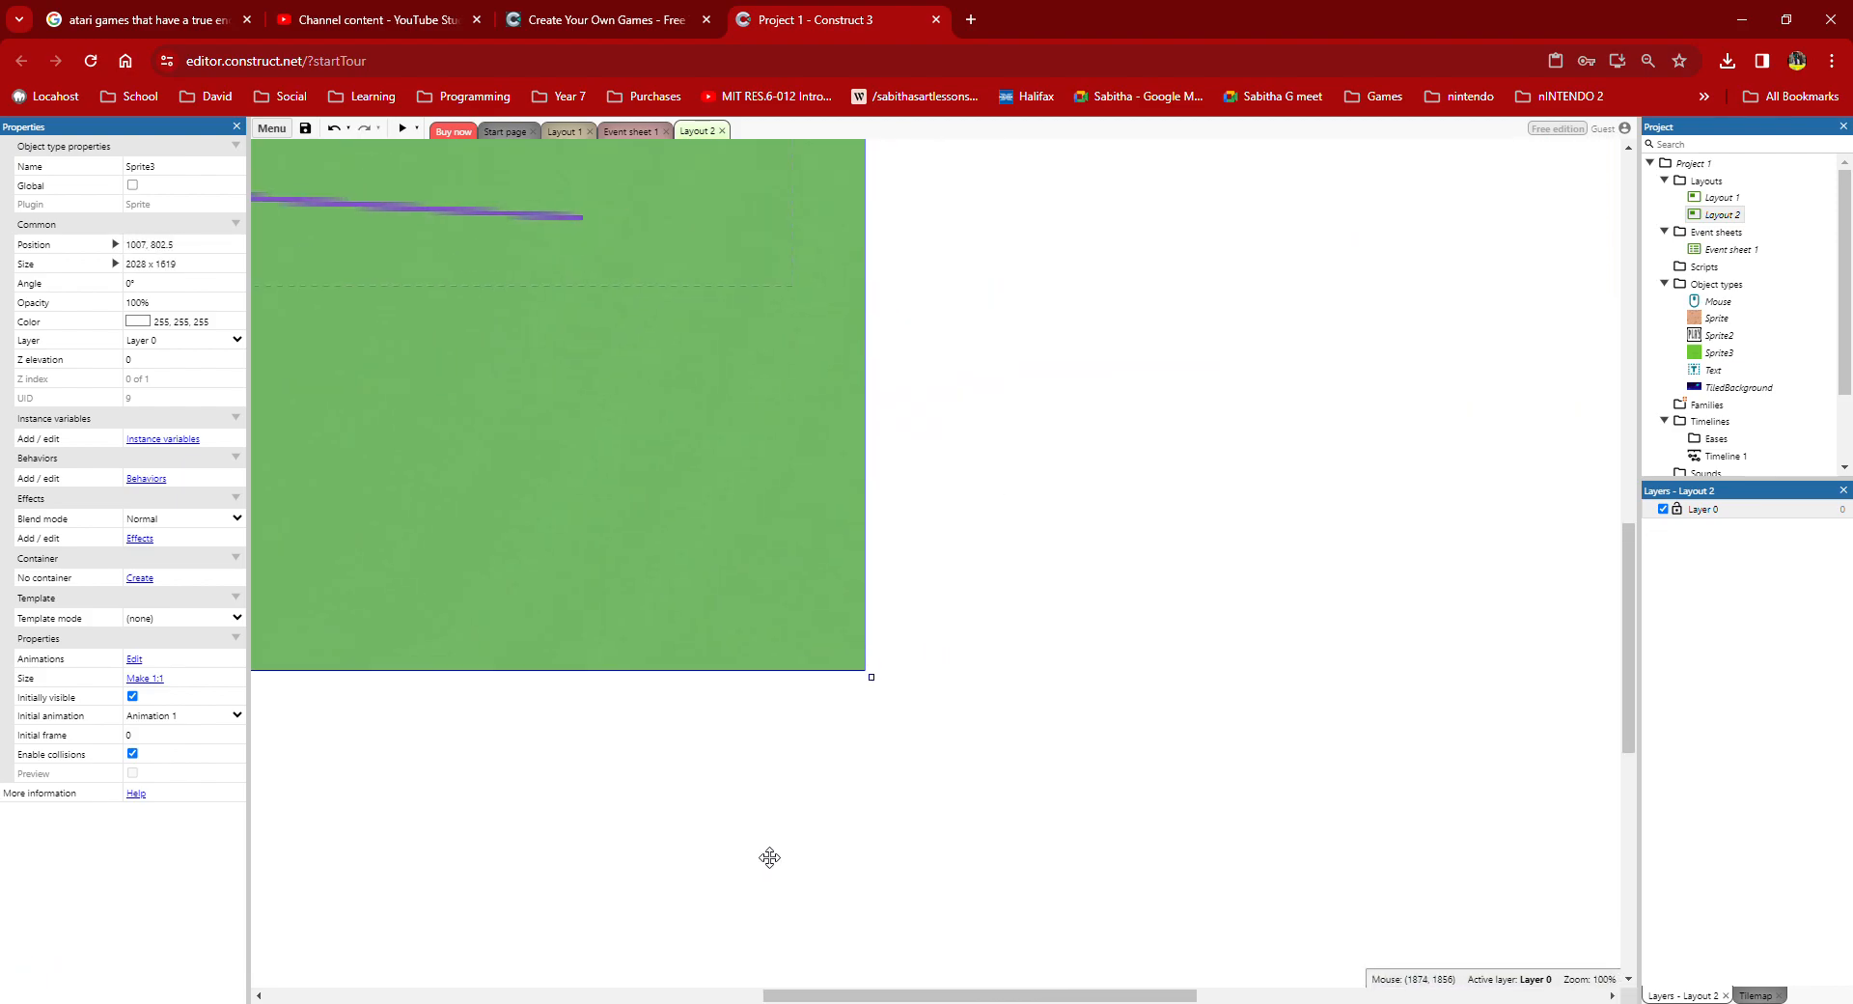
scroll(901, 735, up, 4)
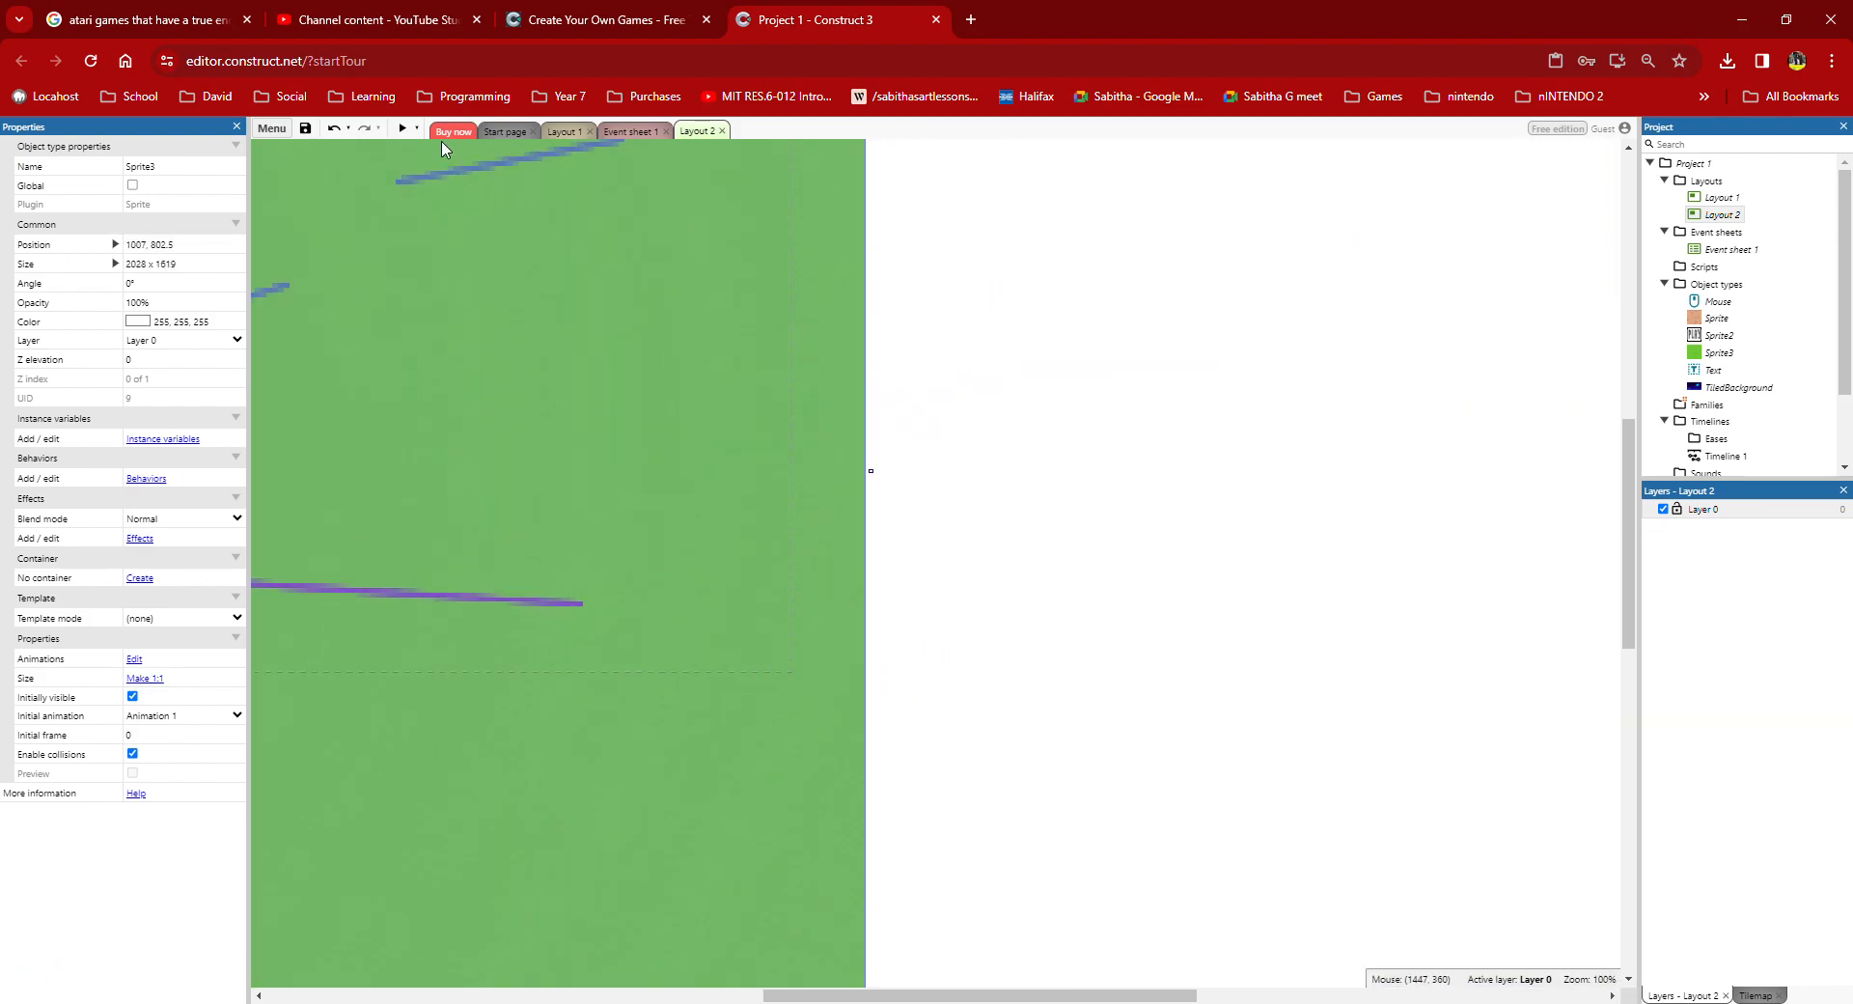
click(566, 132)
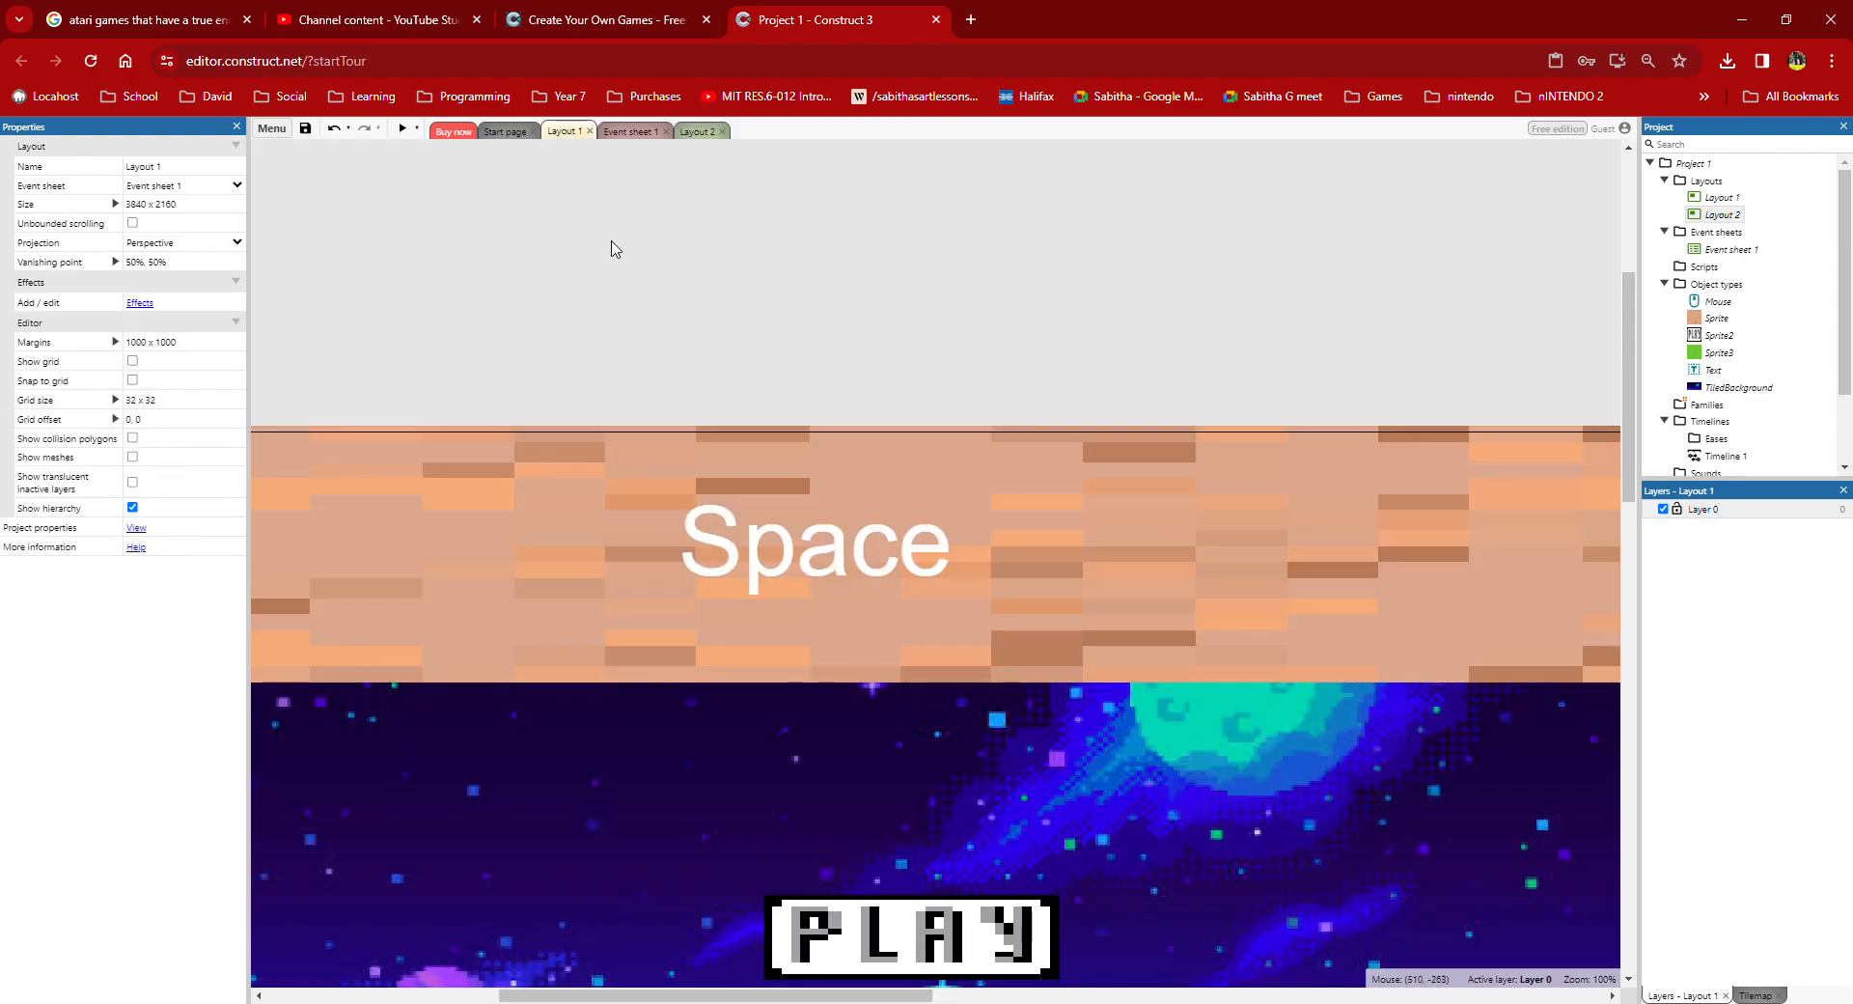
click(694, 131)
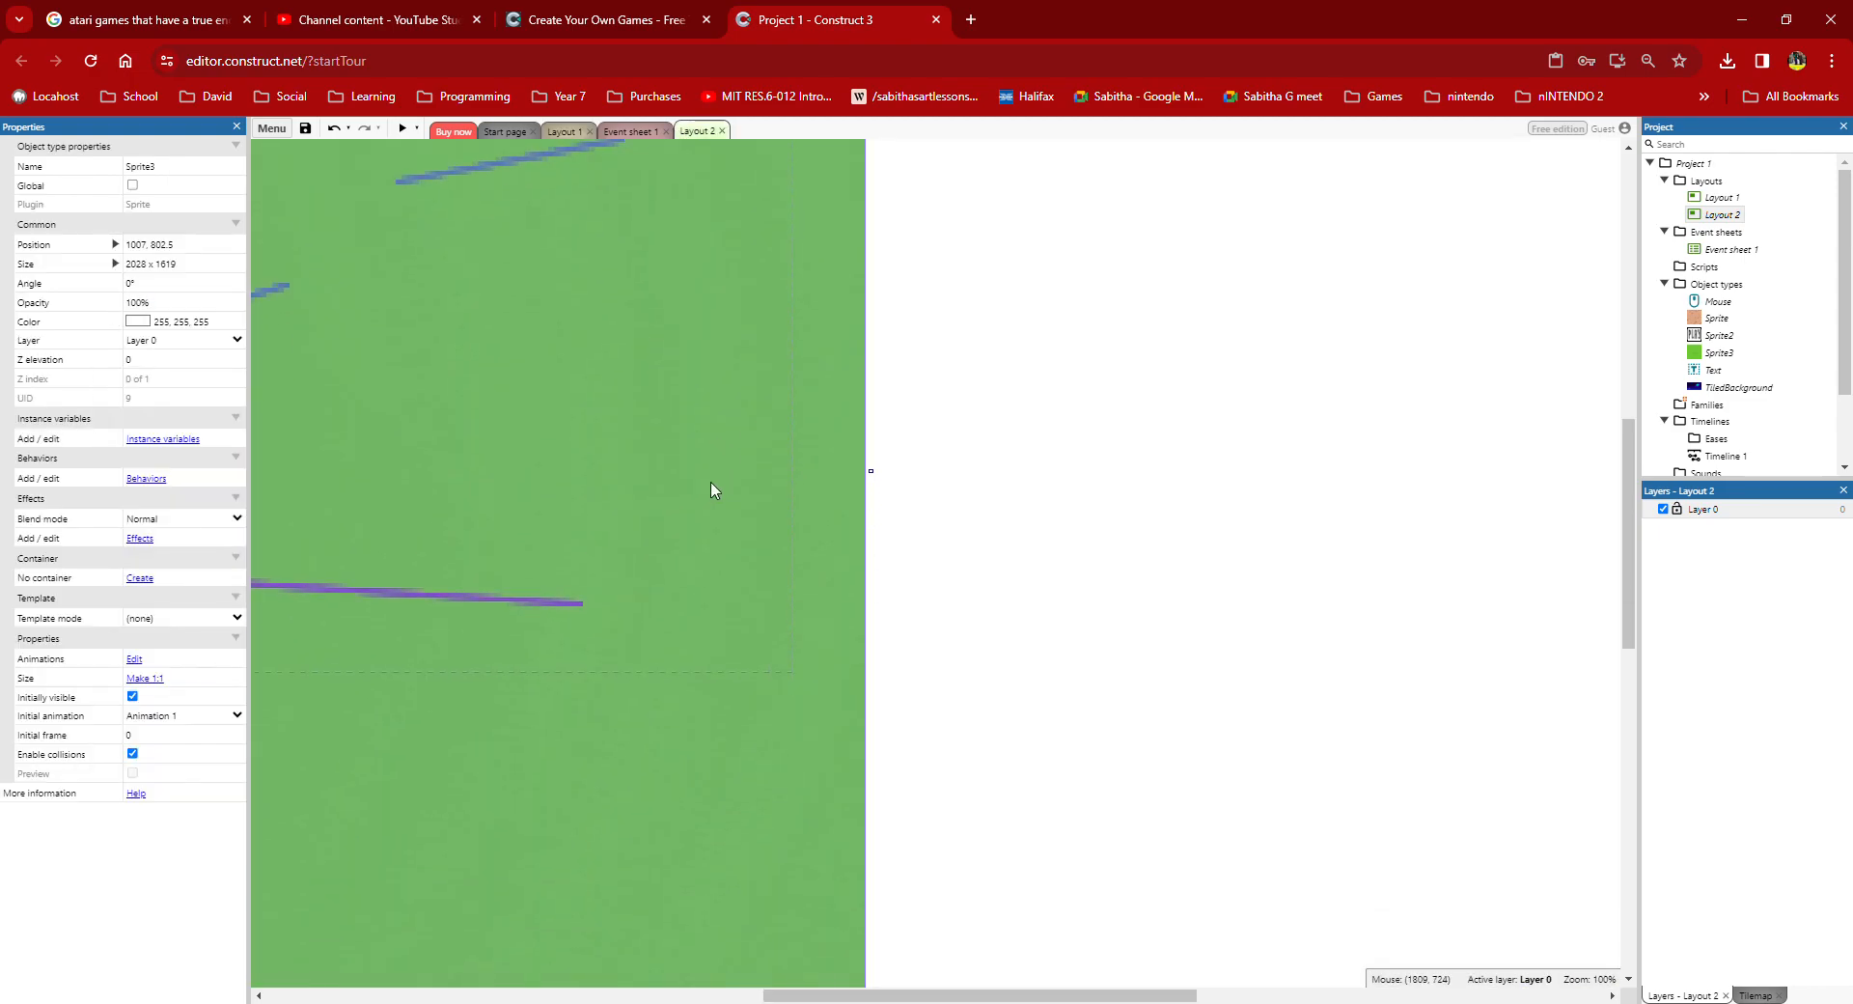
drag(714, 490, 900, 492)
middle_drag(900, 493, 1219, 549)
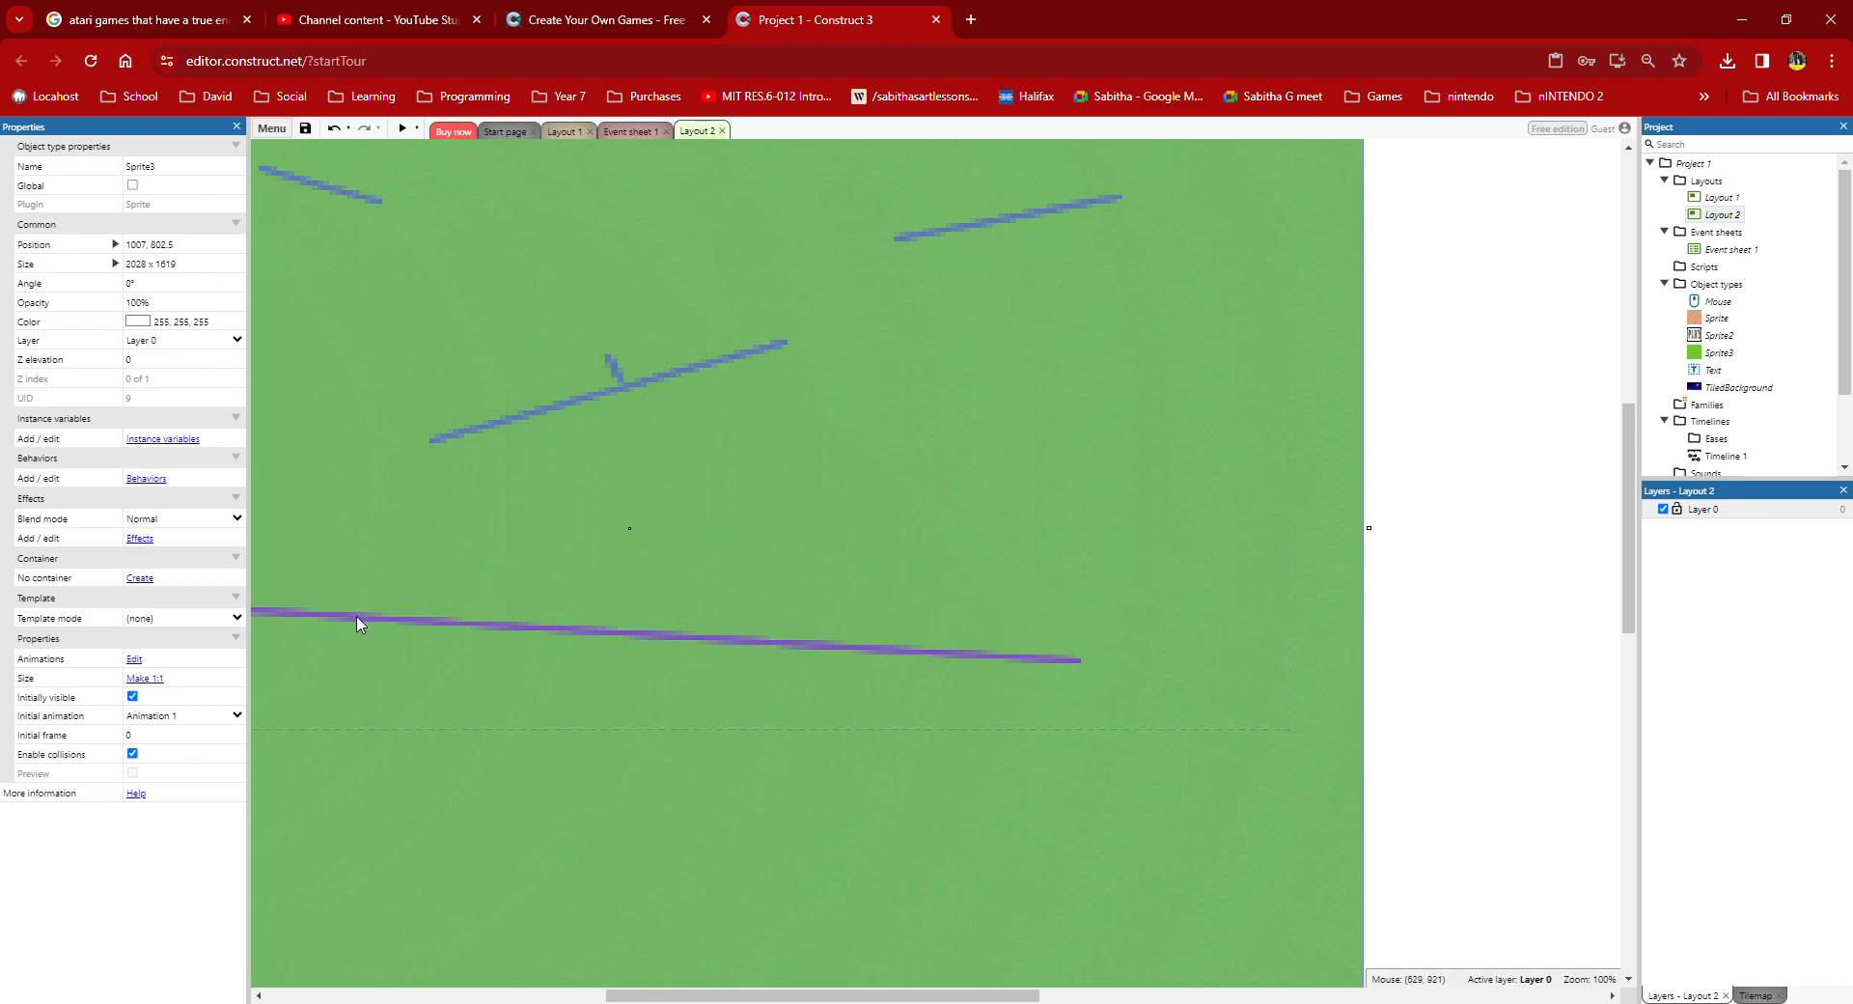
Step: Preview the project again from Layout 1 to test the switch to the enlarged Layout 2 content
click(565, 131)
scroll(633, 227, down, 2)
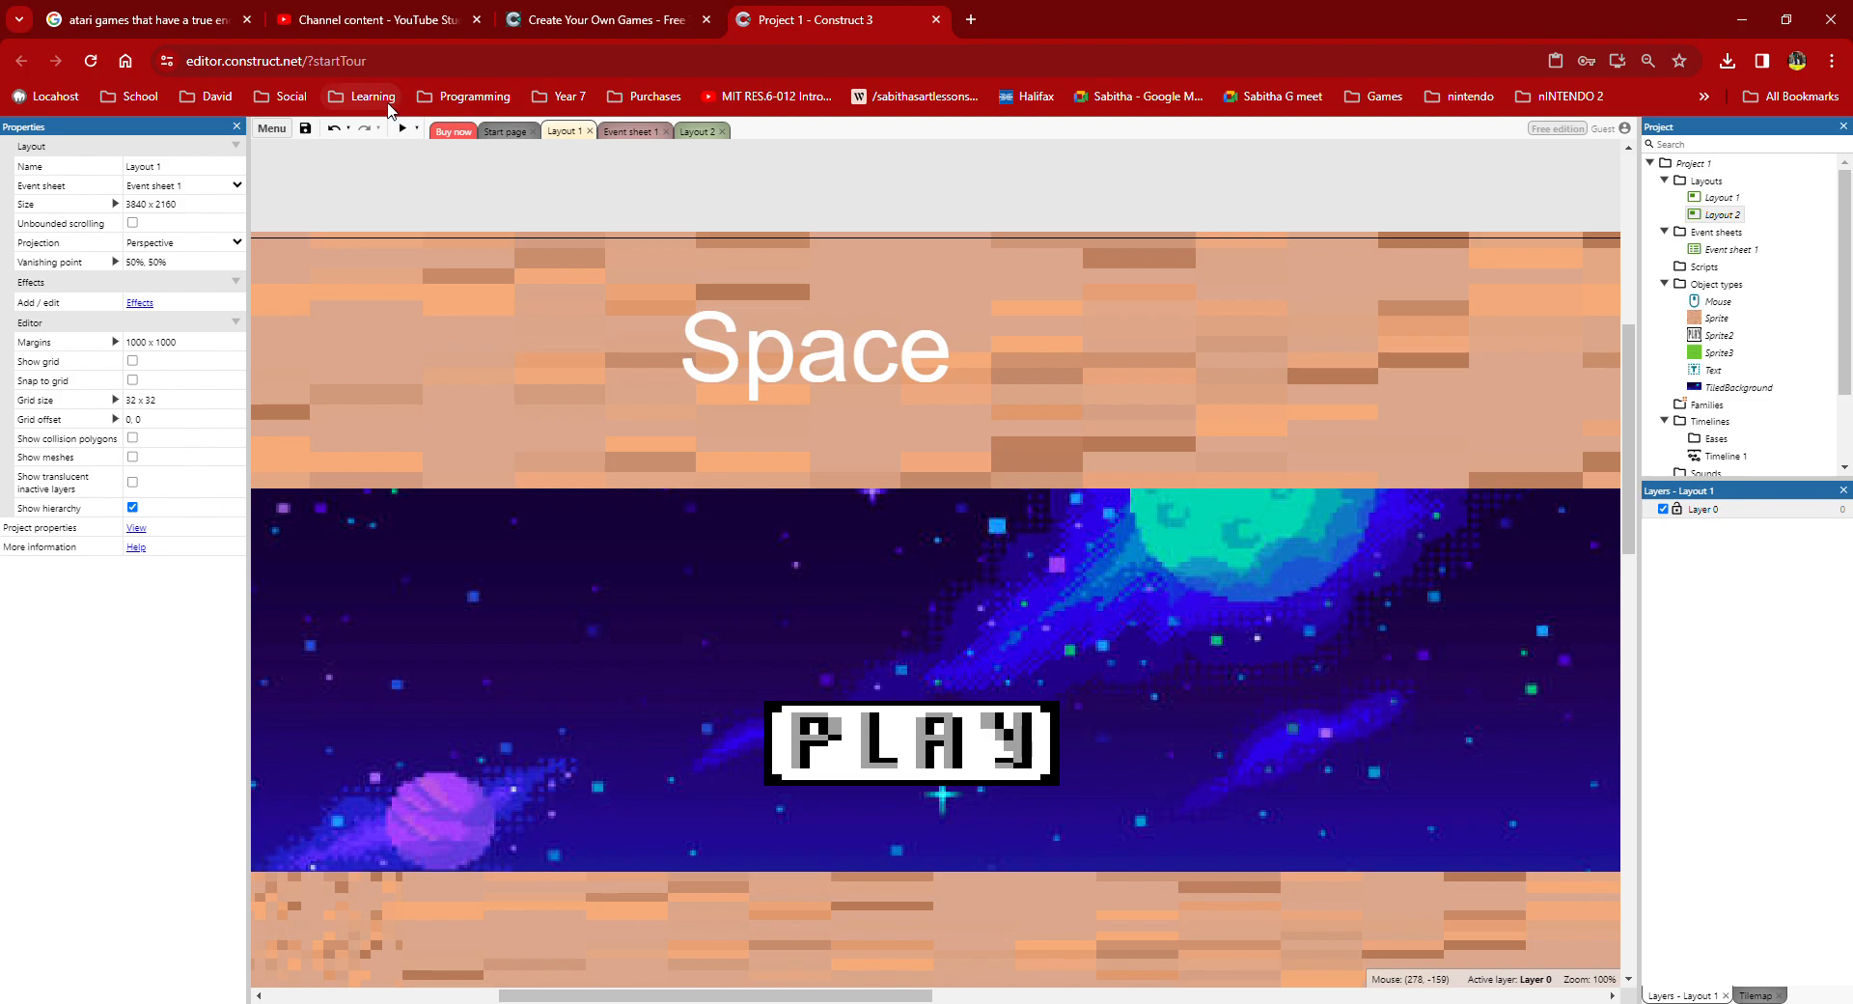
click(402, 128)
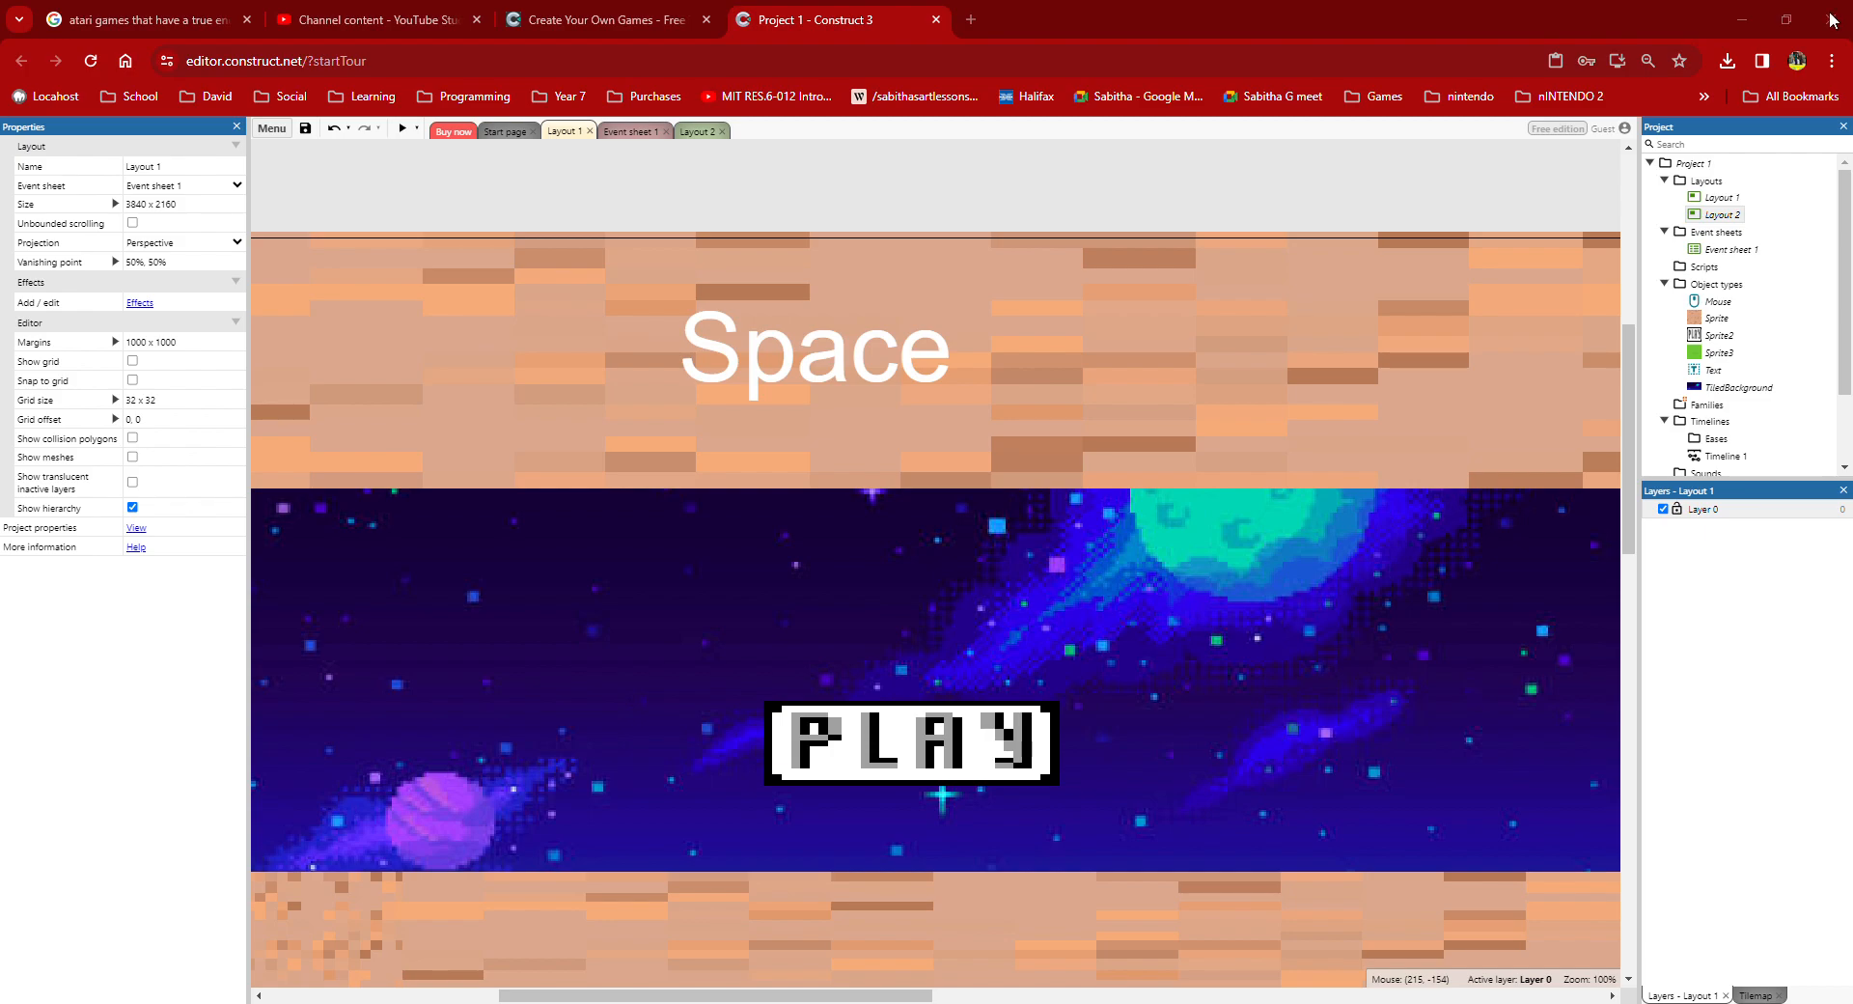
scroll(921, 450, down, 2)
scroll(921, 450, up, 2)
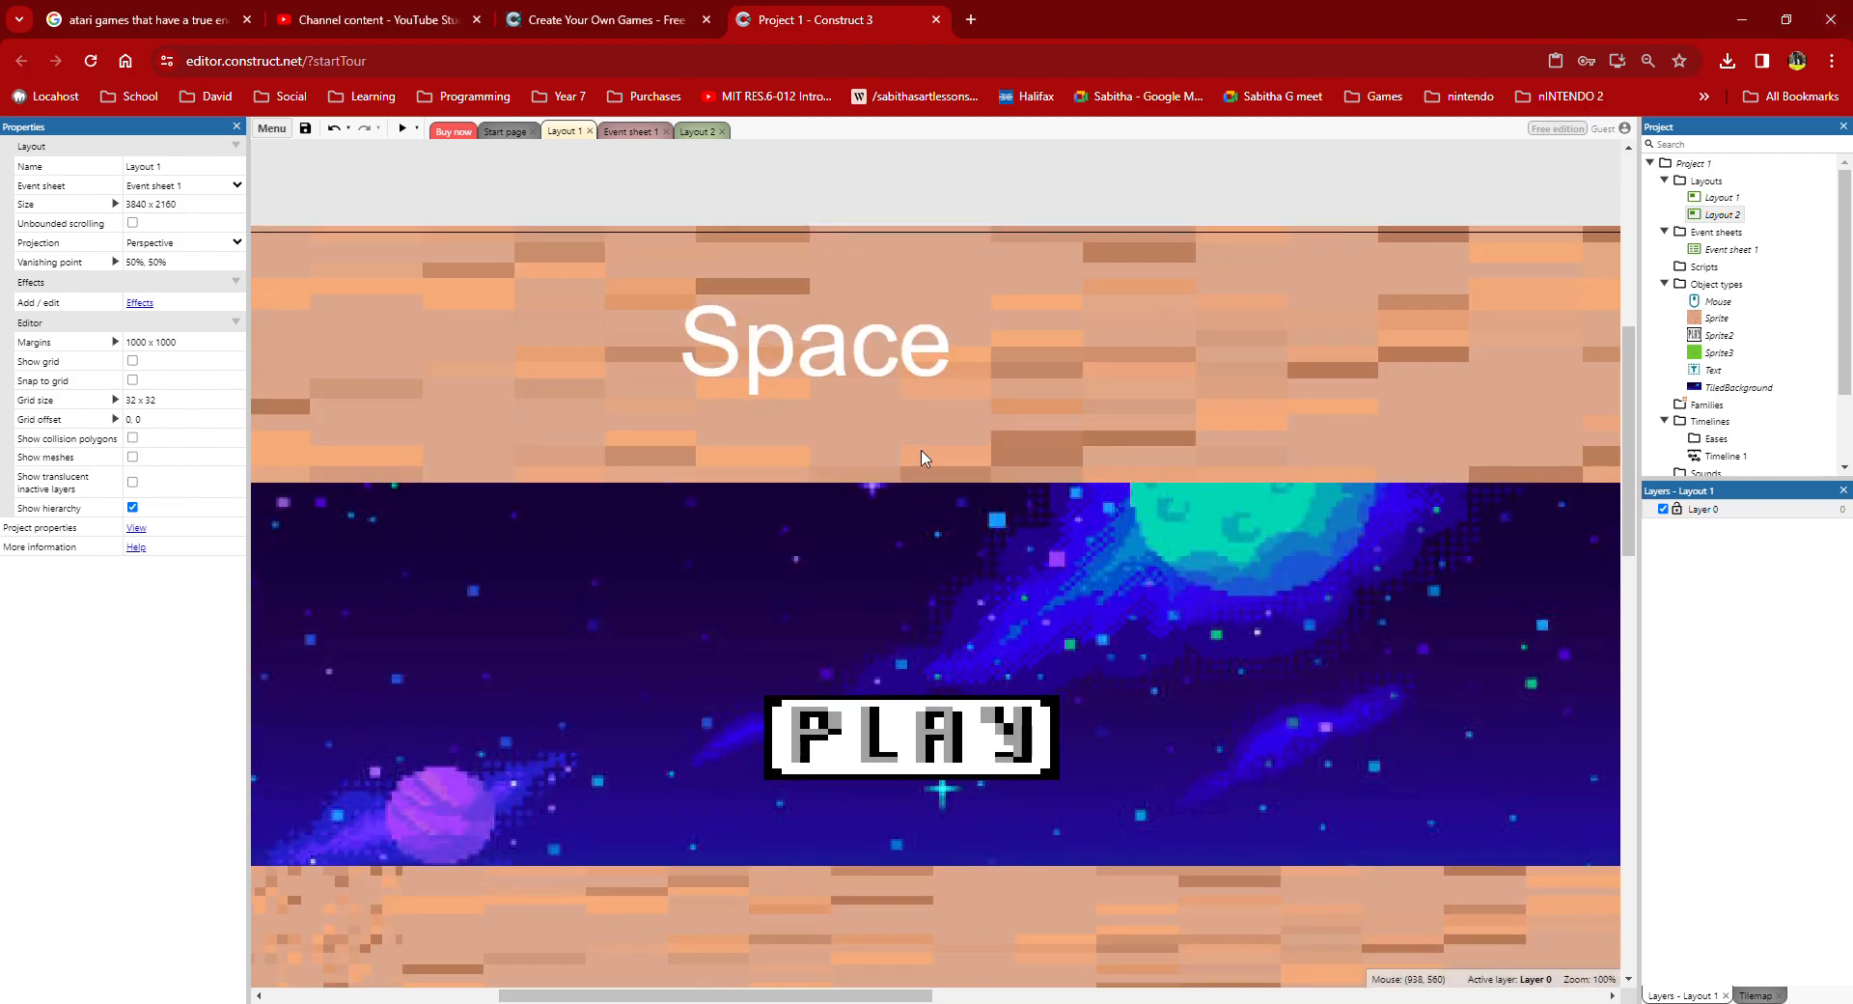